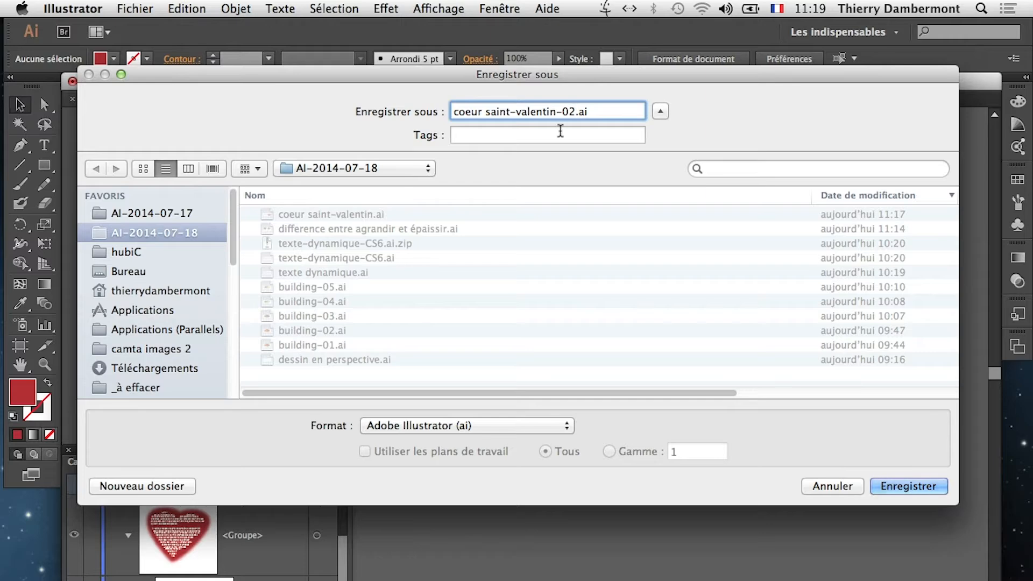
Save the document in the AI-2014-07-18 folder under the name "texte dont bloc s'agrandit tout seul-02.ai" in Adobe Illustrator format.
{"action": "left_click_drag", "start_coordinate": [556, 115], "coordinate": [426, 114]}
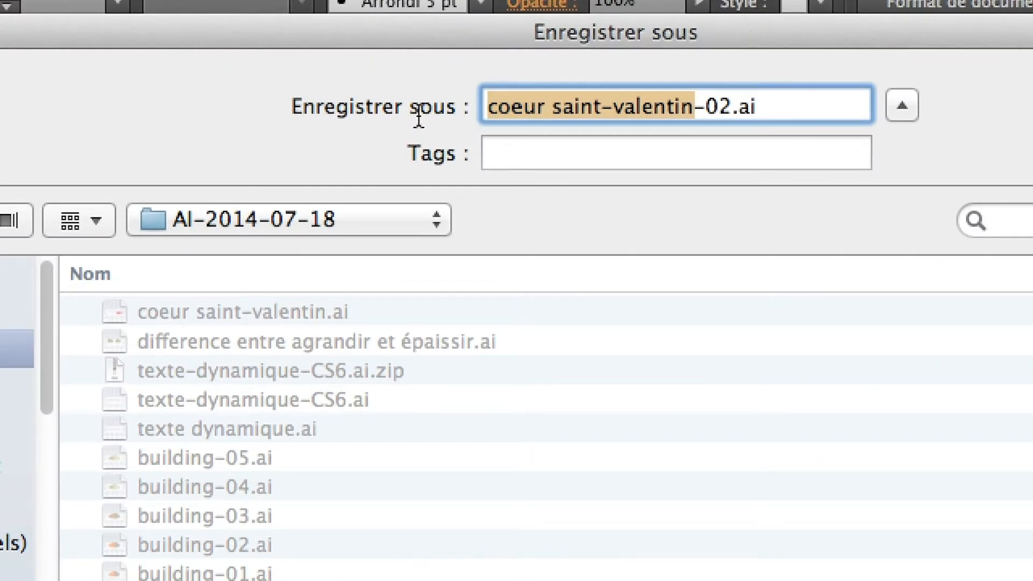
{"action": "type", "text": "tex"}
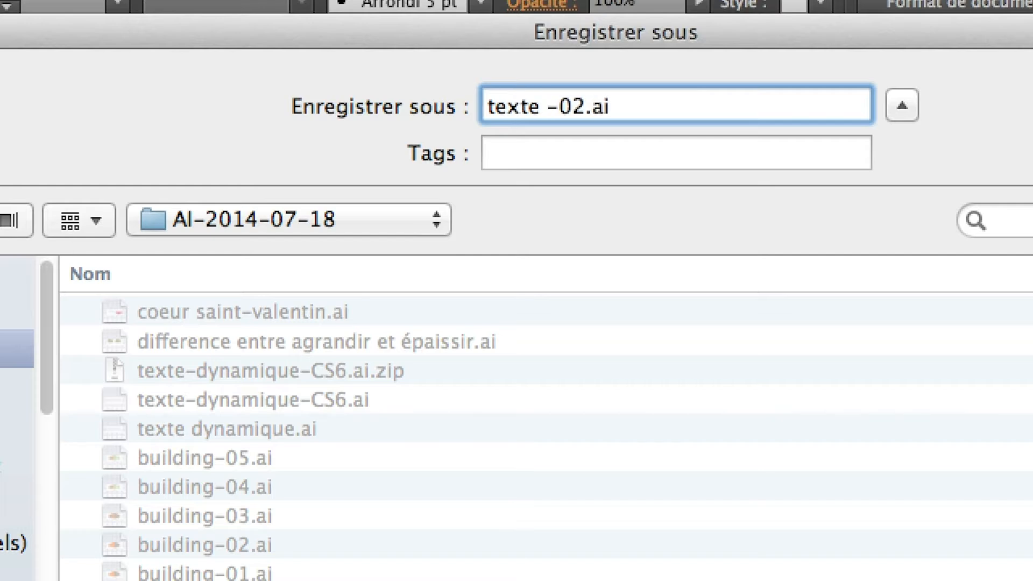
{"action": "type", "text": "te dont bloc s'agrandit tutn seul"}
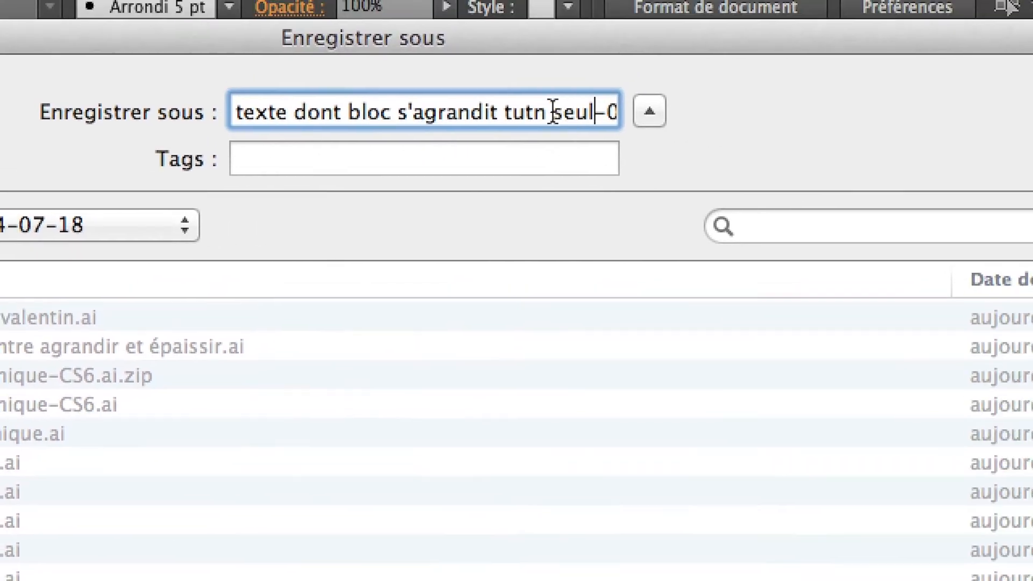
{"action": "left_click_drag", "start_coordinate": [801, 106], "coordinate": [763, 106]}
{"action": "type", "text": "o"}
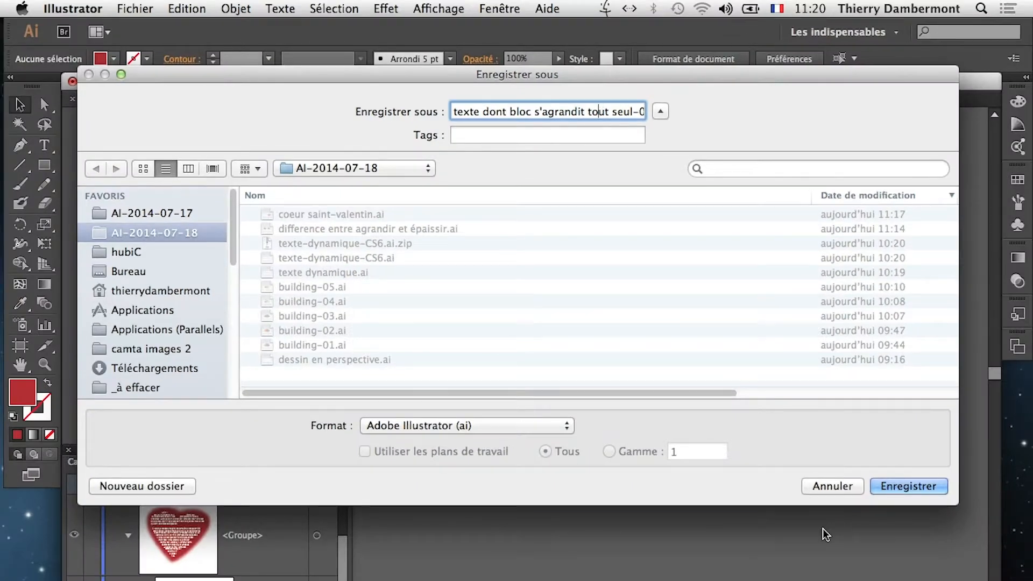
{"action": "left_click", "coordinate": [890, 487]}
{"action": "left_click", "coordinate": [824, 580]}
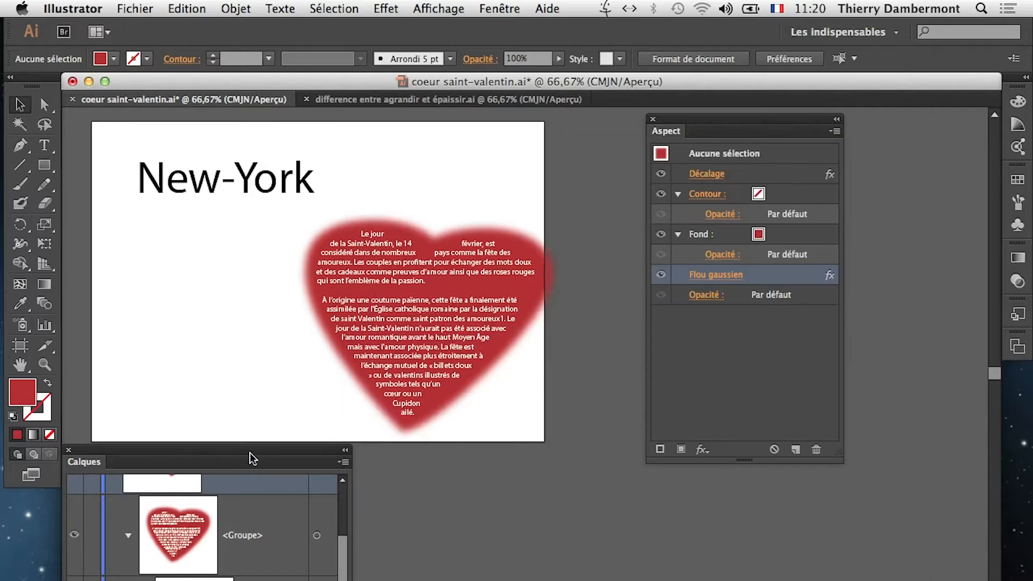
Hide the heart group in Calque 1 and move the Layers panel clear of the New-York text.
{"action": "left_click_drag", "start_coordinate": [269, 451], "coordinate": [423, 200]}
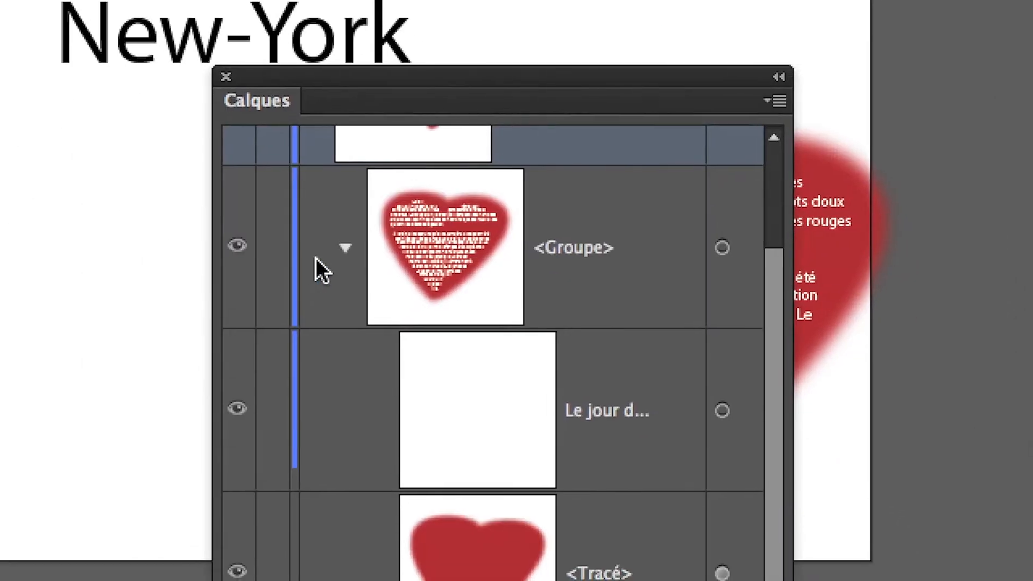
{"action": "scroll", "coordinate": [268, 288], "scroll_direction": "up", "scroll_amount": 2}
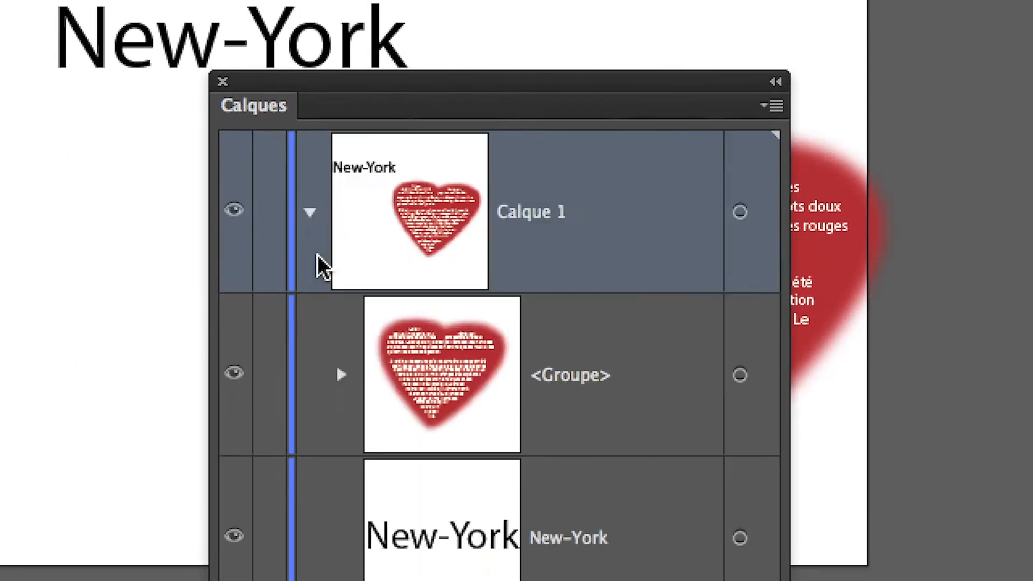
{"action": "left_click", "coordinate": [233, 210]}
{"action": "left_click", "coordinate": [234, 210]}
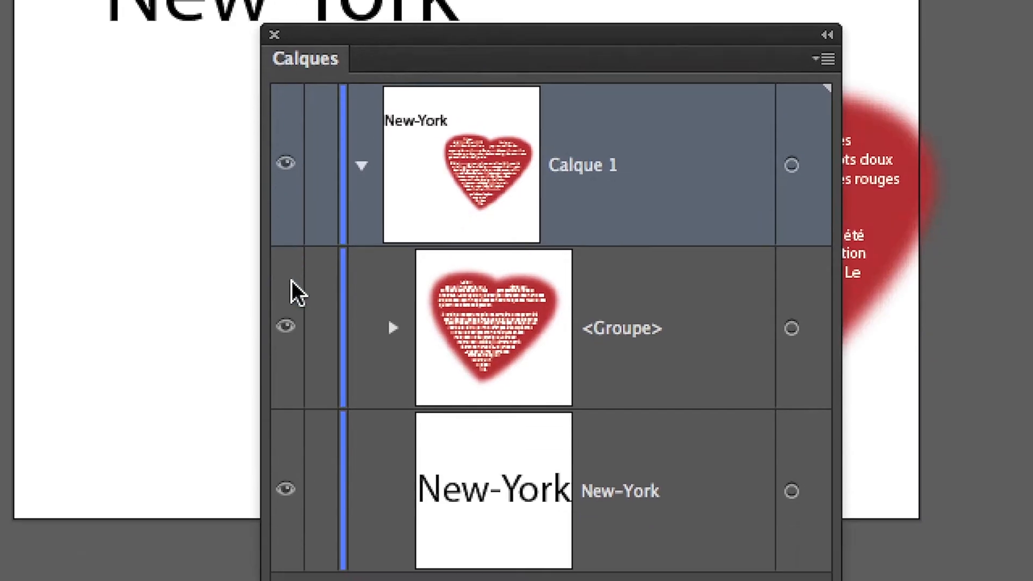
{"action": "left_click", "coordinate": [286, 326]}
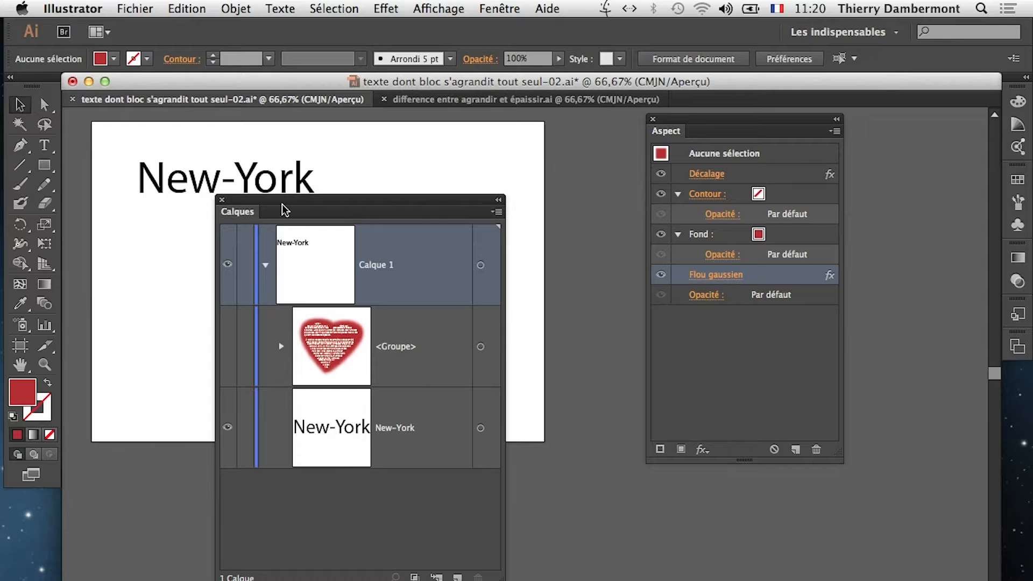
{"action": "left_click_drag", "start_coordinate": [285, 210], "coordinate": [221, 354]}
Reposition the New-York text in the upper part of the artboard, zooming to 100%, and deselect it.
{"action": "left_click", "coordinate": [224, 192]}
{"action": "left_click_drag", "start_coordinate": [215, 195], "coordinate": [234, 260]}
{"action": "scroll", "coordinate": [233, 262], "scroll_direction": "up", "scroll_amount": 2}
{"action": "scroll", "coordinate": [231, 264], "scroll_direction": "down", "scroll_amount": 1}
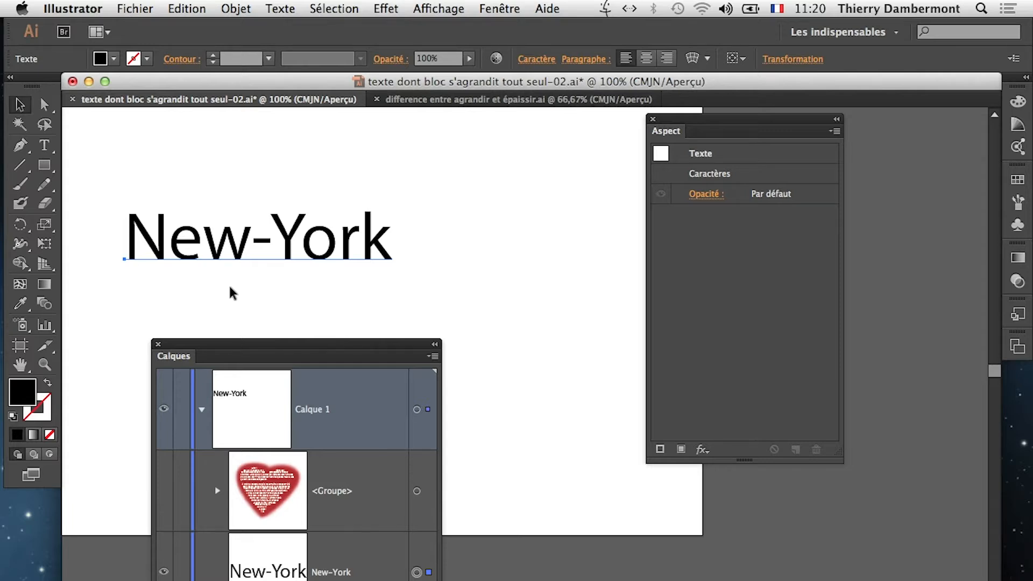
{"action": "left_click_drag", "start_coordinate": [232, 267], "coordinate": [236, 224]}
{"action": "left_click", "coordinate": [333, 301]}
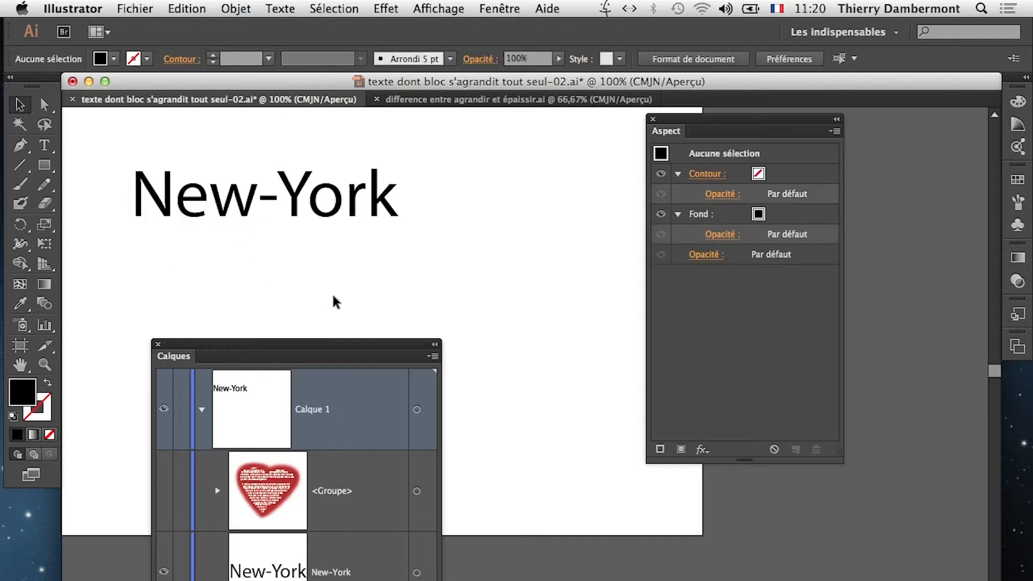
Select the New-York text, float the Tools and Swatches panels over the artwork, and enlarge the swatches to show all colours.
{"action": "left_click", "coordinate": [315, 218]}
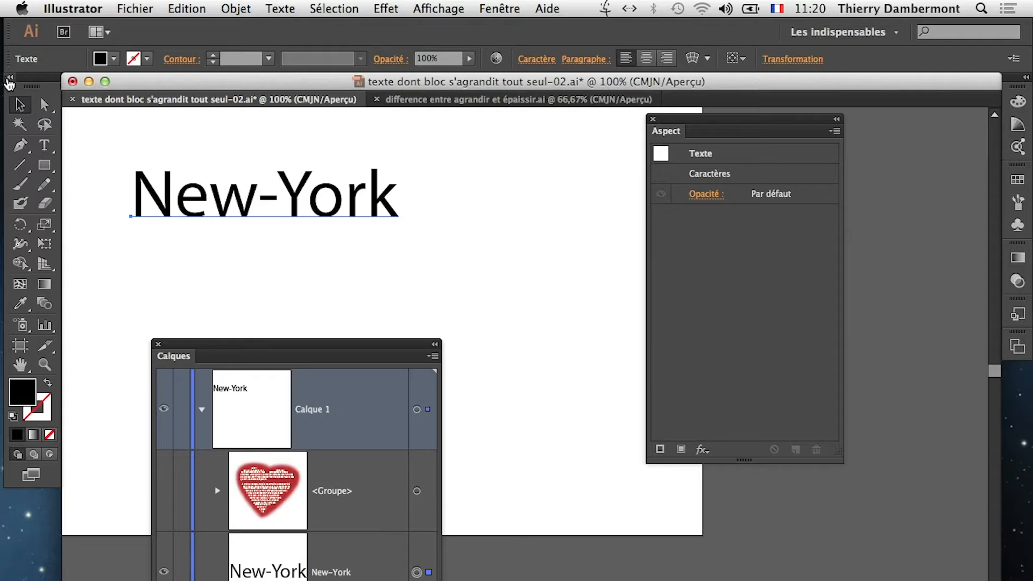
{"action": "left_click_drag", "start_coordinate": [9, 82], "coordinate": [492, 131]}
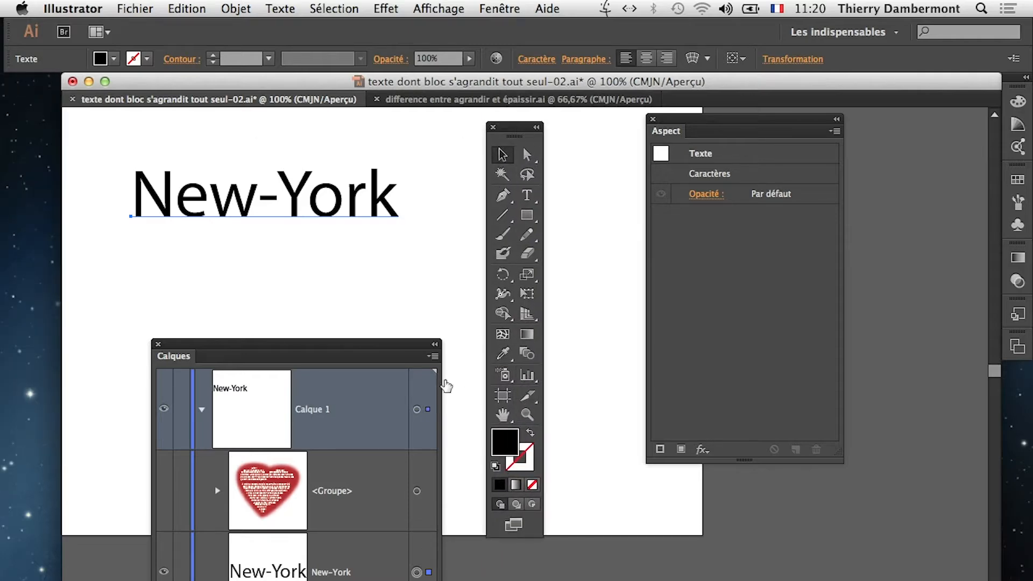
{"action": "left_click_drag", "start_coordinate": [416, 350], "coordinate": [267, 360]}
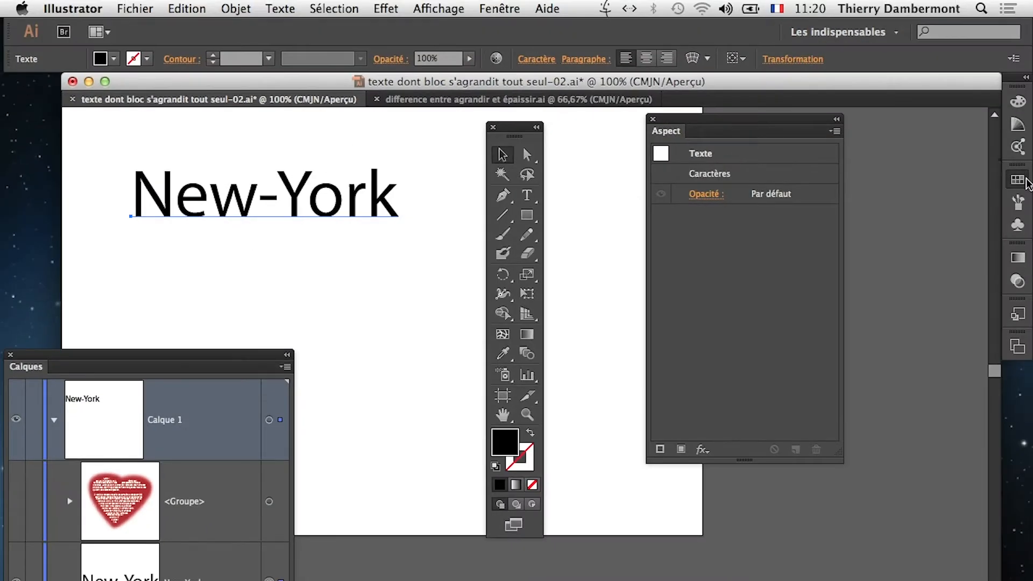
{"action": "left_click", "coordinate": [1017, 180]}
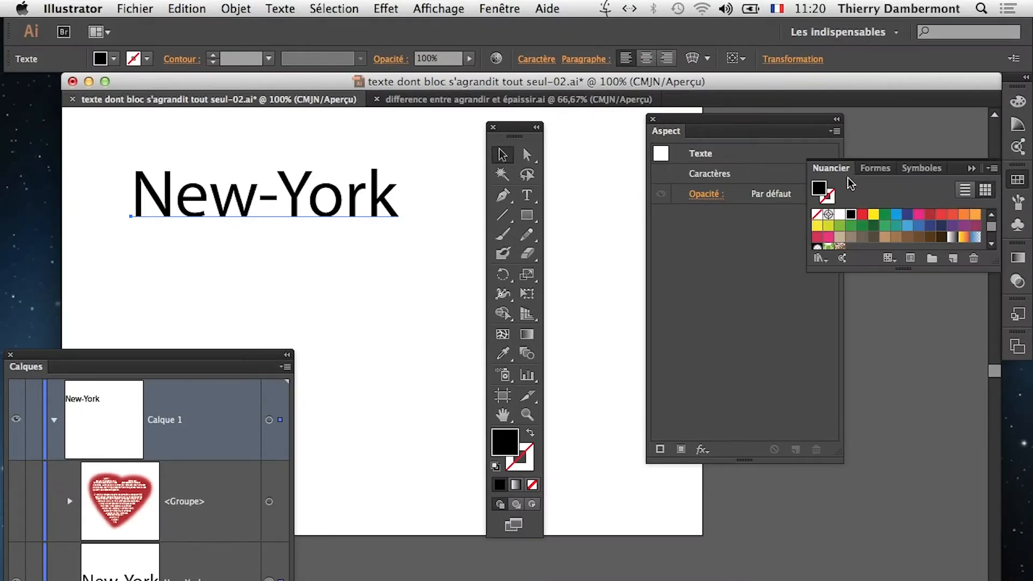
{"action": "left_click_drag", "start_coordinate": [828, 168], "coordinate": [293, 233]}
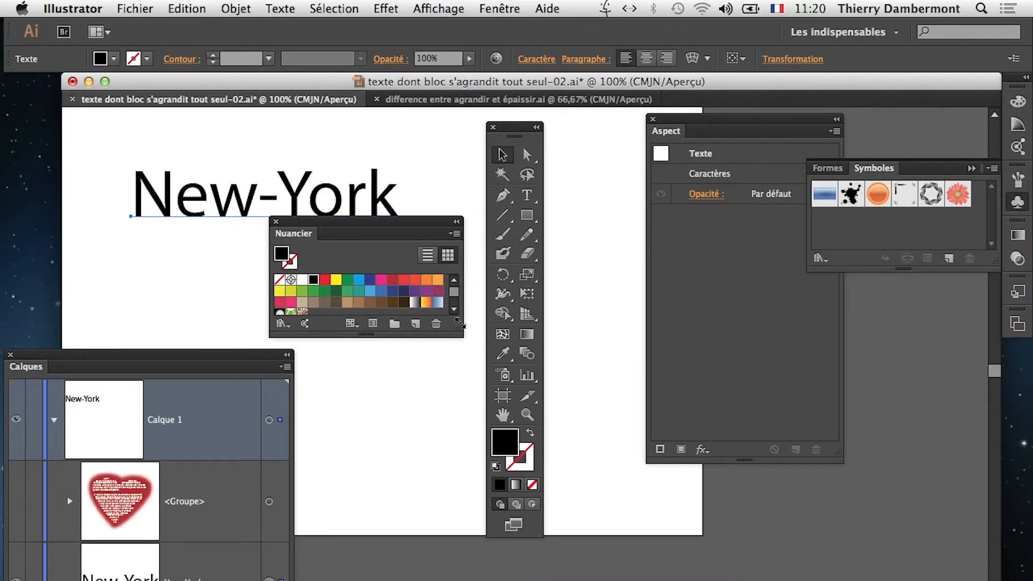
{"action": "left_click_drag", "start_coordinate": [461, 325], "coordinate": [460, 399]}
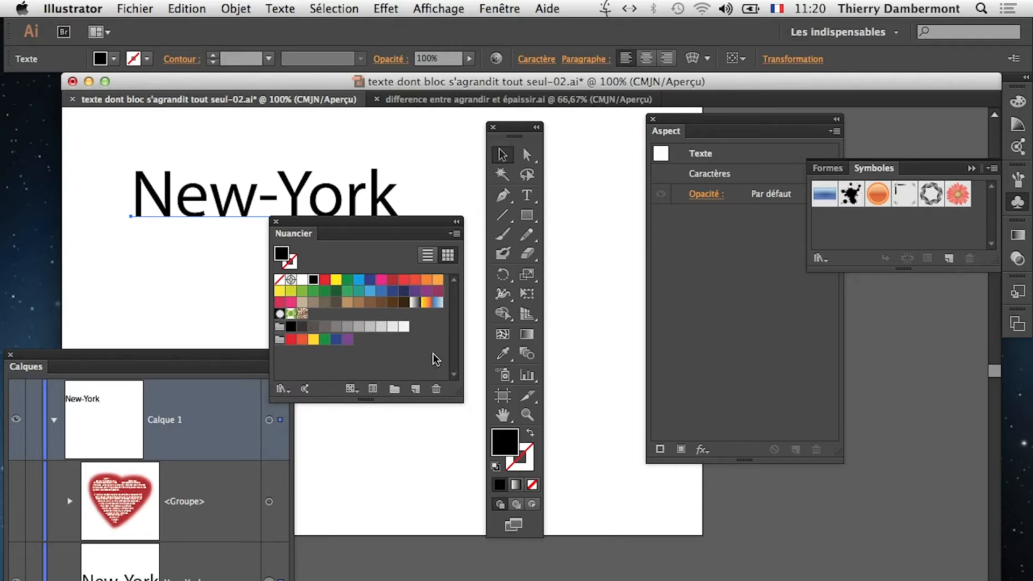
Colour the New-York text light blue and arrange the Swatches and Appearance panels around it.
{"action": "left_click", "coordinate": [369, 280]}
{"action": "left_click", "coordinate": [359, 279]}
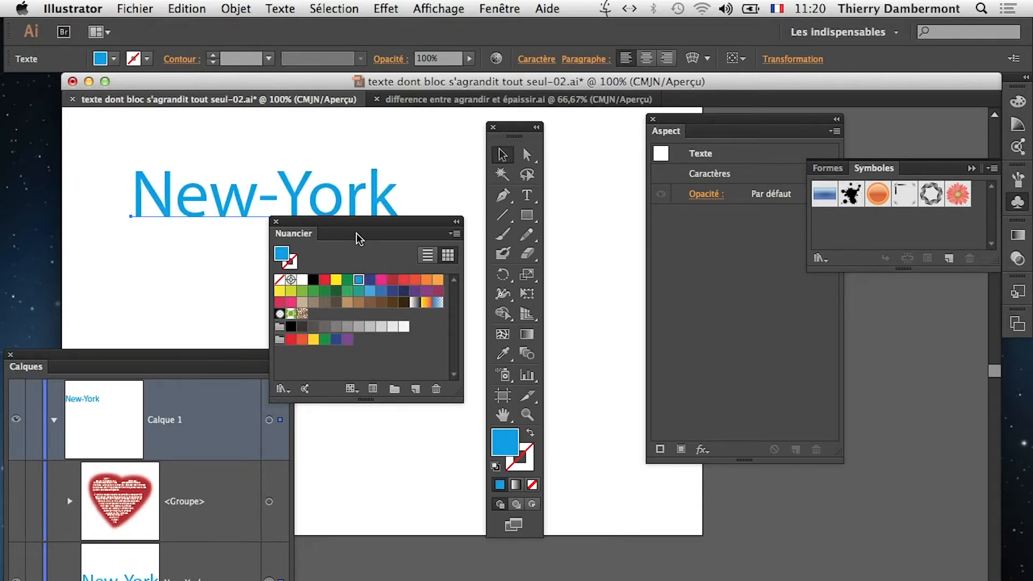
{"action": "left_click_drag", "start_coordinate": [362, 223], "coordinate": [334, 256]}
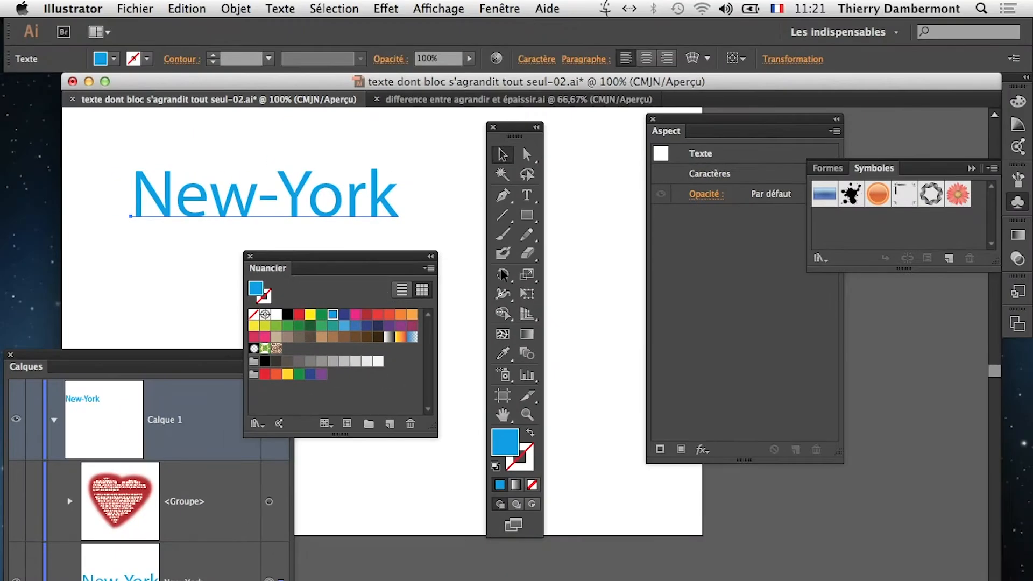
{"action": "left_click_drag", "start_coordinate": [720, 119], "coordinate": [648, 159]}
{"action": "left_click_drag", "start_coordinate": [359, 257], "coordinate": [362, 284]}
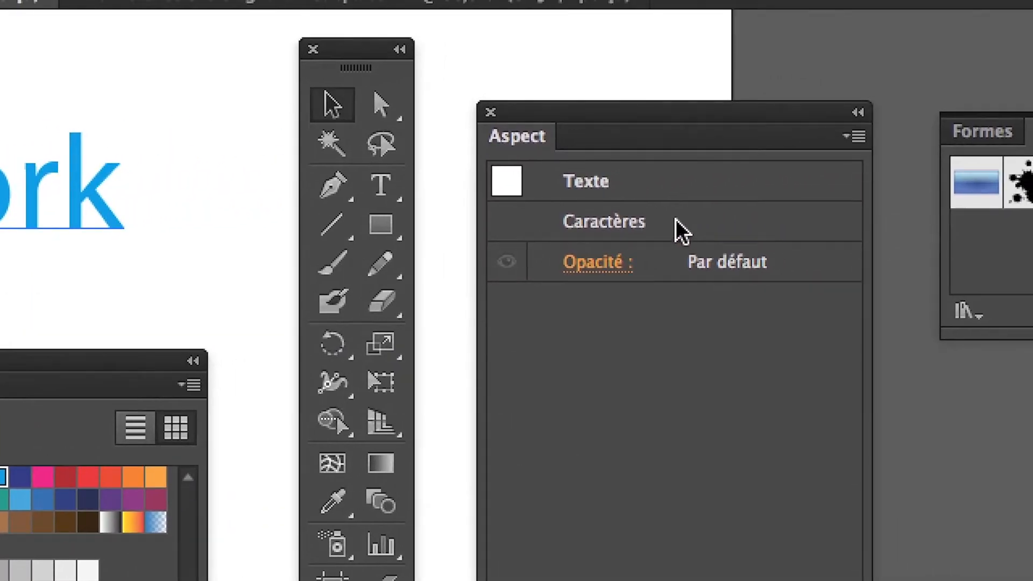
Inspect the text's character-level appearance, return to the text object level and add a new fill to it.
{"action": "double_click", "coordinate": [680, 229]}
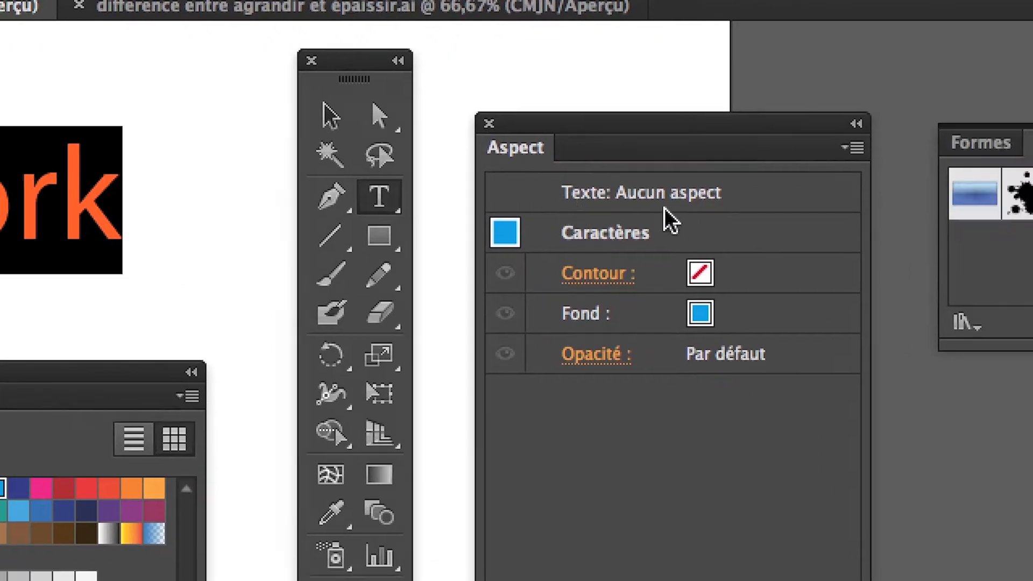
{"action": "left_click", "coordinate": [772, 208]}
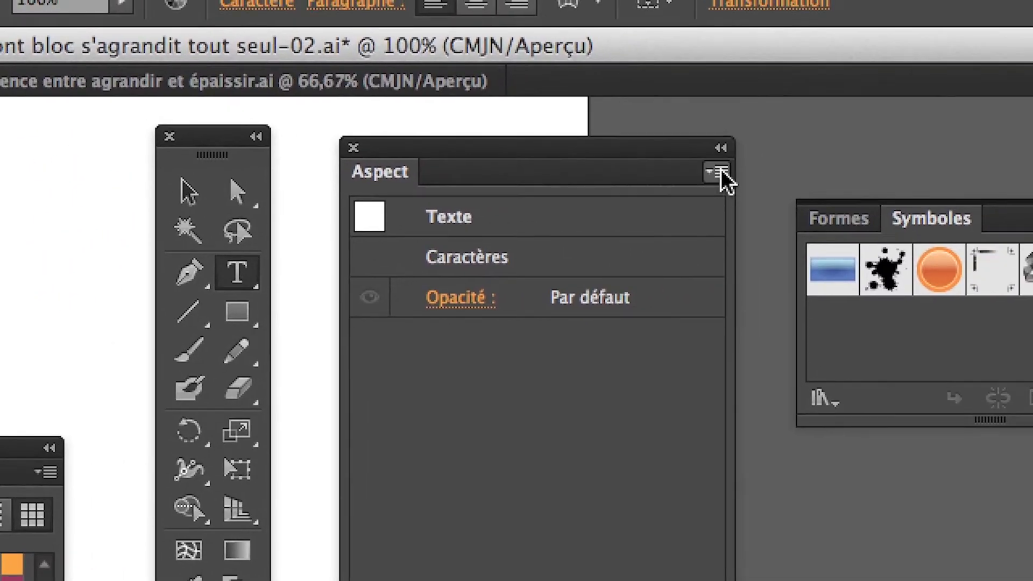
{"action": "left_click", "coordinate": [846, 159]}
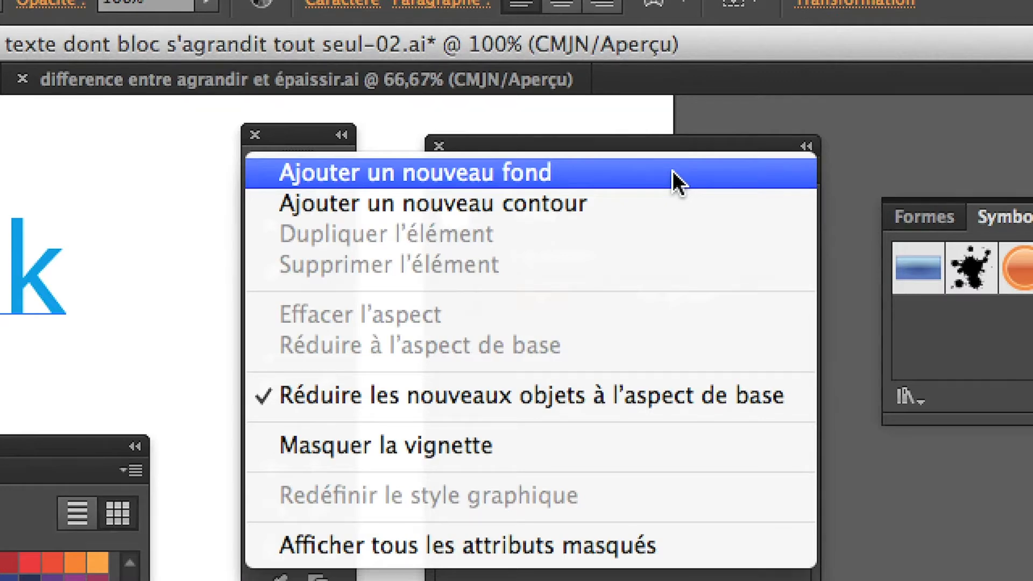
{"action": "left_click", "coordinate": [672, 172]}
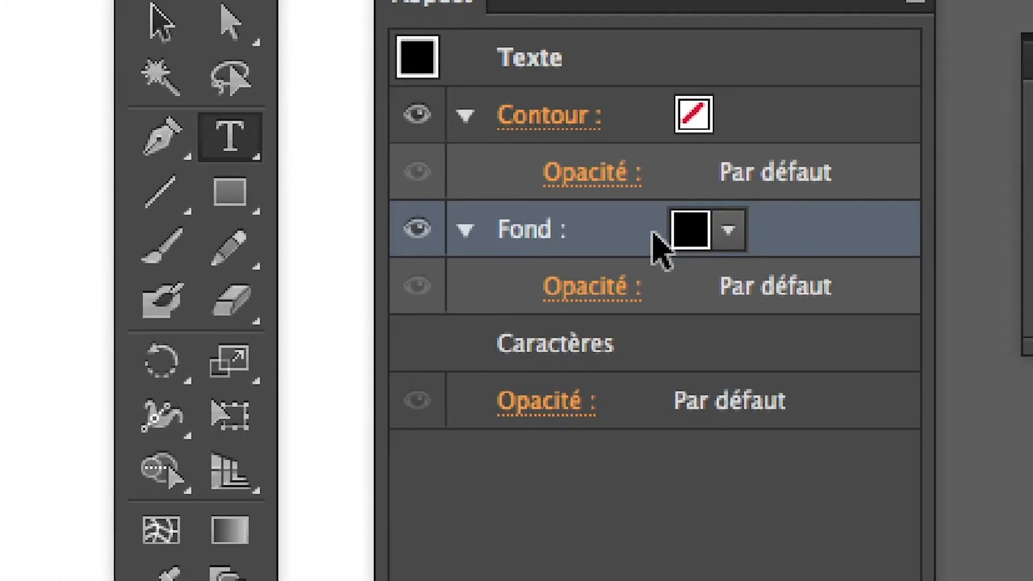
{"action": "left_click_drag", "start_coordinate": [654, 233], "coordinate": [648, 166]}
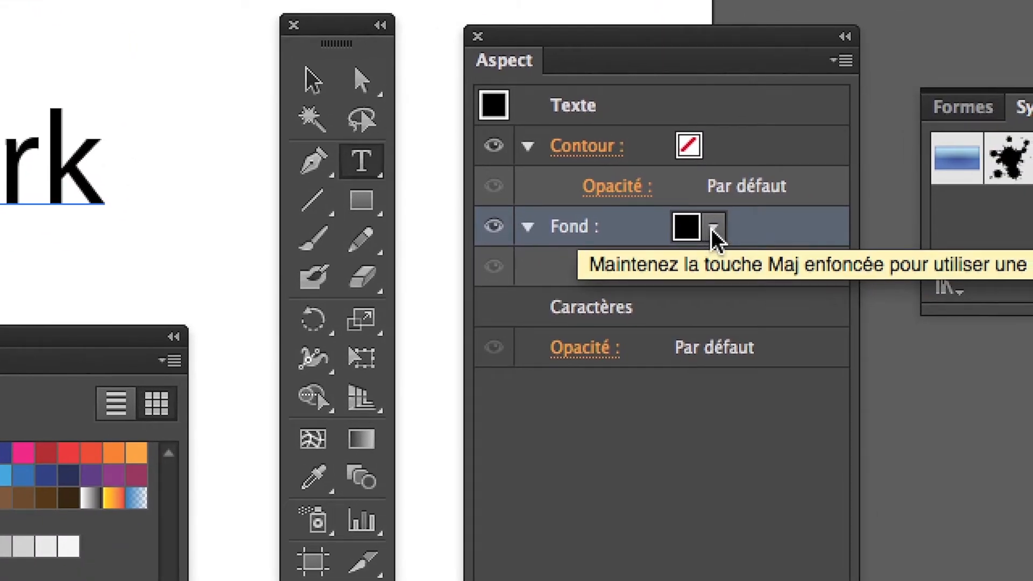
Set the new fill of the New-York text object to pink.
{"action": "left_click", "coordinate": [713, 230]}
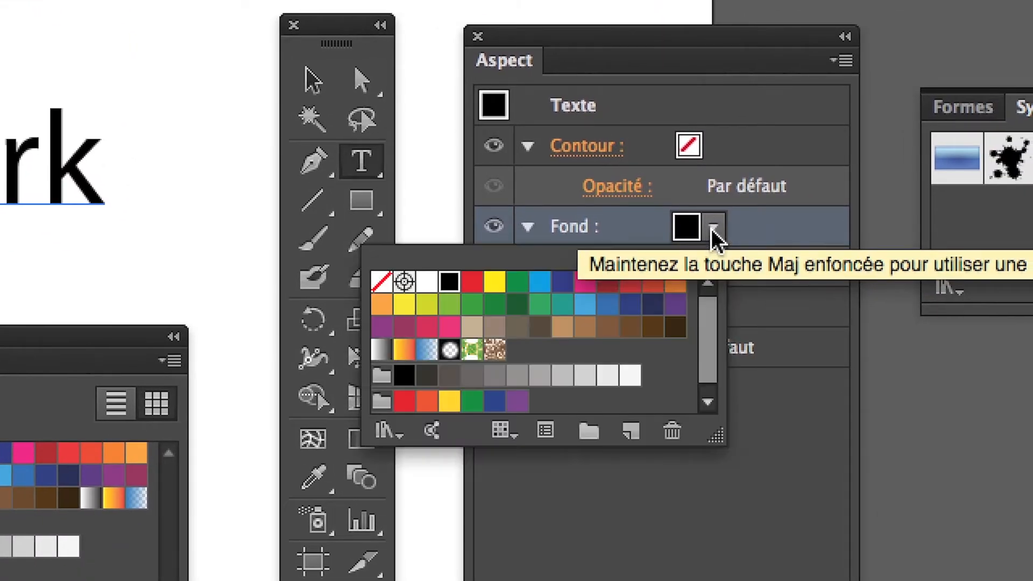
{"action": "left_click", "coordinate": [715, 231]}
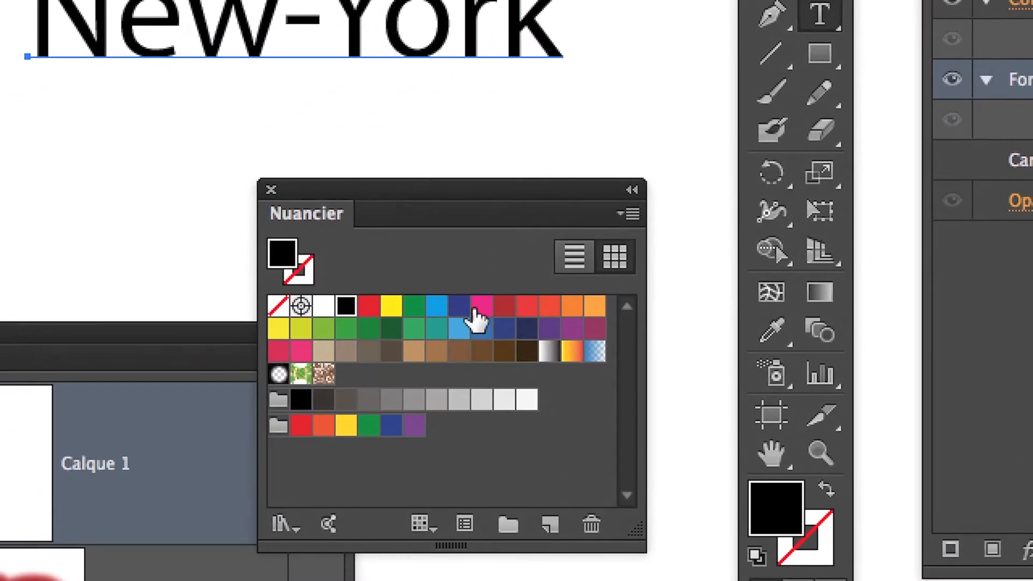
{"action": "left_click", "coordinate": [280, 425]}
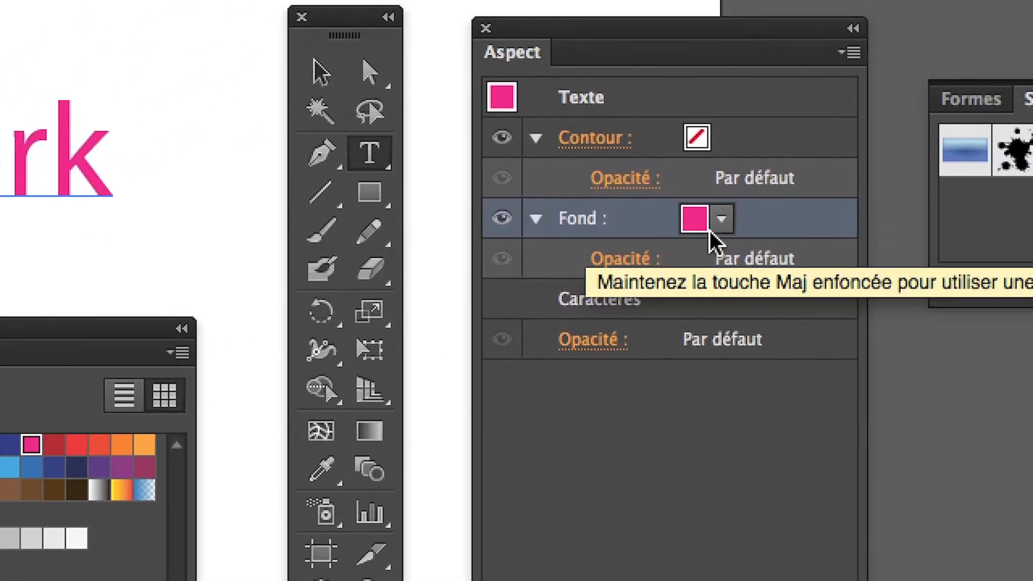
{"action": "left_click", "coordinate": [703, 225]}
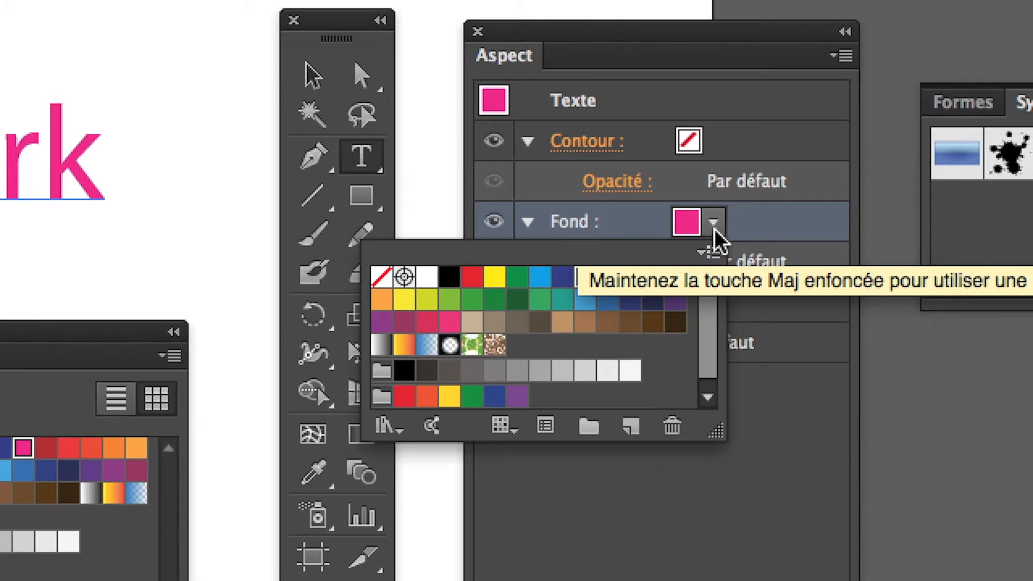
{"action": "left_click", "coordinate": [713, 225]}
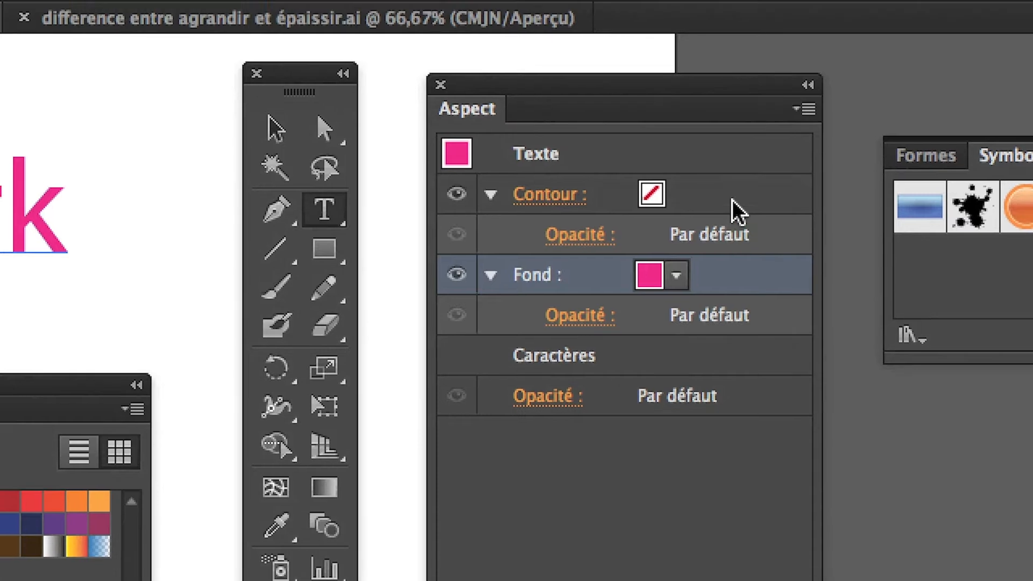
Reselect the text object's fill in its appearance and try red-orange before setting it to light orange.
{"action": "left_click", "coordinate": [727, 149]}
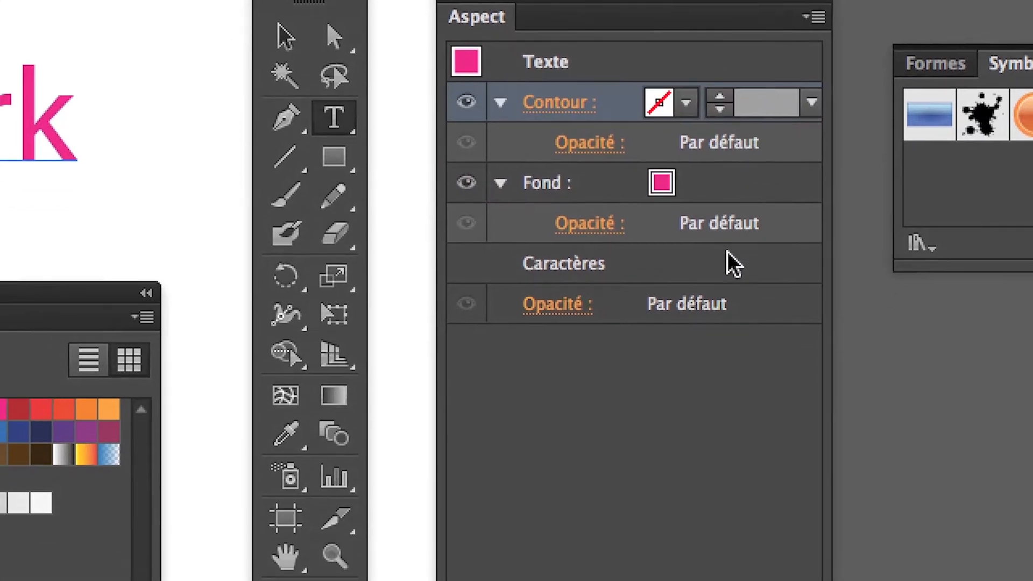
{"action": "left_click", "coordinate": [731, 304]}
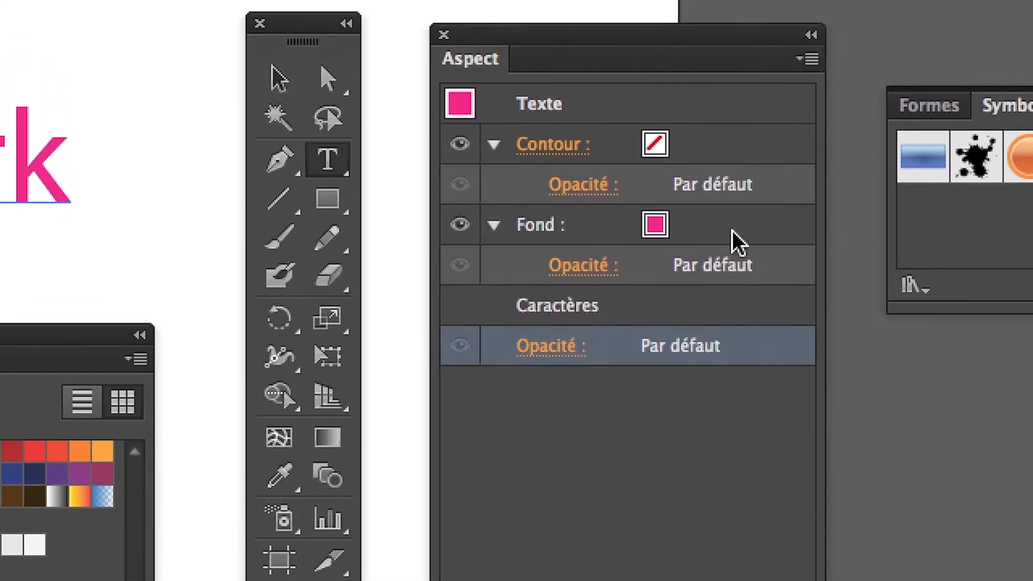
{"action": "left_click", "coordinate": [731, 230]}
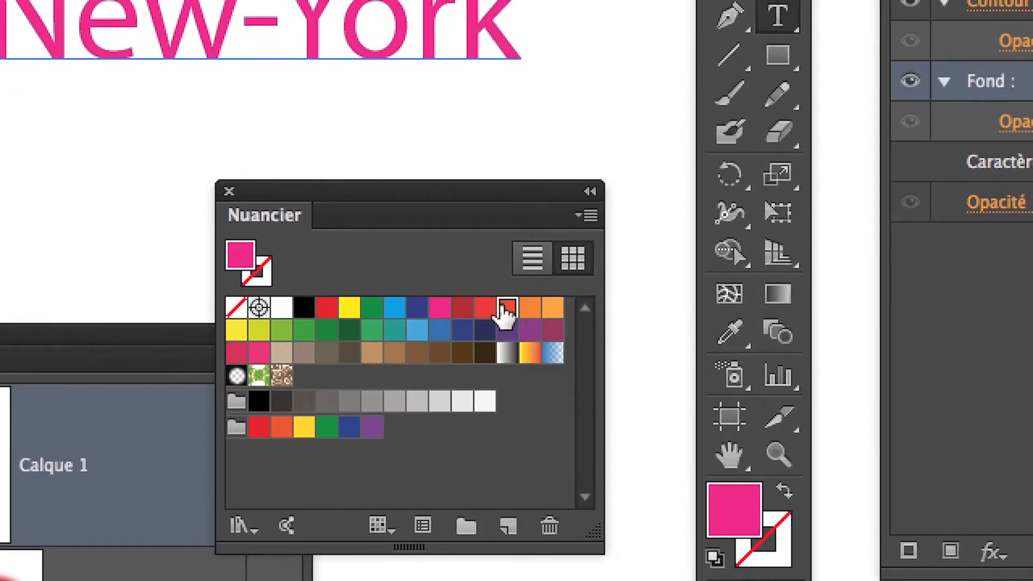
{"action": "left_click", "coordinate": [287, 433]}
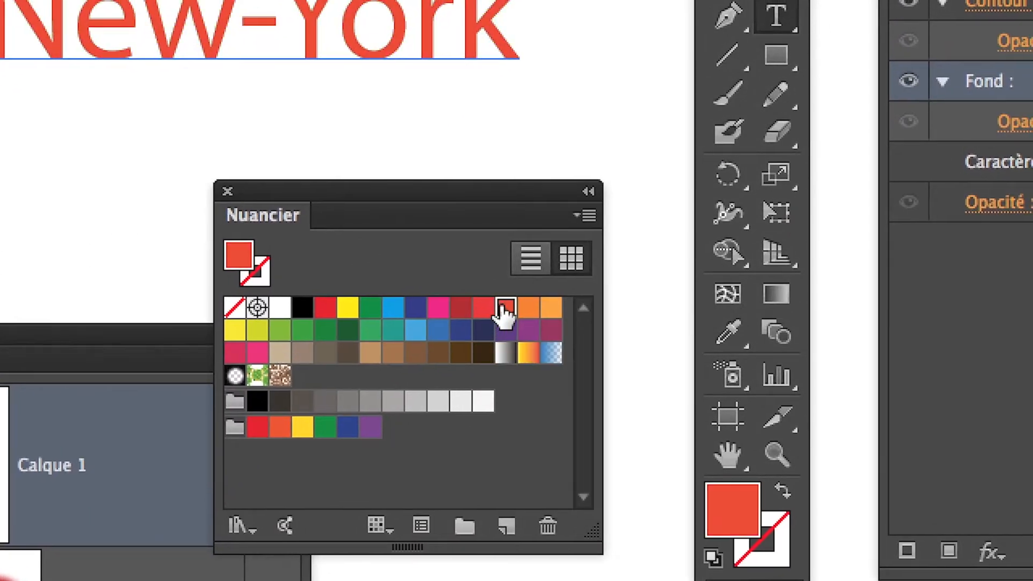
{"action": "left_click", "coordinate": [510, 309]}
{"action": "left_click", "coordinate": [532, 307]}
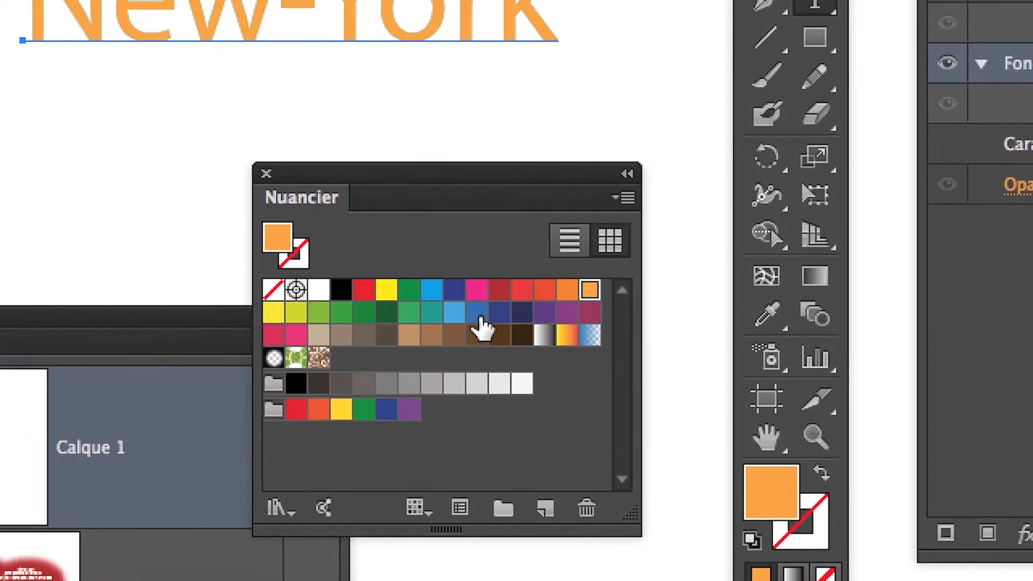
Set the text object's fill to pink, then inspect the character-level appearance and return to the text object level.
{"action": "left_click", "coordinate": [419, 329]}
{"action": "left_click", "coordinate": [509, 309]}
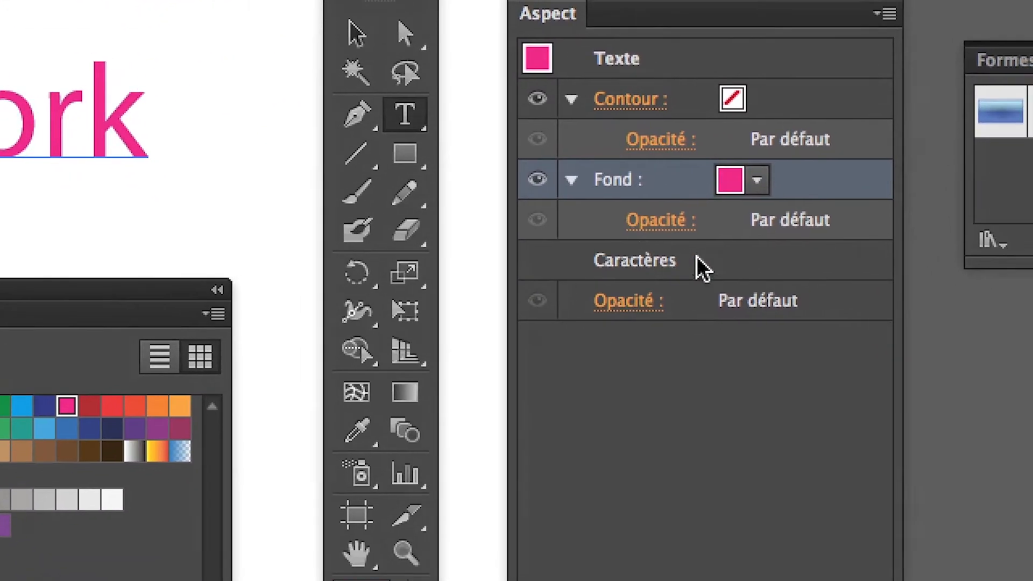
{"action": "double_click", "coordinate": [705, 268]}
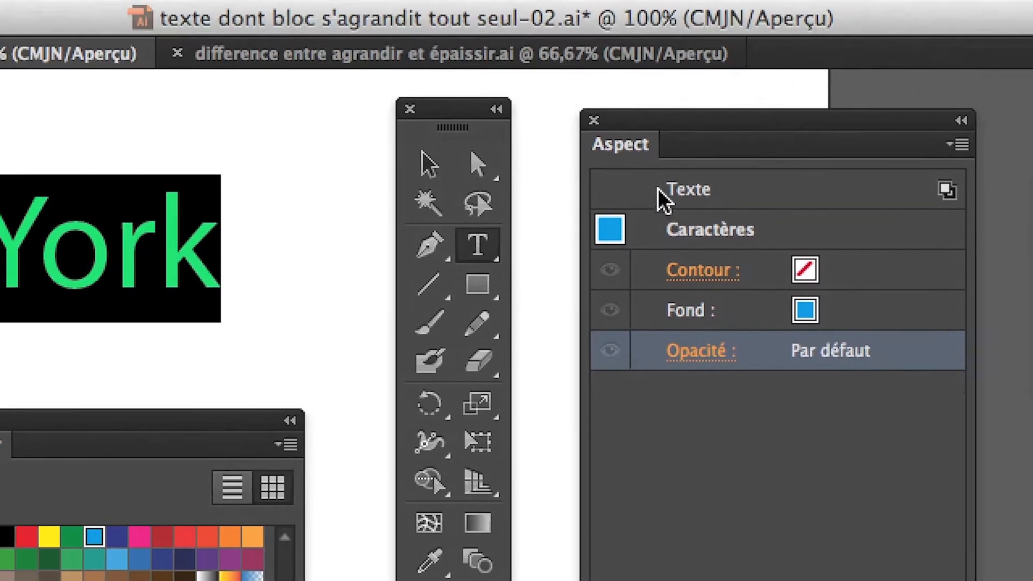
{"action": "left_click", "coordinate": [545, 99]}
{"action": "left_click", "coordinate": [661, 199]}
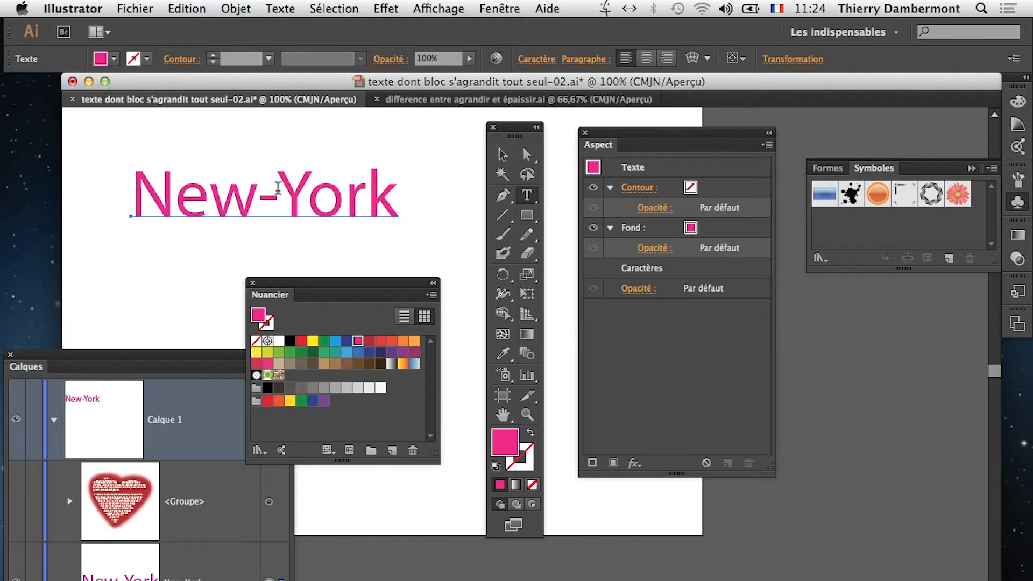
Arrange the Swatches and Layers panels clear of the New-York text, with Calque 1 collapsed.
{"action": "left_click_drag", "start_coordinate": [312, 280], "coordinate": [875, 348]}
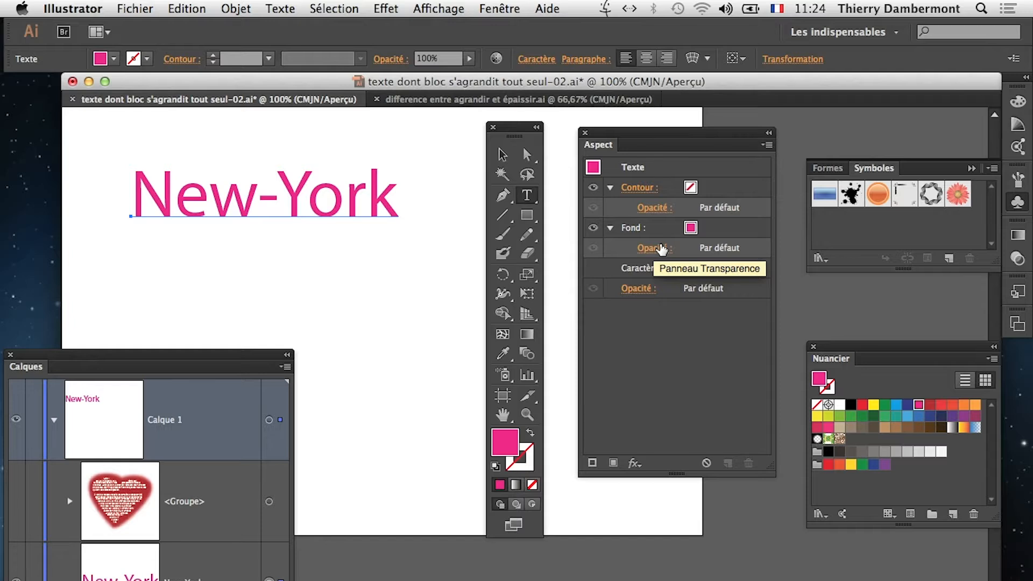
{"action": "left_click_drag", "start_coordinate": [218, 355], "coordinate": [276, 297]}
{"action": "left_click", "coordinate": [112, 364]}
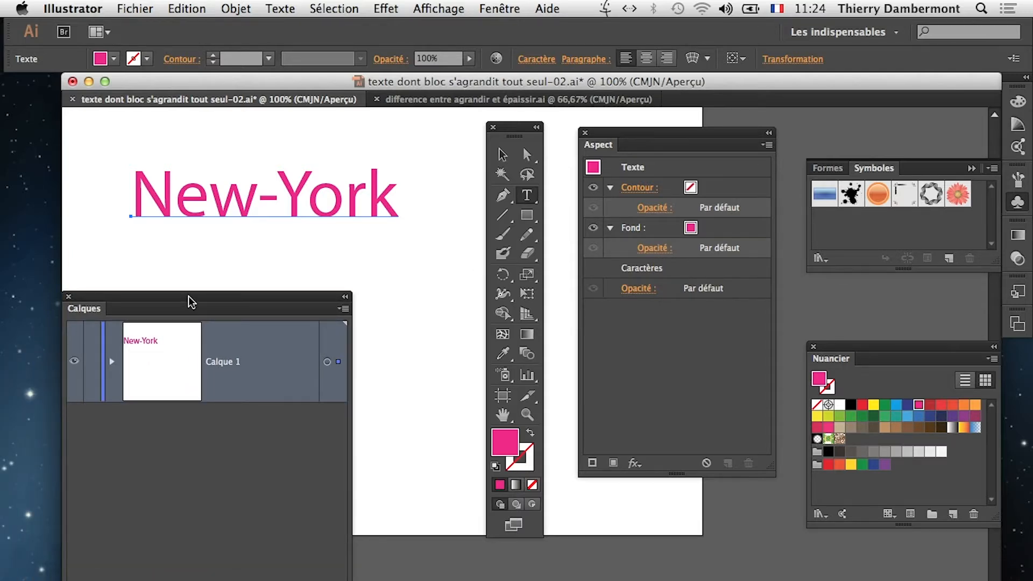
{"action": "left_click_drag", "start_coordinate": [191, 301], "coordinate": [191, 254]}
{"action": "left_click_drag", "start_coordinate": [350, 580], "coordinate": [365, 486]}
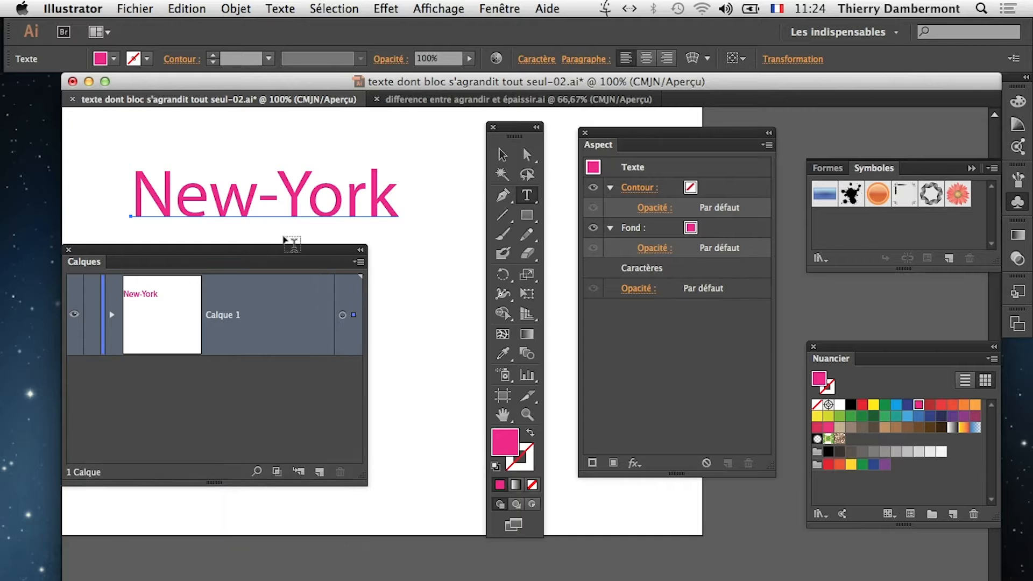
{"action": "left_click_drag", "start_coordinate": [279, 254], "coordinate": [310, 343]}
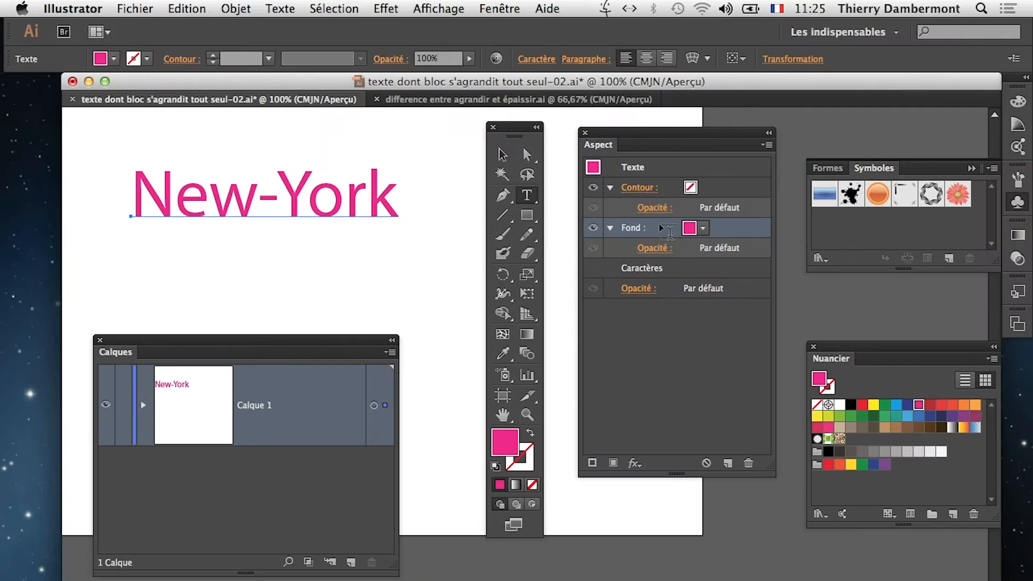
Convert the pink fill to a rounded rectangle with relative size, 6.35 mm extra width and height, and a 3.175 mm radius.
{"action": "left_click", "coordinate": [382, 8]}
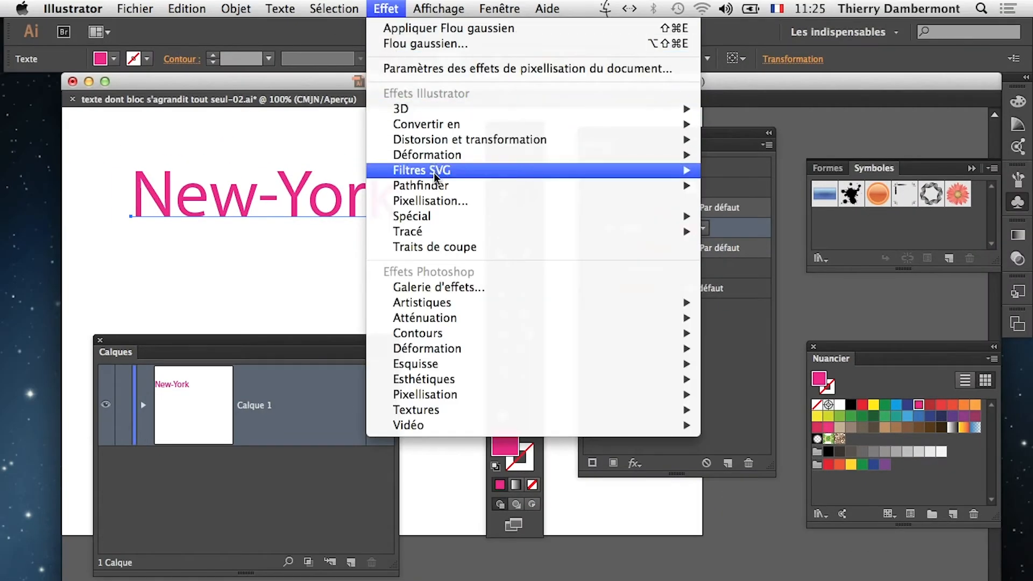
{"action": "mouse_move", "coordinate": [449, 129]}
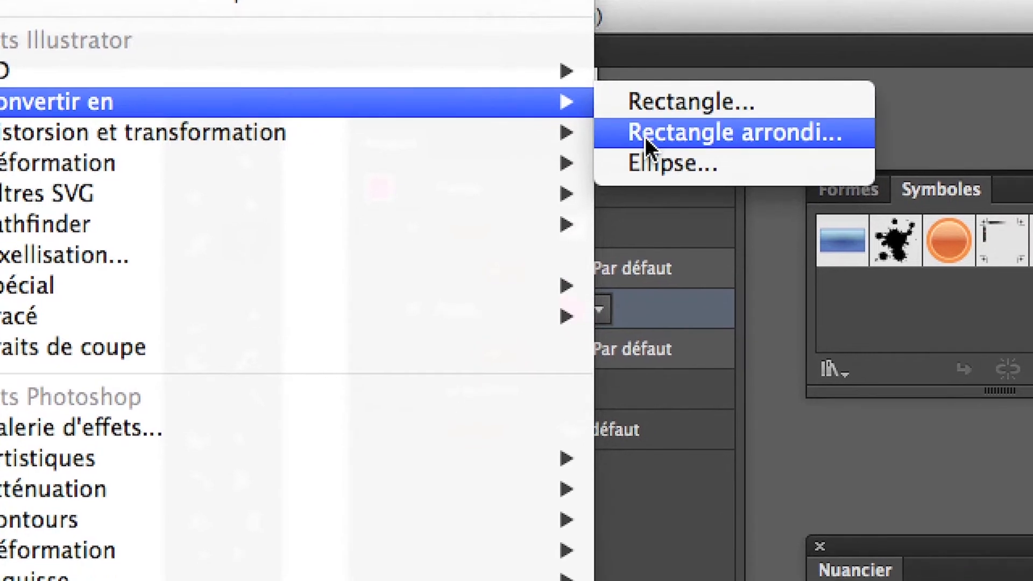
{"action": "left_click", "coordinate": [644, 137]}
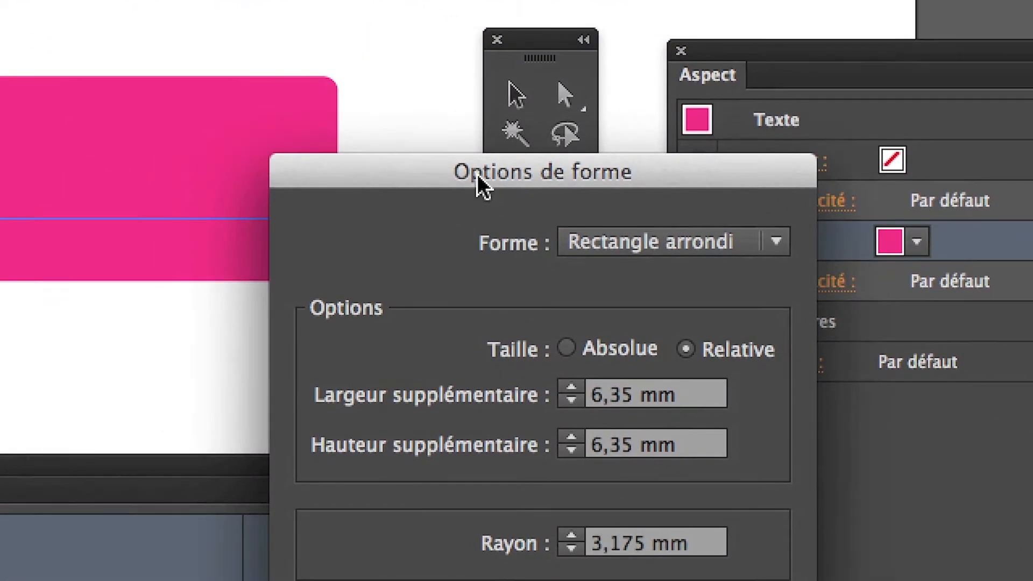
{"action": "left_click_drag", "start_coordinate": [479, 173], "coordinate": [599, 0]}
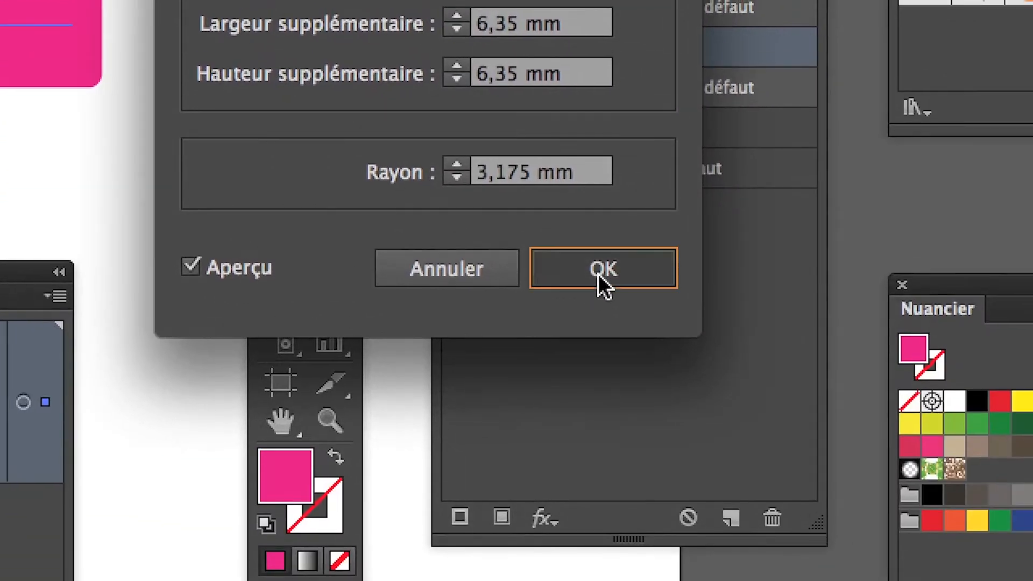
{"action": "left_click", "coordinate": [599, 270]}
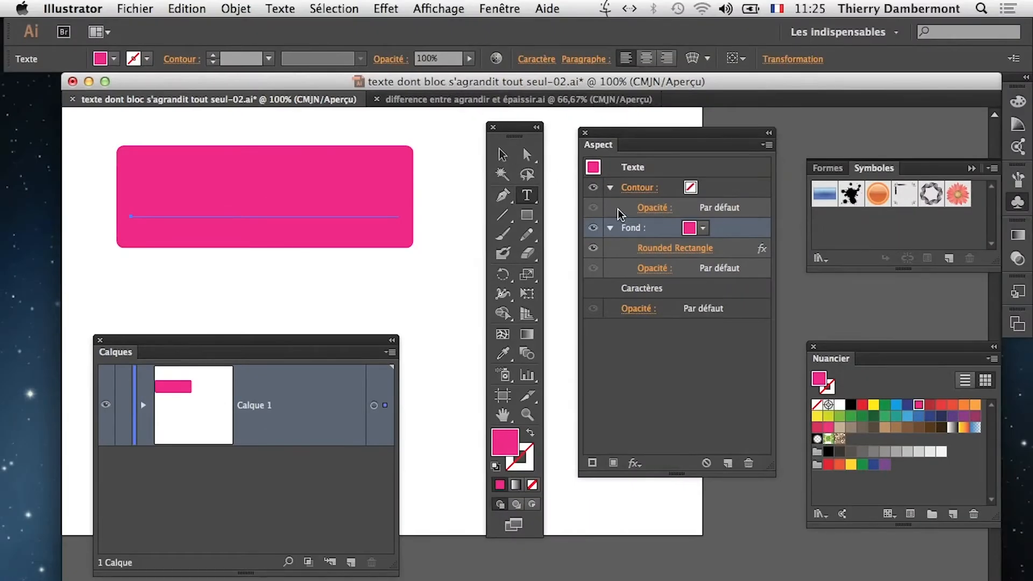
{"action": "left_click_drag", "start_coordinate": [606, 231], "coordinate": [613, 231]}
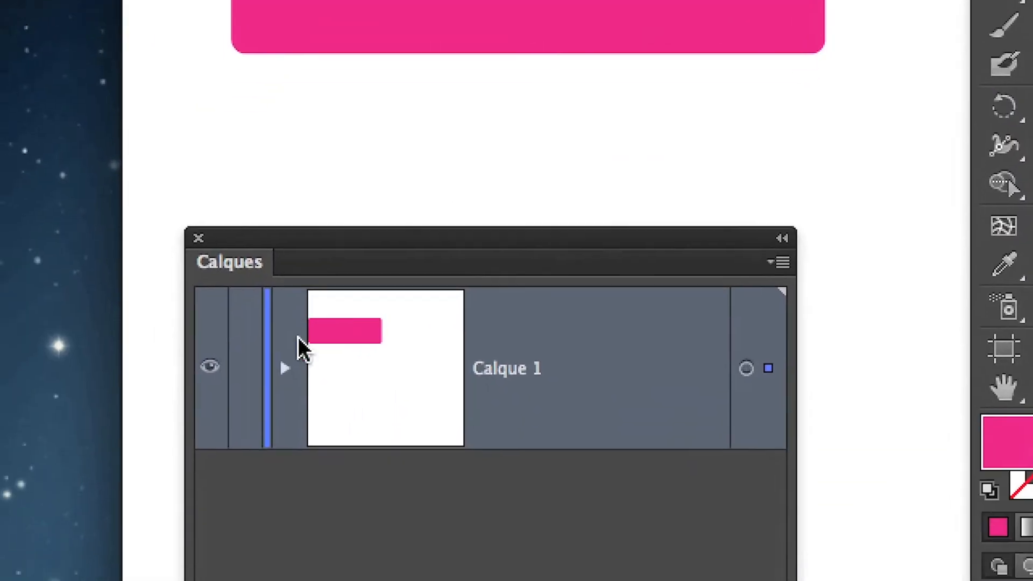
Expand Calque 1 and enlarge the Layers panel to show its sublayers, keeping it clear of the pink rectangle.
{"action": "left_click", "coordinate": [285, 350]}
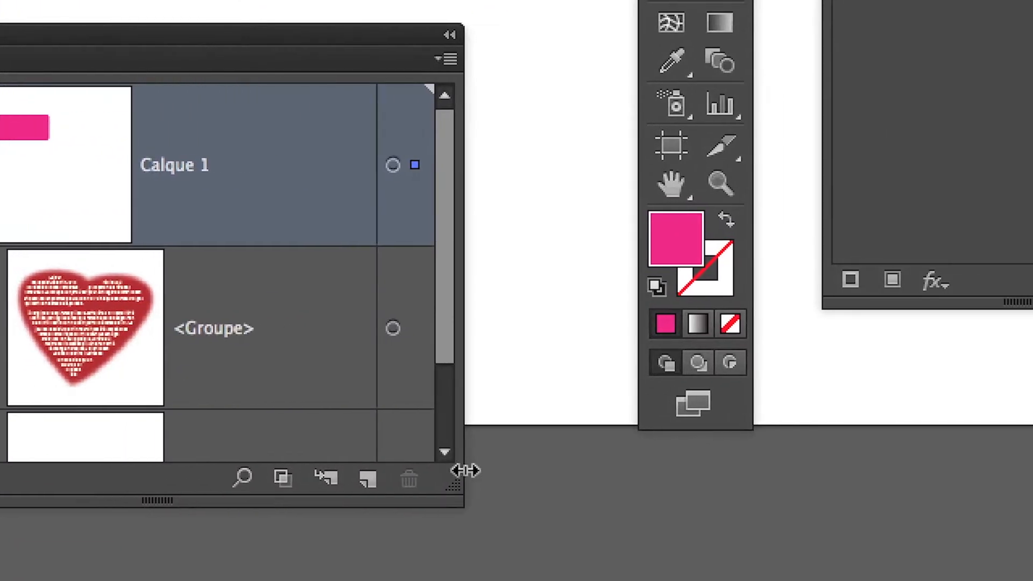
{"action": "left_click_drag", "start_coordinate": [465, 471], "coordinate": [373, 541]}
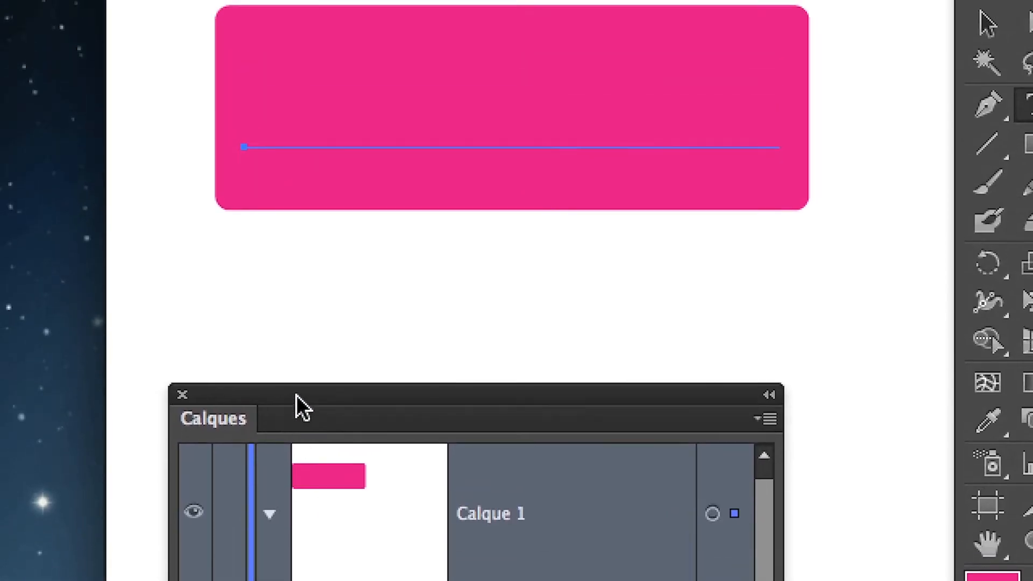
{"action": "left_click_drag", "start_coordinate": [300, 317], "coordinate": [281, 27]}
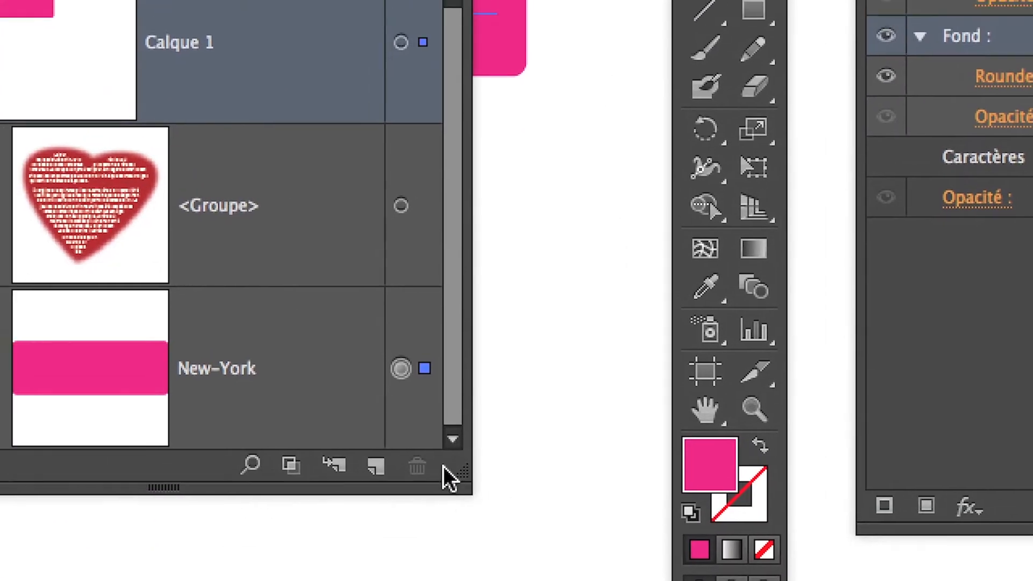
{"action": "left_click_drag", "start_coordinate": [449, 442], "coordinate": [448, 550]}
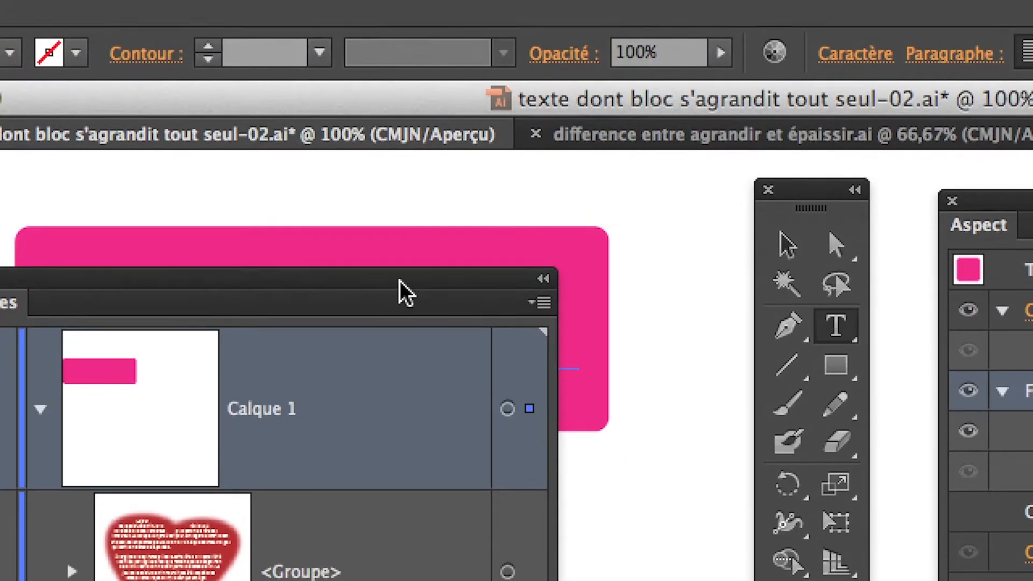
{"action": "left_click_drag", "start_coordinate": [401, 294], "coordinate": [381, 374]}
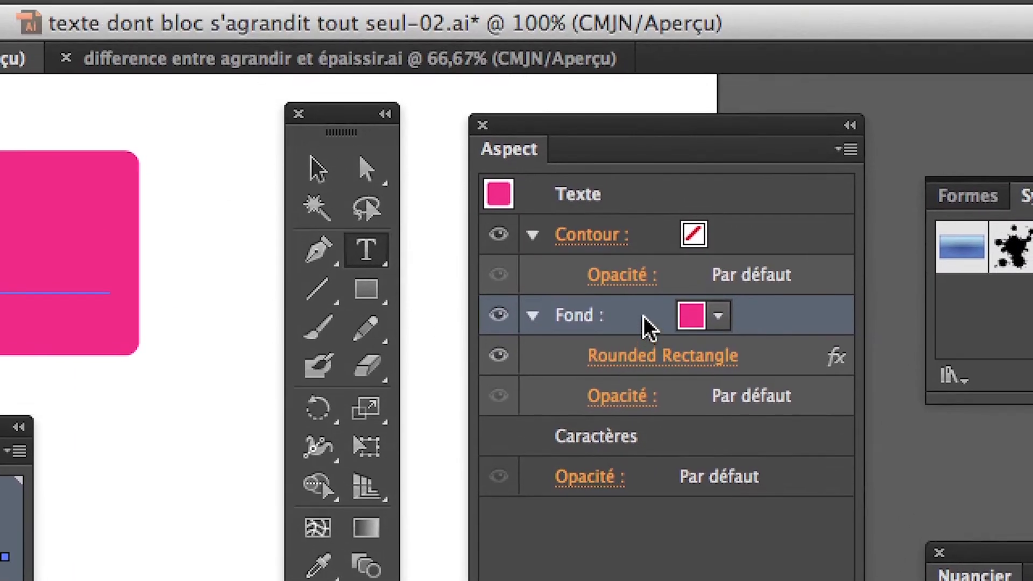
Move the pink rounded-rectangle fill below the characters in the text object's appearance stack.
{"action": "left_click_drag", "start_coordinate": [646, 323], "coordinate": [650, 411]}
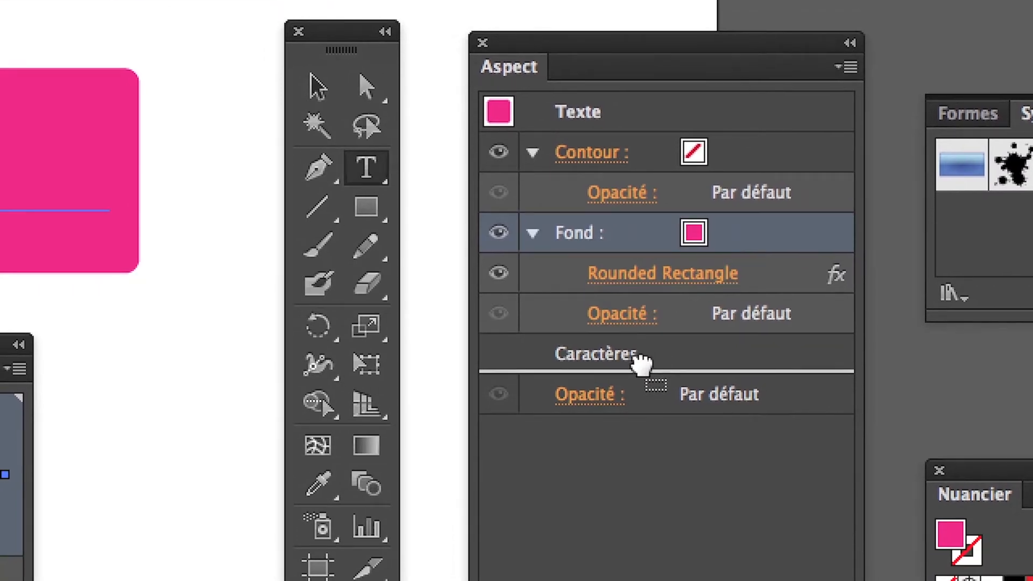
{"action": "left_click_drag", "start_coordinate": [641, 363], "coordinate": [643, 367]}
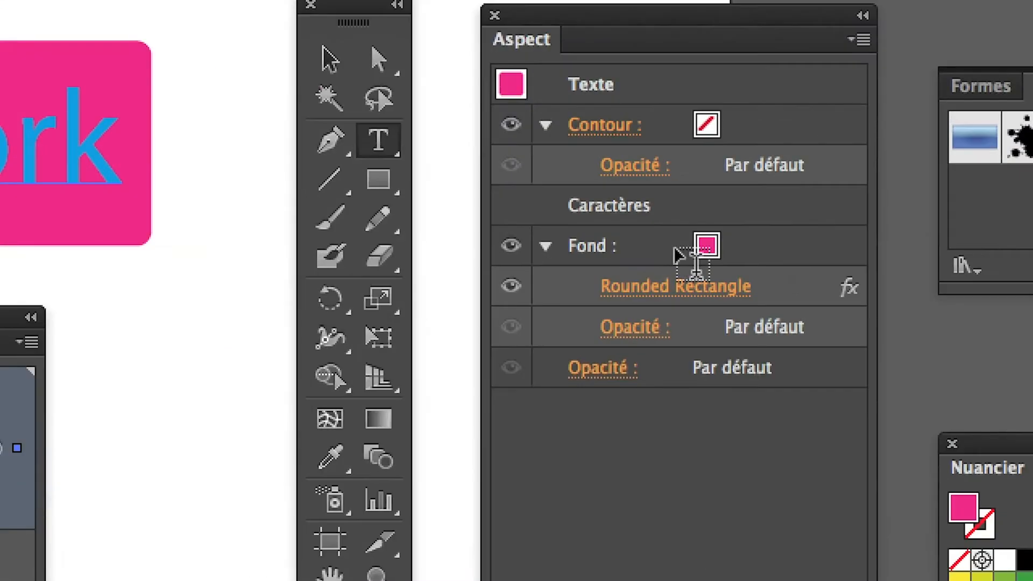
{"action": "left_click", "coordinate": [679, 255]}
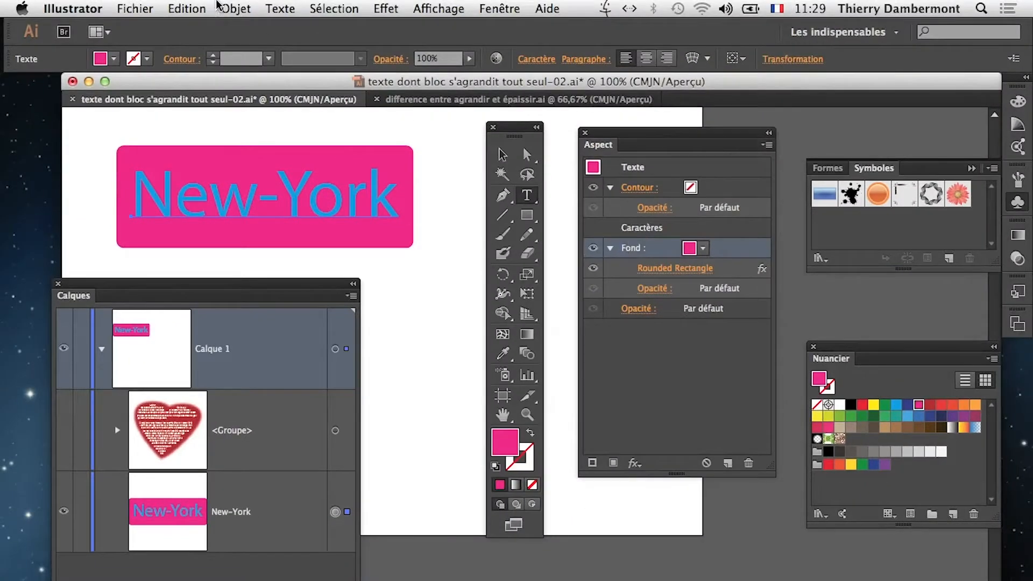
Save the document as "texte dont bloc s'agrandit tout seul-03.ai" with the default Illustrator CC options.
{"action": "left_click", "coordinate": [135, 8]}
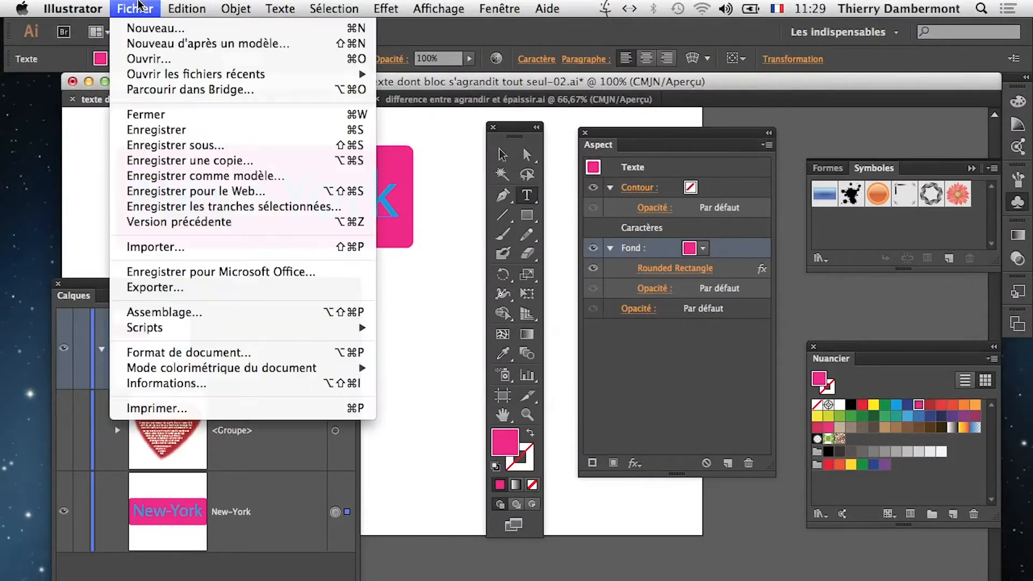
{"action": "left_click", "coordinate": [162, 141]}
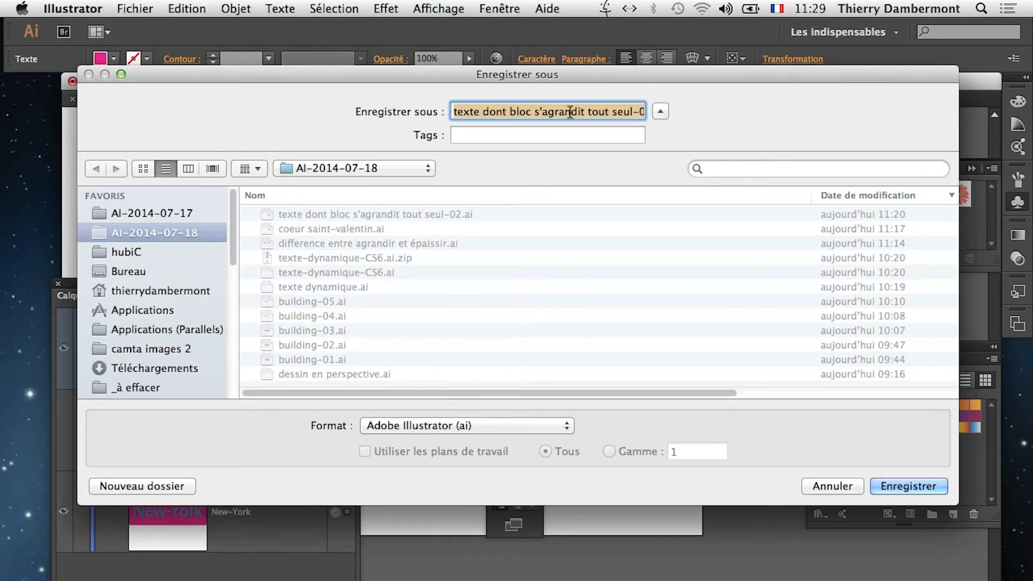
{"action": "key", "text": "Down"}
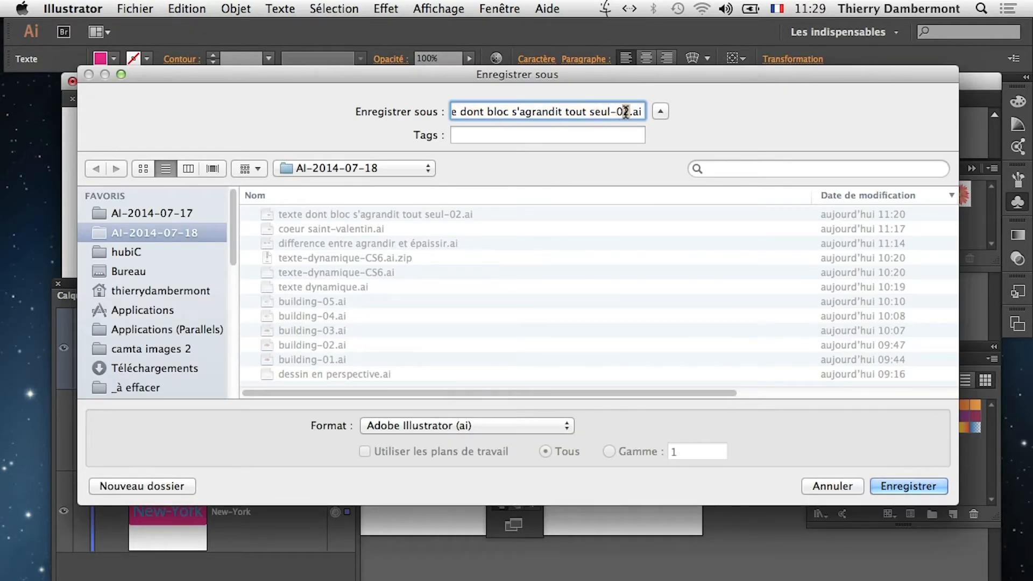
{"action": "type", "text": "3"}
{"action": "key", "text": "Return"}
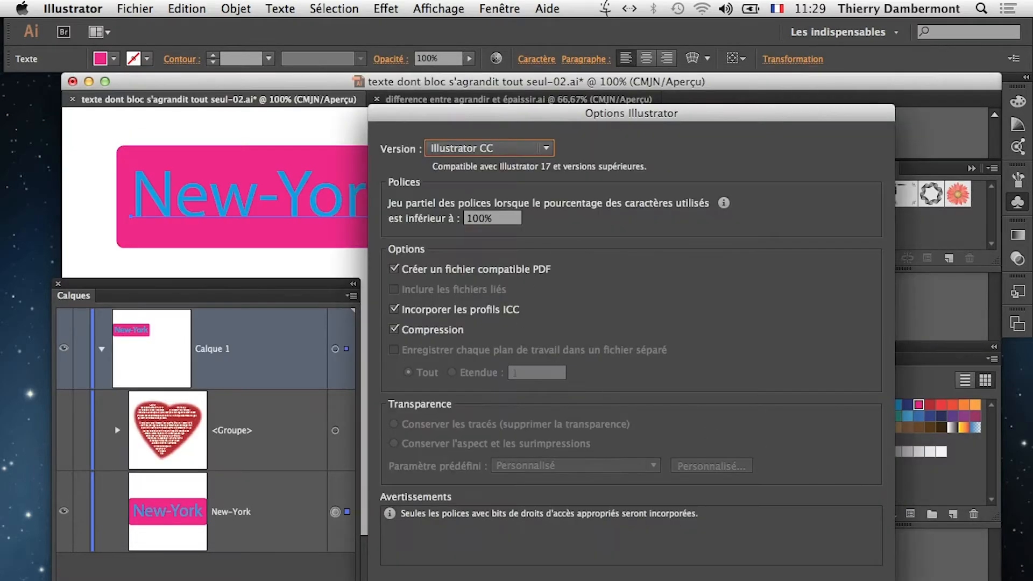
{"action": "key", "text": "Return"}
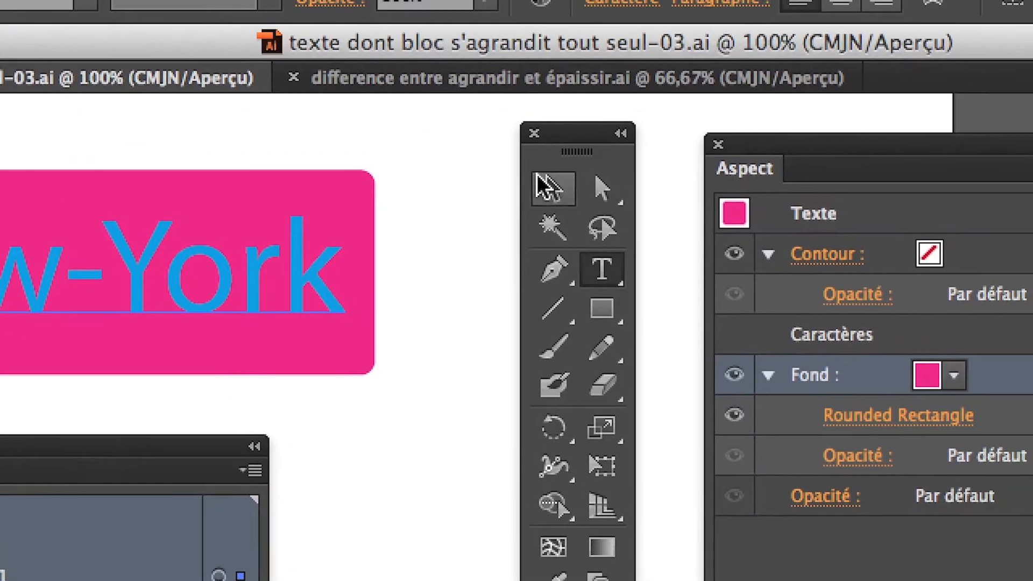
Deselect the New-York text, reselect it as an object and reposition the Appearance panel beside the tools.
{"action": "left_click", "coordinate": [549, 187]}
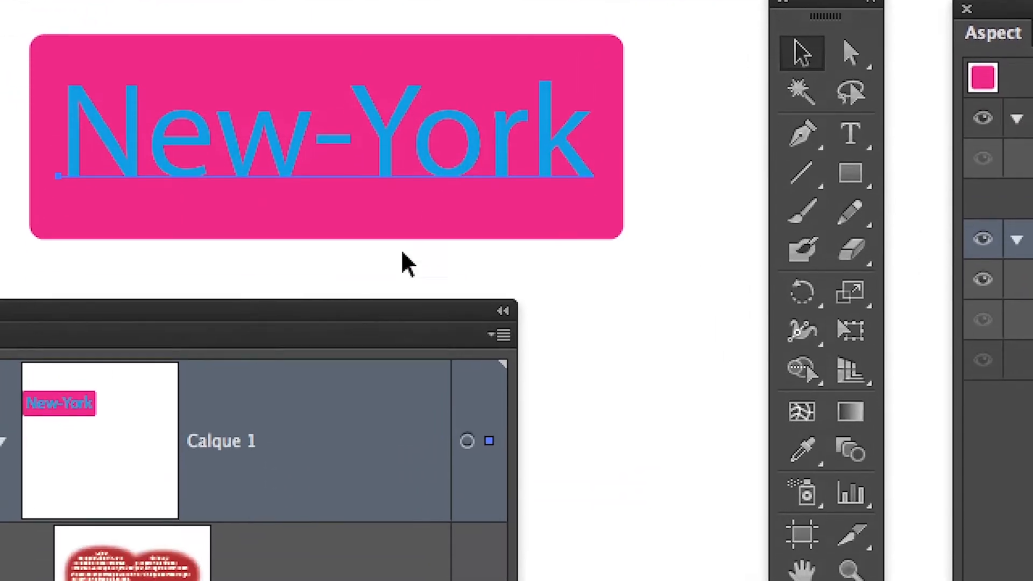
{"action": "left_click", "coordinate": [407, 264]}
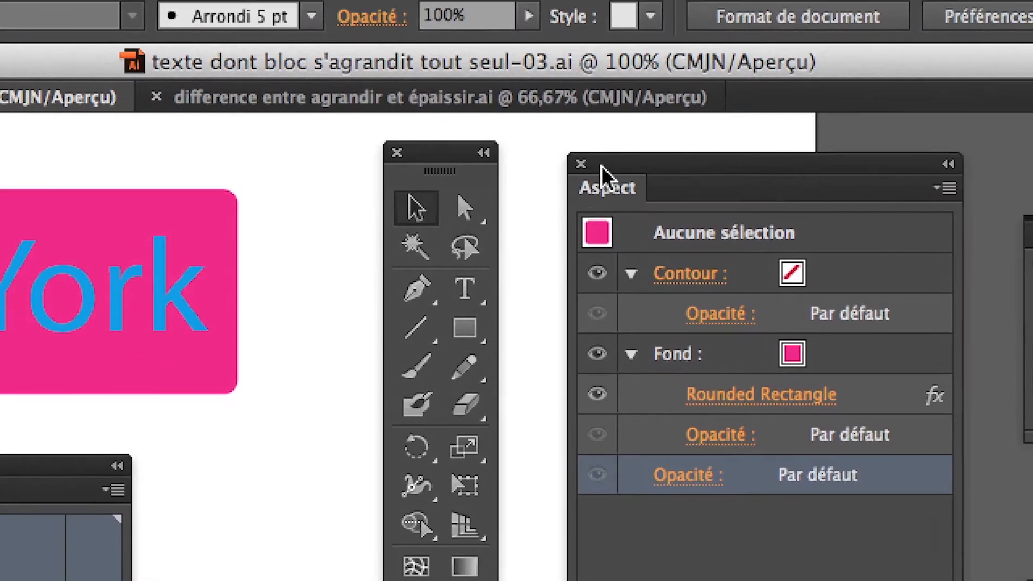
{"action": "left_click_drag", "start_coordinate": [656, 120], "coordinate": [404, 136]}
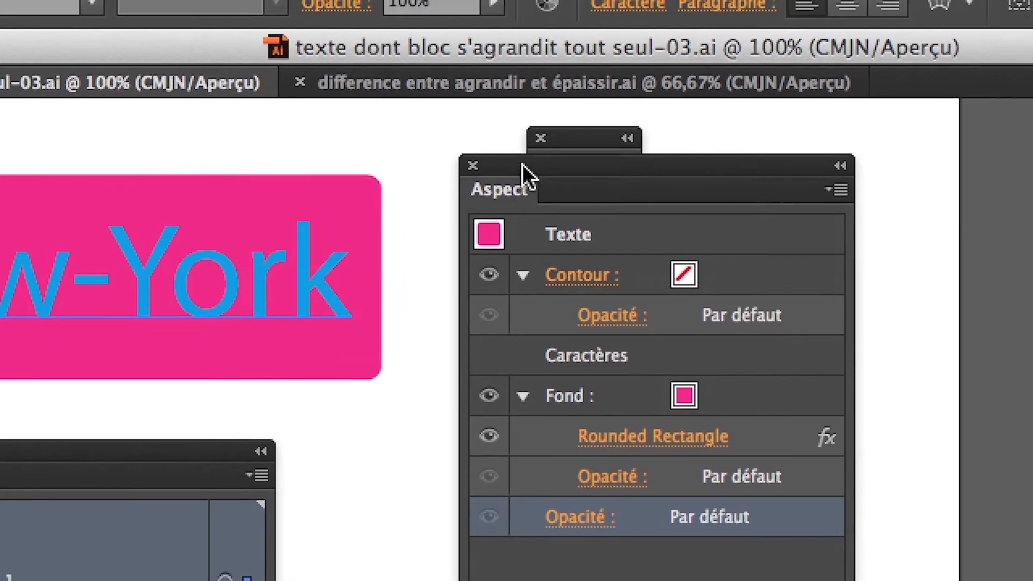
{"action": "left_click_drag", "start_coordinate": [522, 166], "coordinate": [598, 161]}
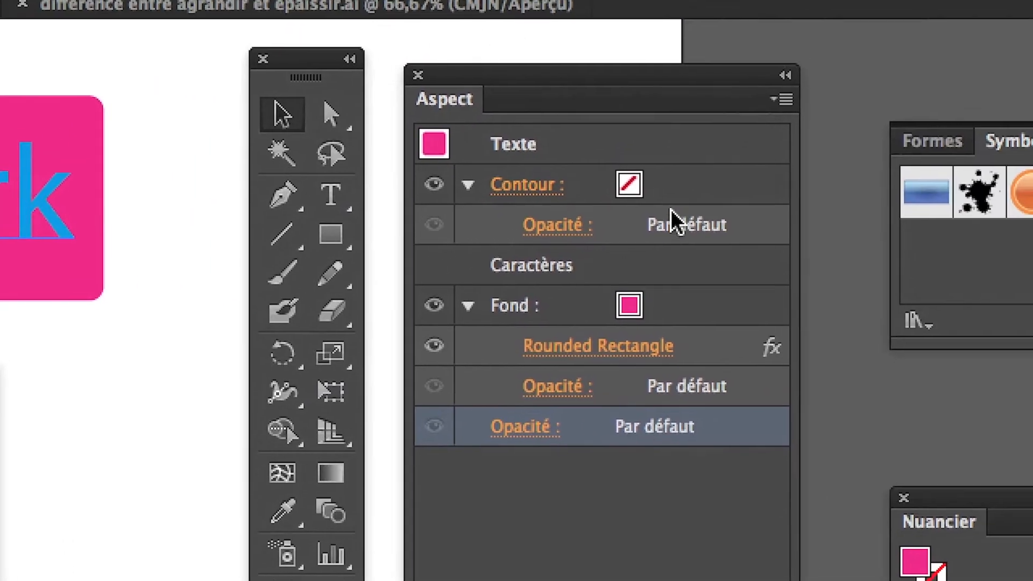
Give the New-York text object a light orange stroke with a weight of 4 pt and check its stroke options.
{"action": "left_click", "coordinate": [663, 204]}
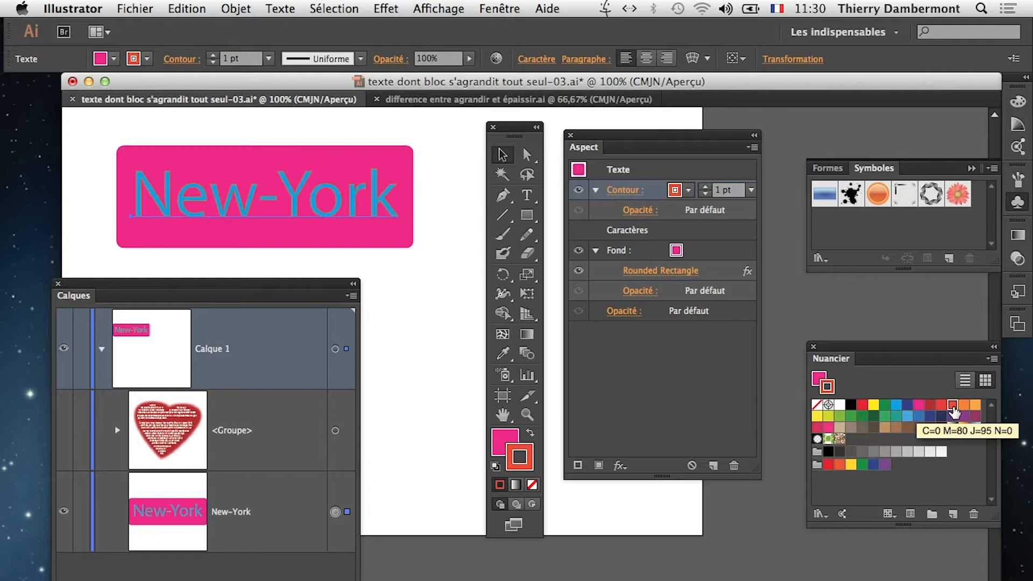
{"action": "left_click", "coordinate": [975, 407]}
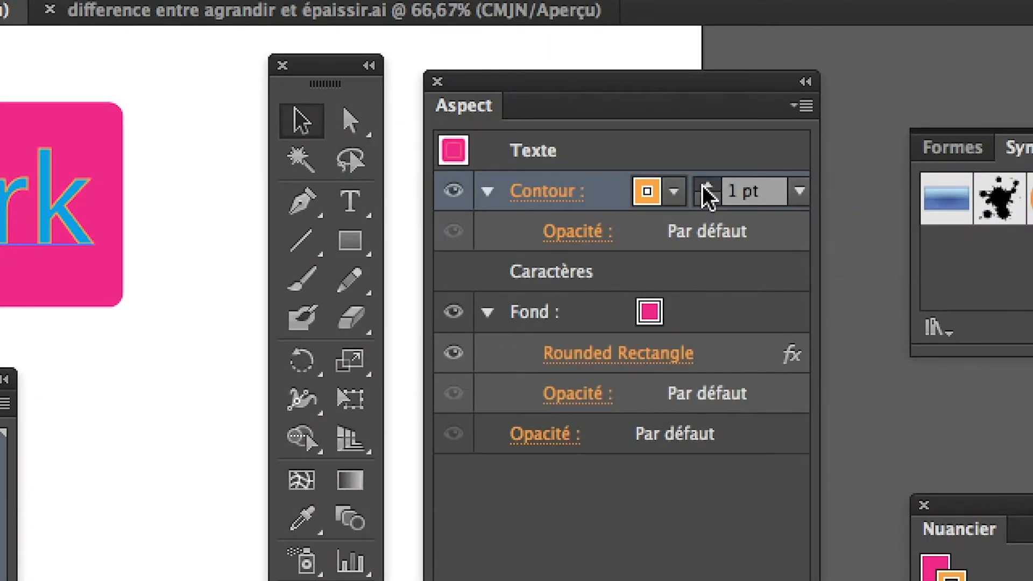
{"action": "left_click", "coordinate": [705, 187]}
{"action": "left_click", "coordinate": [705, 186]}
{"action": "left_click", "coordinate": [705, 186]}
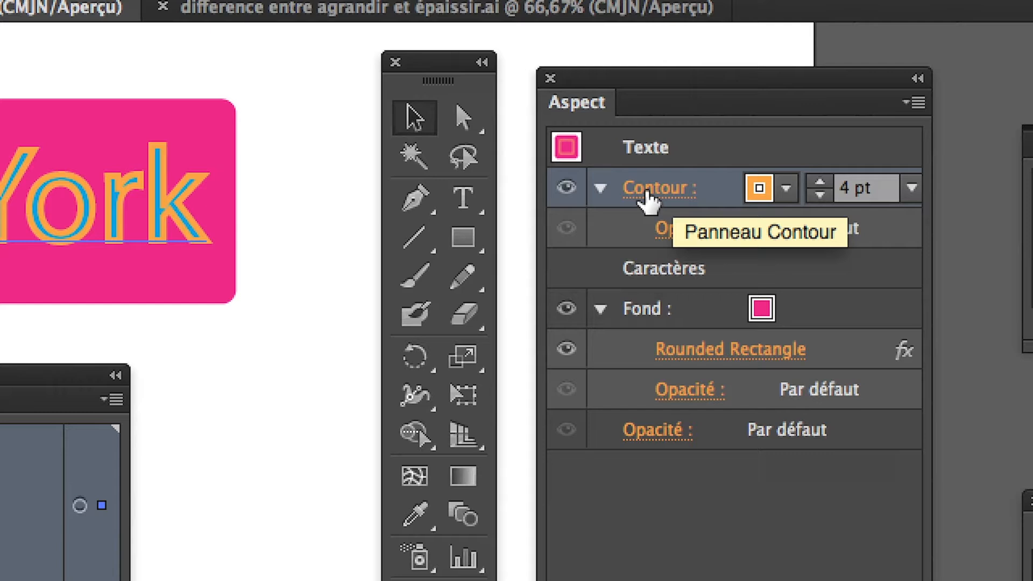
{"action": "left_click", "coordinate": [647, 191]}
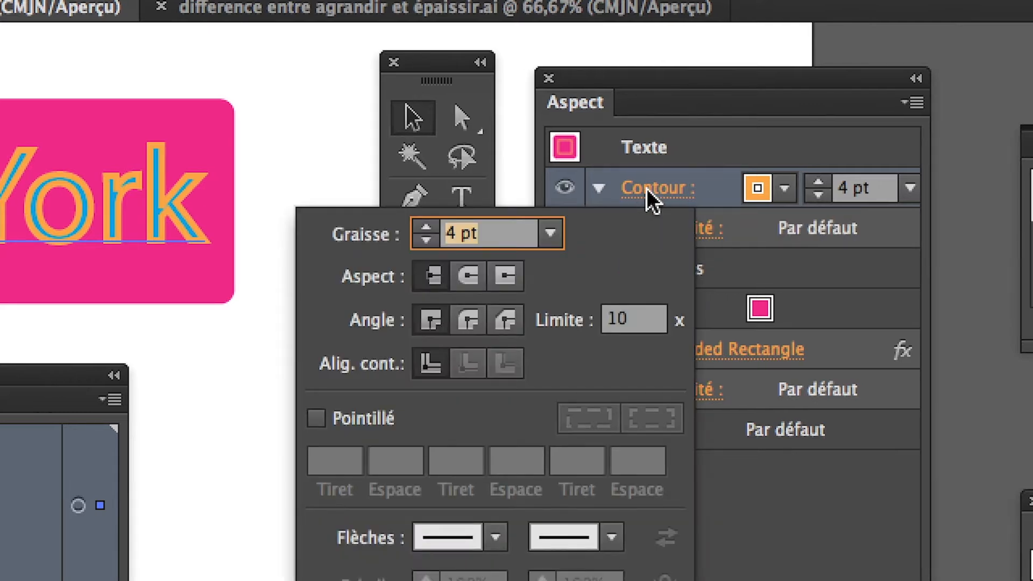
{"action": "left_click", "coordinate": [646, 189]}
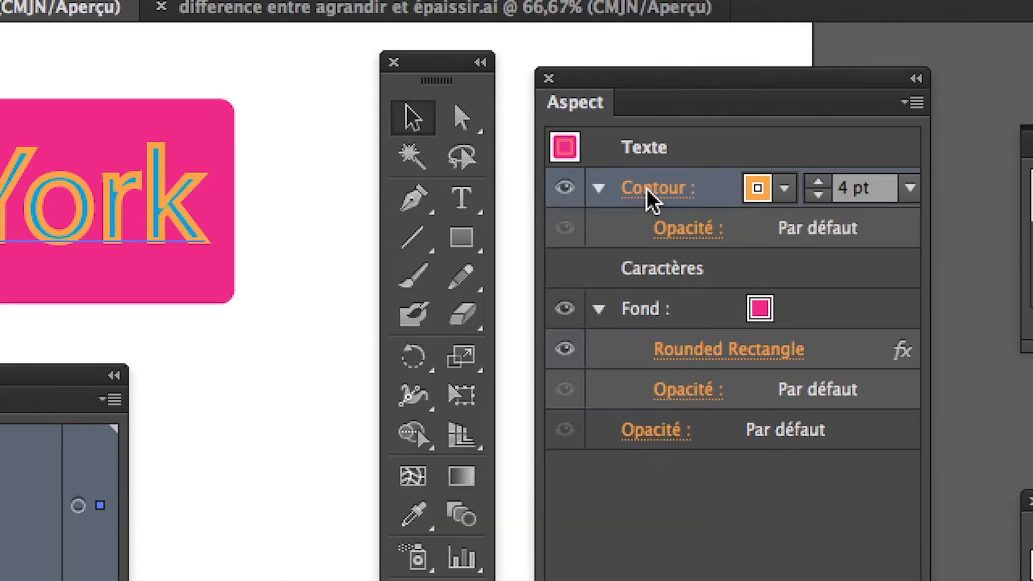
Review the stroke options of the orange stroke in the text object's appearance and close them.
{"action": "left_click", "coordinate": [649, 193]}
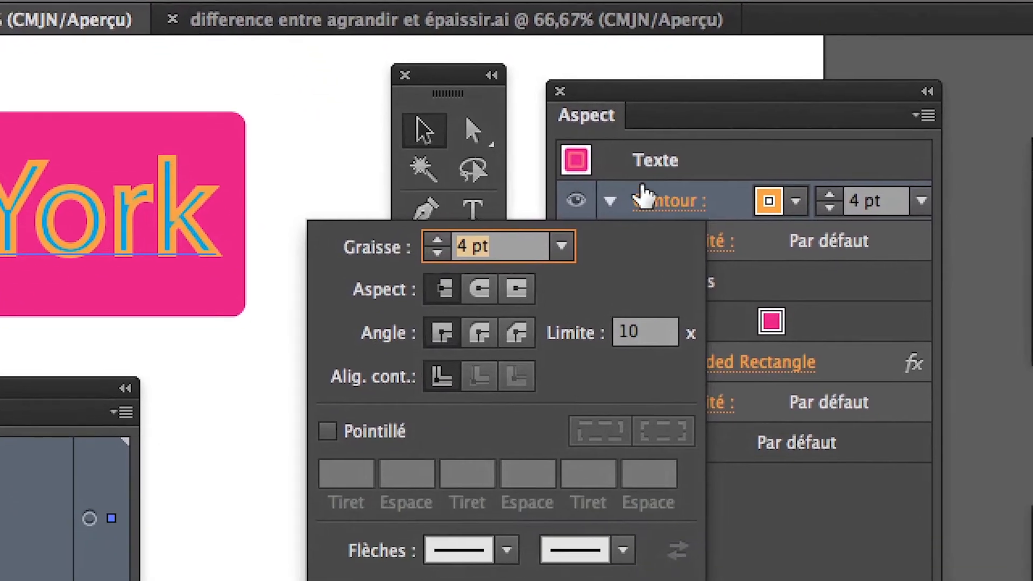
{"action": "left_click", "coordinate": [644, 195]}
{"action": "left_click", "coordinate": [648, 195]}
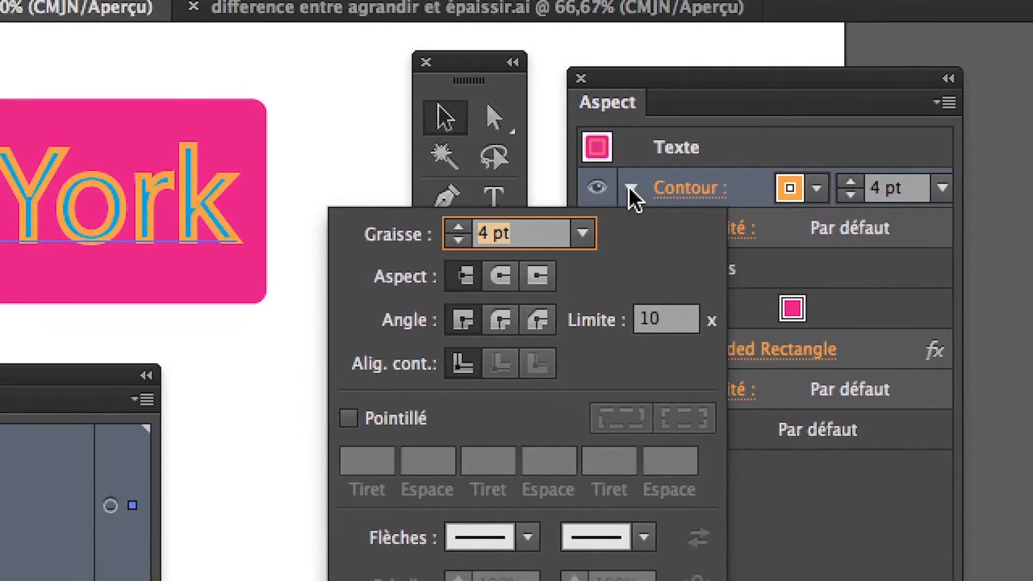
{"action": "left_click", "coordinate": [649, 202]}
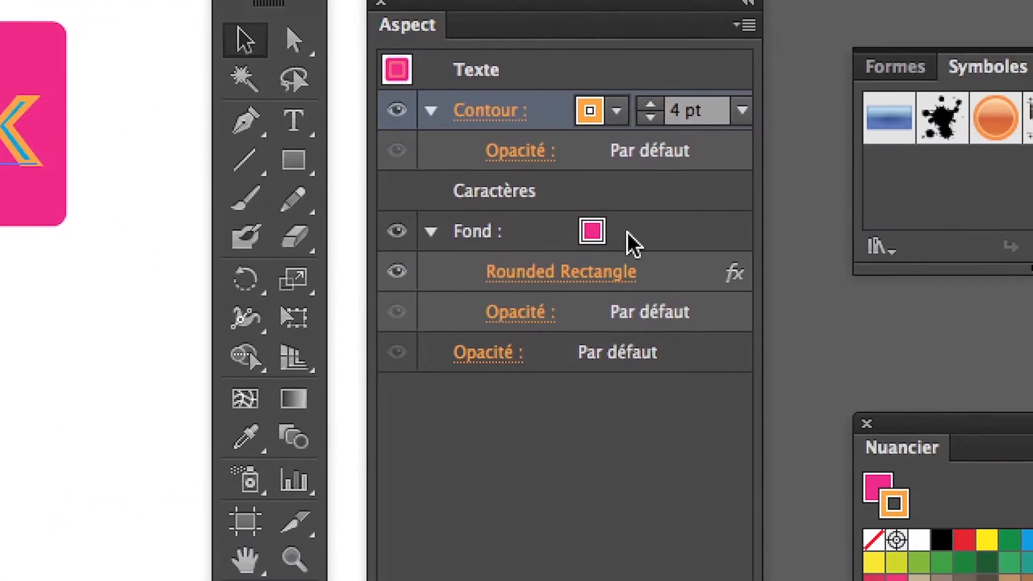
Toggle the Rounded Rectangle effect of the pink fill off and on to compare the result.
{"action": "left_click", "coordinate": [804, 255]}
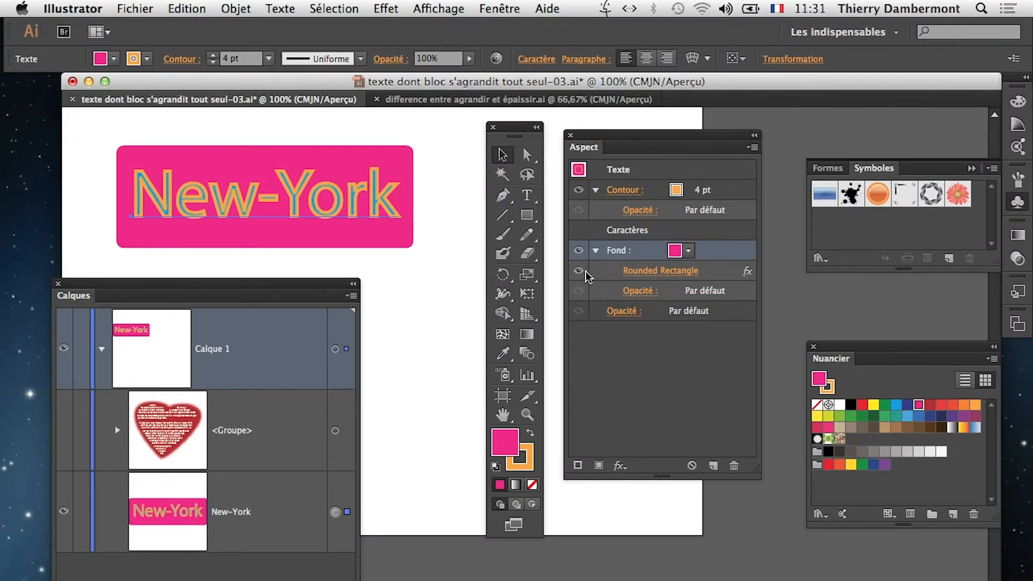
{"action": "left_click", "coordinate": [579, 271]}
{"action": "left_click", "coordinate": [579, 271]}
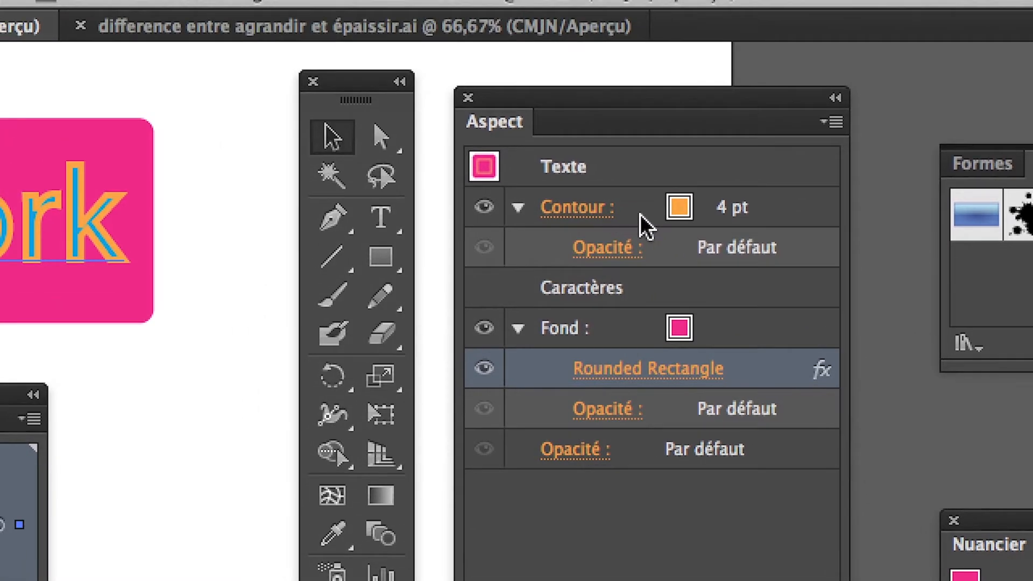
Move the Rounded Rectangle effect from the pink fill to the orange stroke in the appearance stack.
{"action": "left_click", "coordinate": [640, 214]}
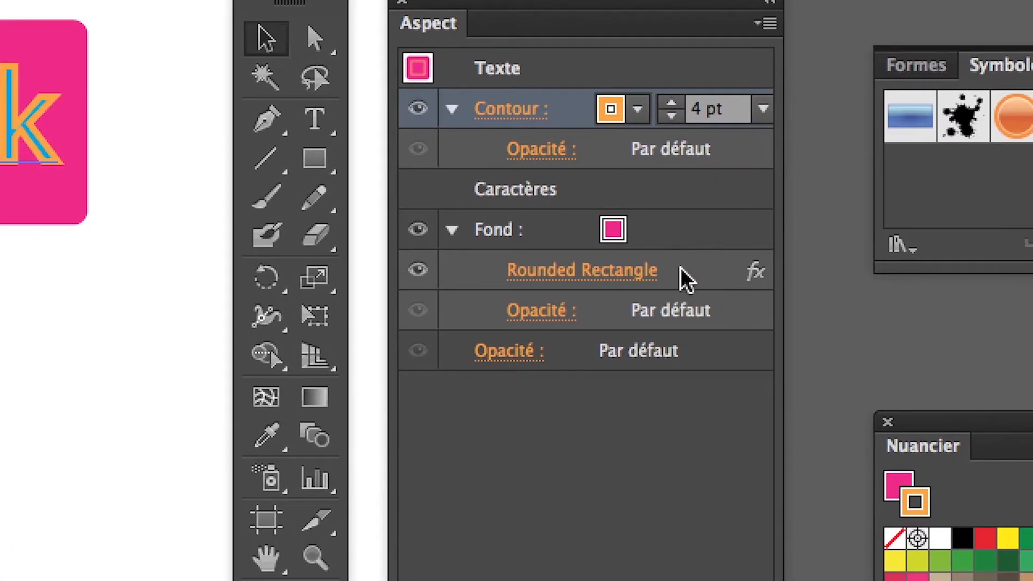
{"action": "left_click", "coordinate": [681, 269]}
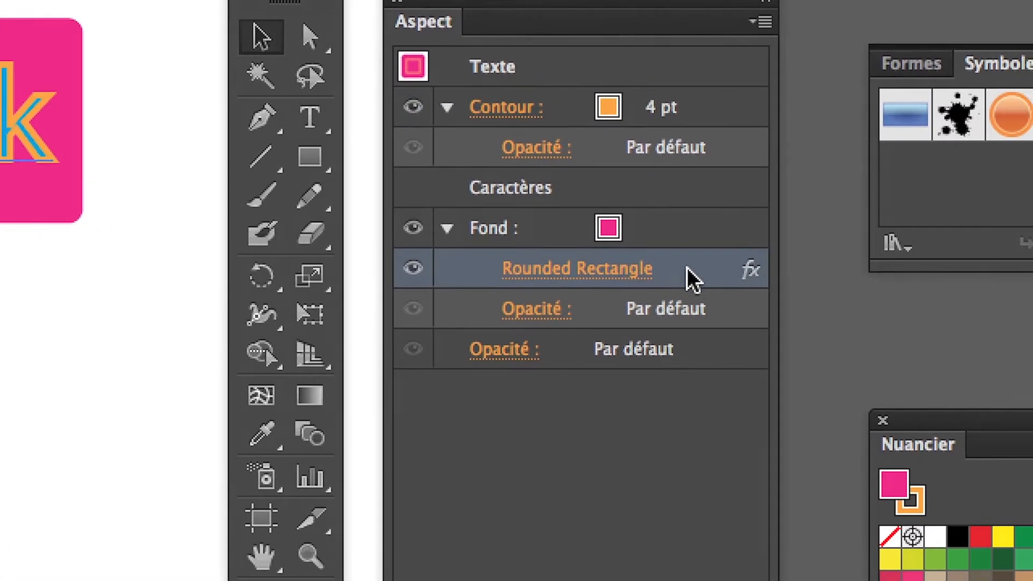
{"action": "left_click_drag", "start_coordinate": [675, 266], "coordinate": [713, 110]}
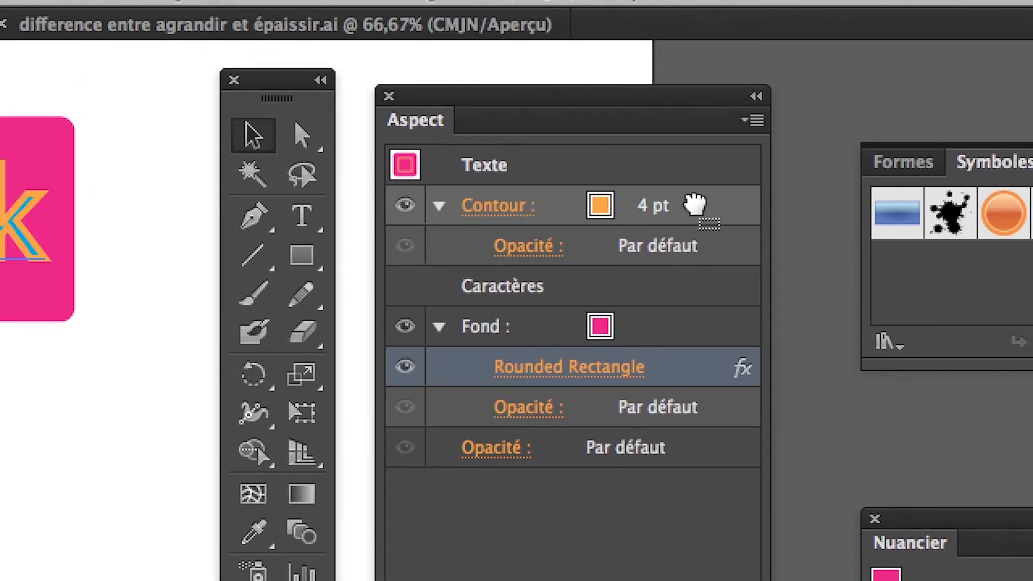
{"action": "left_click_drag", "start_coordinate": [694, 205], "coordinate": [698, 210]}
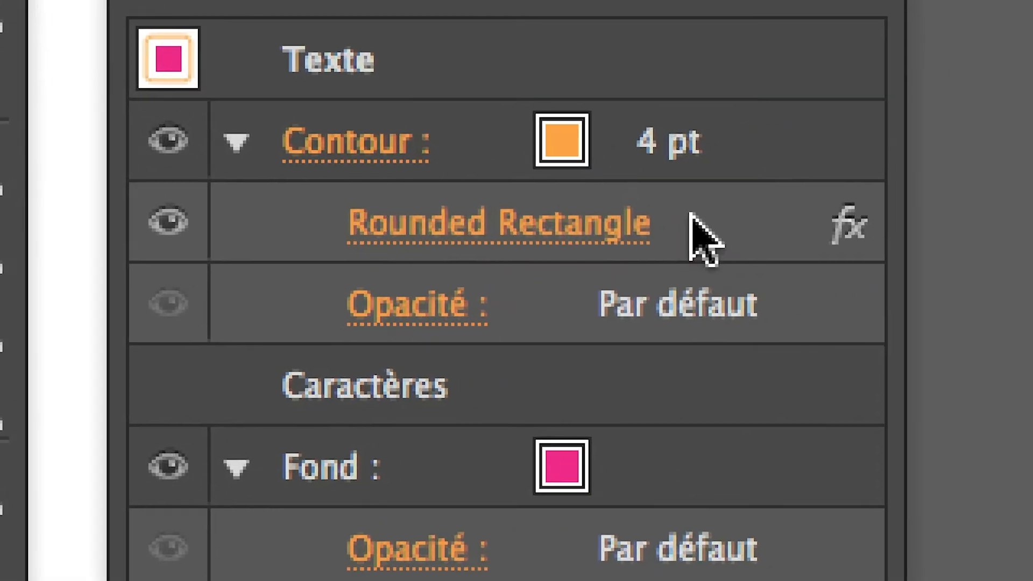
Move the Rounded Rectangle effect from the orange stroke back to the pink fill.
{"action": "left_click", "coordinate": [808, 211]}
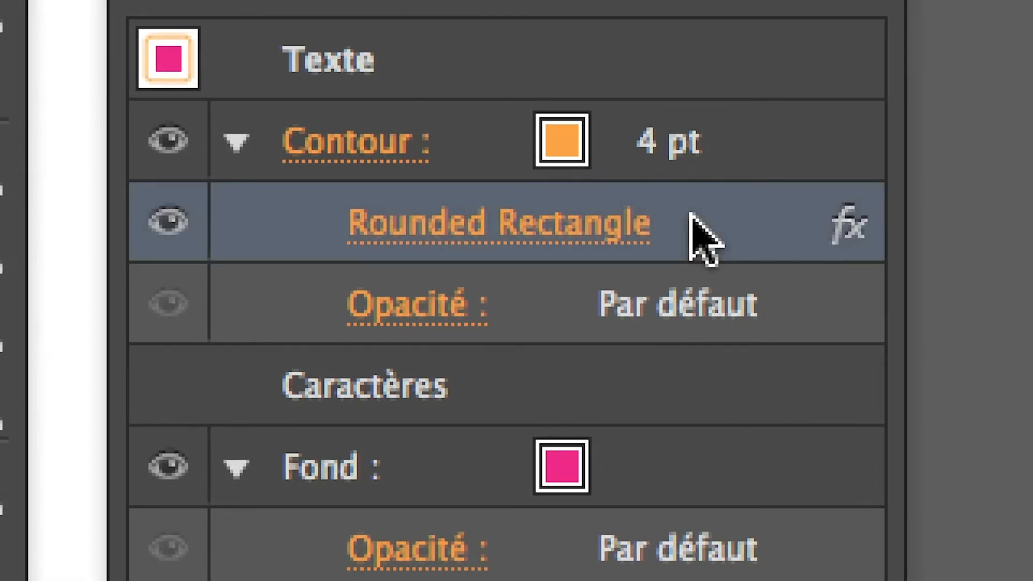
{"action": "left_click_drag", "start_coordinate": [705, 236], "coordinate": [679, 469]}
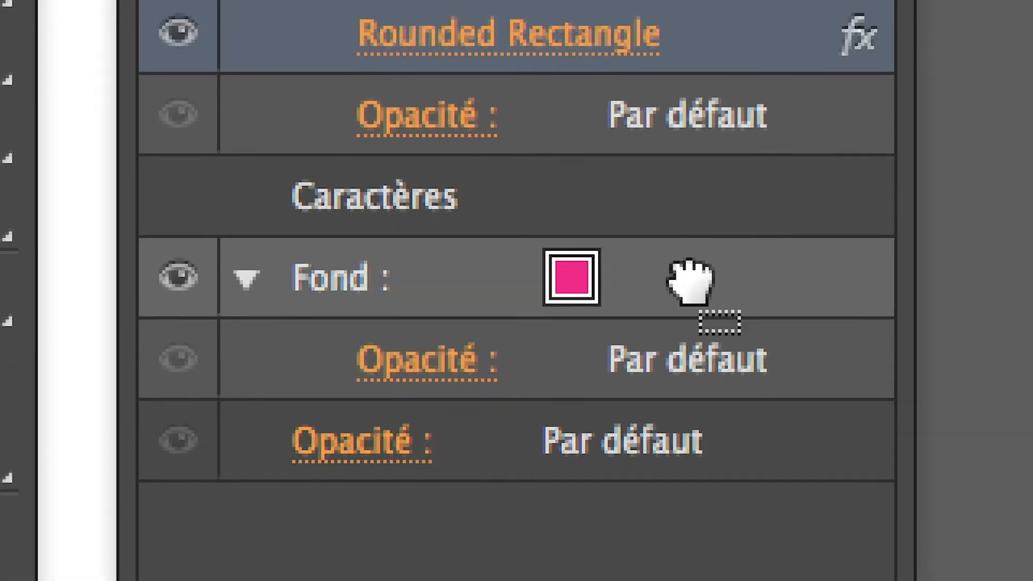
{"action": "left_click_drag", "start_coordinate": [690, 279], "coordinate": [692, 293]}
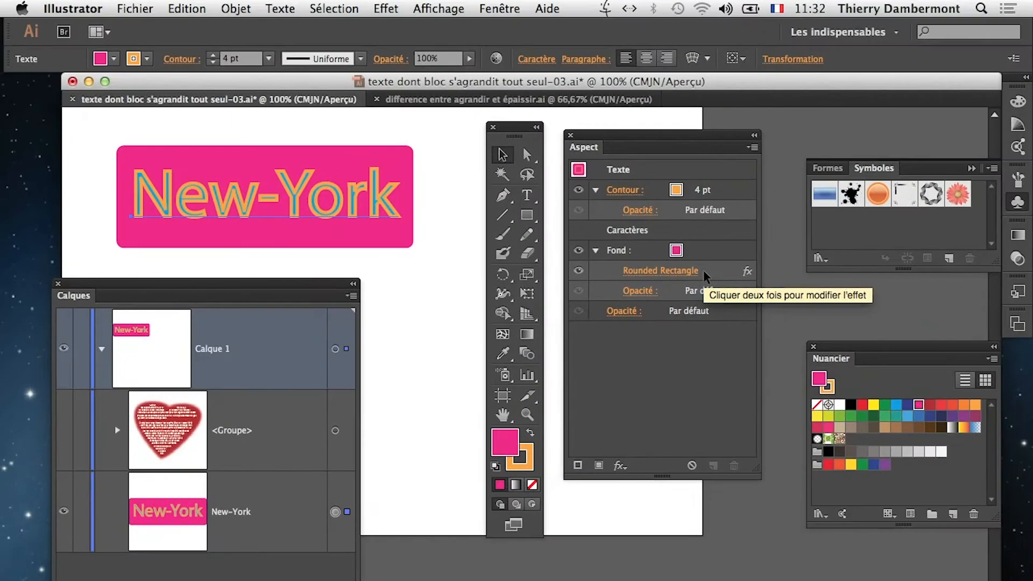
Duplicate the pink fill's Rounded Rectangle effect onto the orange stroke, keeping the original on the fill.
{"action": "left_click_drag", "start_coordinate": [711, 277], "coordinate": [714, 254]}
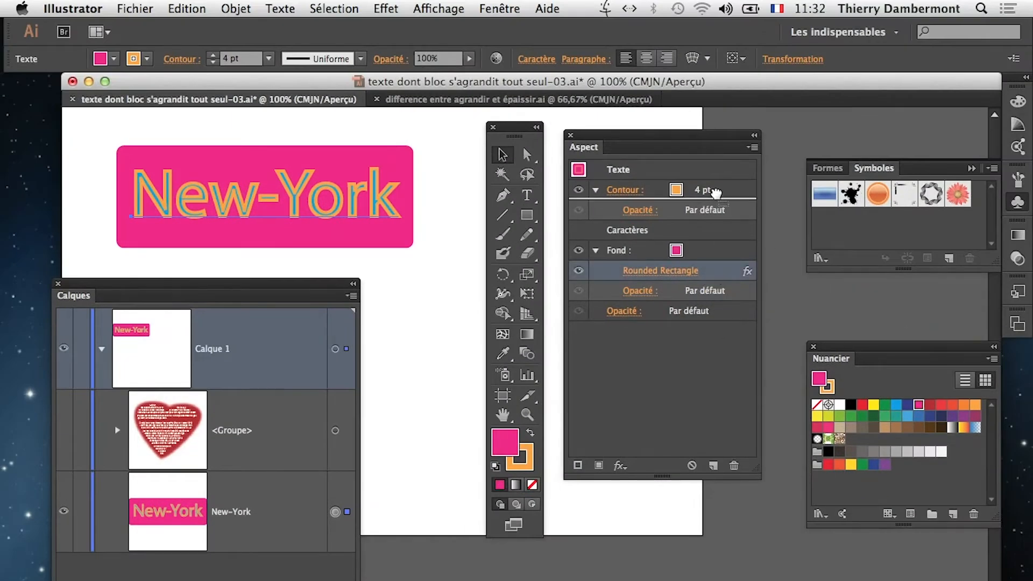
{"action": "left_click_drag", "start_coordinate": [718, 190], "coordinate": [717, 276]}
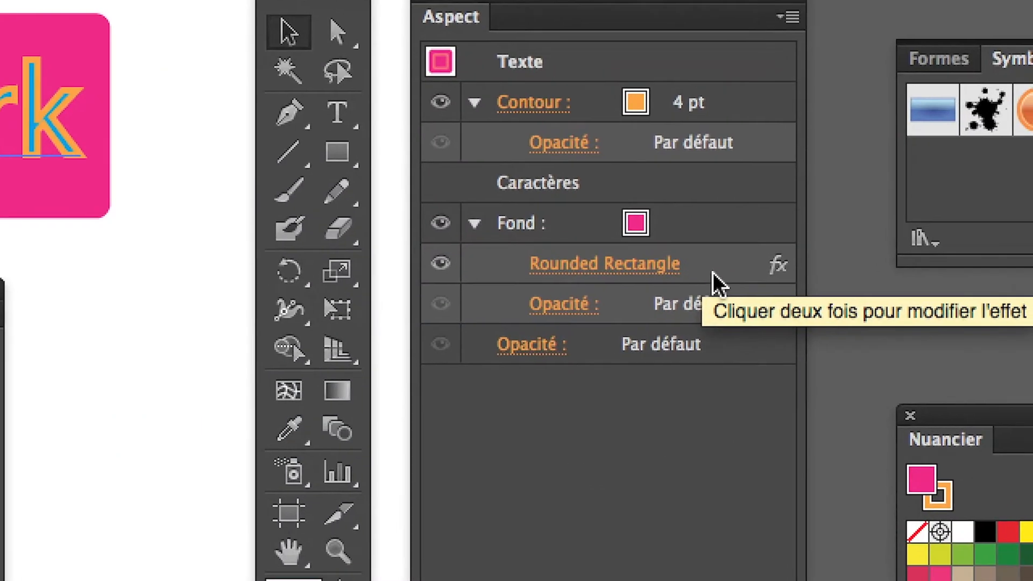
{"action": "left_click", "coordinate": [714, 273]}
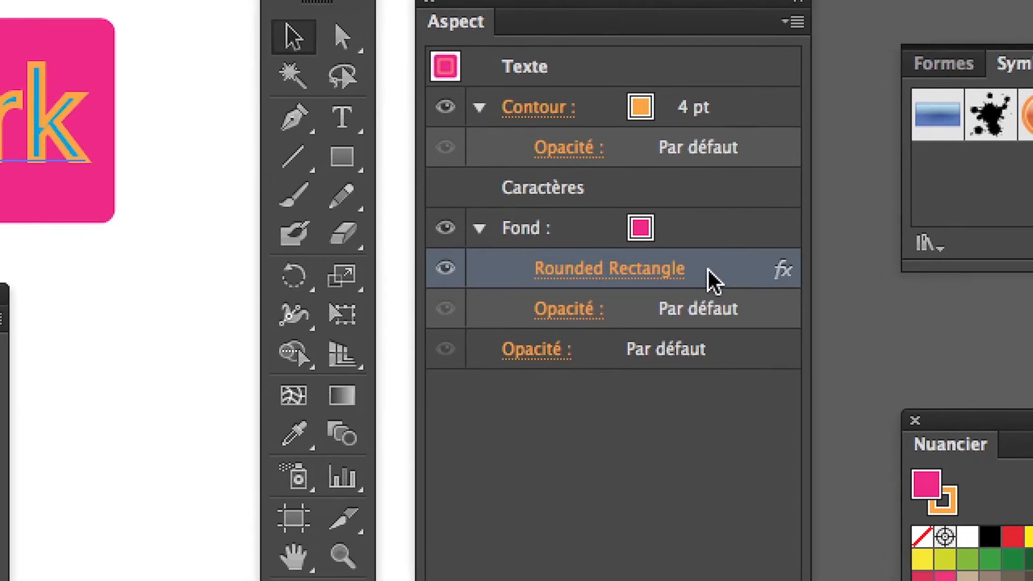
{"action": "left_click_drag", "start_coordinate": [719, 279], "coordinate": [722, 129]}
{"action": "left_click_drag", "start_coordinate": [715, 215], "coordinate": [718, 212]}
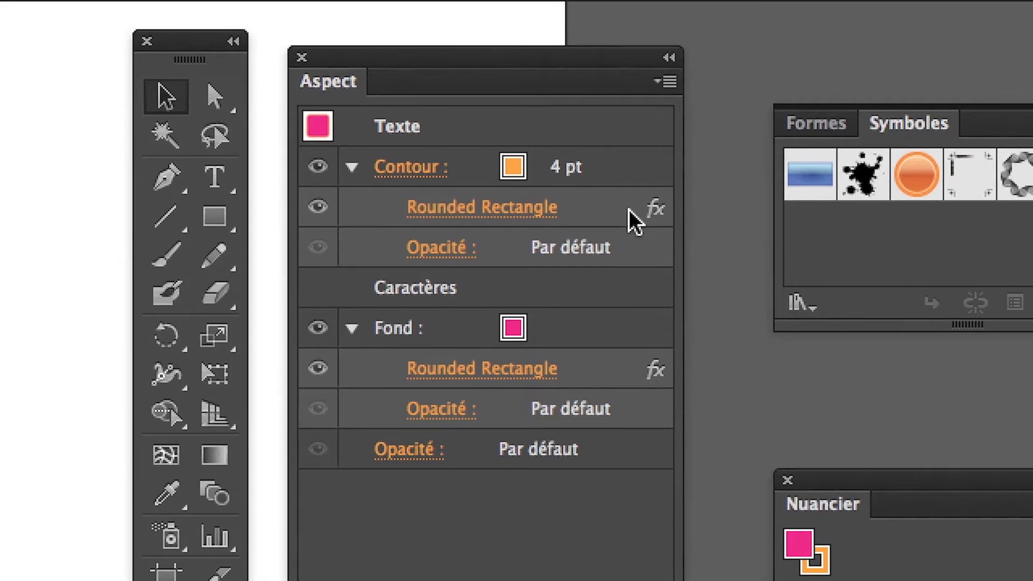
Try to move the orange stroke's Rounded Rectangle effect onto the characters entry of the appearance stack.
{"action": "left_click", "coordinate": [611, 217]}
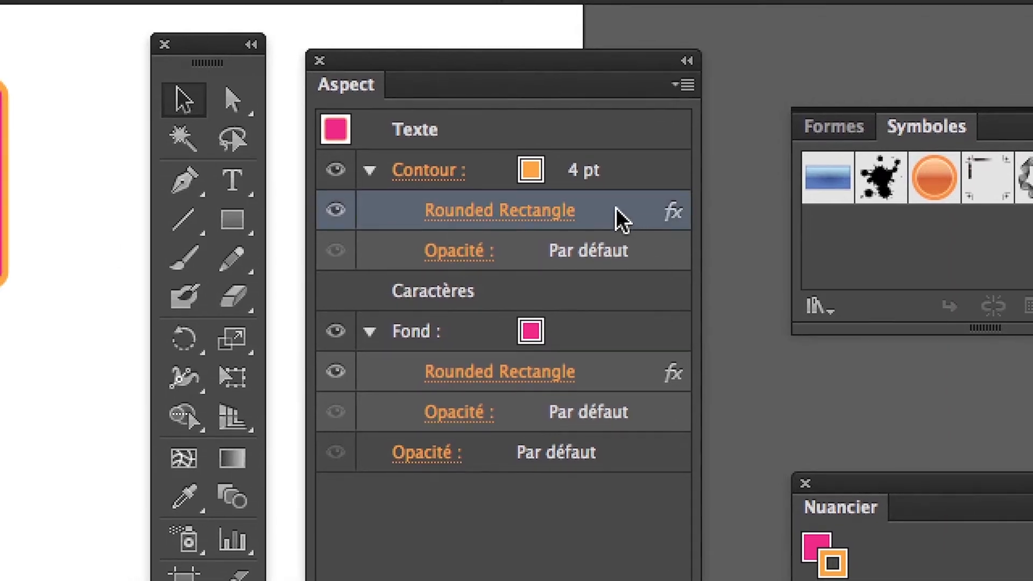
{"action": "left_click_drag", "start_coordinate": [622, 221], "coordinate": [572, 311]}
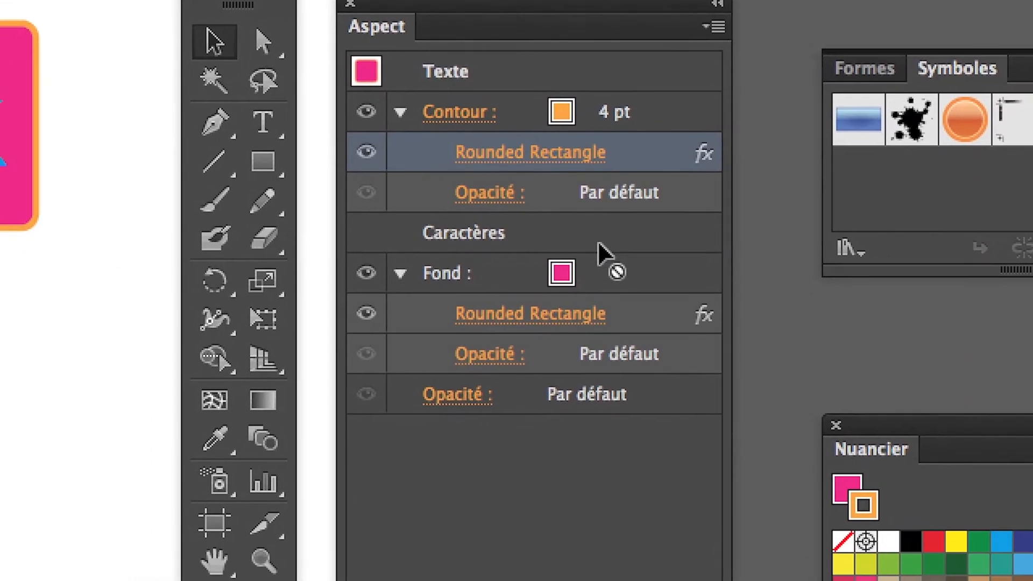
{"action": "left_click_drag", "start_coordinate": [599, 244], "coordinate": [638, 176]}
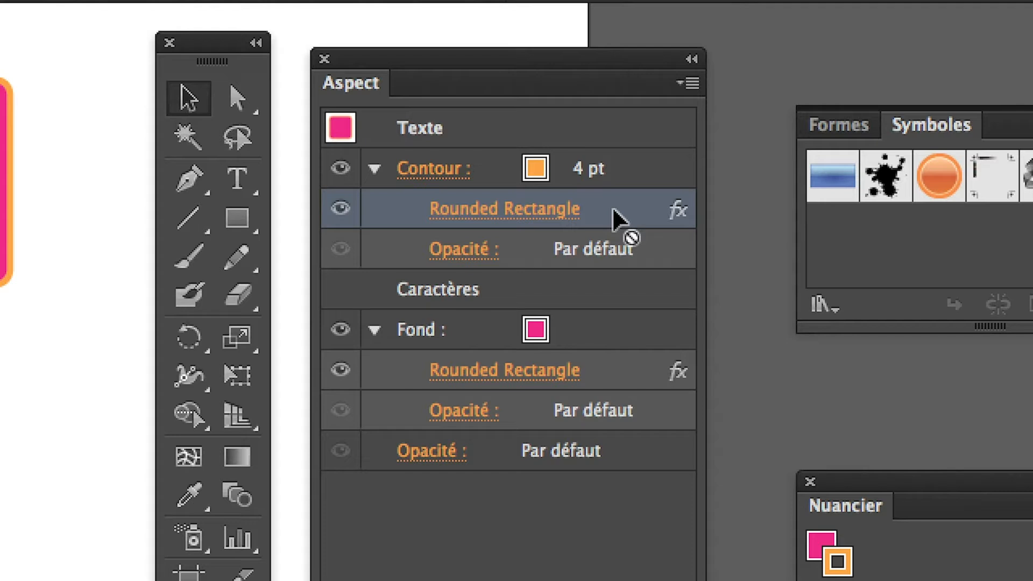
{"action": "left_click_drag", "start_coordinate": [613, 210], "coordinate": [609, 209]}
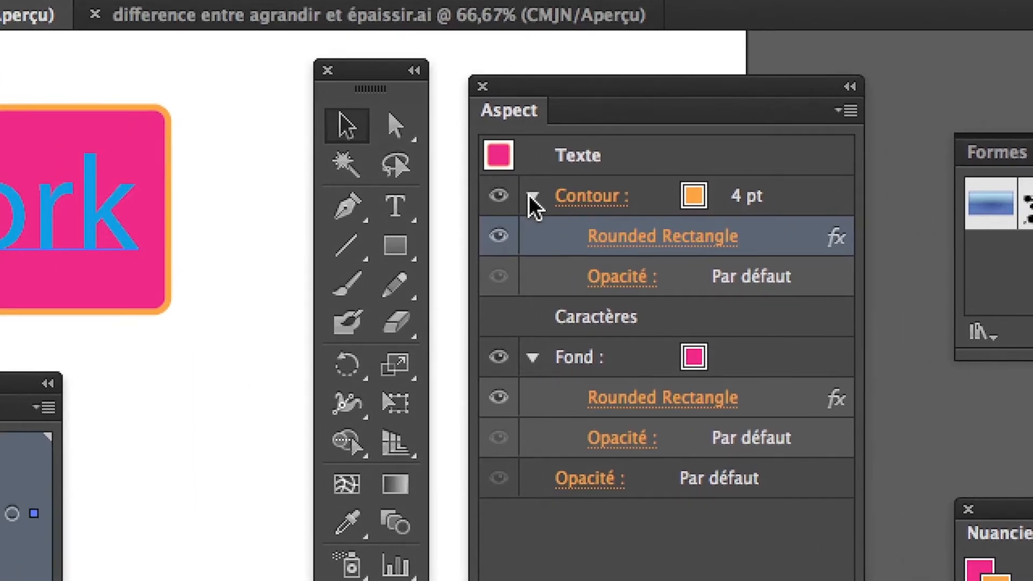
Duplicate the 4 pt orange stroke together with its Rounded Rectangle effect in the appearance stack.
{"action": "left_click", "coordinate": [374, 168]}
{"action": "left_click", "coordinate": [601, 196]}
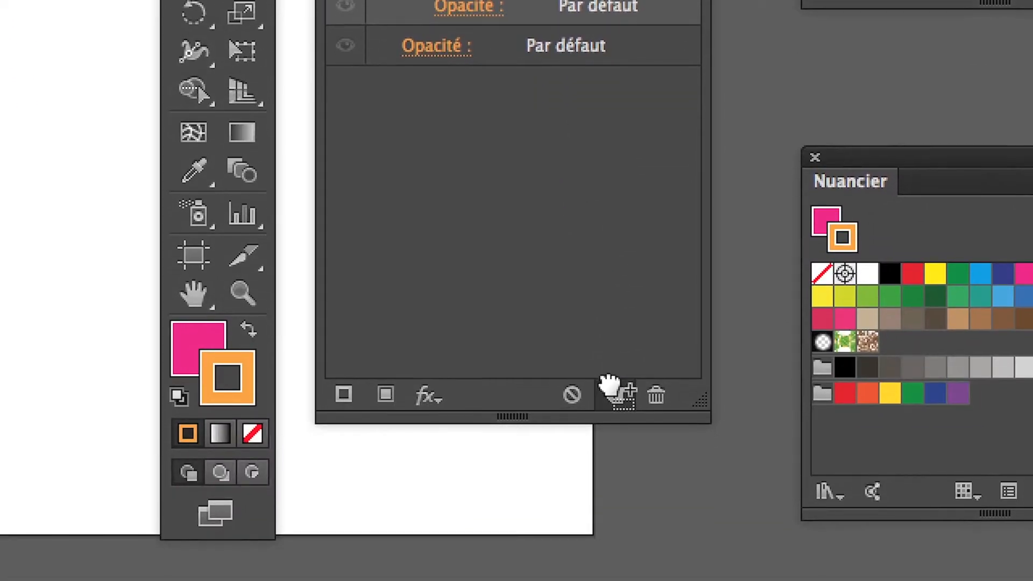
{"action": "left_click", "coordinate": [613, 392]}
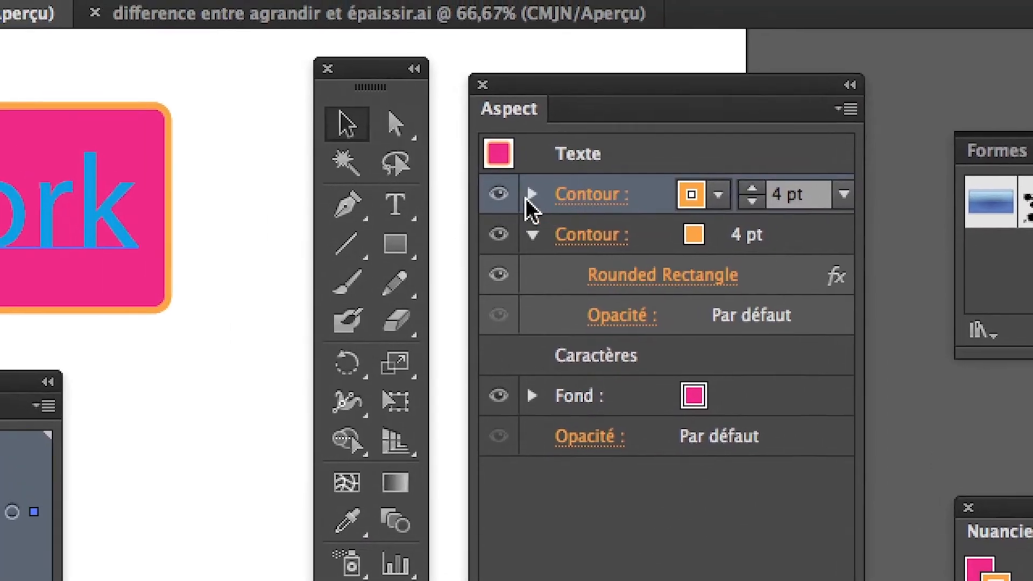
Expand the upper orange stroke and toggle its Rounded Rectangle effect, leaving the effect hidden.
{"action": "left_click", "coordinate": [525, 194]}
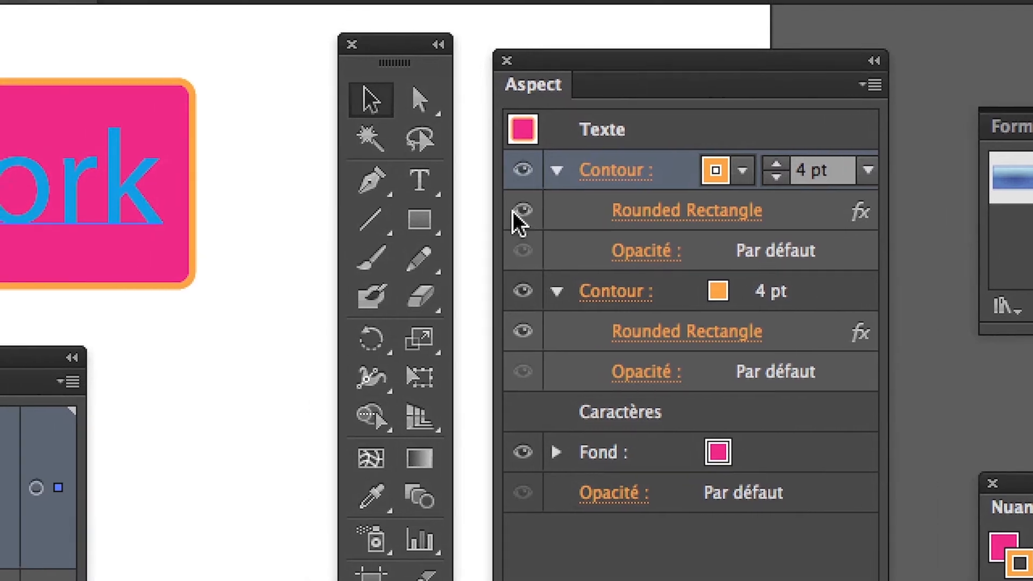
{"action": "left_click", "coordinate": [496, 233]}
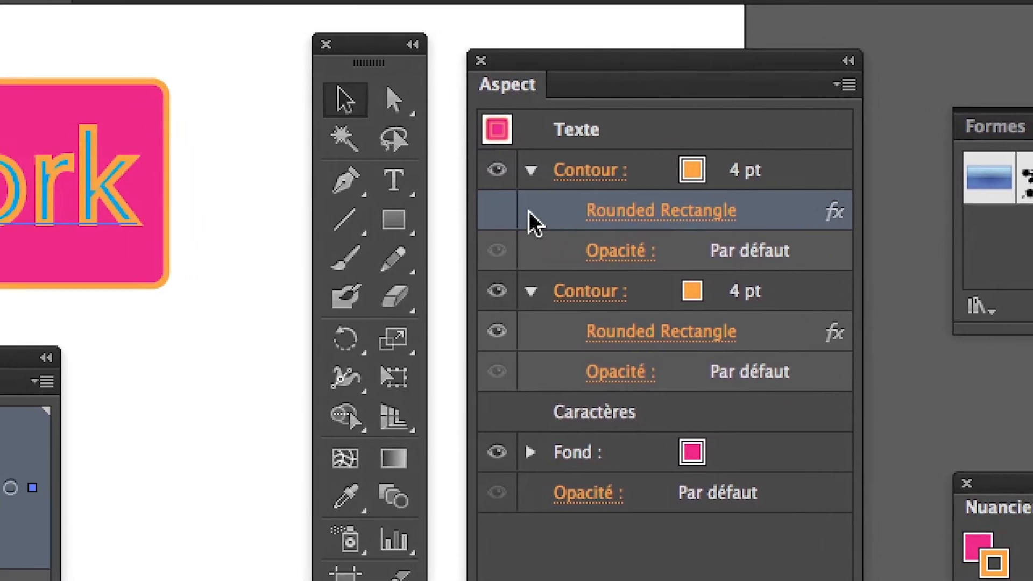
{"action": "left_click", "coordinate": [516, 211]}
{"action": "left_click", "coordinate": [515, 211]}
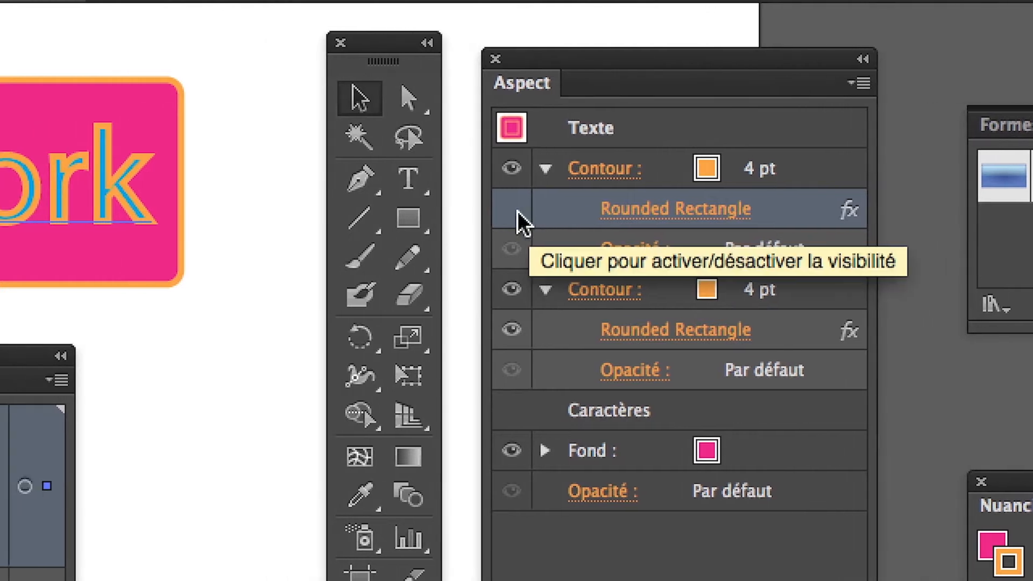
{"action": "left_click", "coordinate": [516, 211]}
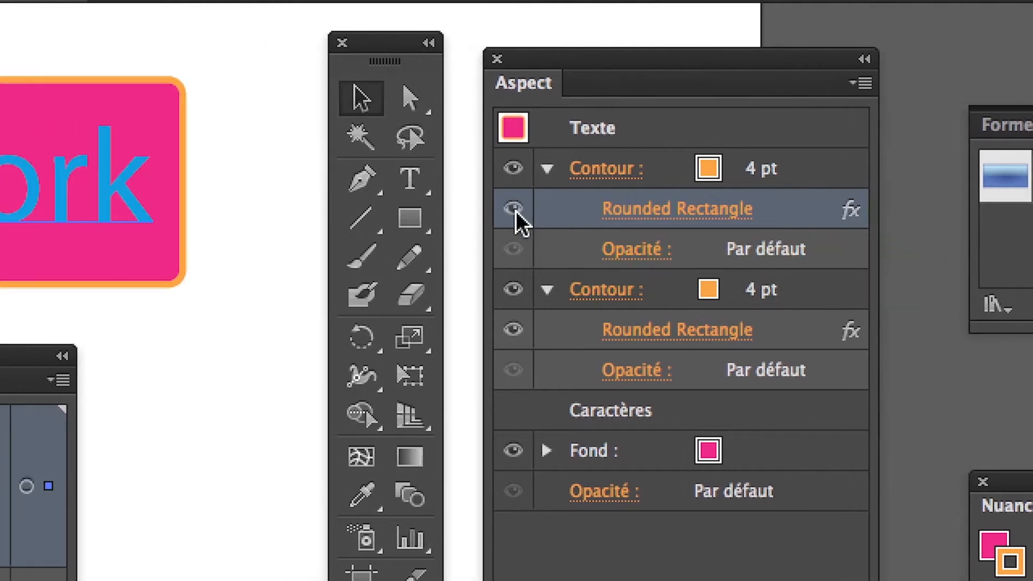
{"action": "left_click", "coordinate": [516, 211]}
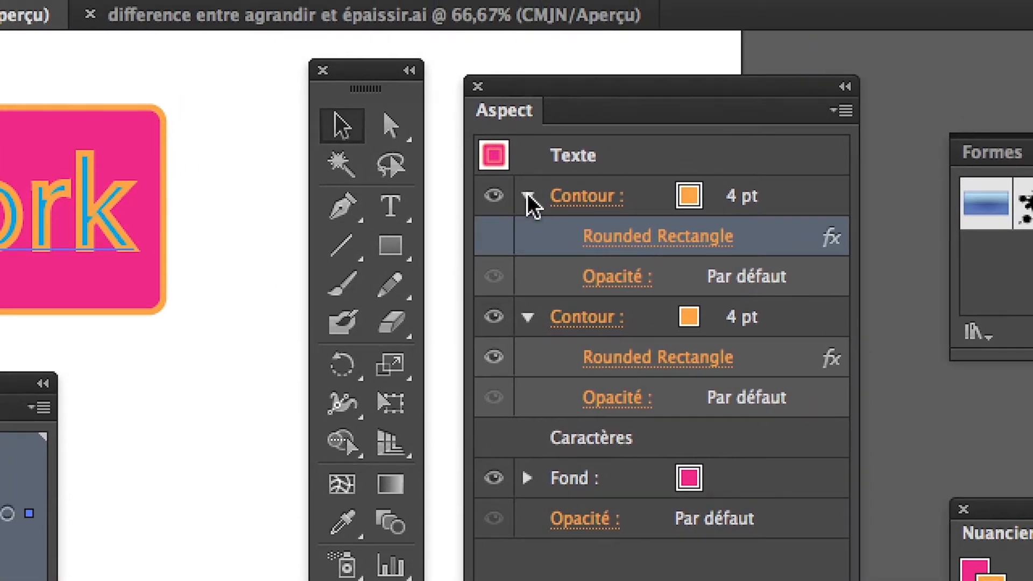
Remove the upper duplicate stroke from the appearance stack and expand the remaining orange stroke's attributes.
{"action": "left_click", "coordinate": [708, 164]}
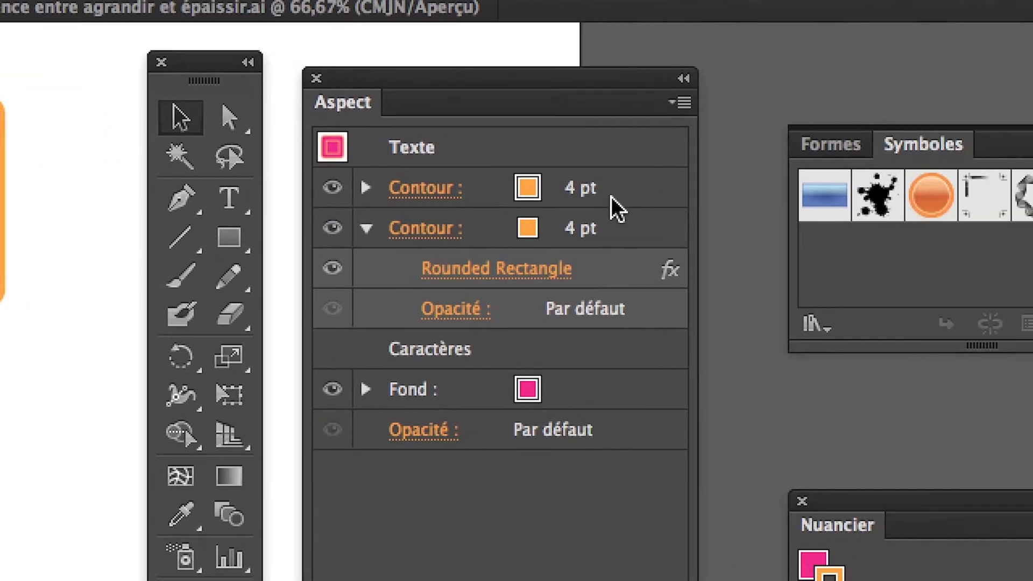
{"action": "left_click", "coordinate": [936, 164]}
{"action": "left_click_drag", "start_coordinate": [482, 191], "coordinate": [633, 413]}
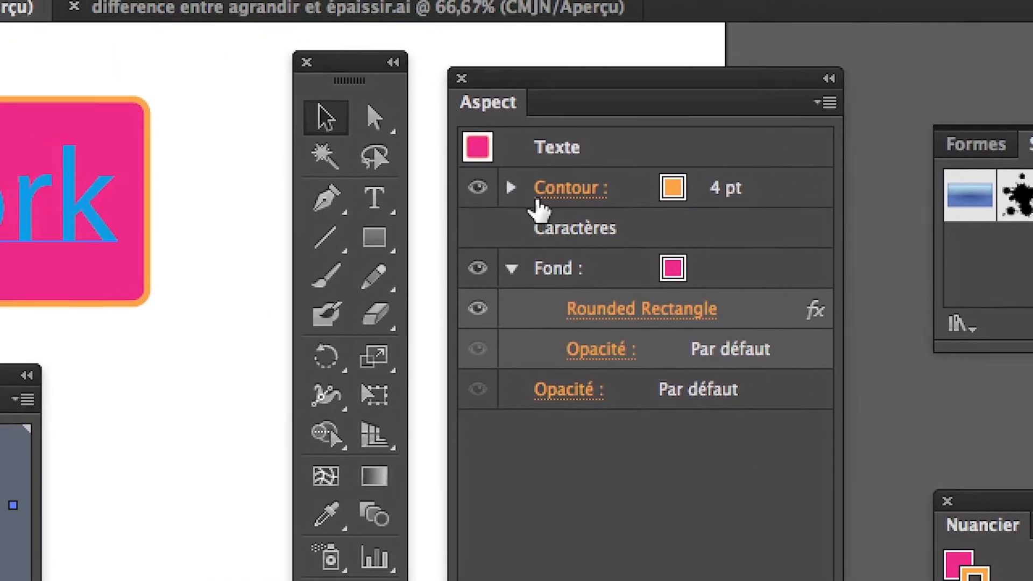
{"action": "left_click", "coordinate": [511, 188]}
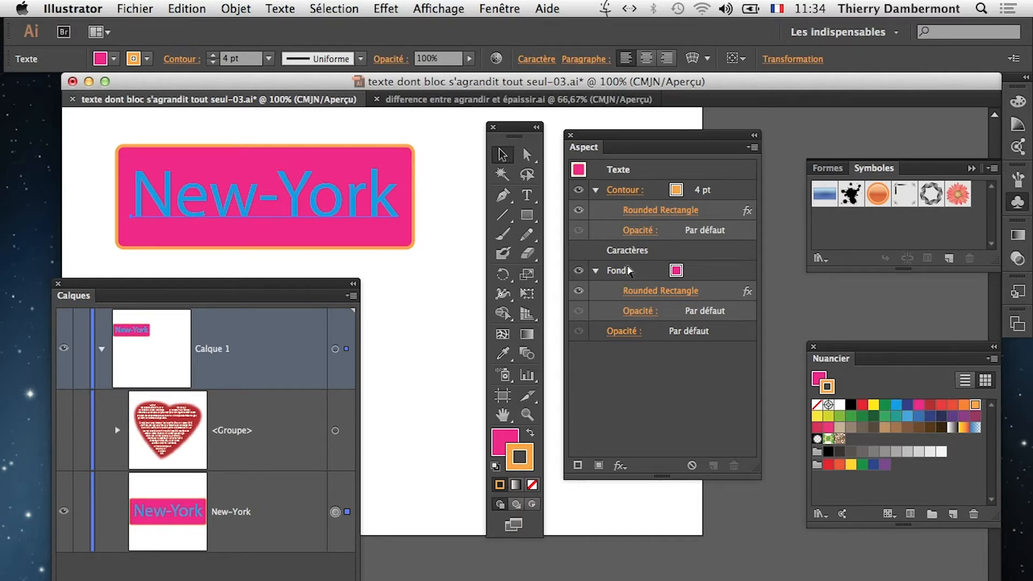
Recolour the fill of the New-York characters with a dark grey swatch, at the characters level of the text's appearance.
{"action": "left_click", "coordinate": [234, 268]}
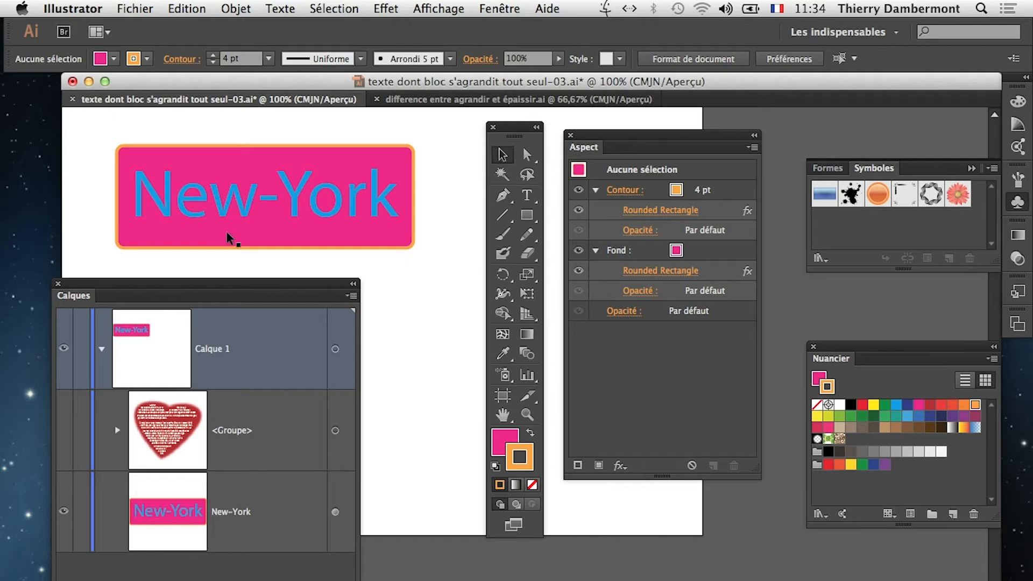
{"action": "left_click", "coordinate": [269, 217]}
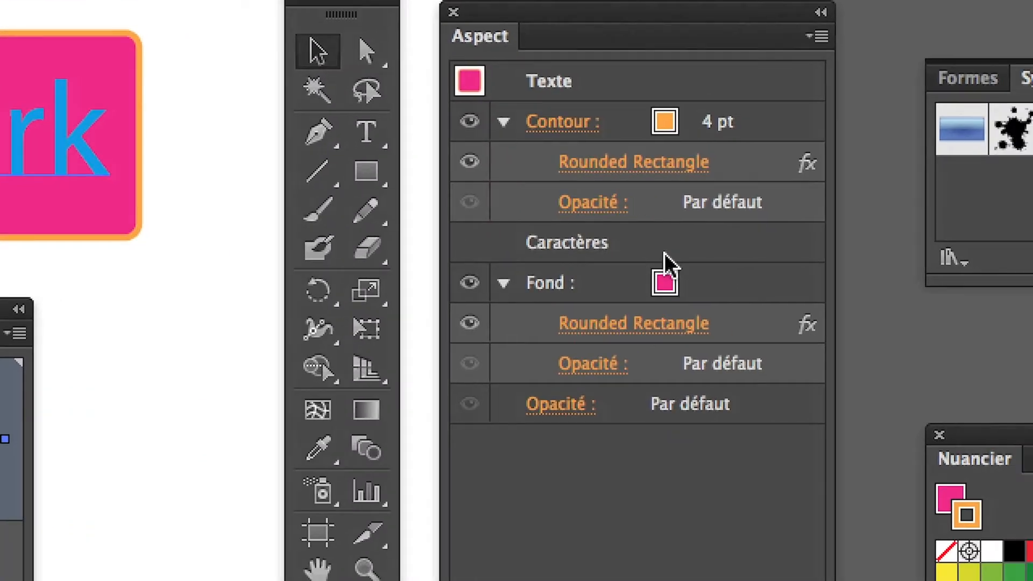
{"action": "left_click", "coordinate": [672, 256]}
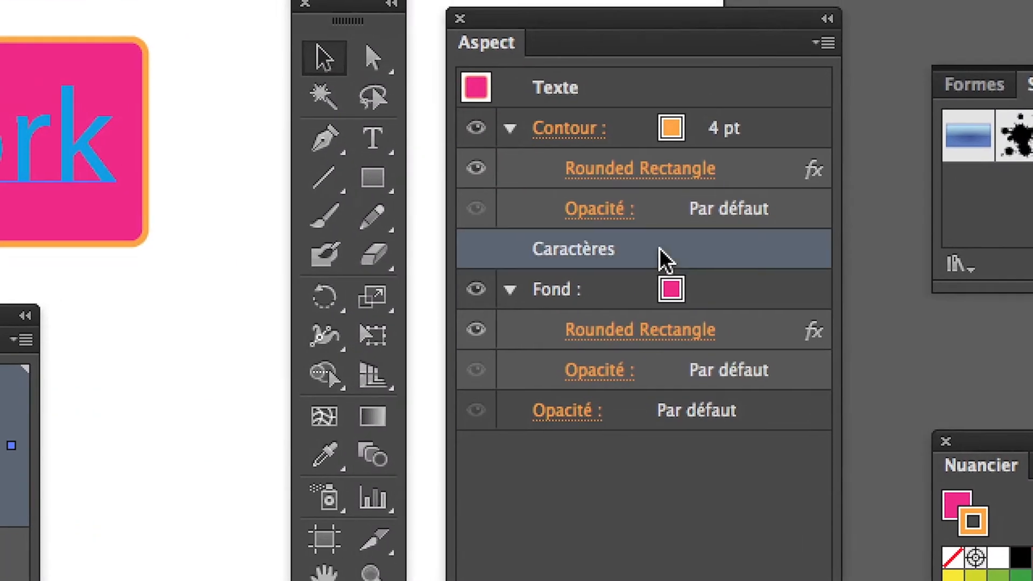
{"action": "double_click", "coordinate": [664, 257]}
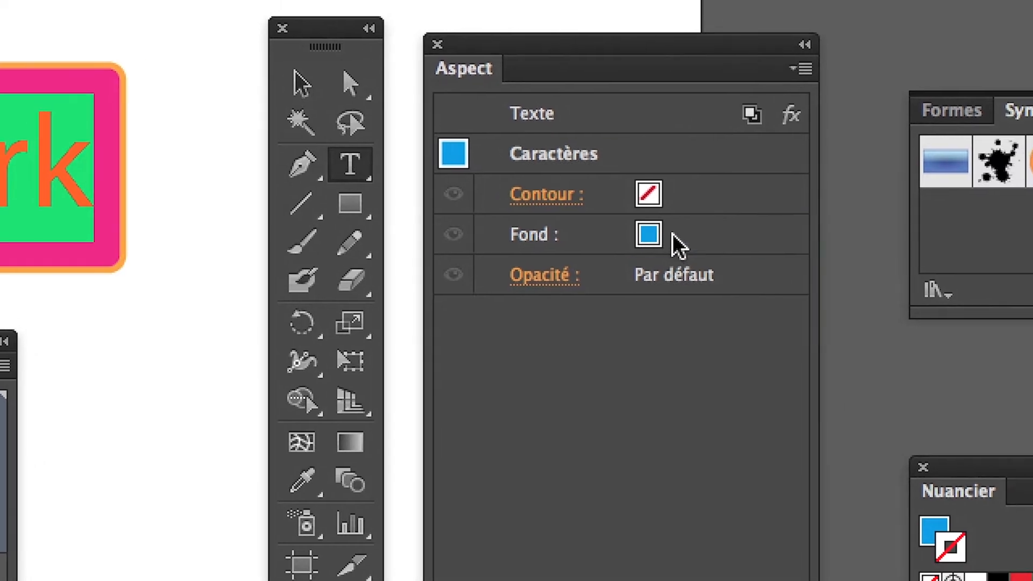
{"action": "left_click", "coordinate": [676, 243]}
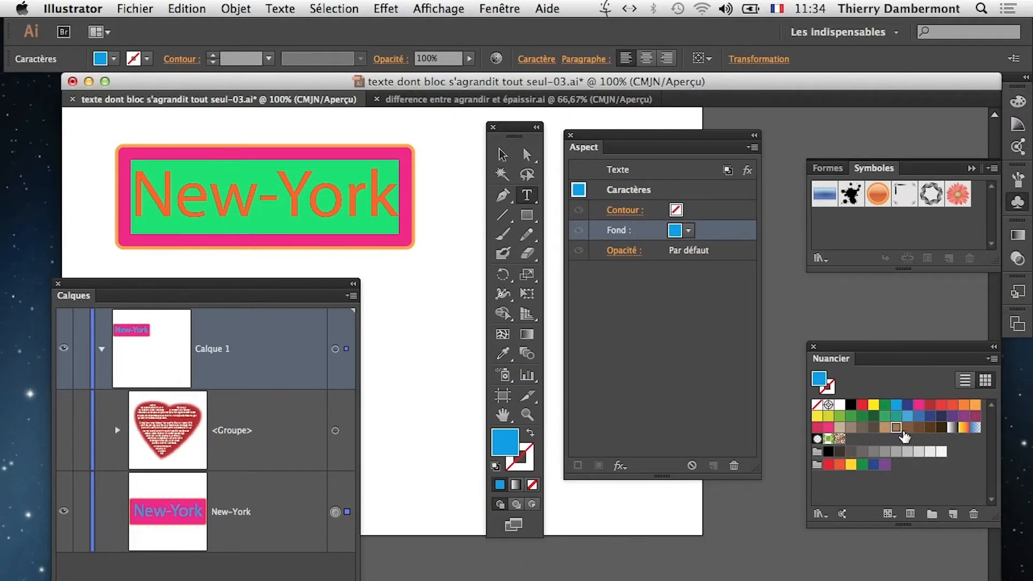
{"action": "left_click", "coordinate": [884, 452]}
{"action": "left_click", "coordinate": [863, 453]}
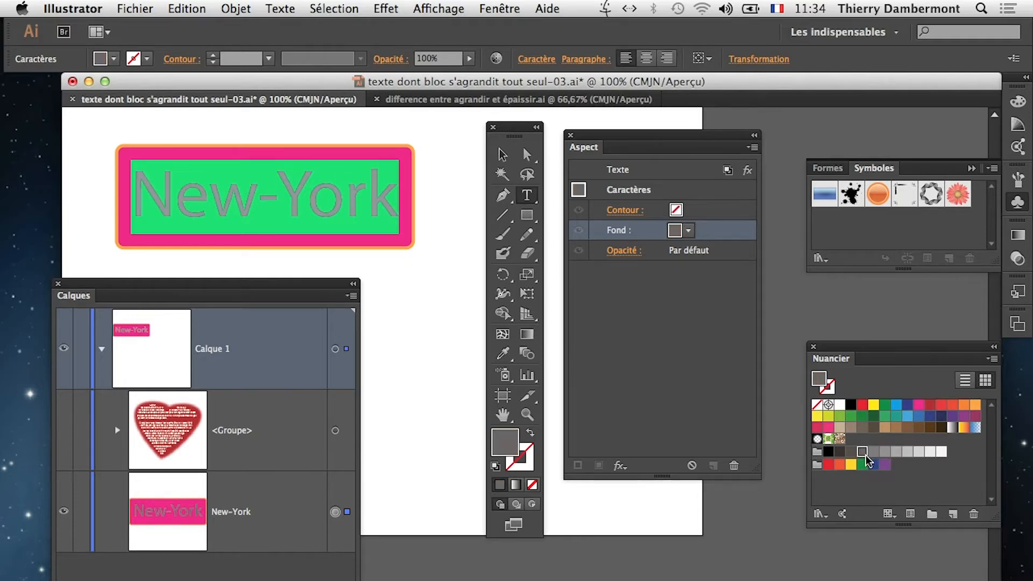
{"action": "left_click", "coordinate": [674, 326]}
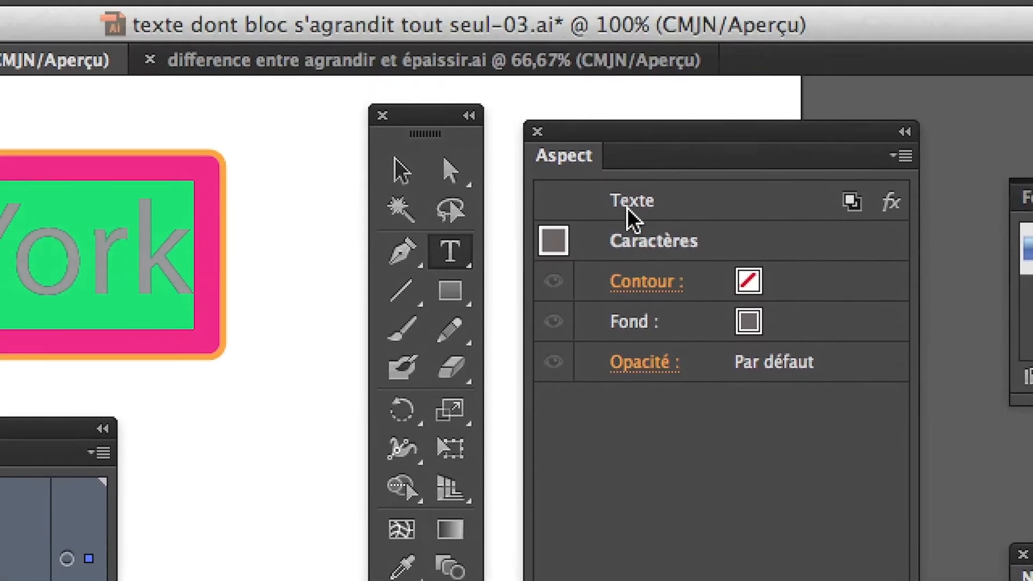
Return to the text-object level of the appearance and change the rounded background fill from pink to light grey.
{"action": "left_click", "coordinate": [621, 171]}
{"action": "left_click", "coordinate": [632, 206]}
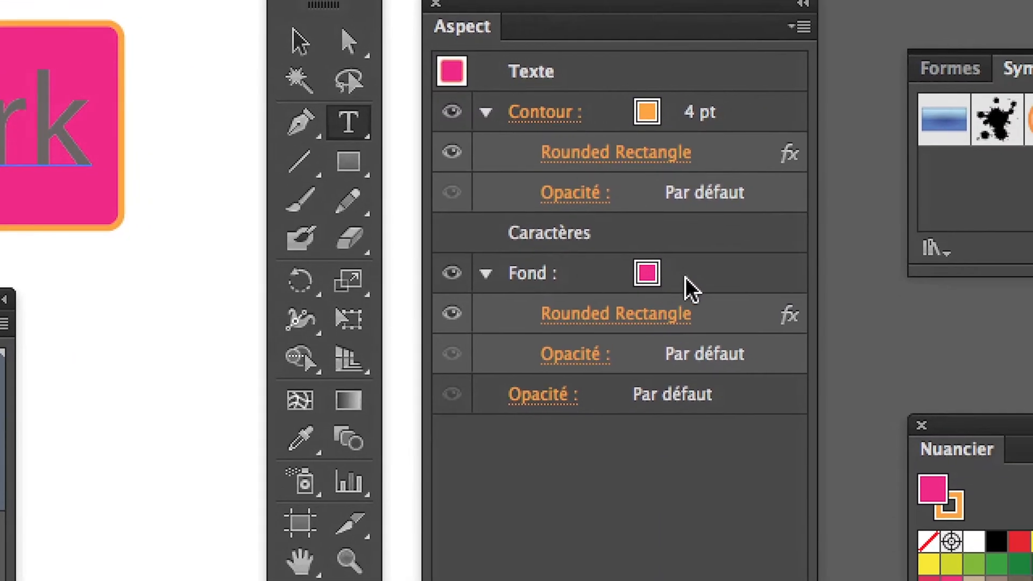
{"action": "left_click", "coordinate": [834, 402]}
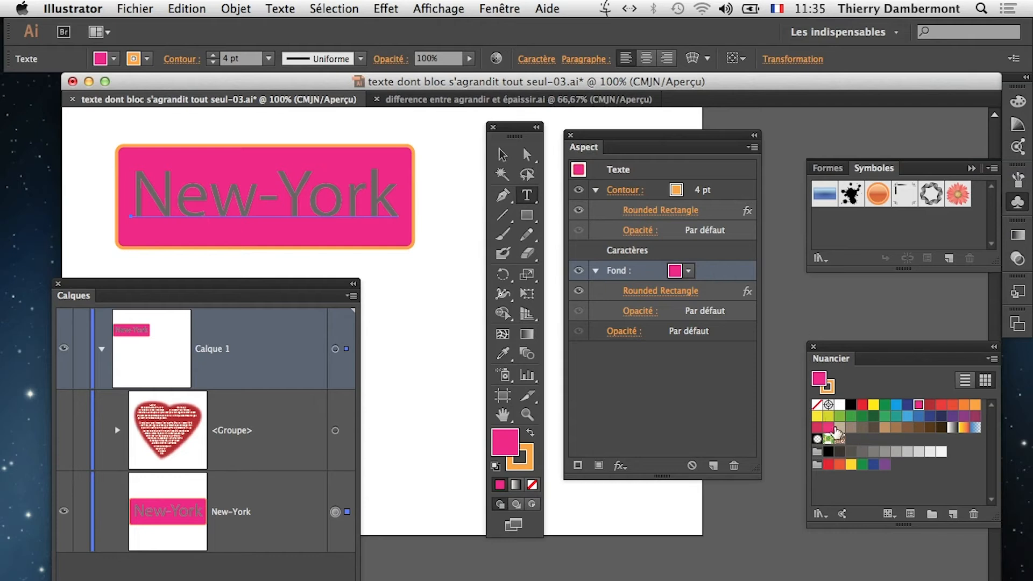
{"action": "left_click", "coordinate": [852, 453]}
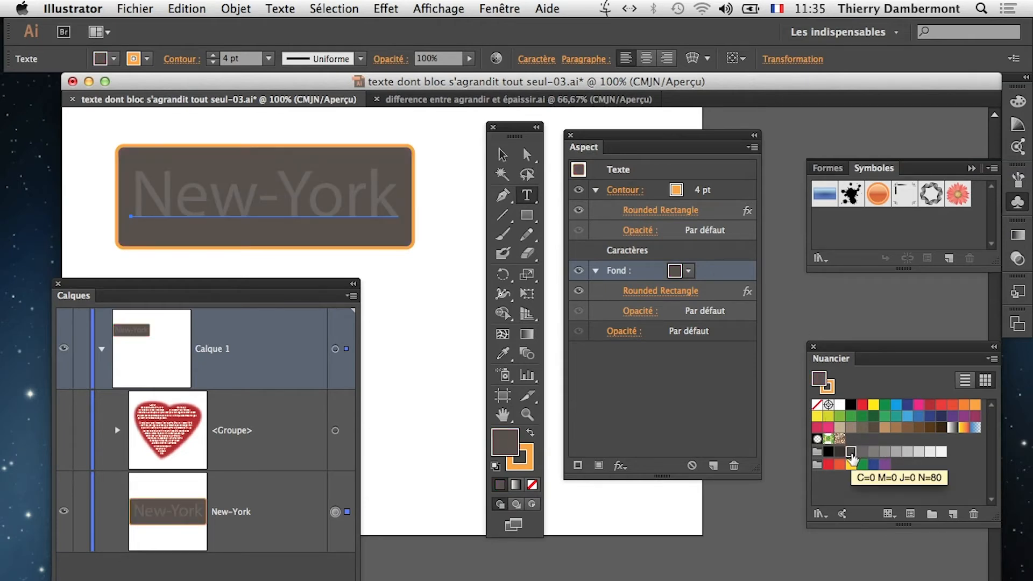
{"action": "left_click", "coordinate": [854, 453]}
{"action": "left_click", "coordinate": [915, 452]}
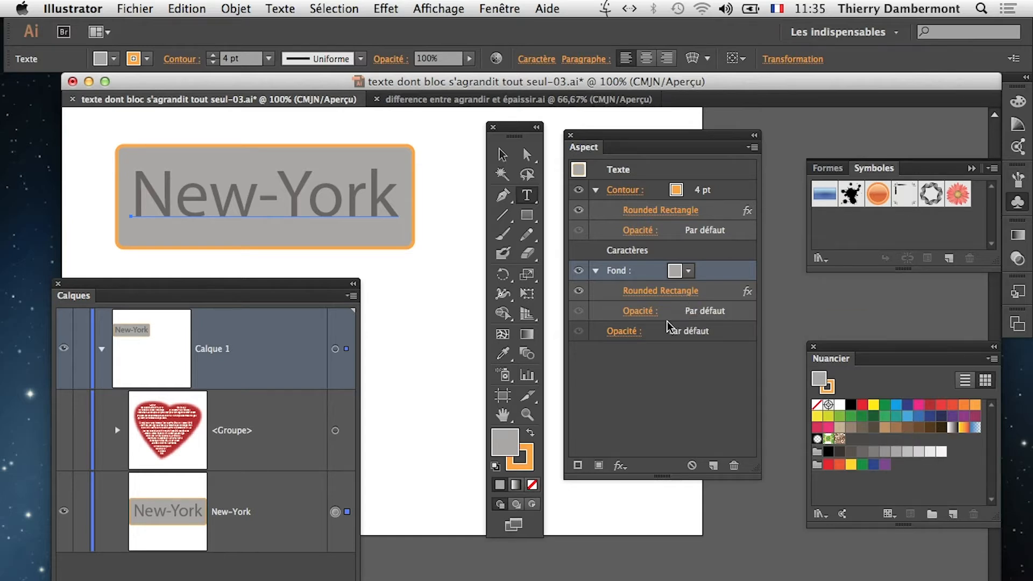
Change the 4 pt rounded-rectangle stroke of the text object to dark red and deselect the object.
{"action": "left_click", "coordinate": [731, 193]}
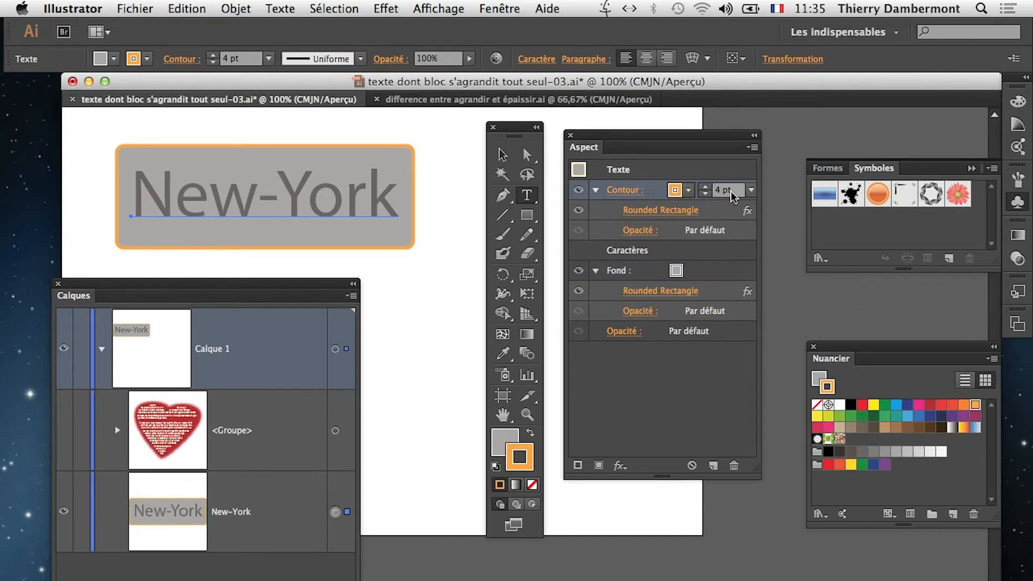
{"action": "left_click", "coordinate": [928, 406]}
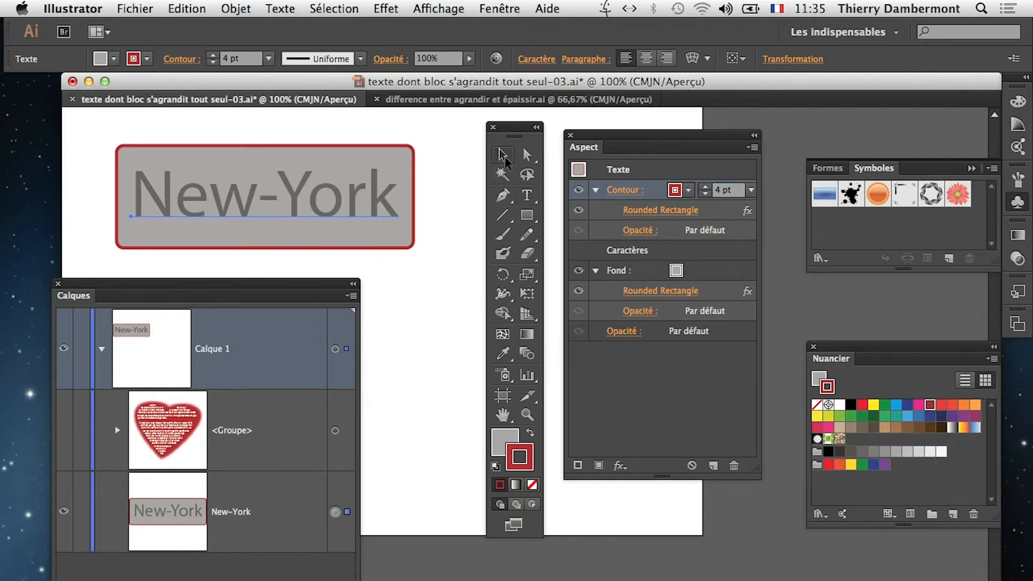
{"action": "left_click", "coordinate": [451, 395]}
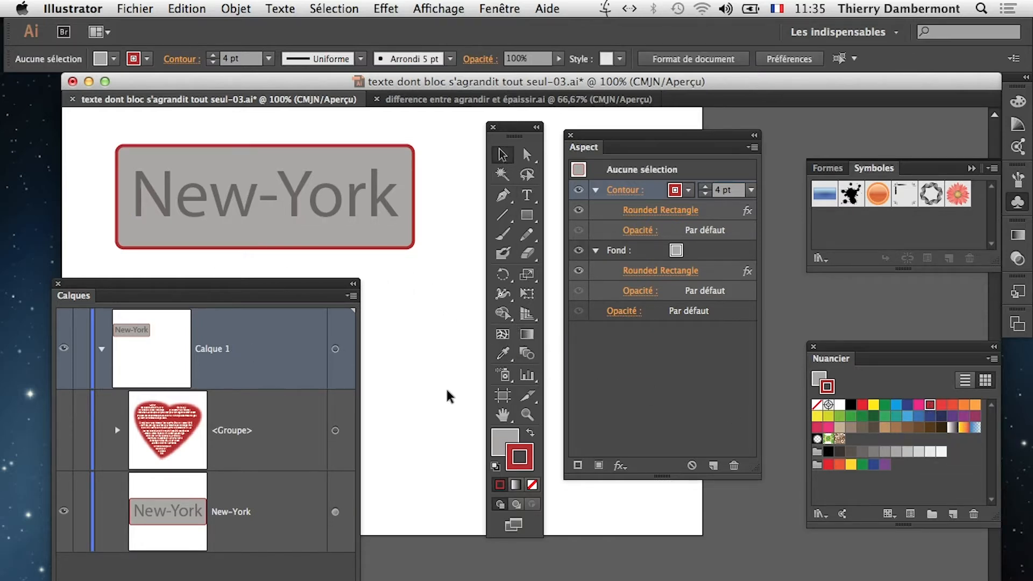
Save the document under the new name "texte dont bloc s'agrandit tout seul-04.ai" with the default Illustrator CC options.
{"action": "left_click", "coordinate": [137, 8]}
{"action": "left_click", "coordinate": [215, 143]}
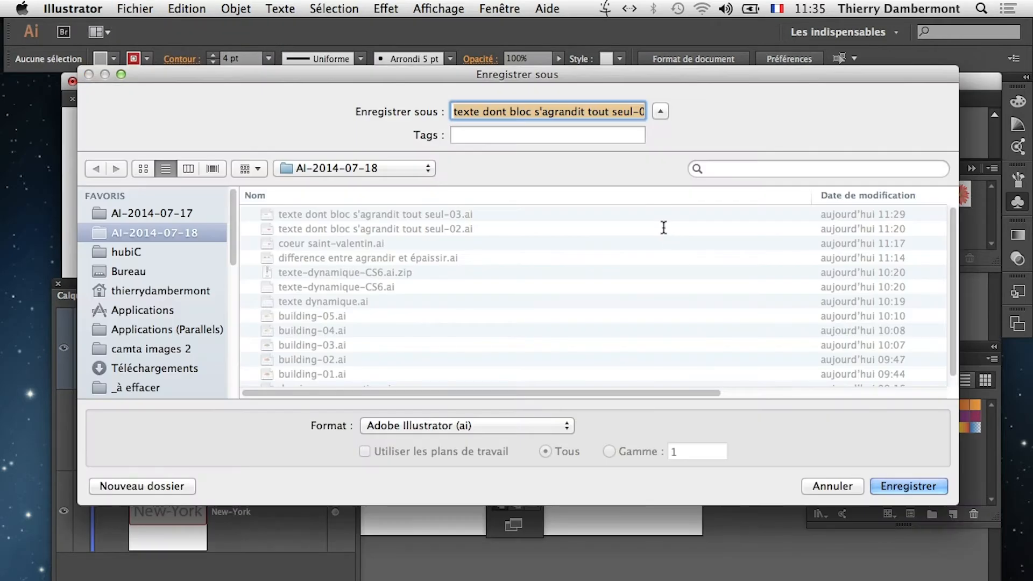
{"action": "left_click", "coordinate": [624, 113]}
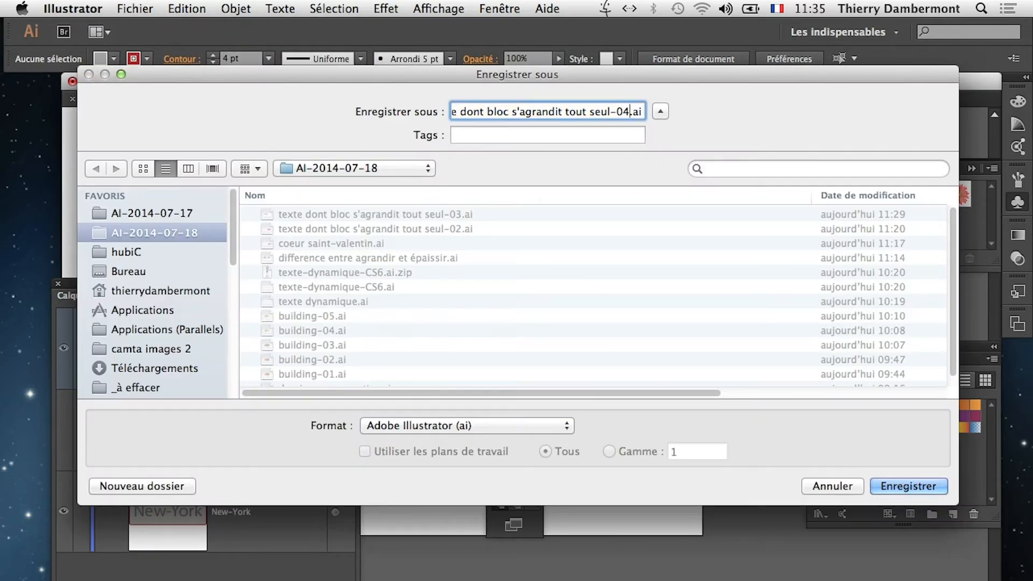
{"action": "left_click", "coordinate": [921, 492]}
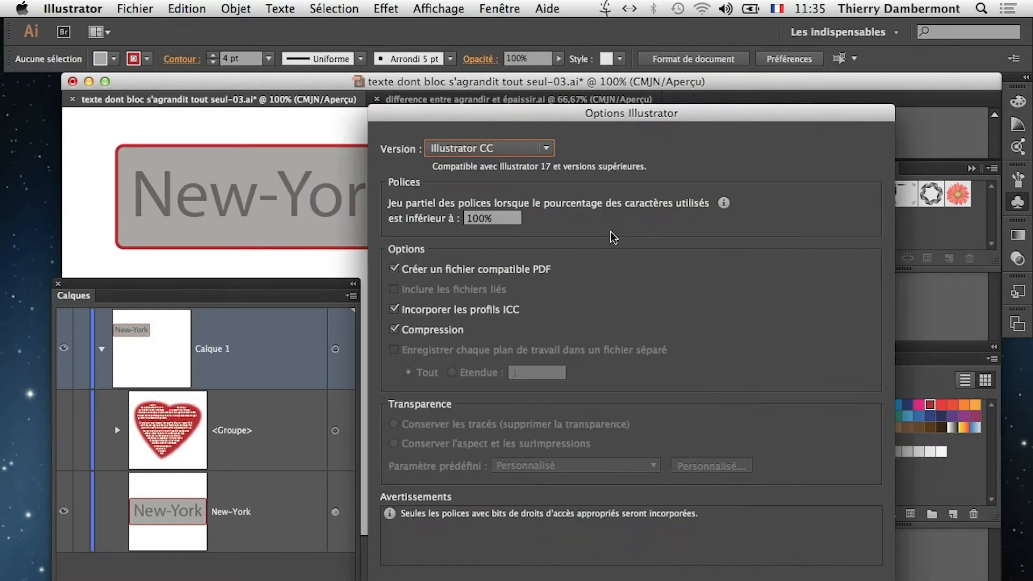
{"action": "key", "text": "Return"}
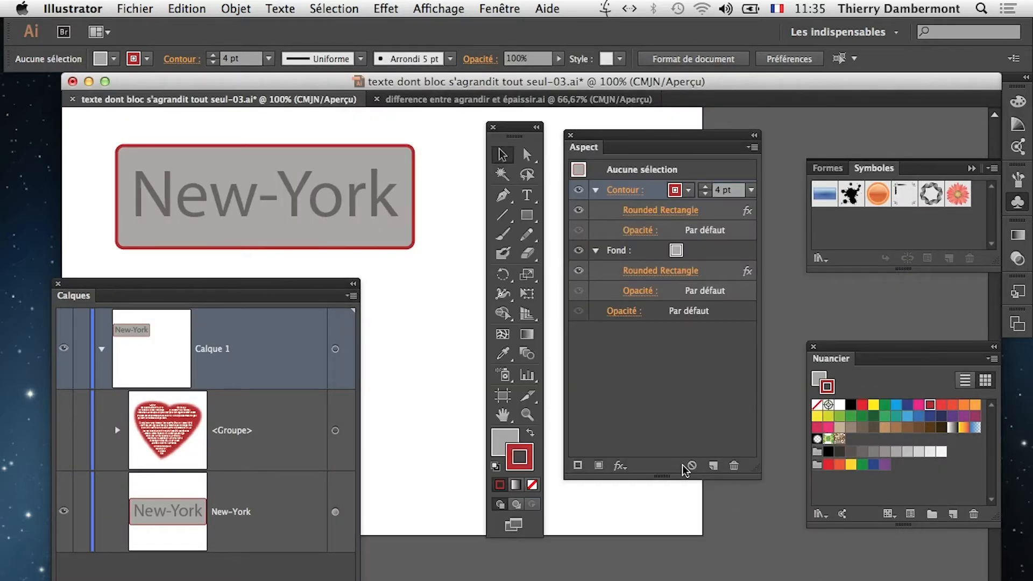
Clear the floating panels away from the artwork and append " - Las Vegas - Los Angeles" to the New-York text.
{"action": "left_click_drag", "start_coordinate": [507, 123], "coordinate": [448, 299]}
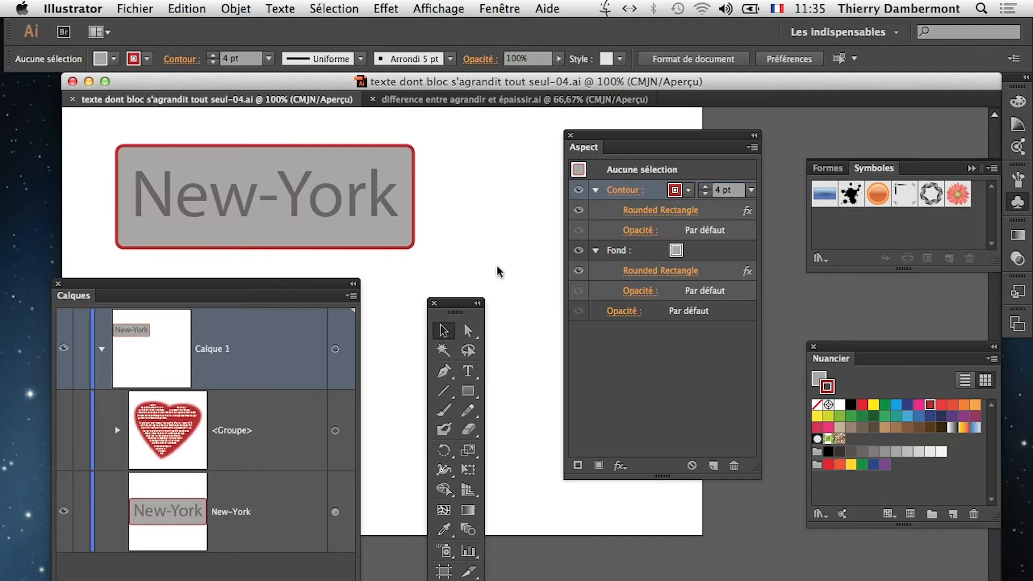
{"action": "left_click_drag", "start_coordinate": [599, 135], "coordinate": [644, 290]}
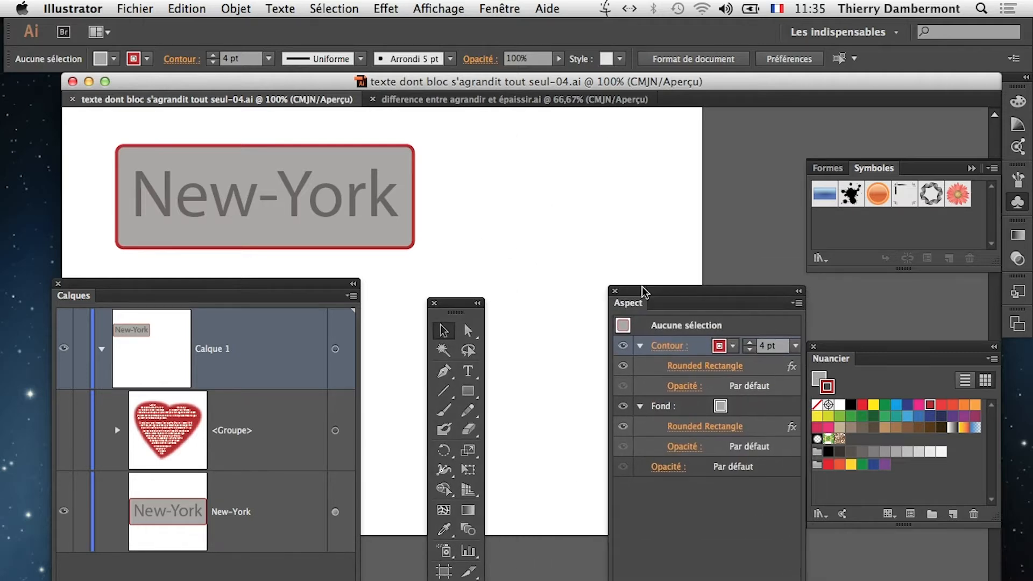
{"action": "left_click", "coordinate": [466, 376]}
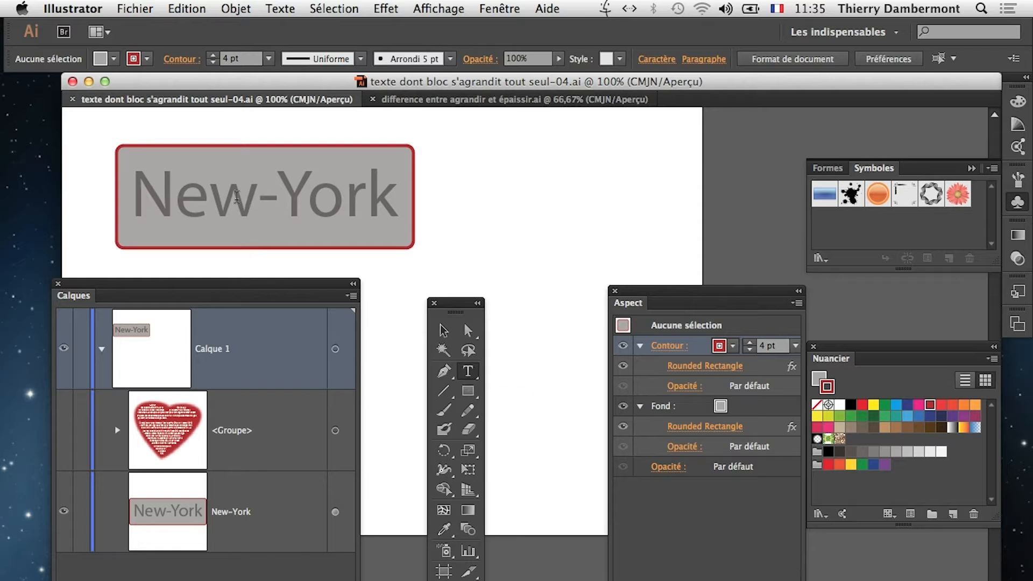
{"action": "left_click_drag", "start_coordinate": [139, 197], "coordinate": [270, 197]}
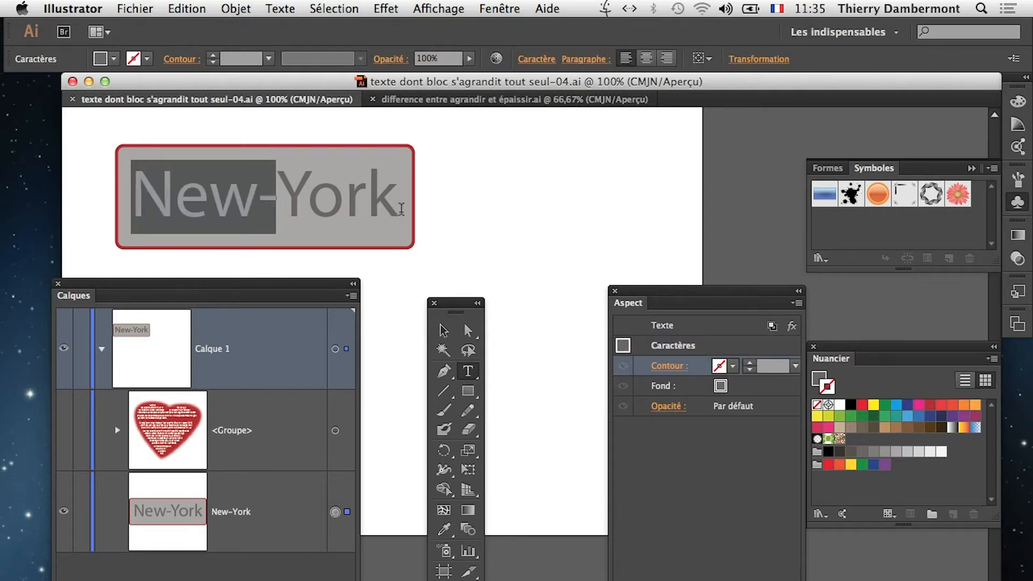
{"action": "left_click", "coordinate": [398, 206]}
{"action": "type", "text": "-"}
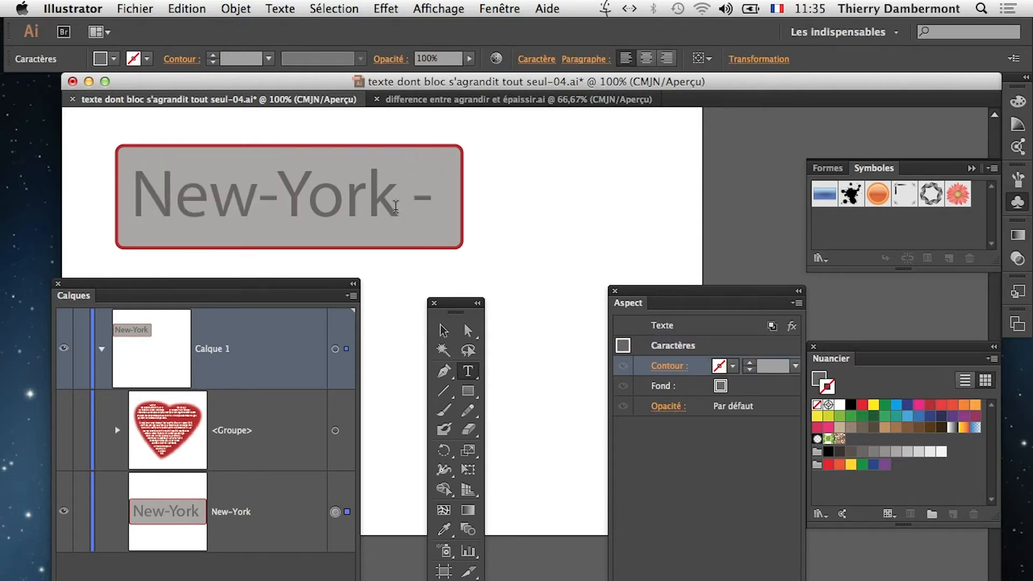
{"action": "type", "text": " Las Vegas"}
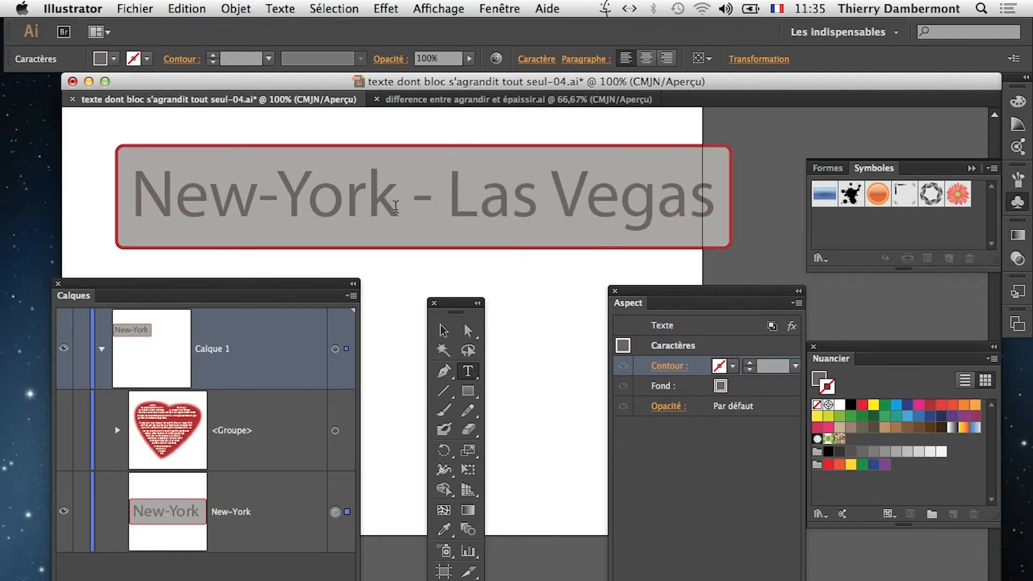
{"action": "type", "text": " -"}
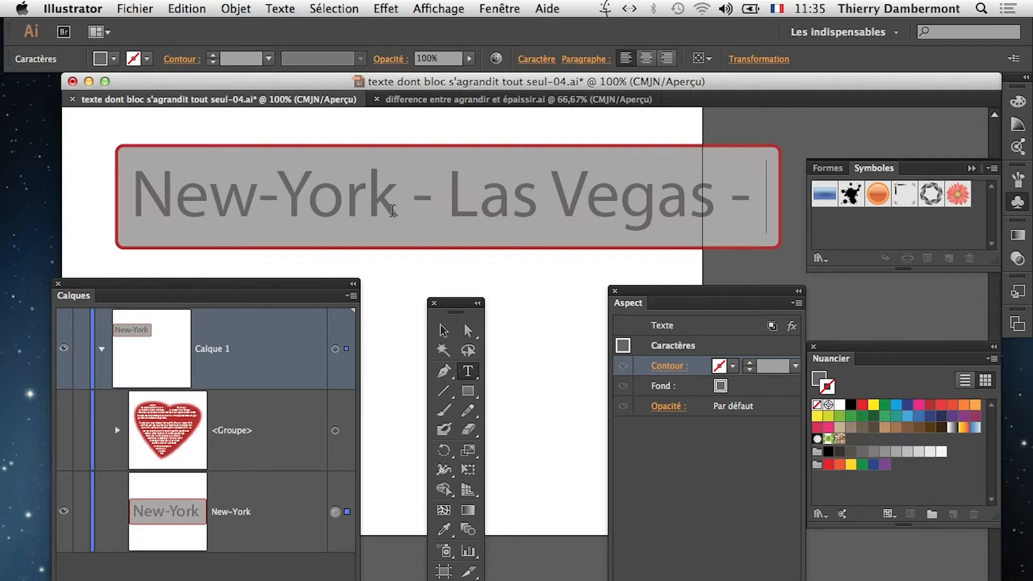
{"action": "type", "text": " Los"}
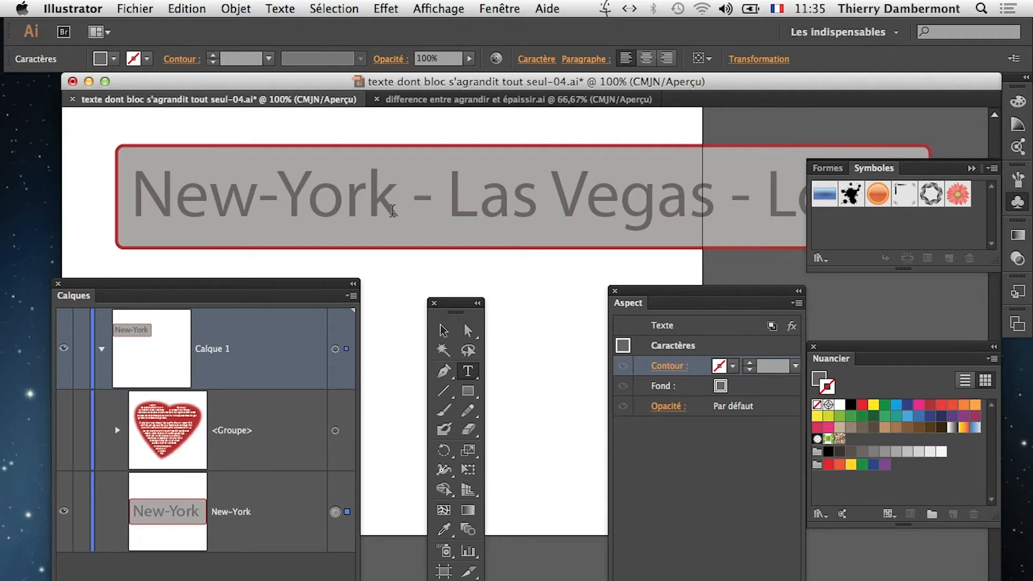
{"action": "type", "text": "ngeles"}
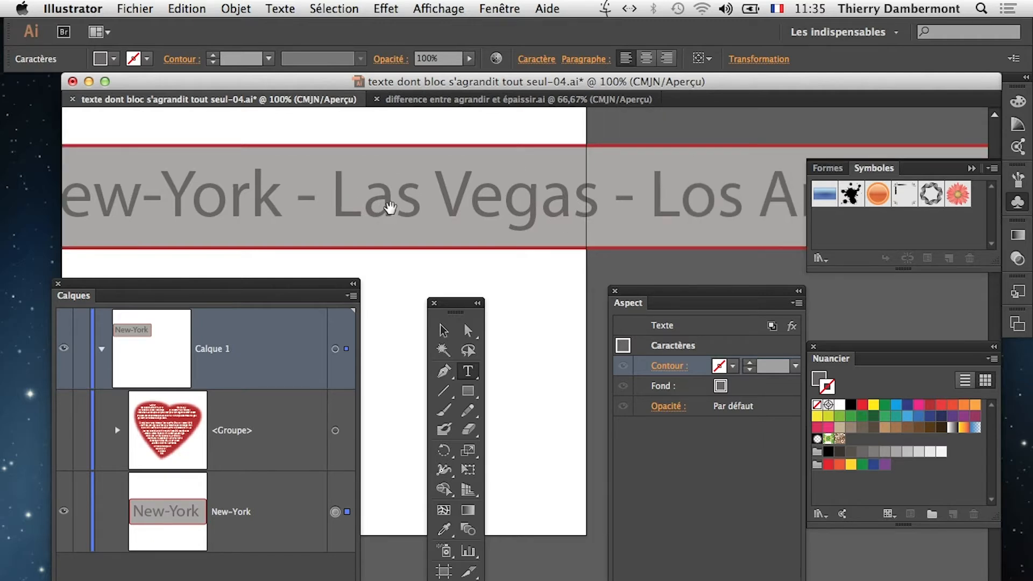
Move the lengthened text object up and left, so that it starts near the artboard's top-left corner.
{"action": "scroll", "coordinate": [390, 207], "scroll_direction": "down", "scroll_amount": 2}
{"action": "left_click", "coordinate": [443, 332]}
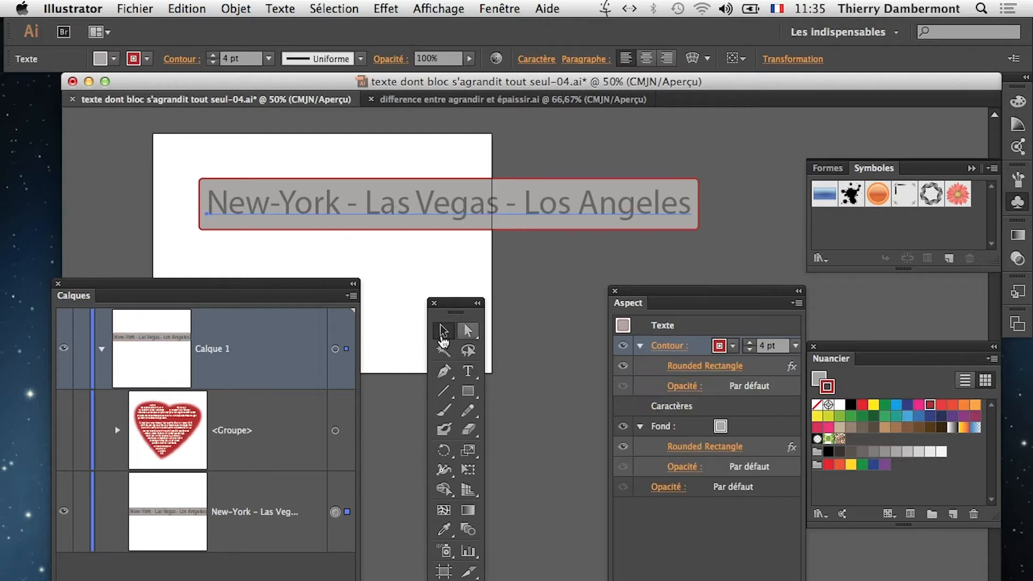
{"action": "left_click", "coordinate": [520, 275]}
{"action": "left_click_drag", "start_coordinate": [455, 212], "coordinate": [391, 196]}
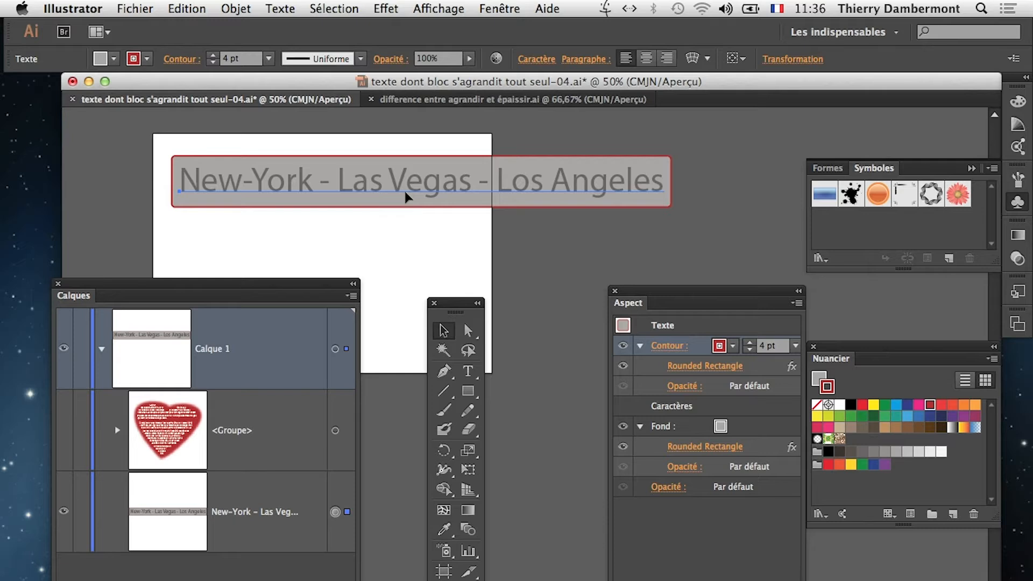
Delete "Las Vegas - Los Angeles" from the text object, leaving only "New-York -".
{"action": "left_click", "coordinate": [468, 371]}
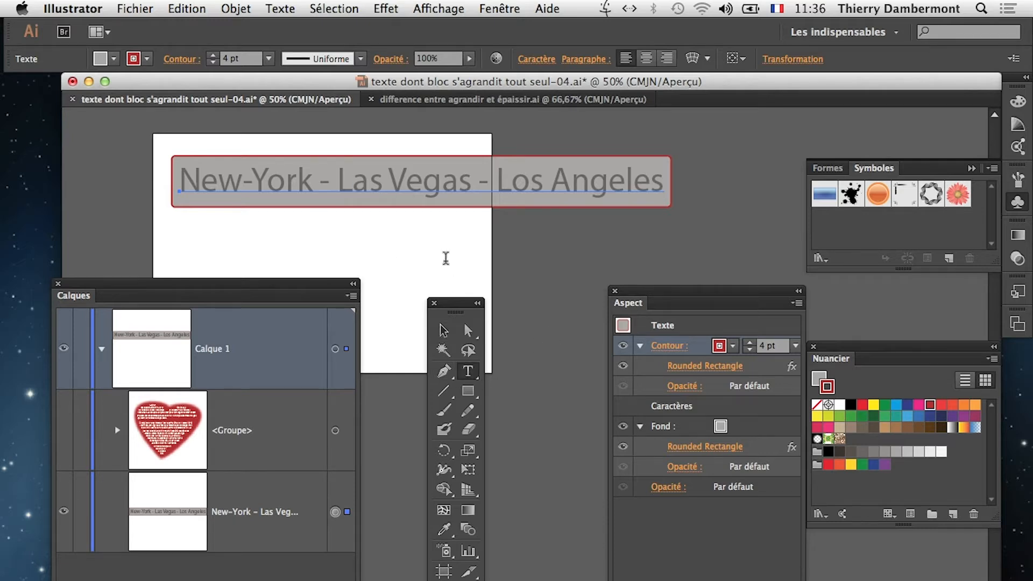
{"action": "left_click_drag", "start_coordinate": [354, 180], "coordinate": [662, 178]}
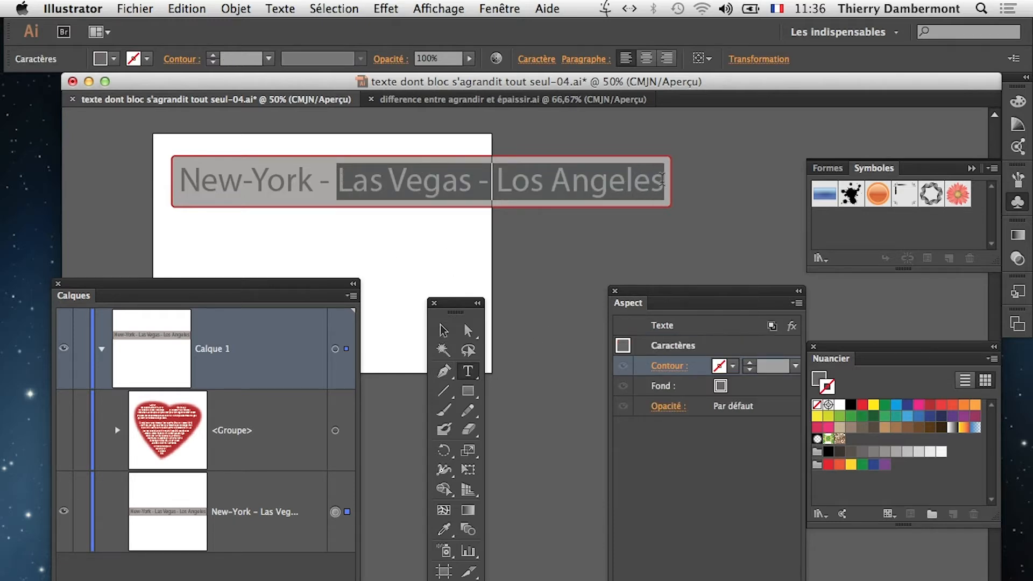
{"action": "key", "text": "BackSpace"}
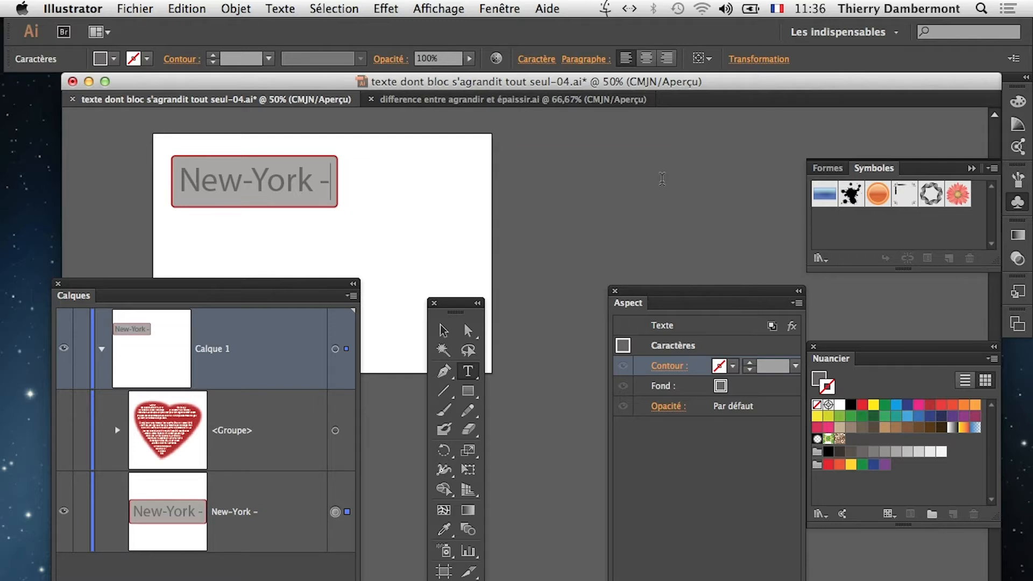
Append "Moscou" so the text object reads "New-York - Moscou", and deselect the object.
{"action": "left_click_drag", "start_coordinate": [342, 183], "coordinate": [175, 183]}
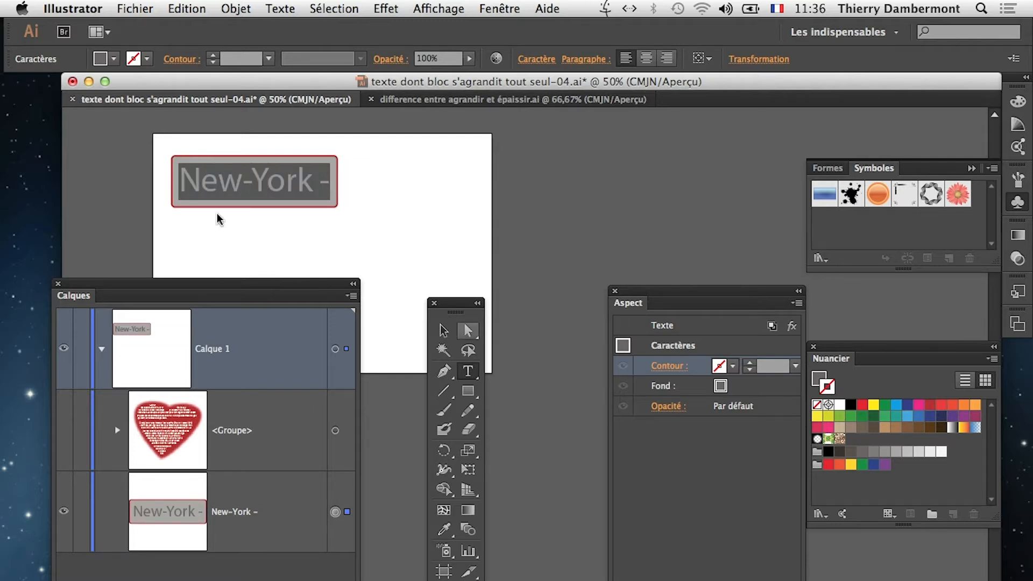
{"action": "left_click", "coordinate": [338, 186]}
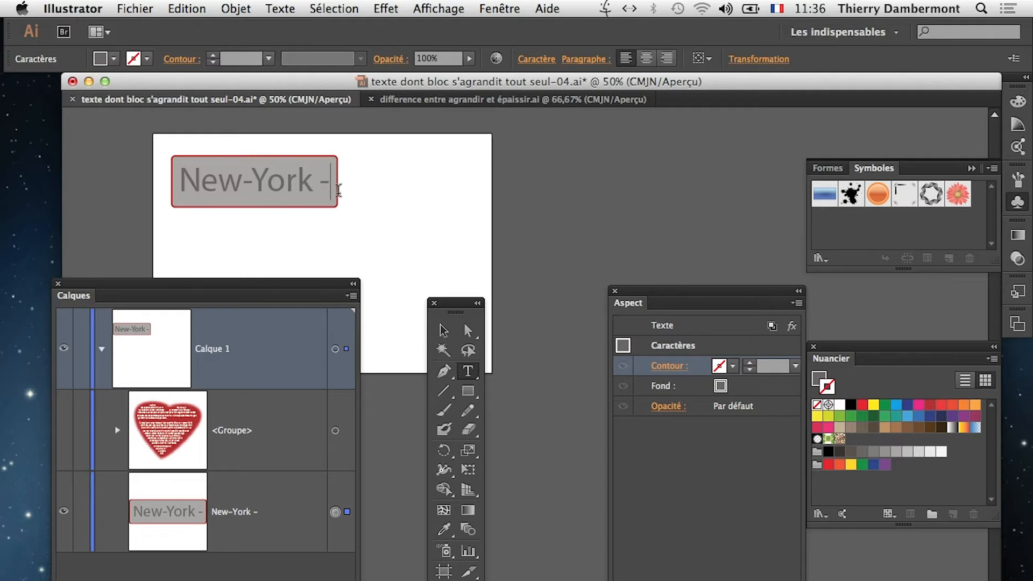
{"action": "type", "text": "Mousco"}
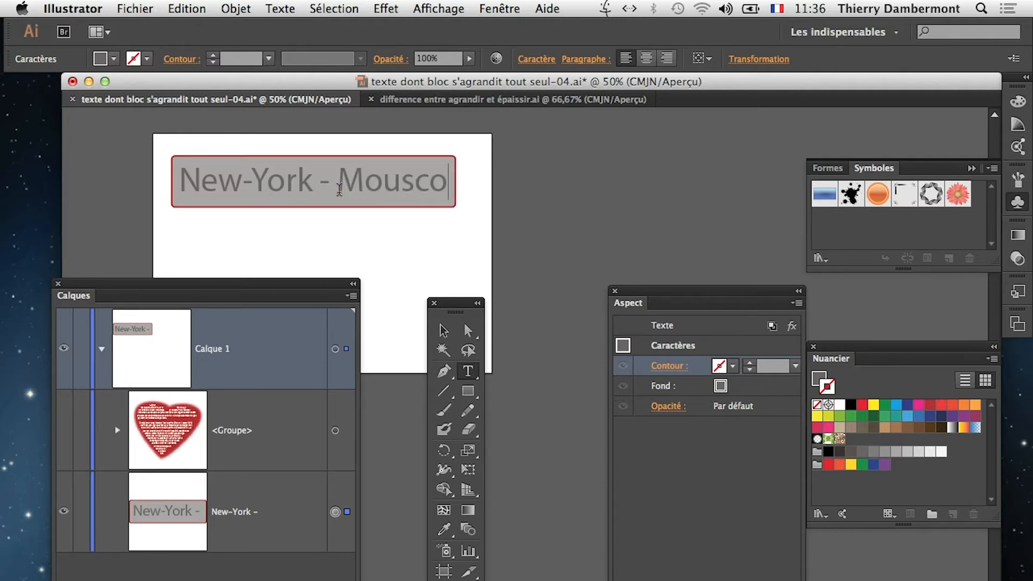
{"action": "key", "text": "Left"}
{"action": "key", "text": "Delete"}
{"action": "key", "text": "BackSpace"}
{"action": "key", "text": "BackSpace"}
{"action": "key", "text": "BackSpace"}
{"action": "type", "text": "s"}
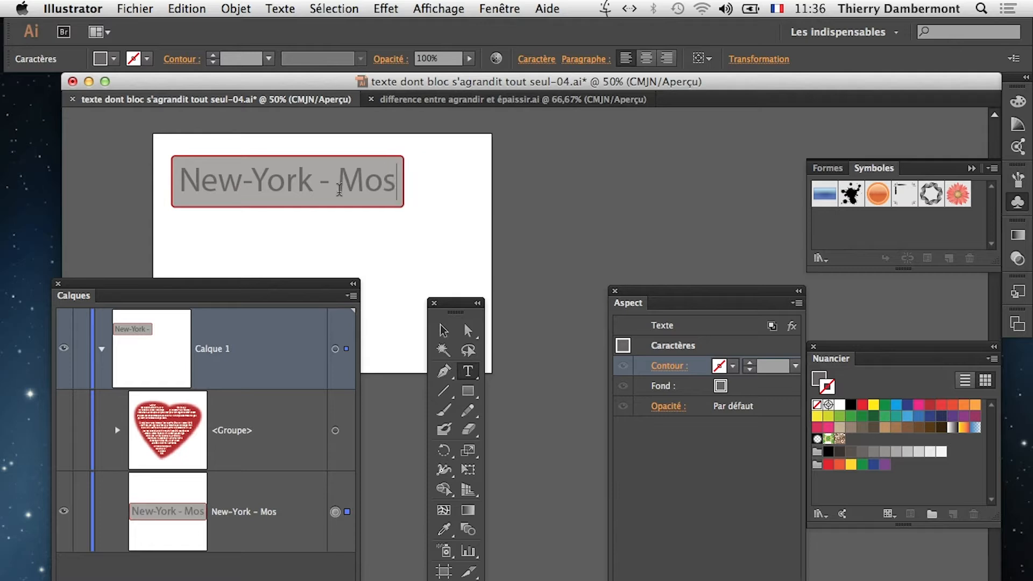
{"action": "type", "text": "cou"}
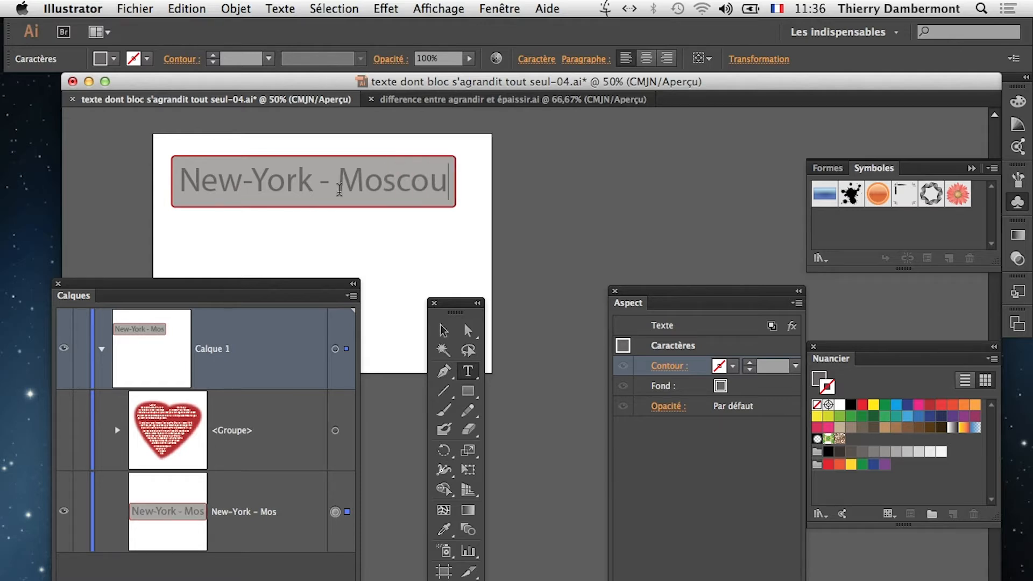
{"action": "left_click", "coordinate": [445, 328]}
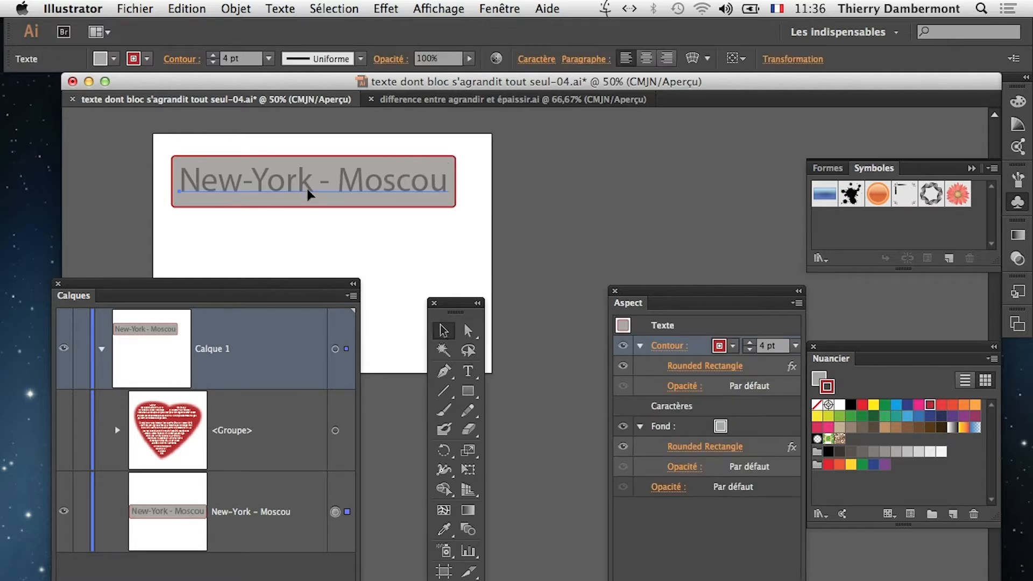
{"action": "scroll", "coordinate": [301, 211], "scroll_direction": "up", "scroll_amount": 1}
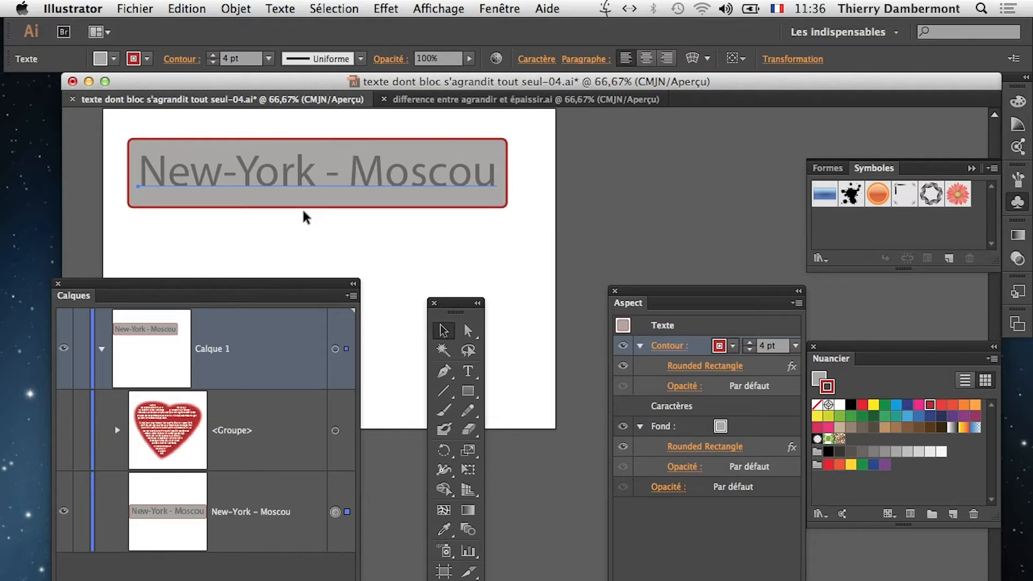
{"action": "left_click", "coordinate": [317, 232]}
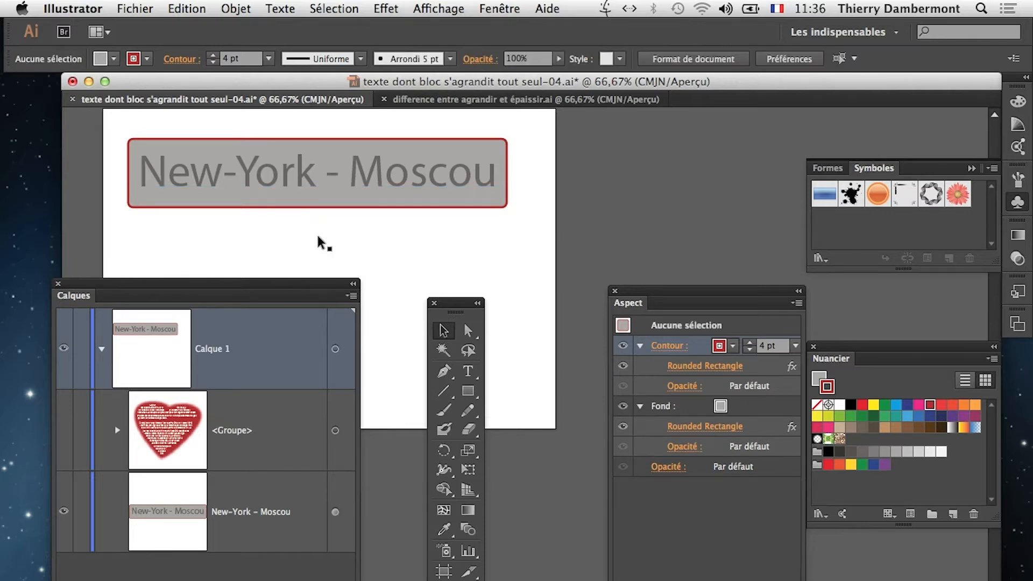
Select the characters of the "New-York - Moscou" text and apply a dark blue 1 pt stroke to them.
{"action": "left_click", "coordinate": [328, 171]}
{"action": "double_click", "coordinate": [715, 406]}
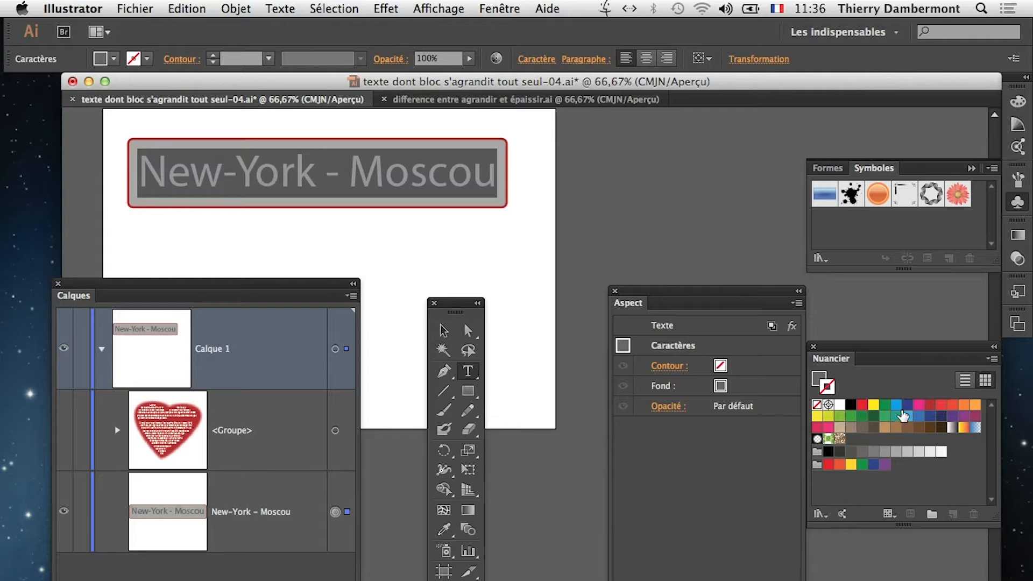
{"action": "left_click", "coordinate": [896, 405]}
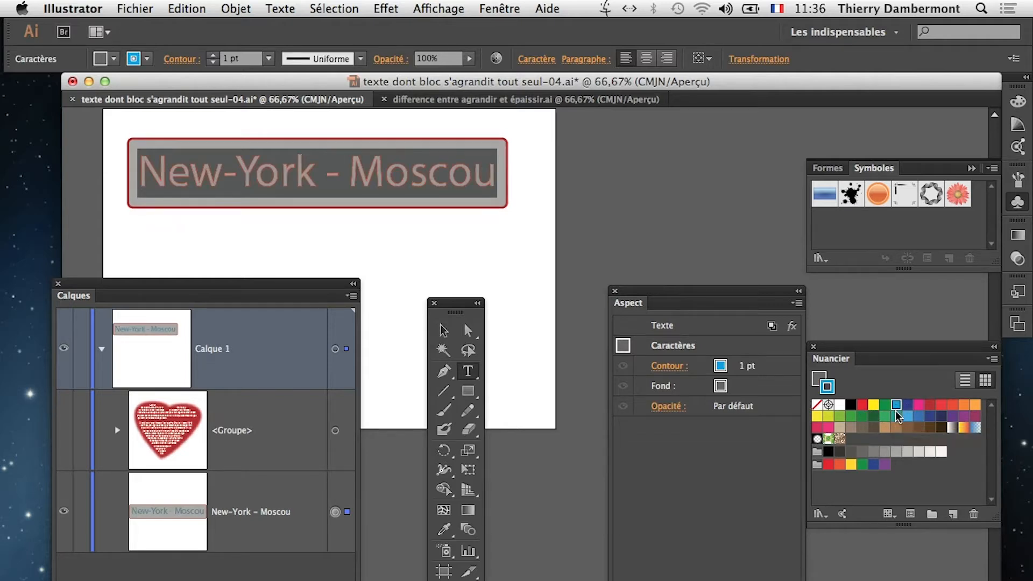
{"action": "left_click", "coordinate": [928, 417]}
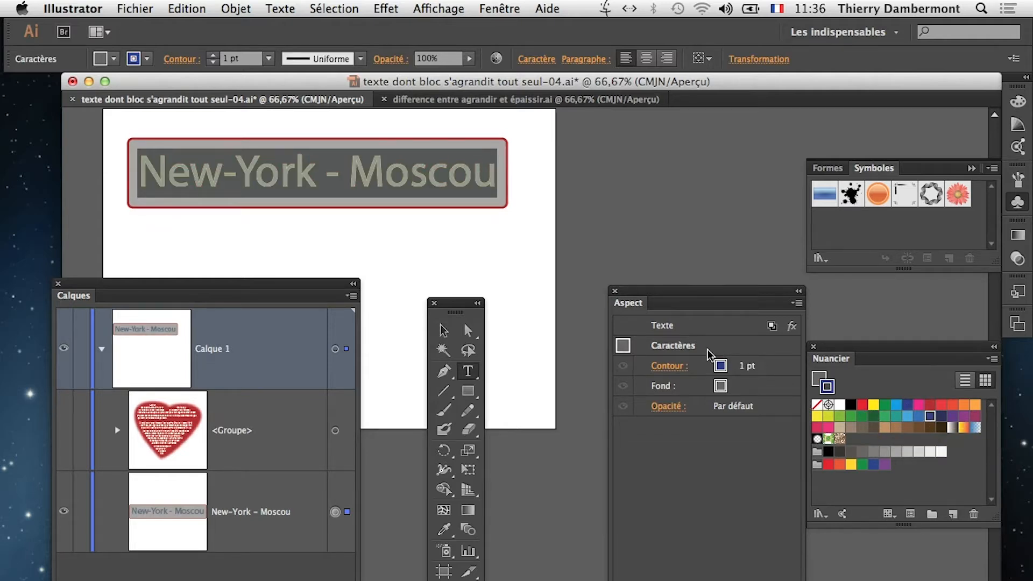
Set the stroke of the selected characters to none.
{"action": "left_click", "coordinate": [733, 369]}
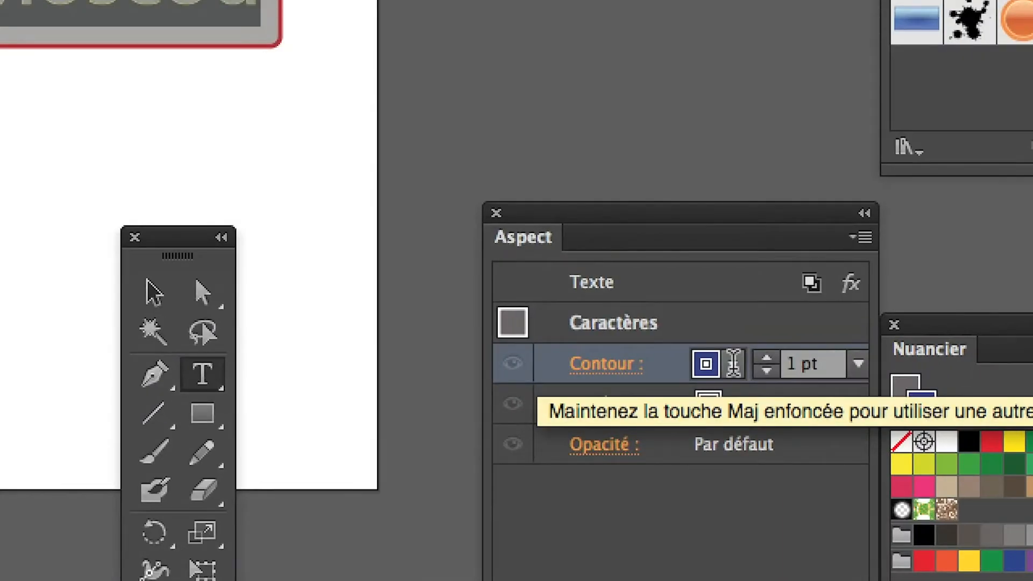
{"action": "left_click", "coordinate": [733, 364]}
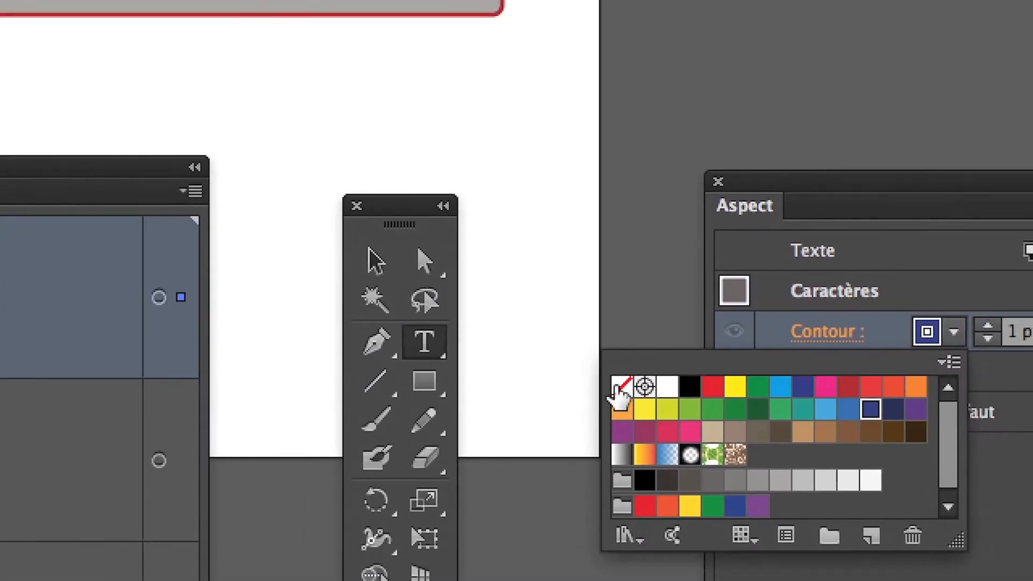
{"action": "left_click", "coordinate": [399, 418]}
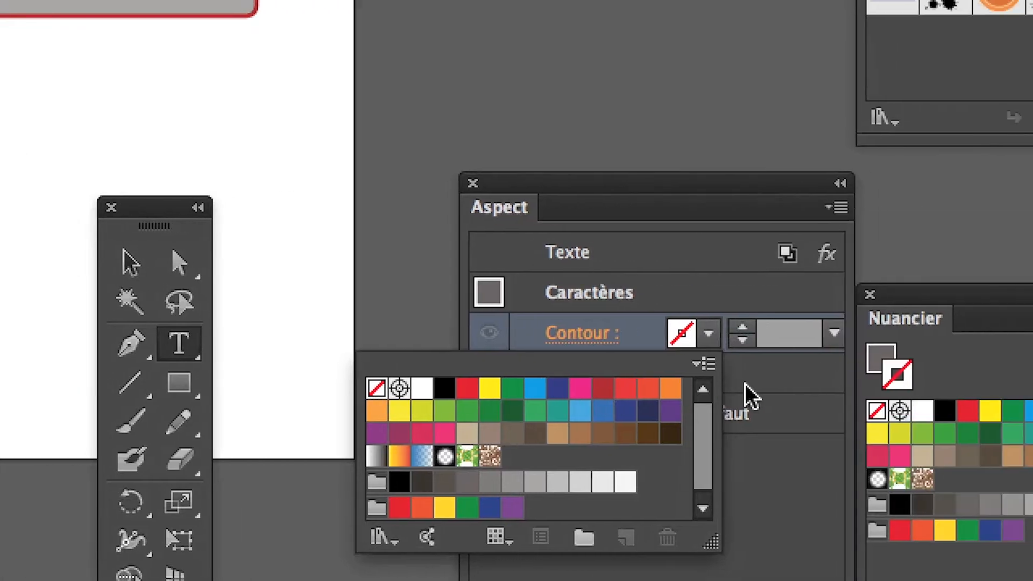
Fill the selected characters with the Bleu CMJN swatch and deselect the text object.
{"action": "left_click", "coordinate": [1009, 373]}
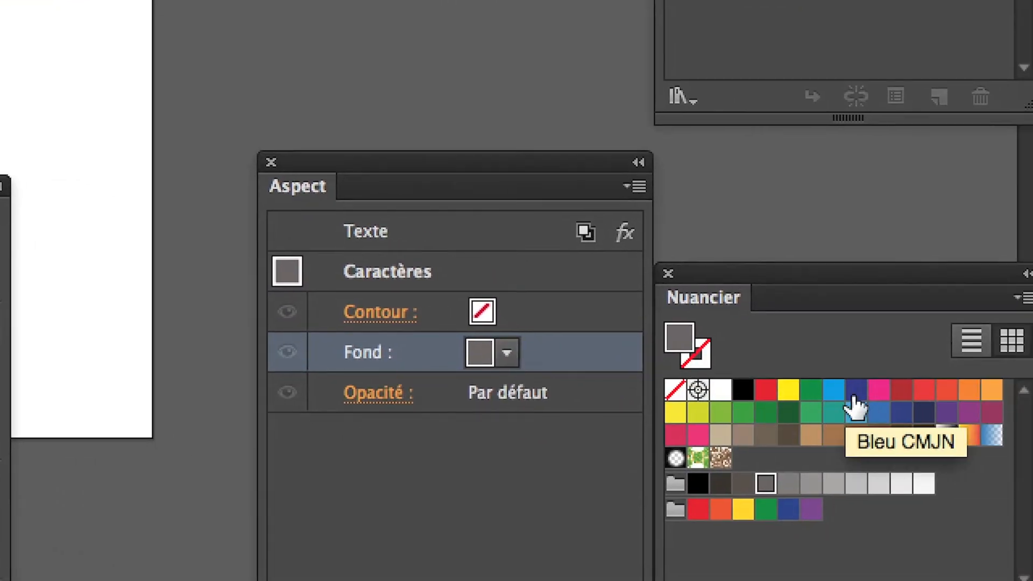
{"action": "left_click", "coordinate": [855, 392]}
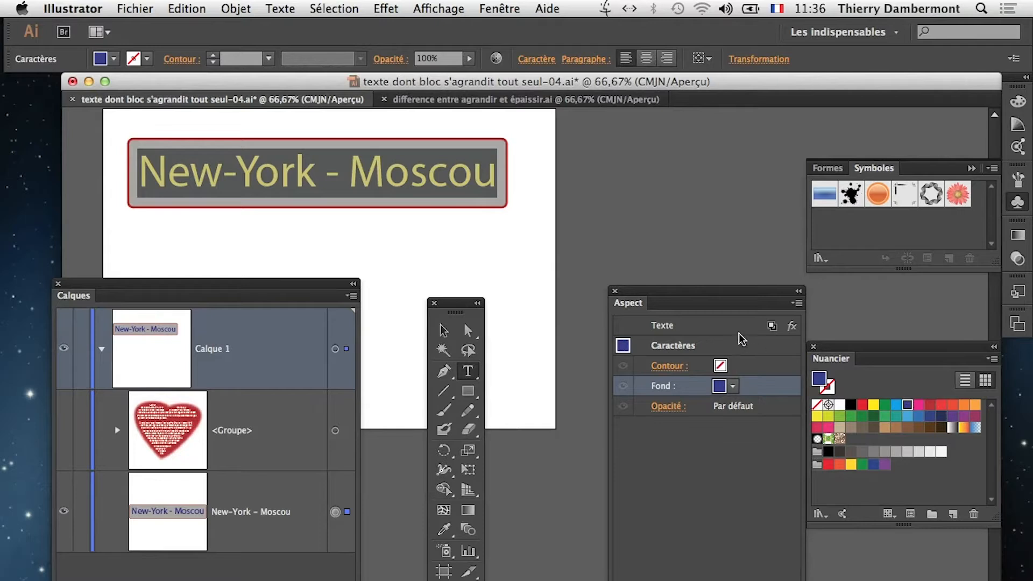
{"action": "key", "text": "Escape"}
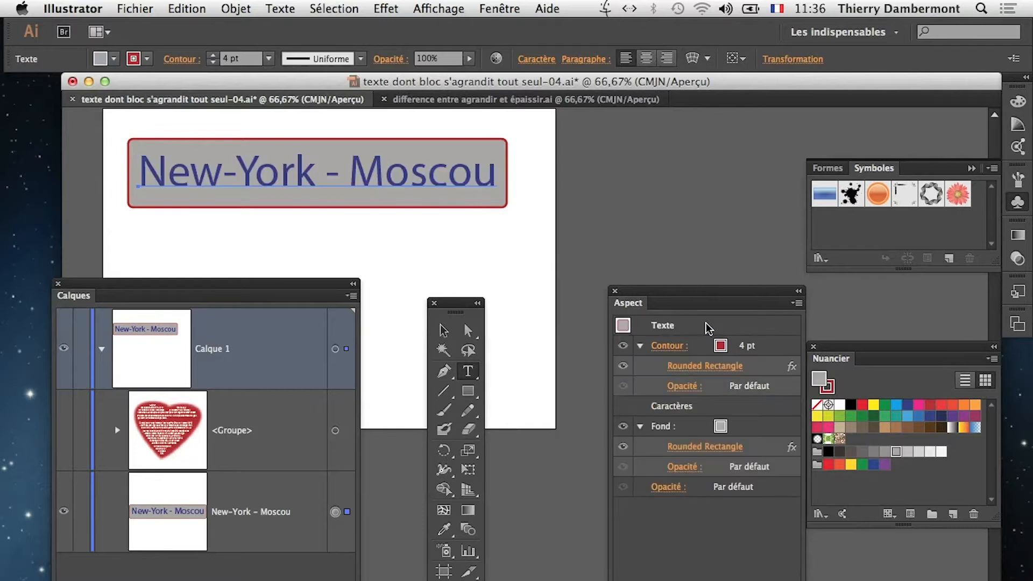
{"action": "left_click", "coordinate": [443, 330]}
{"action": "left_click", "coordinate": [484, 263]}
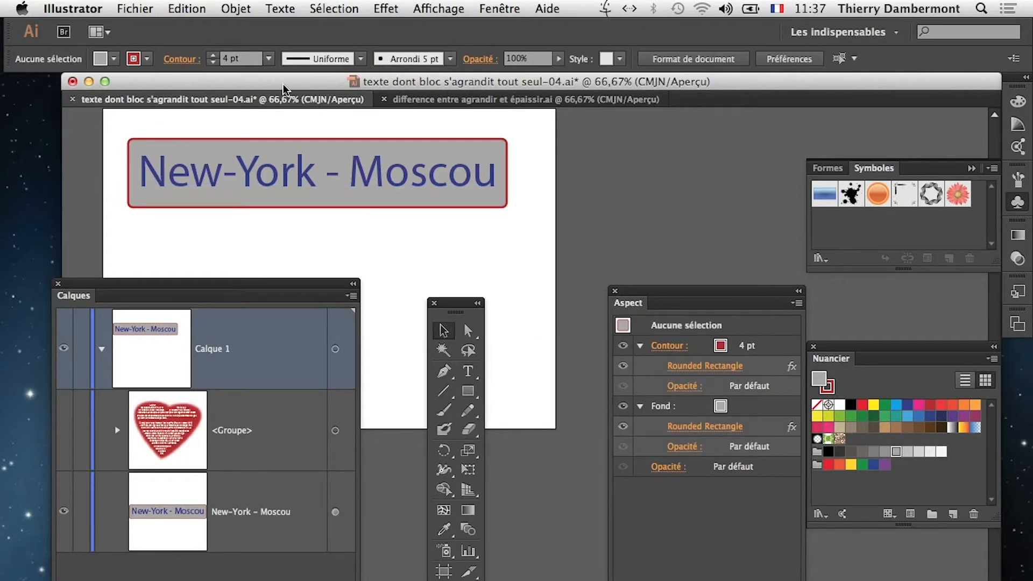
Create a new blank document with the settings offered and reposition its artboard for drawing.
{"action": "left_click", "coordinate": [135, 9]}
{"action": "left_click", "coordinate": [153, 32]}
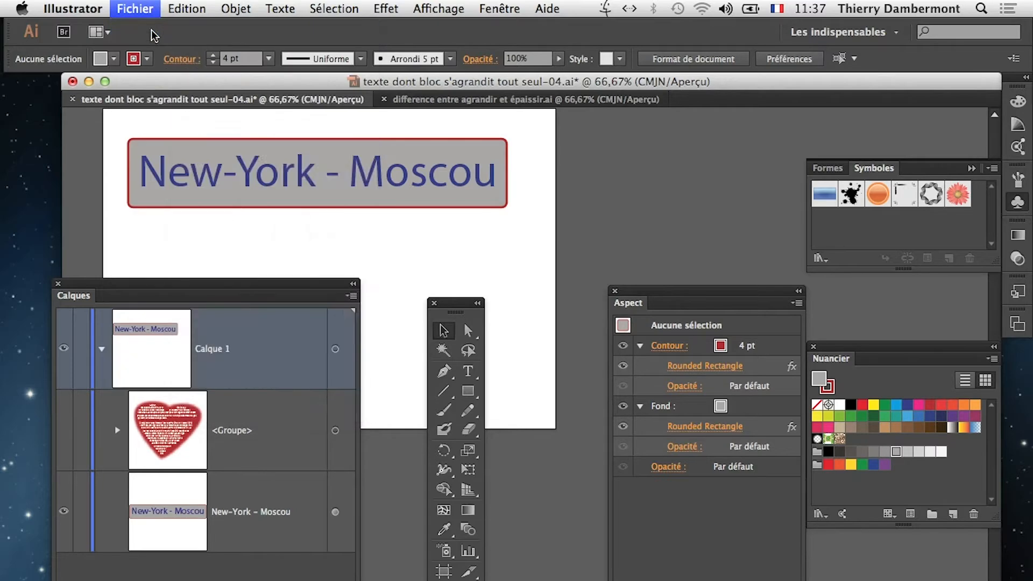
{"action": "left_click", "coordinate": [663, 461]}
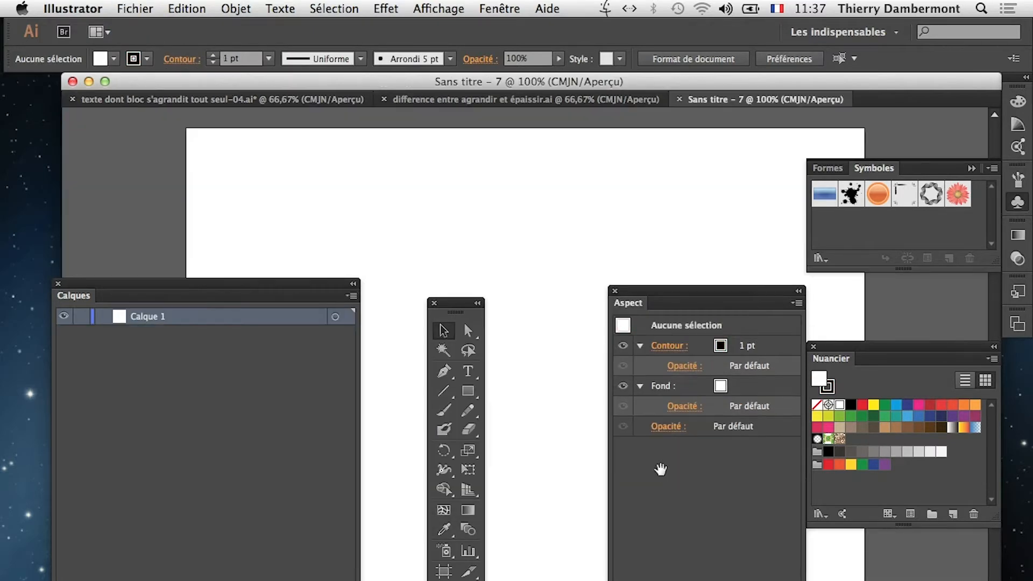
{"action": "left_click", "coordinate": [482, 249], "text": "alt+super"}
{"action": "left_click_drag", "start_coordinate": [500, 261], "coordinate": [375, 162]}
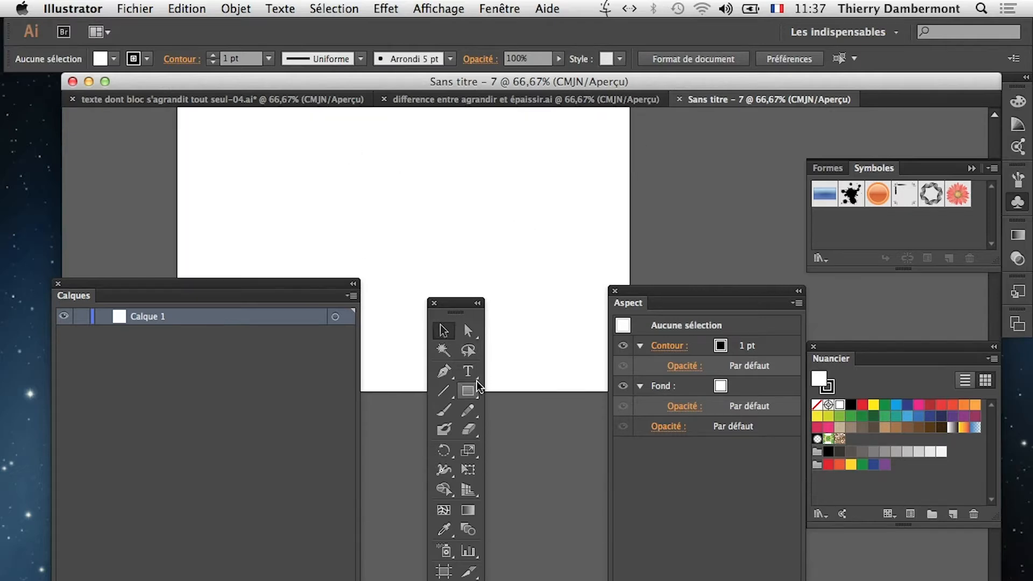
{"action": "left_click_drag", "start_coordinate": [433, 182], "coordinate": [456, 241]}
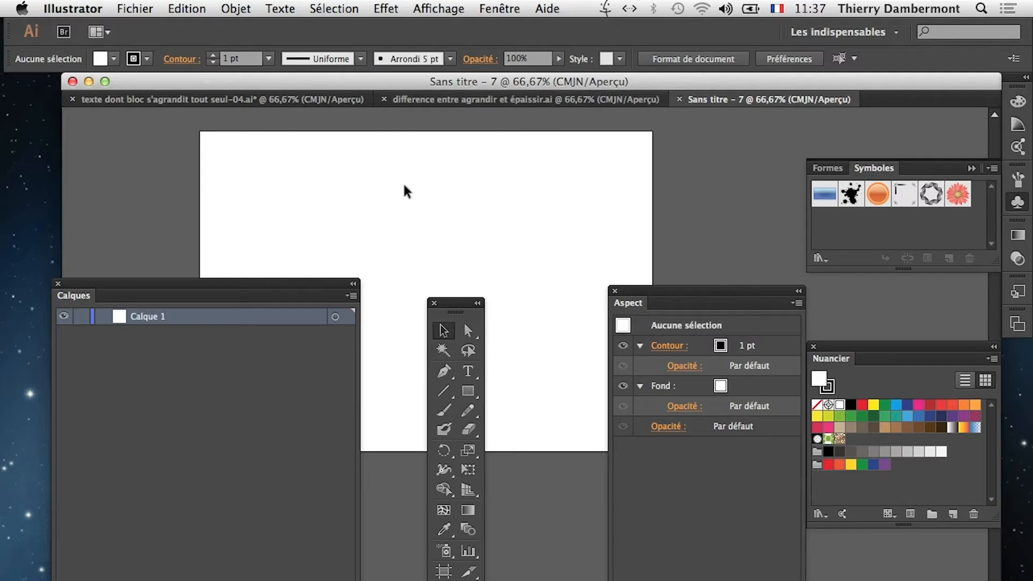
Draw an empty area-text frame across the artboard's upper part, set its text fill to dark blue, and deselect it.
{"action": "left_click", "coordinate": [468, 371]}
{"action": "left_click_drag", "start_coordinate": [253, 167], "coordinate": [553, 236]}
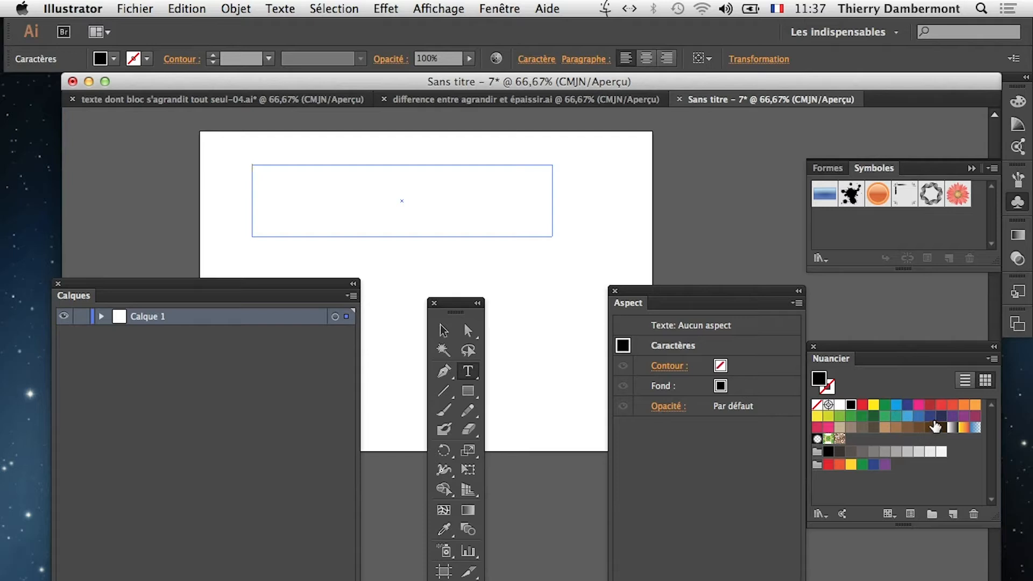
{"action": "left_click", "coordinate": [930, 415]}
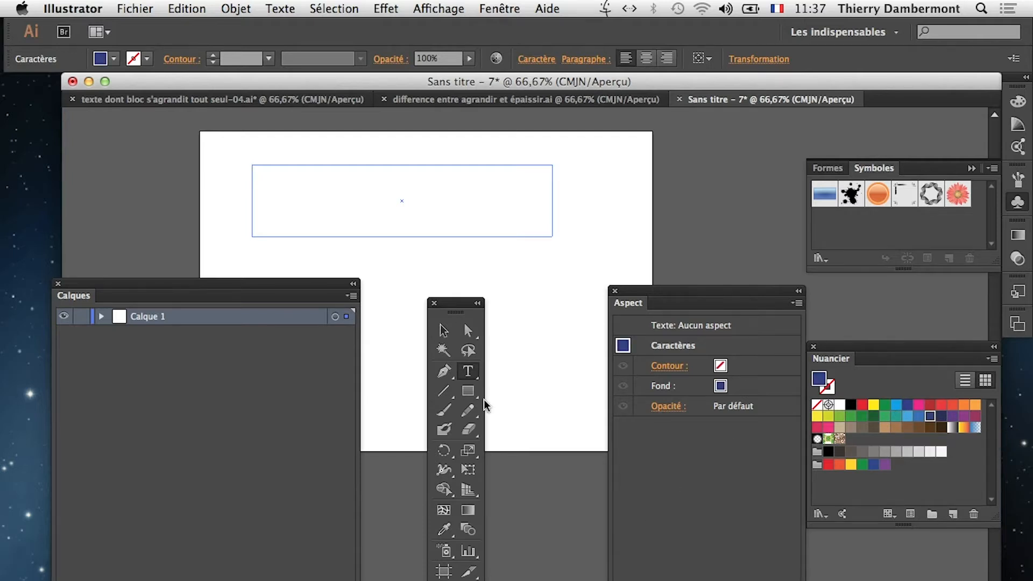
{"action": "left_click_drag", "start_coordinate": [457, 304], "coordinate": [475, 267]}
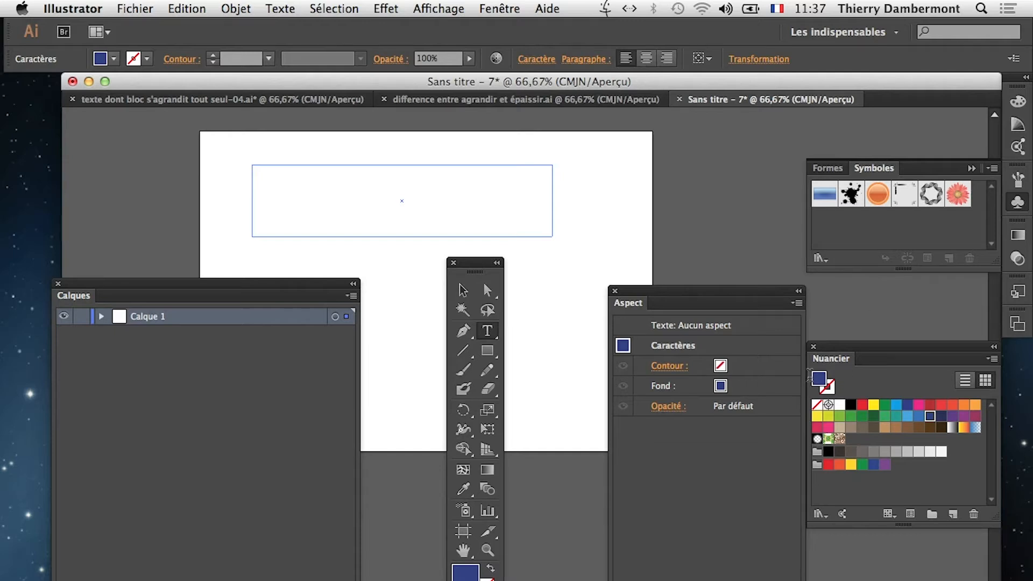
{"action": "left_click", "coordinate": [462, 290]}
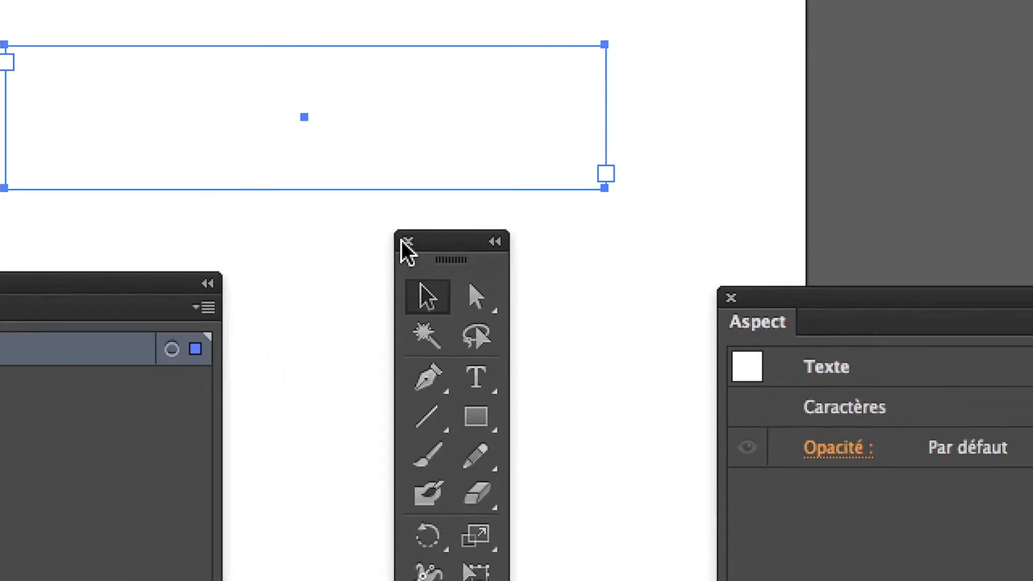
{"action": "left_click", "coordinate": [378, 260]}
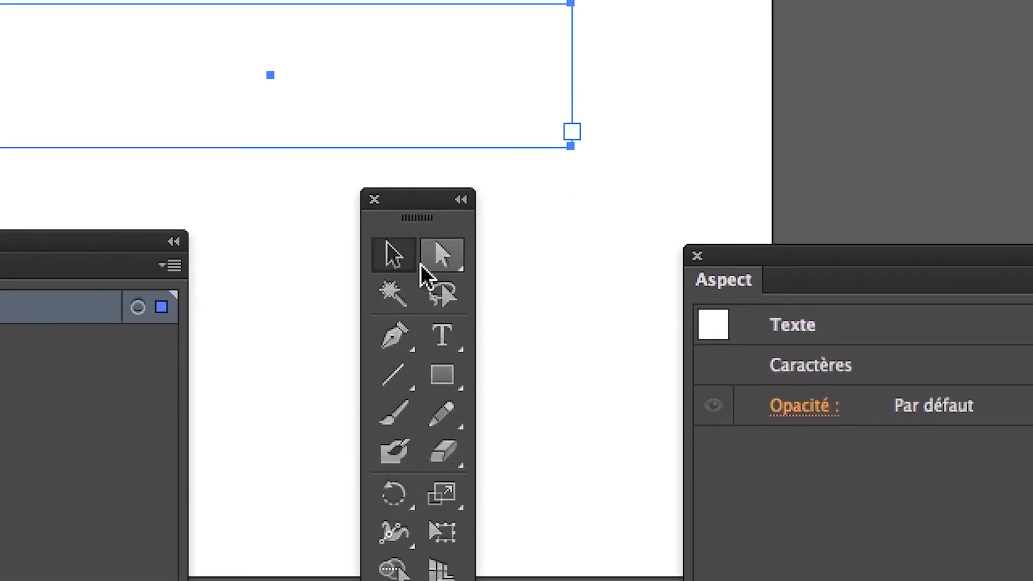
{"action": "key", "text": "super+shift+a"}
Draw an area-text frame across the artboard's upper part and enter "Moscou - New York" in it.
{"action": "left_click", "coordinate": [444, 338]}
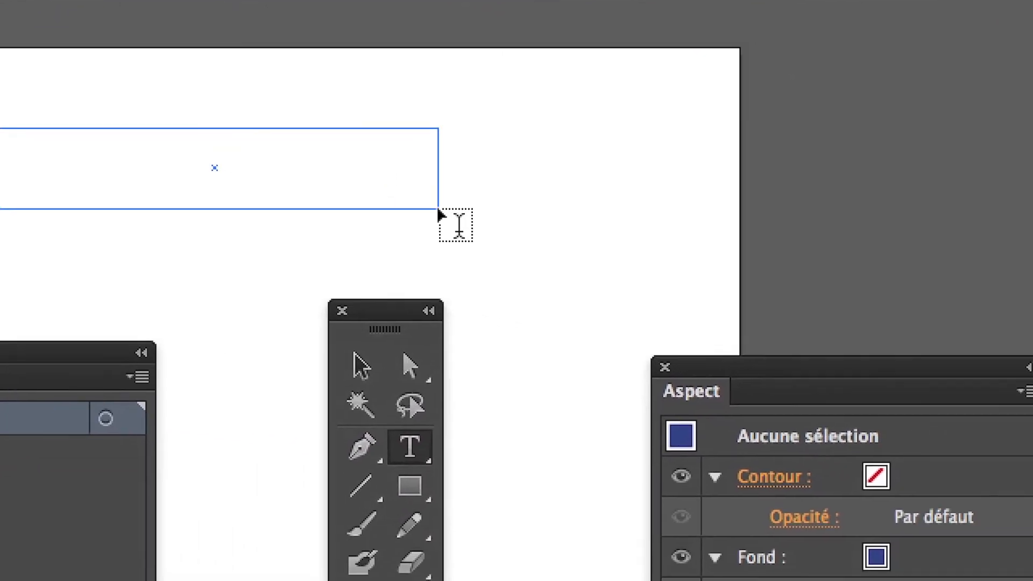
{"action": "left_click", "coordinate": [439, 212]}
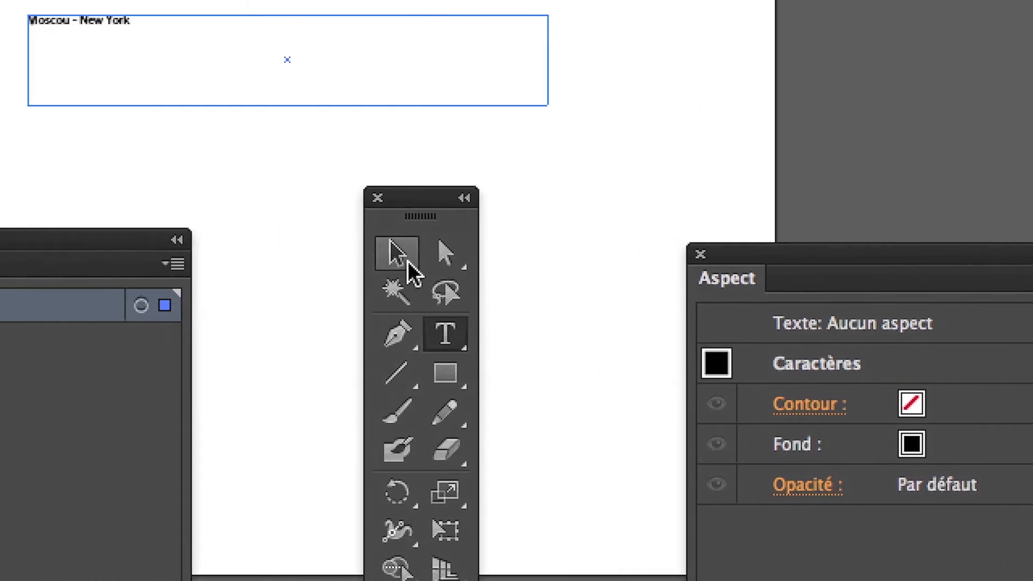
{"action": "left_click", "coordinate": [407, 260]}
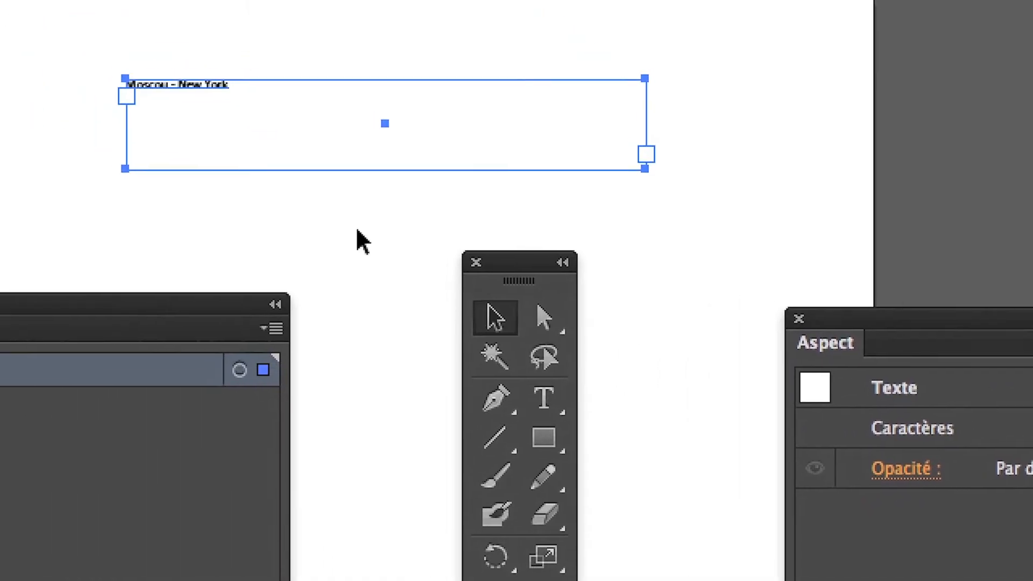
{"action": "left_click", "coordinate": [256, 173]}
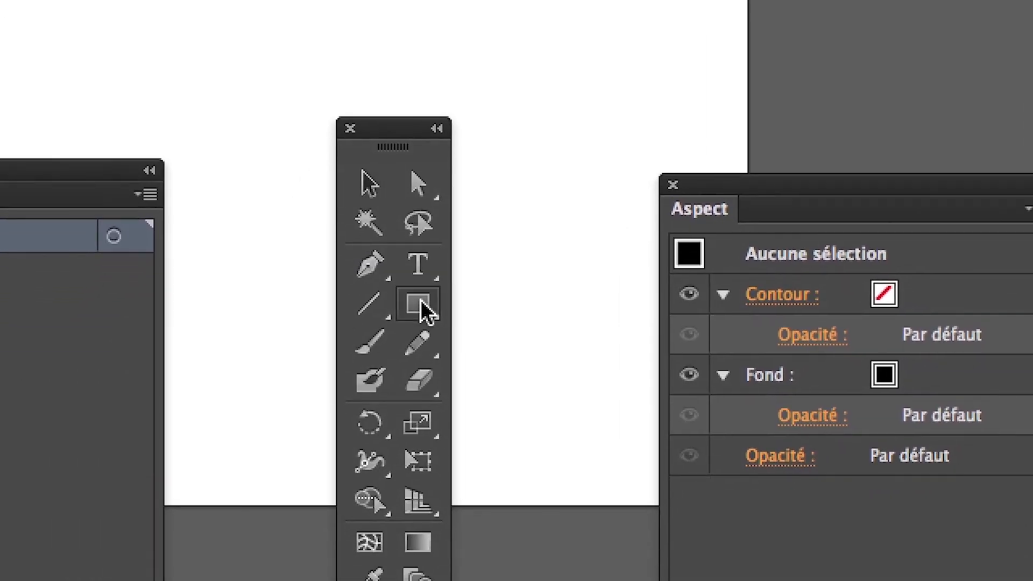
Draw a rounded rectangle about 137 by 35 mm across the artboard's upper part and fill it with red.
{"action": "left_click_drag", "start_coordinate": [413, 340], "coordinate": [491, 379]}
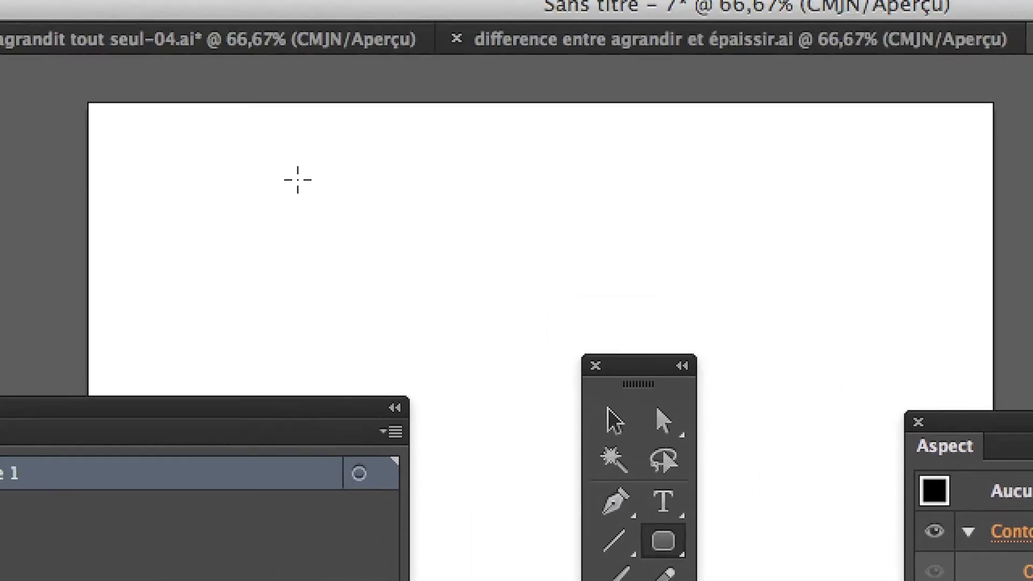
{"action": "left_click_drag", "start_coordinate": [4, 0], "coordinate": [421, 7]}
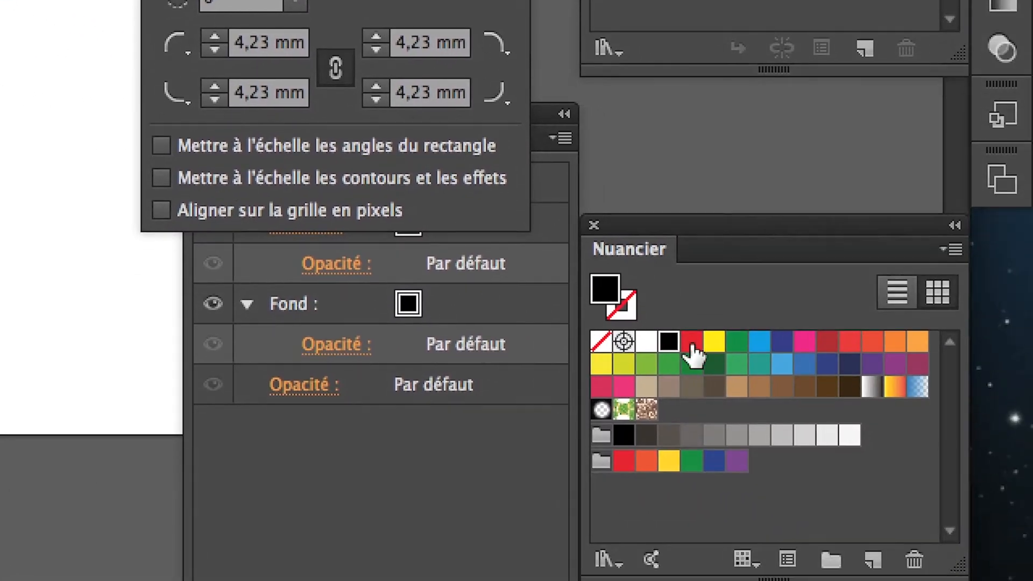
{"action": "left_click", "coordinate": [1032, 580]}
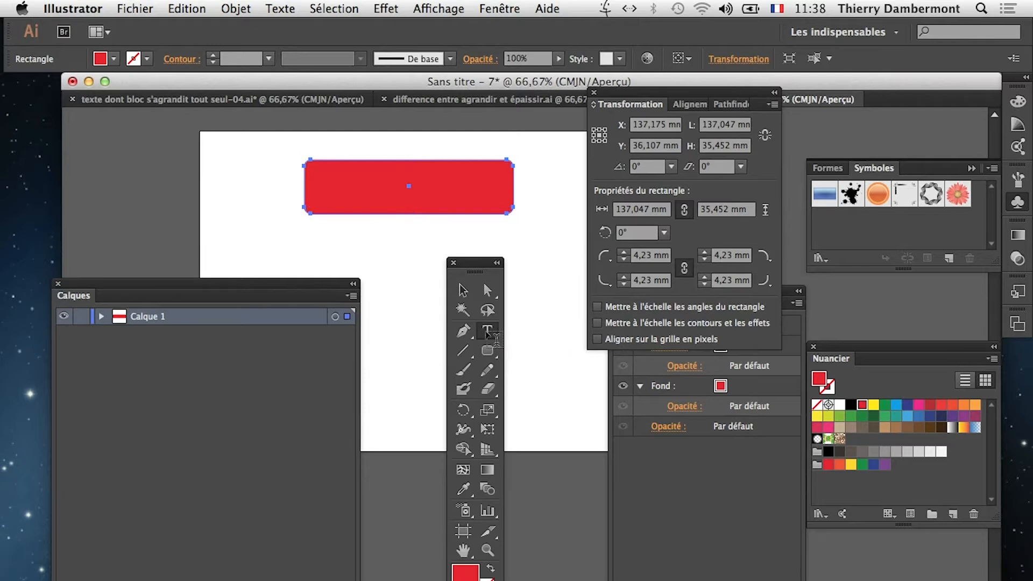
Add the point text "New-York" on the artboard below the red rectangle.
{"action": "left_click", "coordinate": [340, 235]}
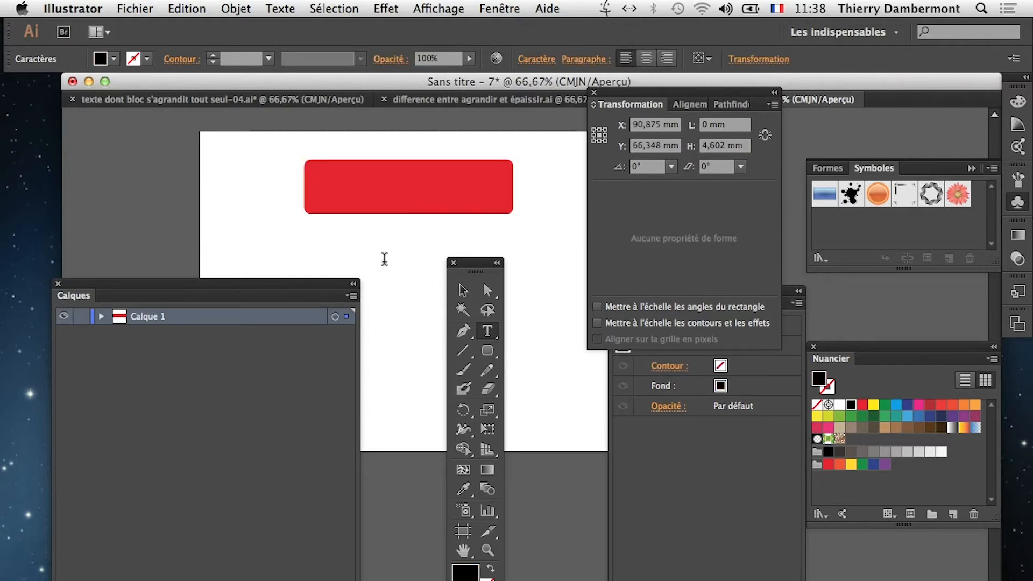
{"action": "type", "text": "New-York"}
{"action": "left_click", "coordinate": [463, 290]}
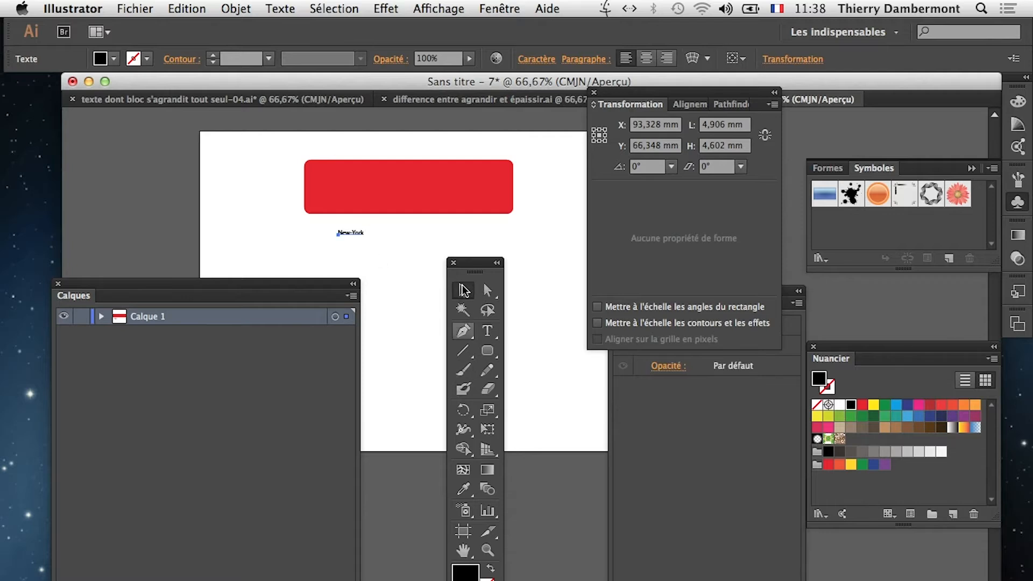
Enlarge the New-York text with Free Transform to about 120 by 33 mm and center it over the red rectangle.
{"action": "left_click", "coordinate": [487, 429]}
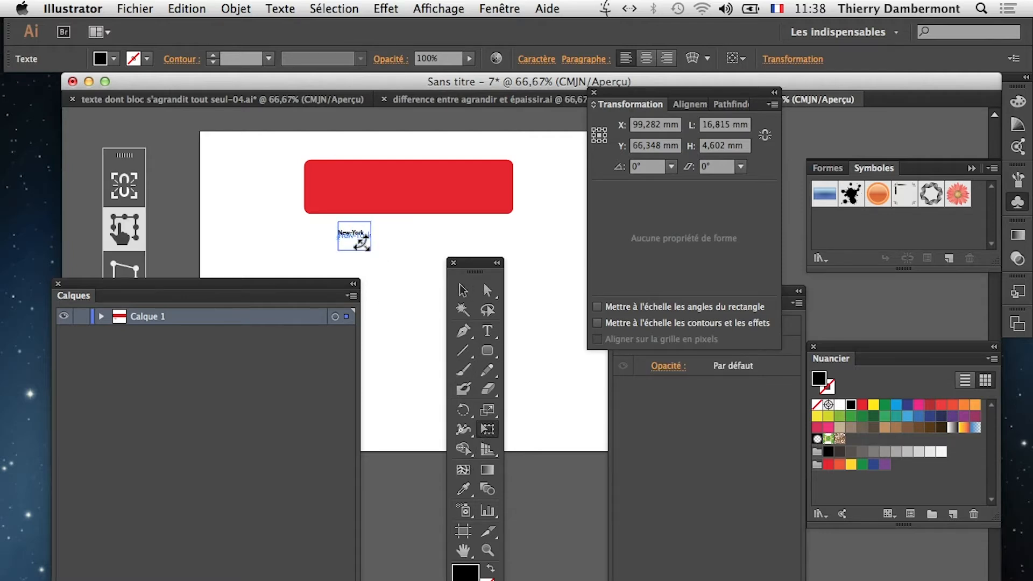
{"action": "left_click_drag", "start_coordinate": [364, 243], "coordinate": [521, 383]}
{"action": "left_click_drag", "start_coordinate": [403, 363], "coordinate": [383, 189]}
{"action": "left_click", "coordinate": [438, 290]}
{"action": "left_click", "coordinate": [462, 290]}
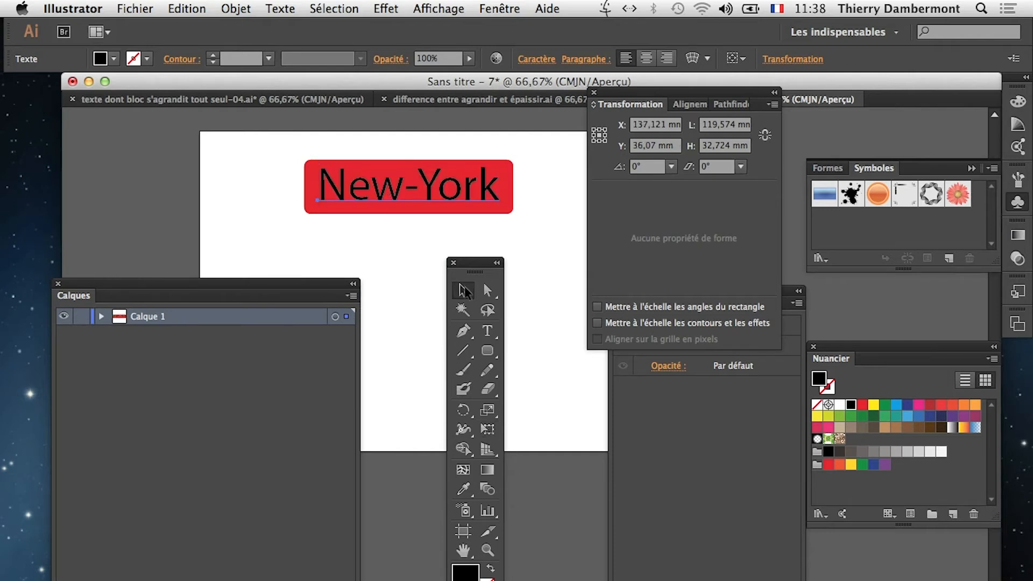
Extend the text over the red rectangle to read "New-York - Moscou".
{"action": "left_click", "coordinate": [424, 203]}
{"action": "key", "text": "t"}
{"action": "left_click", "coordinate": [457, 188]}
{"action": "left_click", "coordinate": [494, 188]}
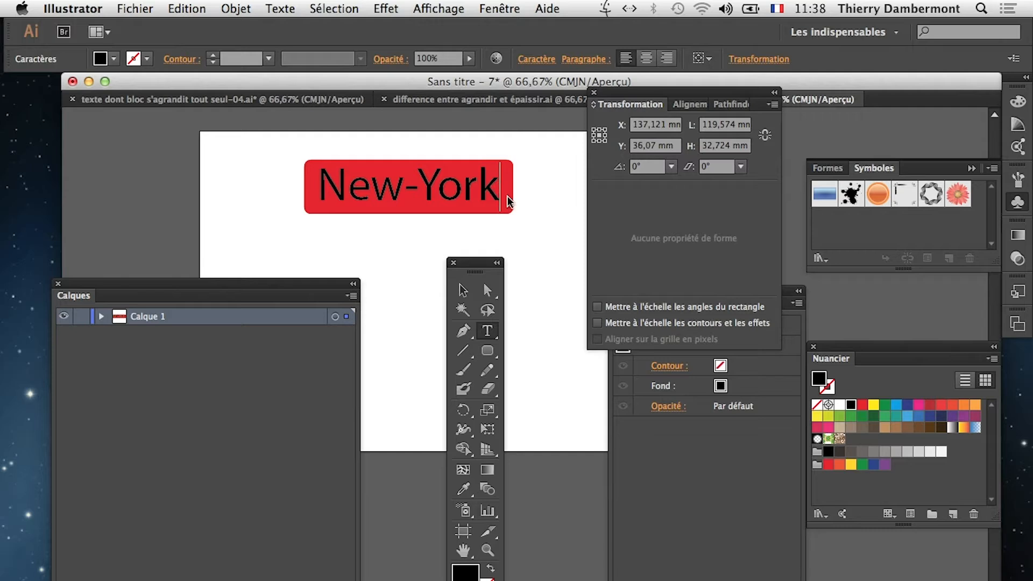
{"action": "left_click_drag", "start_coordinate": [640, 91], "coordinate": [600, 255]}
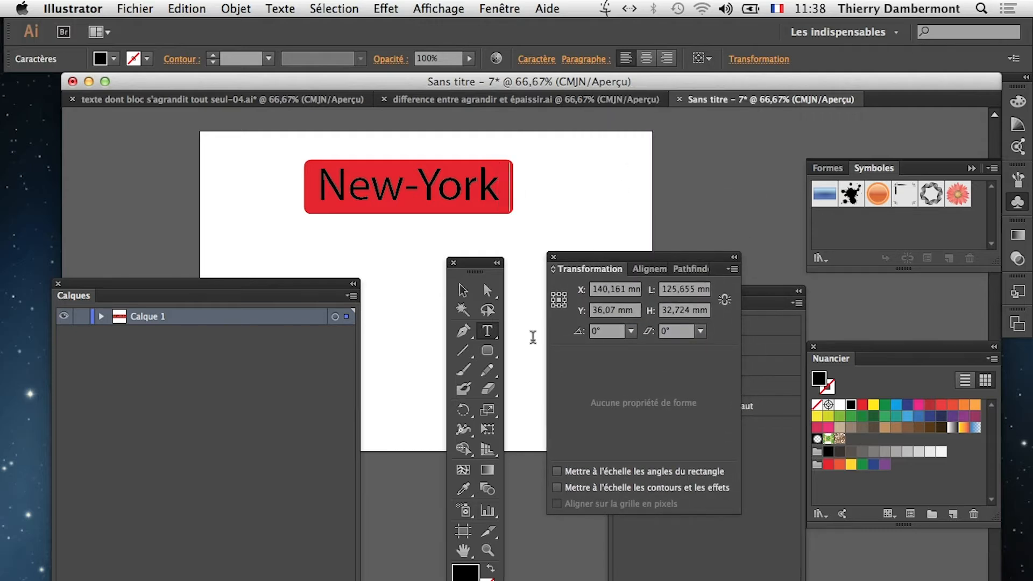
{"action": "type", "text": "- Moqs"}
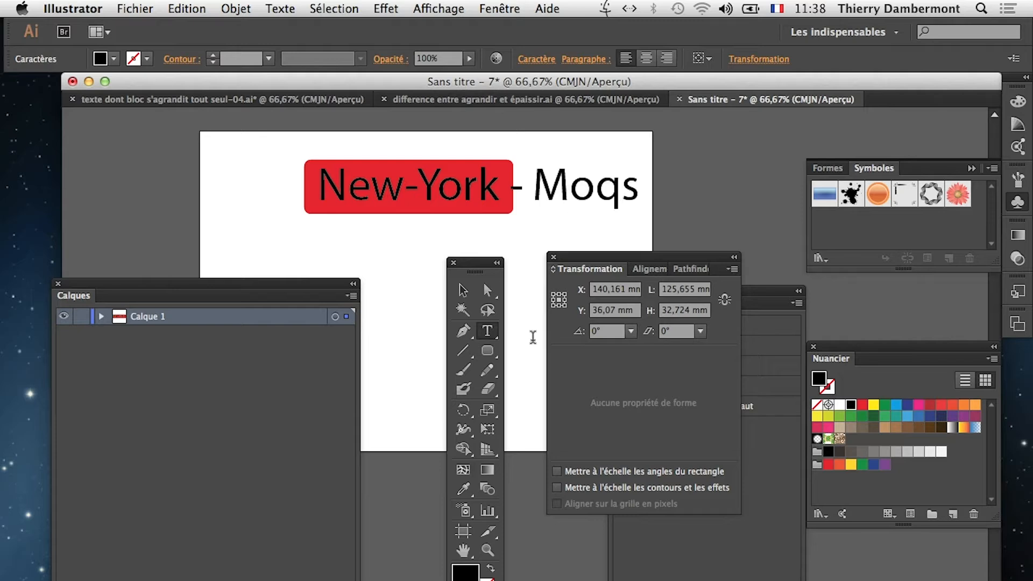
{"action": "key", "text": "BackSpace"}
{"action": "key", "text": "BackSpace"}
{"action": "type", "text": "scou"}
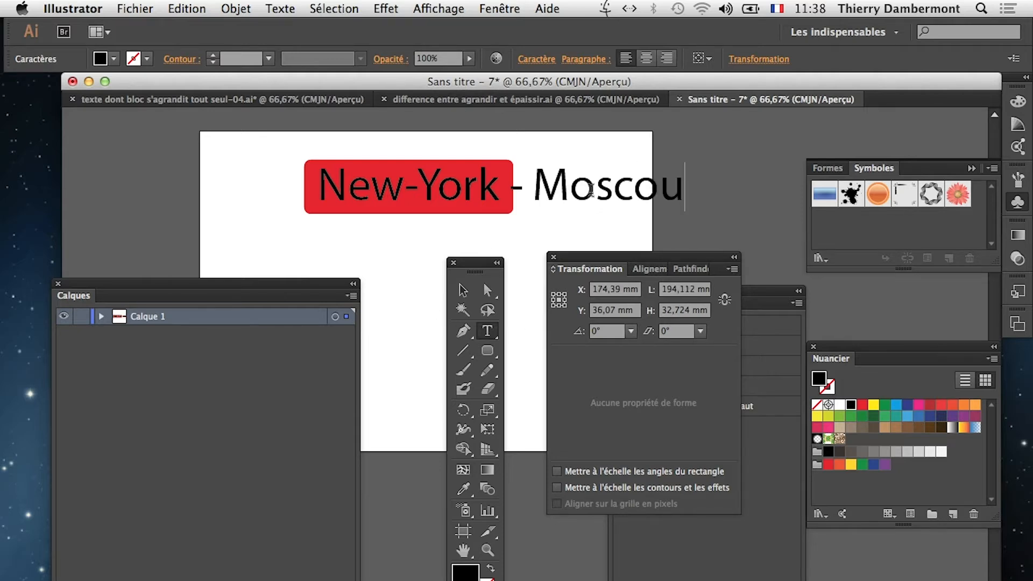
{"action": "left_click", "coordinate": [469, 295]}
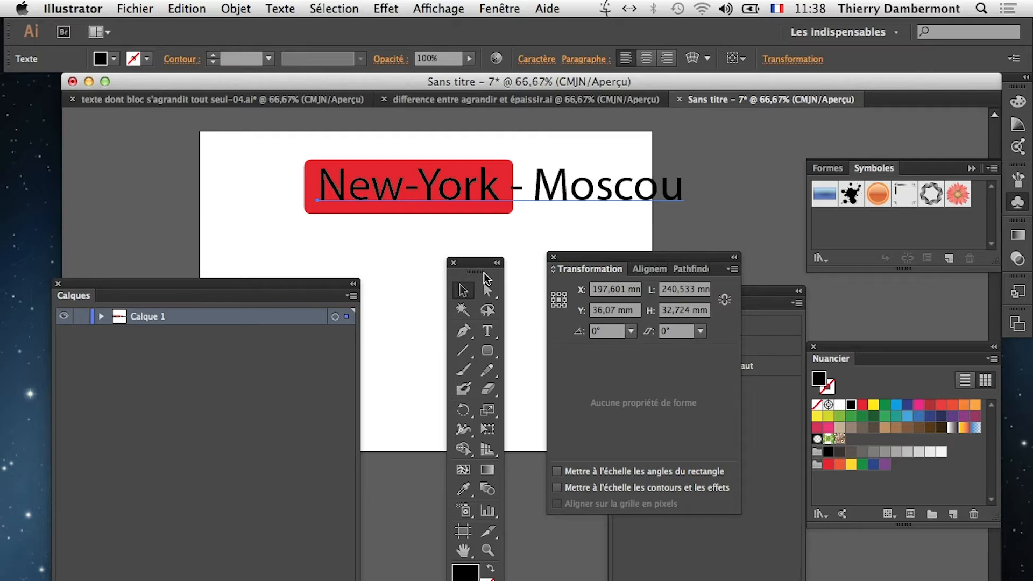
Switch to the document "texte dont bloc s'agrandit tout seul-04.ai" and delete "- Moscou" from its framed text.
{"action": "left_click", "coordinate": [521, 99]}
{"action": "left_click", "coordinate": [205, 99]}
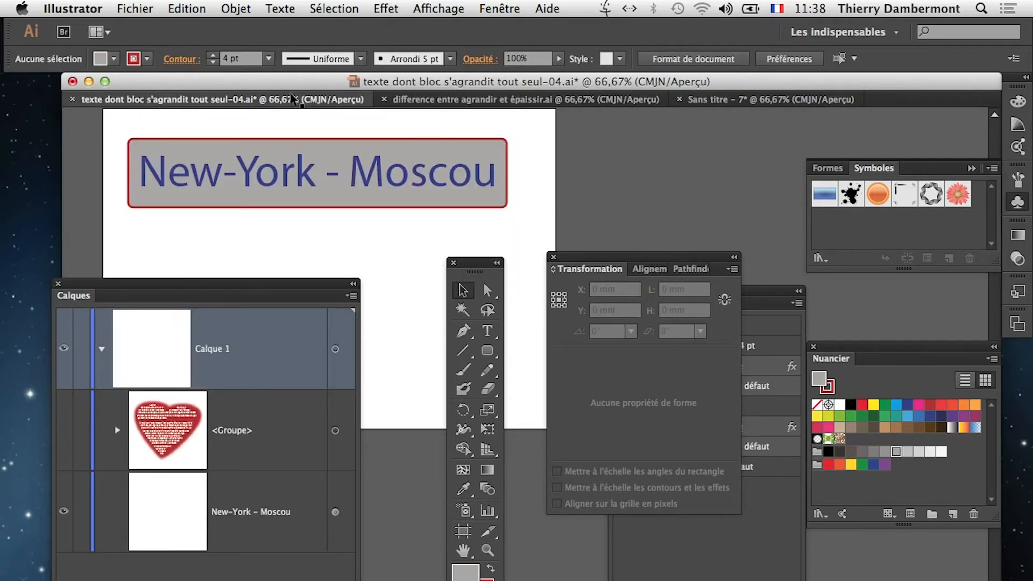
{"action": "left_click", "coordinate": [487, 331]}
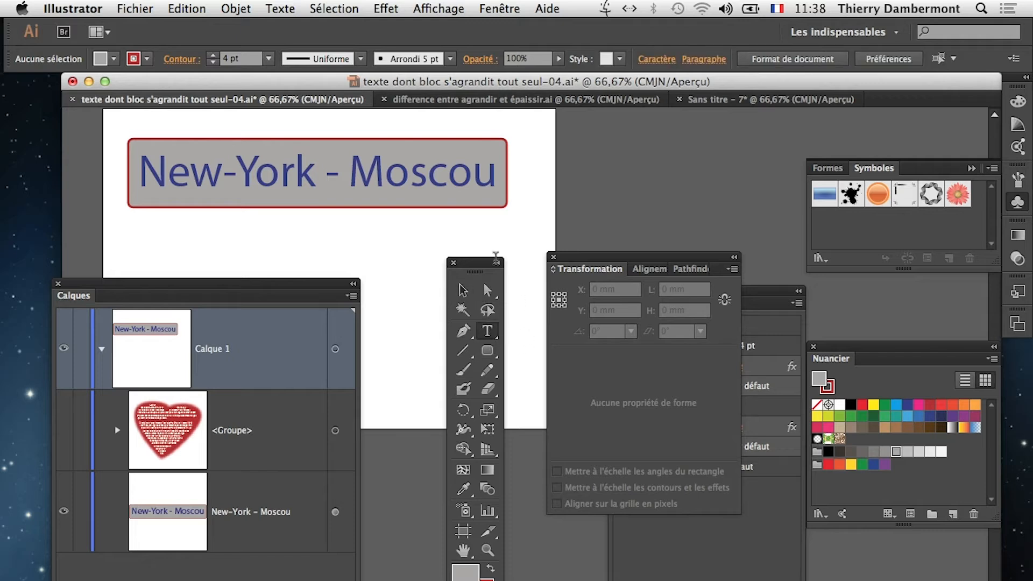
{"action": "left_click_drag", "start_coordinate": [410, 173], "coordinate": [324, 171]}
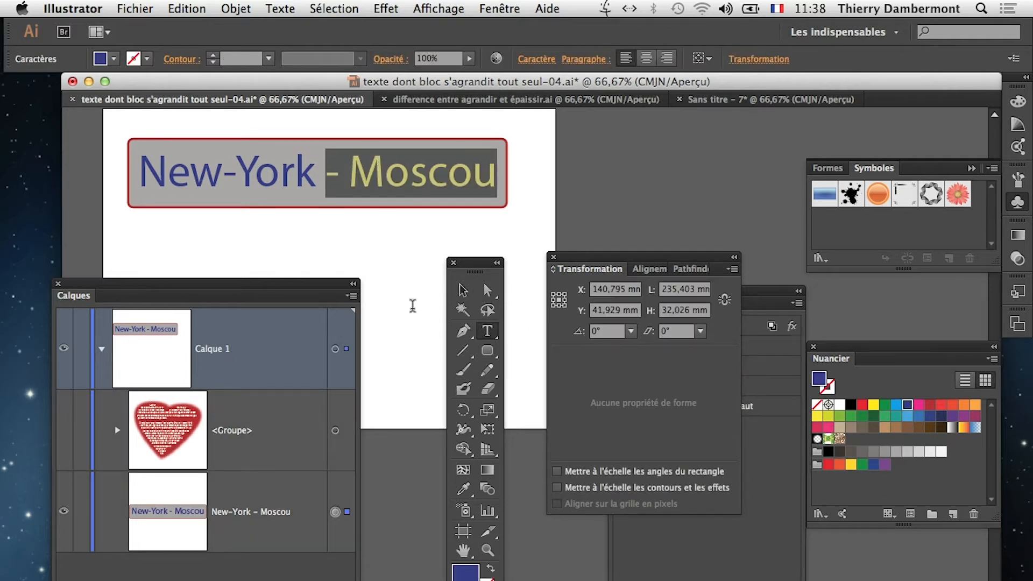
{"action": "key", "text": "BackSpace"}
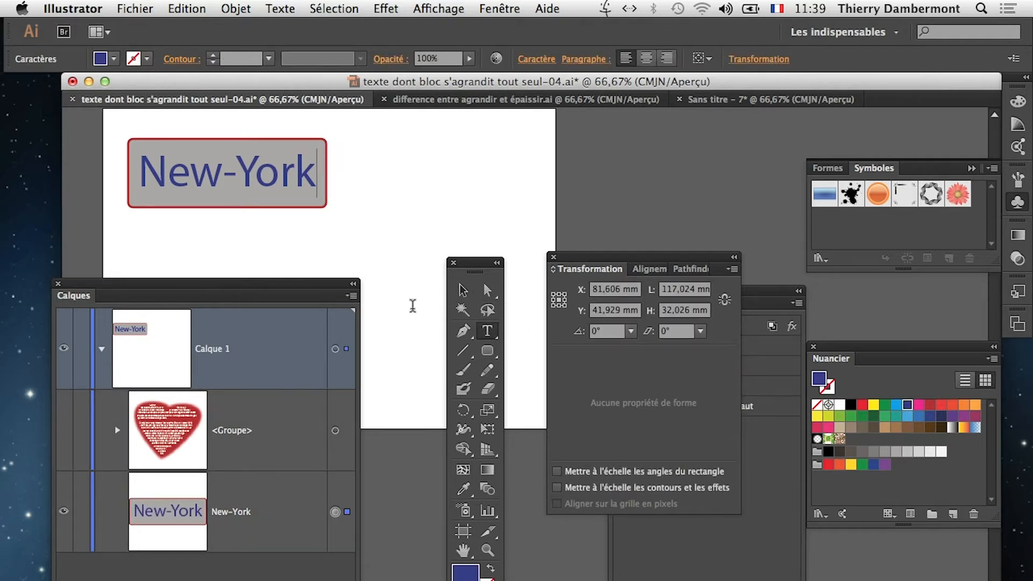
{"action": "left_click", "coordinate": [454, 292]}
{"action": "left_click", "coordinate": [406, 277]}
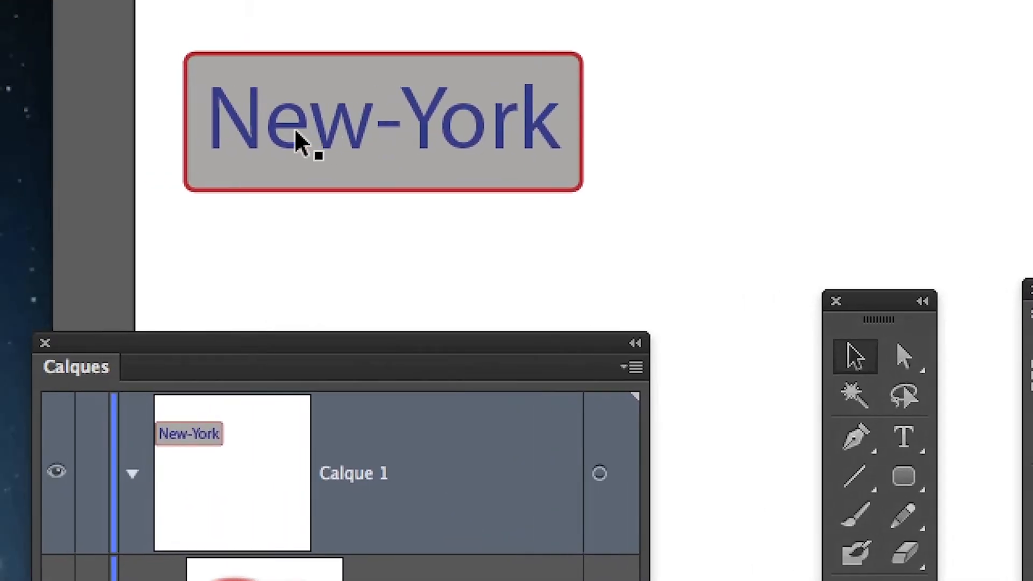
Select the framed New-York text as an object and rearrange the workspace so its appearance attributes are fully visible.
{"action": "left_click", "coordinate": [76, 159]}
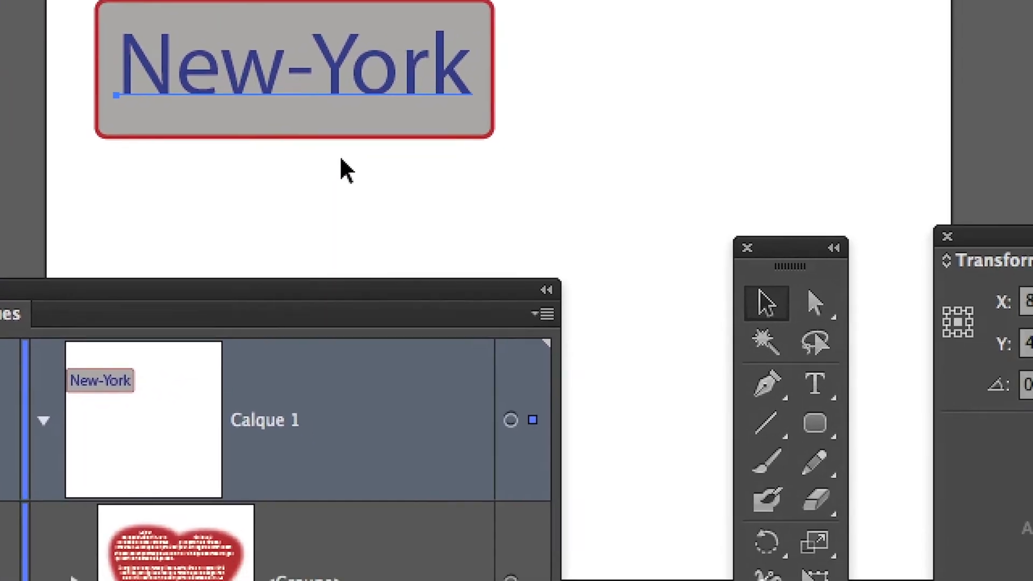
{"action": "left_click", "coordinate": [373, 192]}
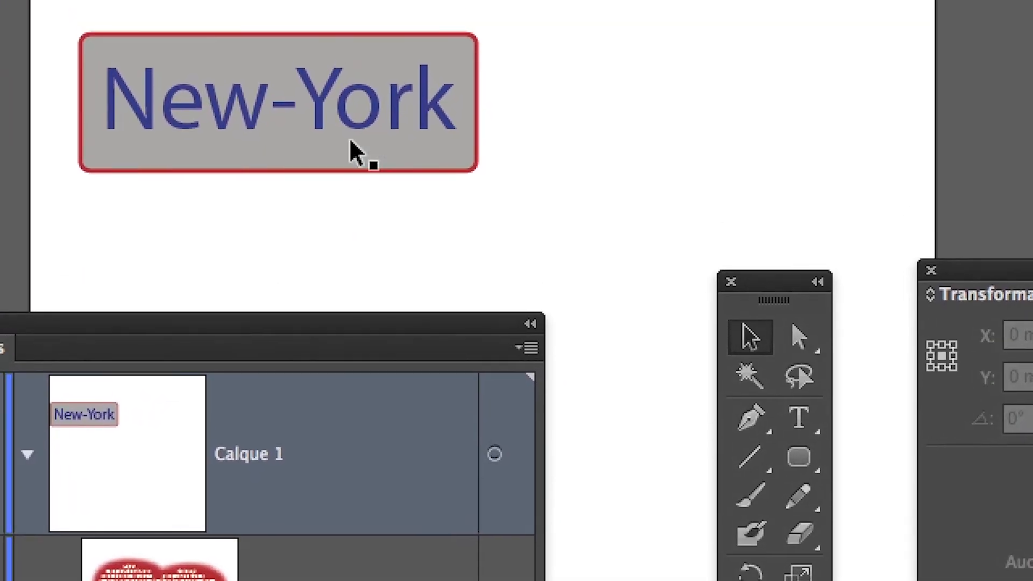
{"action": "left_click", "coordinate": [364, 108]}
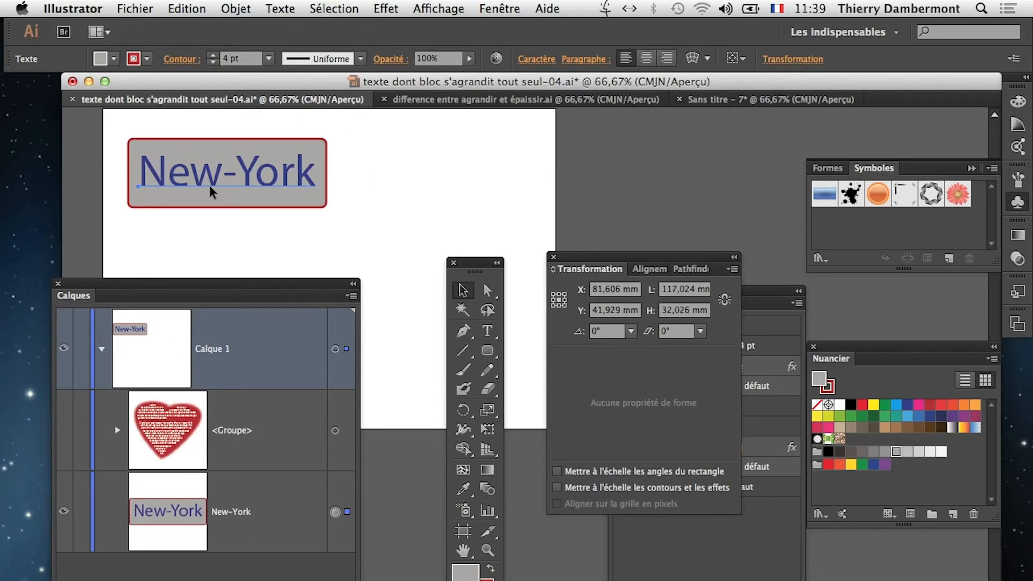
{"action": "left_click", "coordinate": [554, 258]}
{"action": "left_click_drag", "start_coordinate": [636, 292], "coordinate": [568, 129]}
{"action": "left_click_drag", "start_coordinate": [479, 275], "coordinate": [438, 402]}
{"action": "left_click_drag", "start_coordinate": [615, 127], "coordinate": [564, 114]}
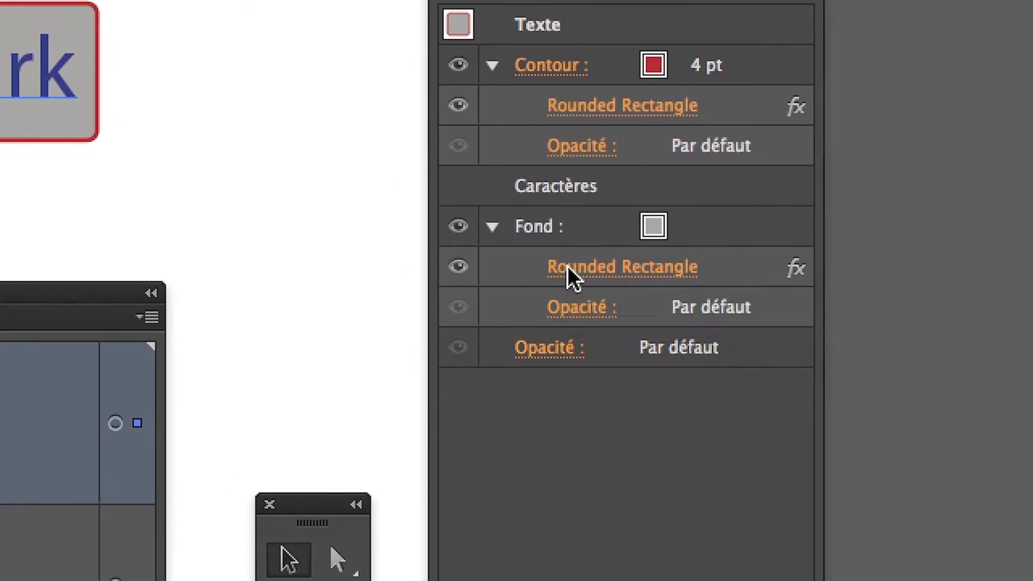
Edit the gray fill's Rounded Rectangle effect, reducing its extra height to 0 mm with the size kept relative.
{"action": "left_click", "coordinate": [567, 266]}
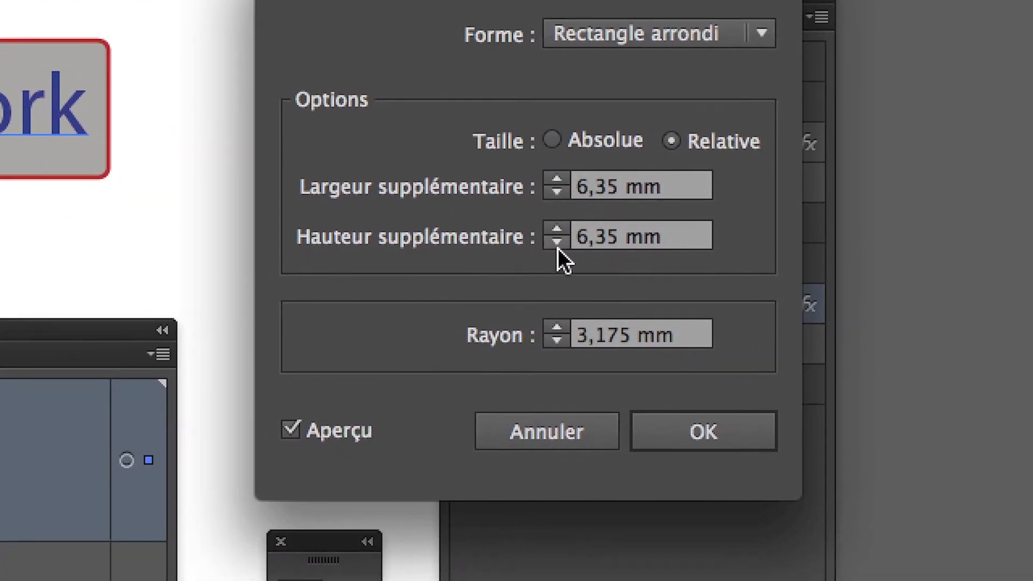
{"action": "left_click", "coordinate": [566, 250]}
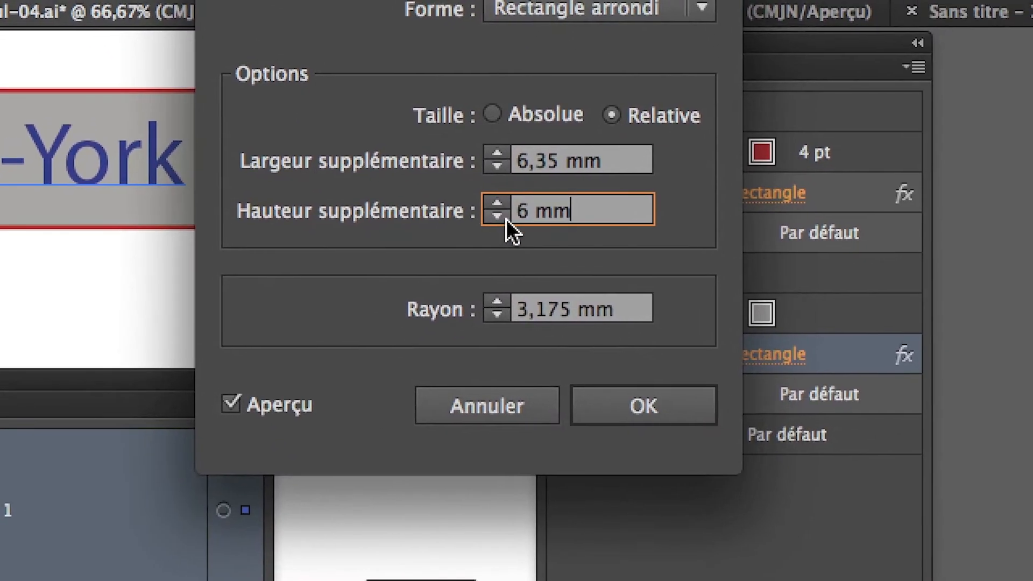
{"action": "left_click", "coordinate": [599, 251]}
{"action": "left_click", "coordinate": [599, 252]}
{"action": "left_click", "coordinate": [599, 252]}
{"action": "left_click", "coordinate": [502, 217]}
{"action": "left_click", "coordinate": [502, 217]}
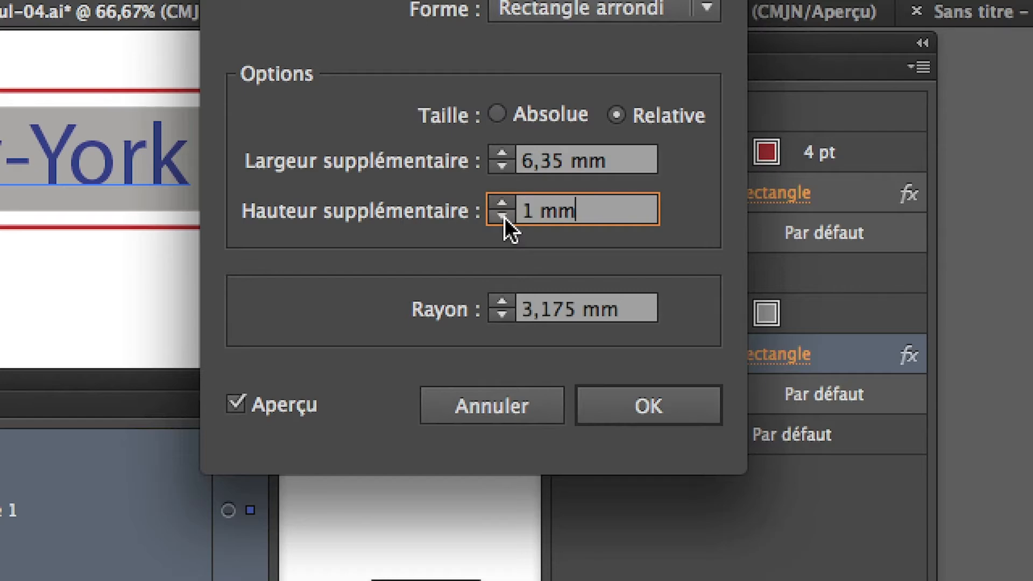
{"action": "left_click", "coordinate": [503, 218]}
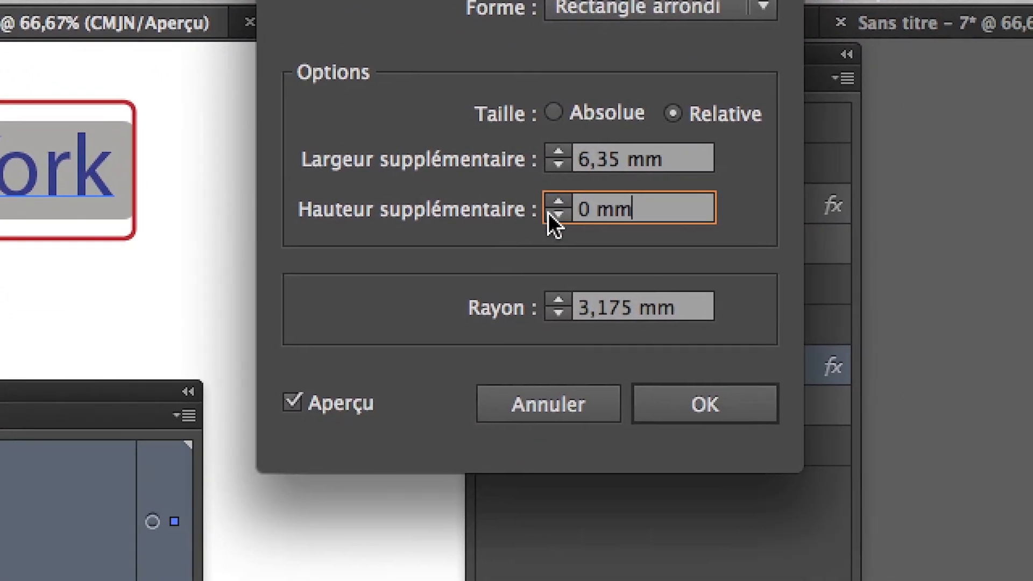
Try negative extra heights down to -11 mm for the gray fill's rounded rectangle.
{"action": "left_click", "coordinate": [566, 224]}
{"action": "left_click", "coordinate": [566, 224]}
{"action": "left_click", "coordinate": [546, 213]}
{"action": "left_click", "coordinate": [547, 213]}
{"action": "left_click", "coordinate": [547, 213]}
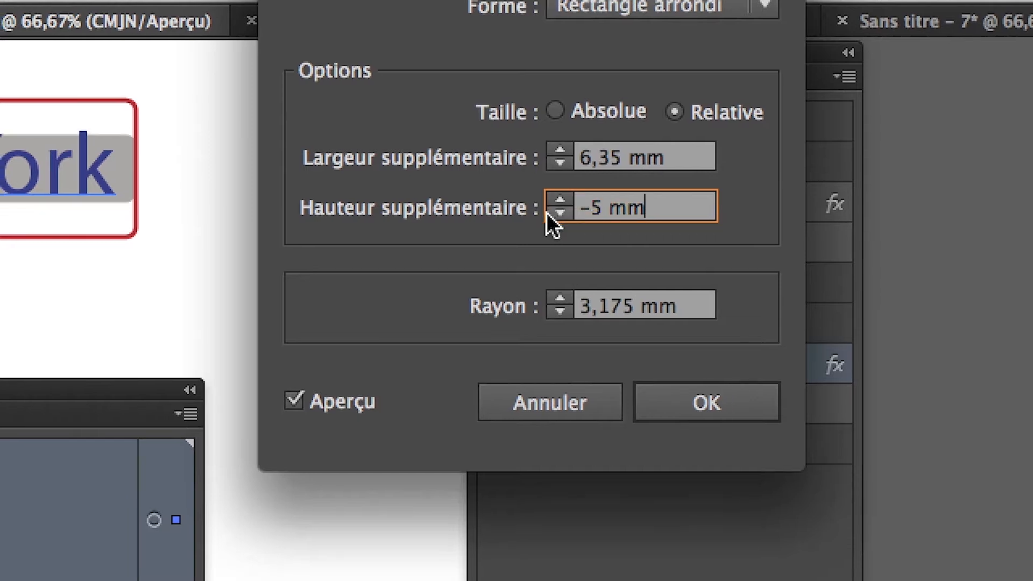
{"action": "left_click", "coordinate": [546, 213]}
{"action": "left_click", "coordinate": [546, 213]}
{"action": "left_click", "coordinate": [547, 213]}
{"action": "left_click", "coordinate": [546, 213]}
{"action": "left_click", "coordinate": [546, 213]}
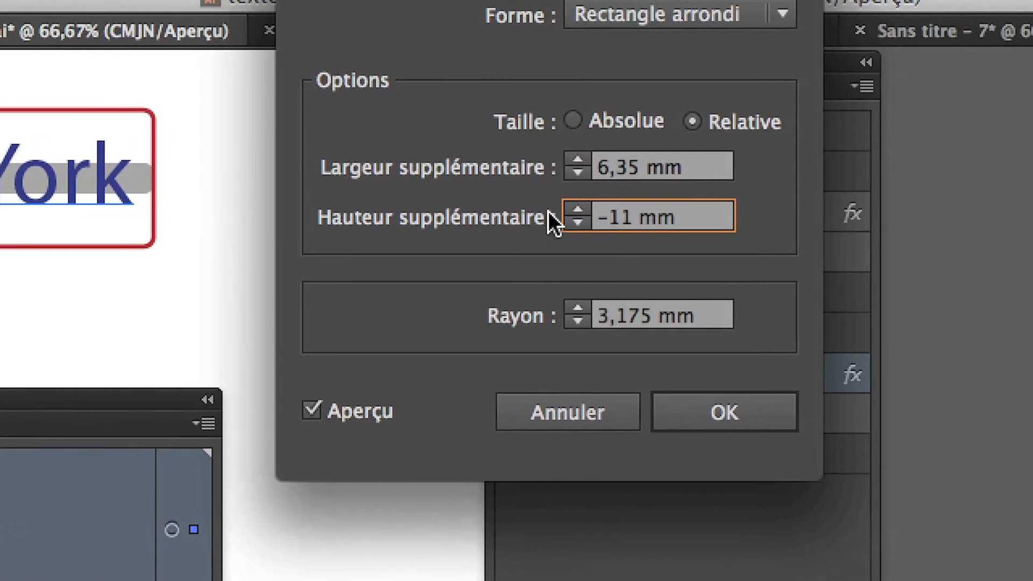
Bring the gray fill's extra height back up to 0 mm and apply the rounded rectangle effect.
{"action": "left_click", "coordinate": [1029, 214]}
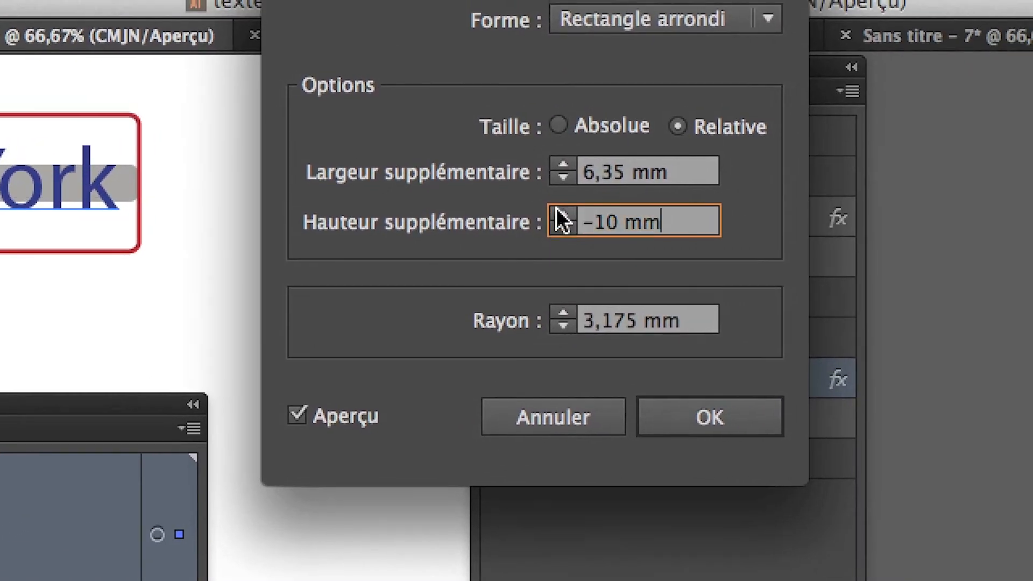
{"action": "left_click", "coordinate": [562, 215]}
{"action": "left_click", "coordinate": [562, 215]}
{"action": "left_click", "coordinate": [561, 216]}
{"action": "left_click", "coordinate": [562, 215]}
{"action": "left_click", "coordinate": [562, 215]}
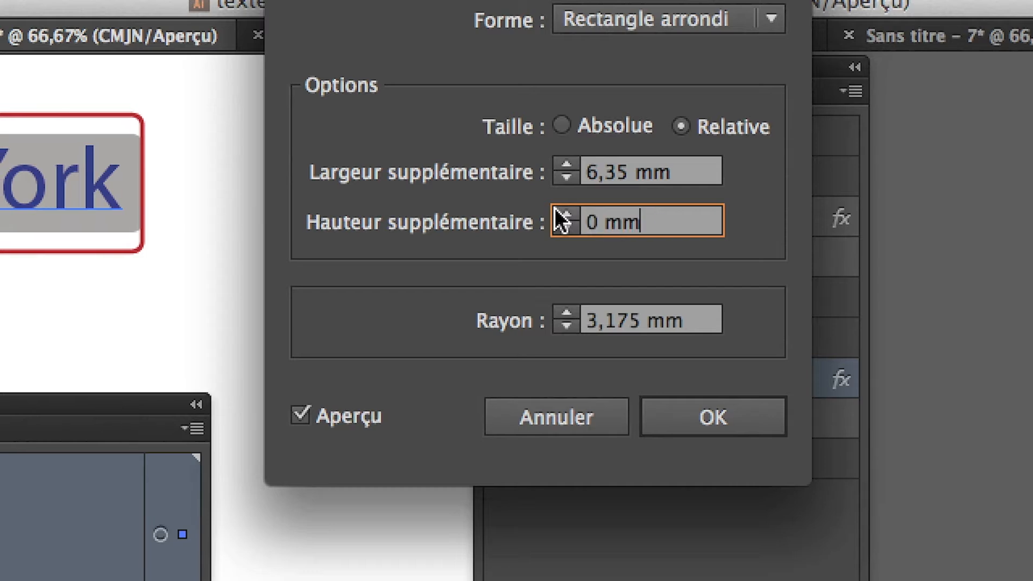
{"action": "left_click", "coordinate": [562, 215]}
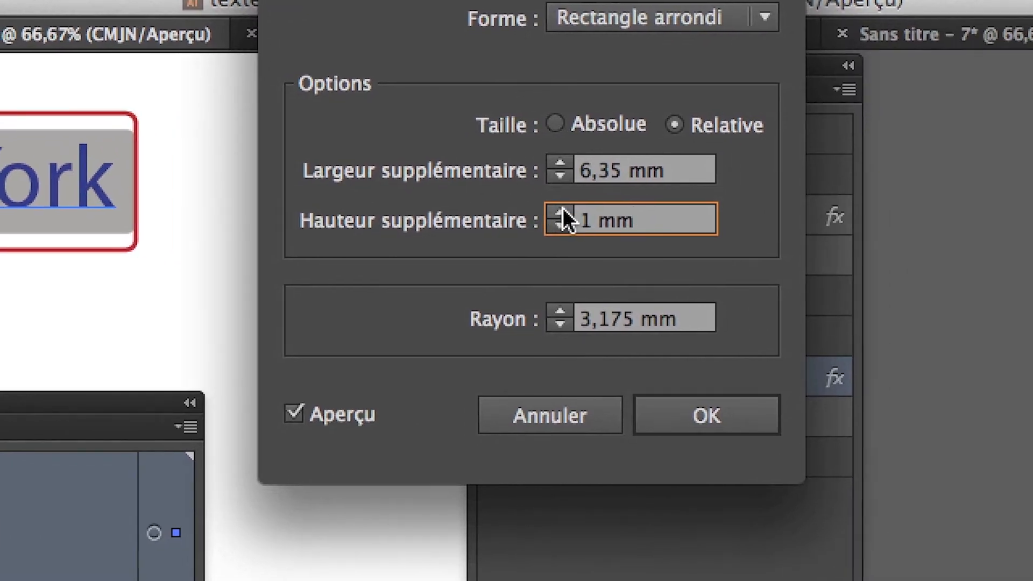
{"action": "left_click", "coordinate": [560, 221]}
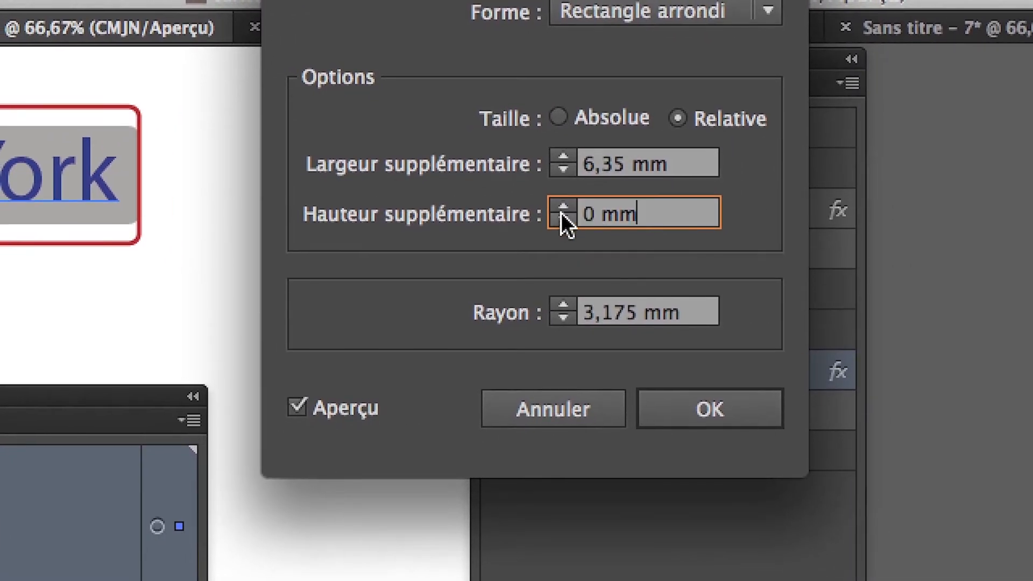
{"action": "left_click", "coordinate": [560, 211]}
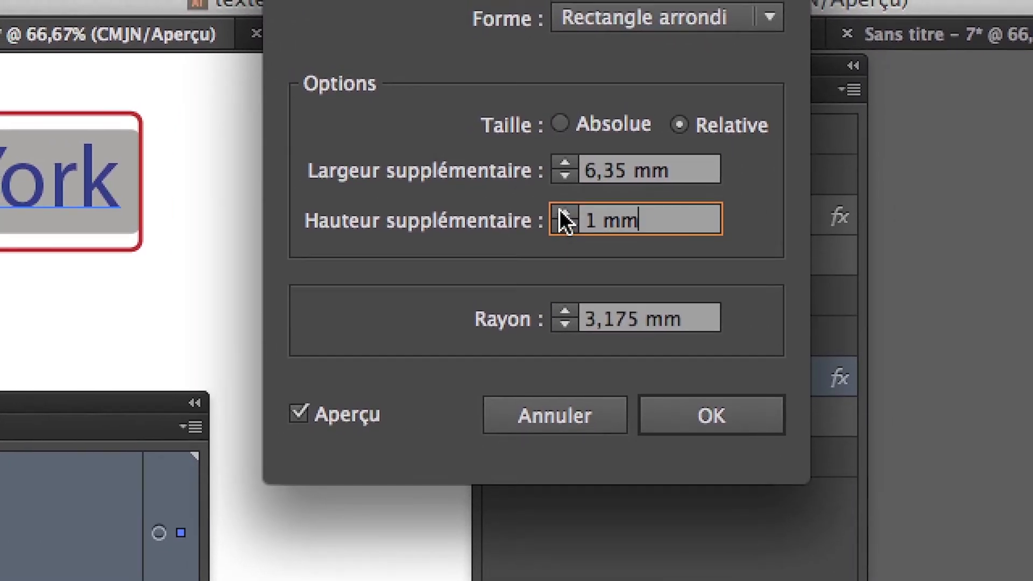
{"action": "left_click", "coordinate": [562, 226]}
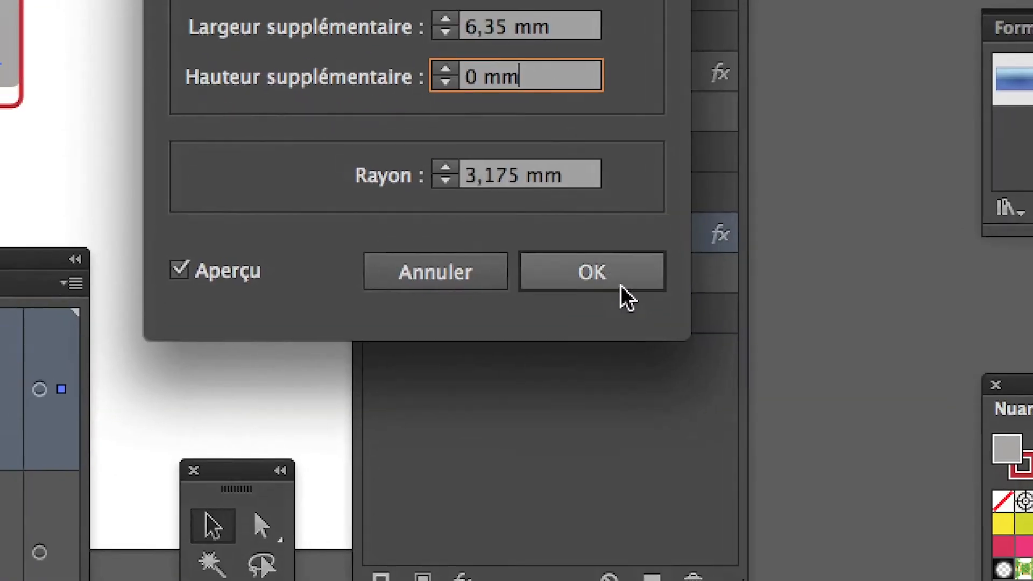
{"action": "left_click", "coordinate": [1020, 436]}
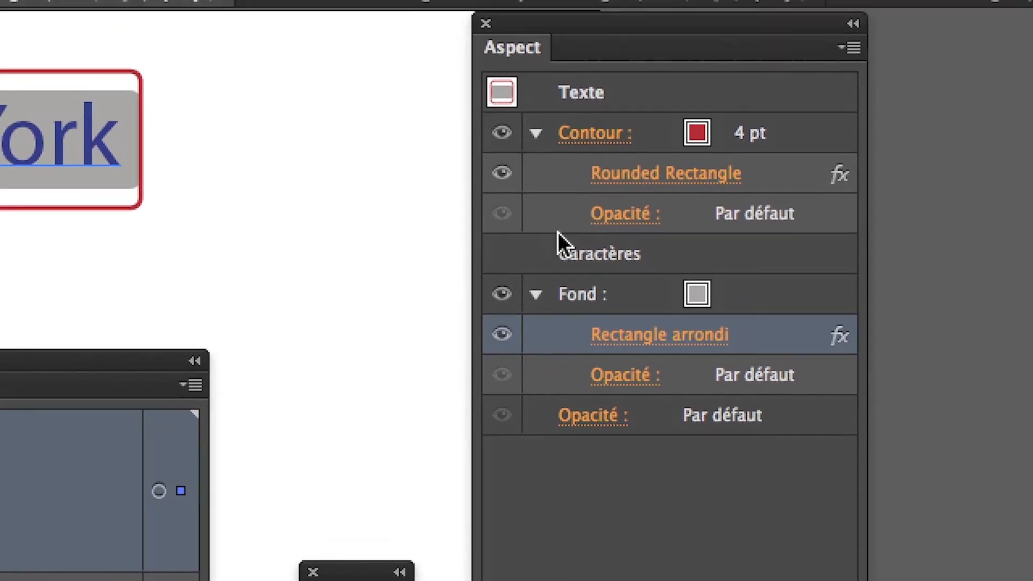
{"action": "left_click", "coordinate": [546, 219]}
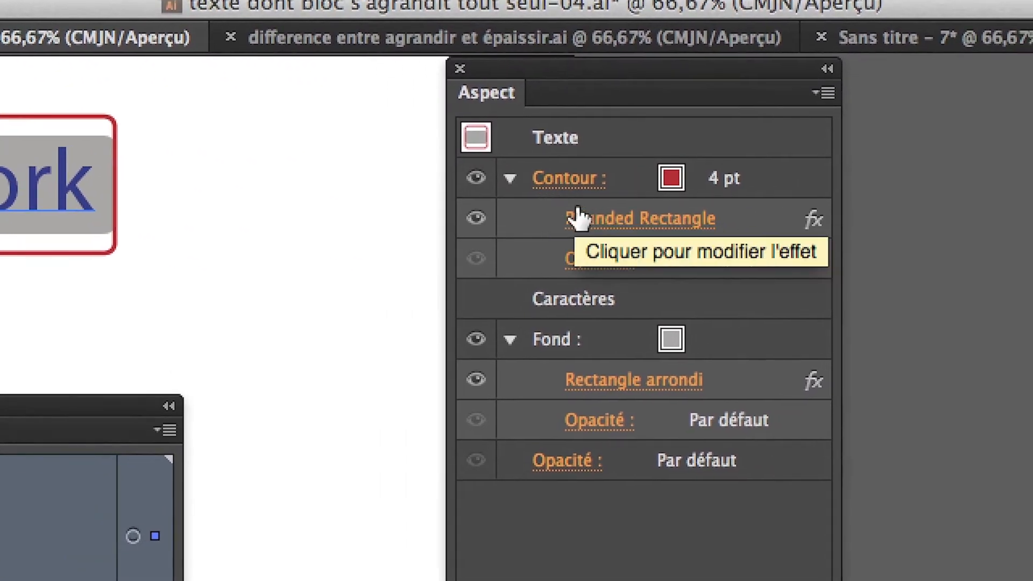
Set the red stroke's Rounded Rectangle effect to 0 mm extra height and apply it.
{"action": "left_click", "coordinate": [580, 217]}
{"action": "triple_click", "coordinate": [580, 213]}
{"action": "type", "text": "6 mm"}
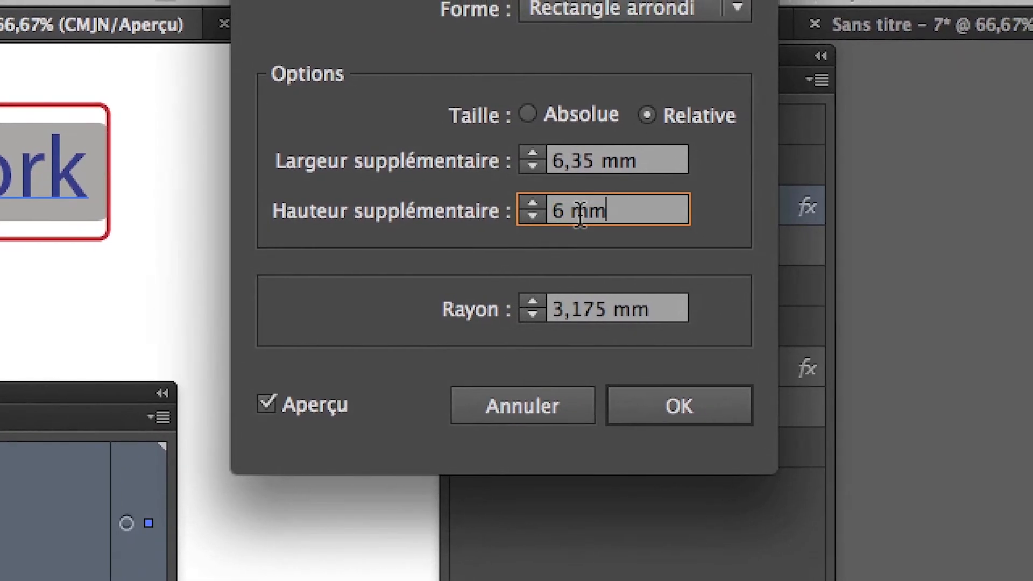
{"action": "triple_click", "coordinate": [580, 213]}
{"action": "type", "text": "0"}
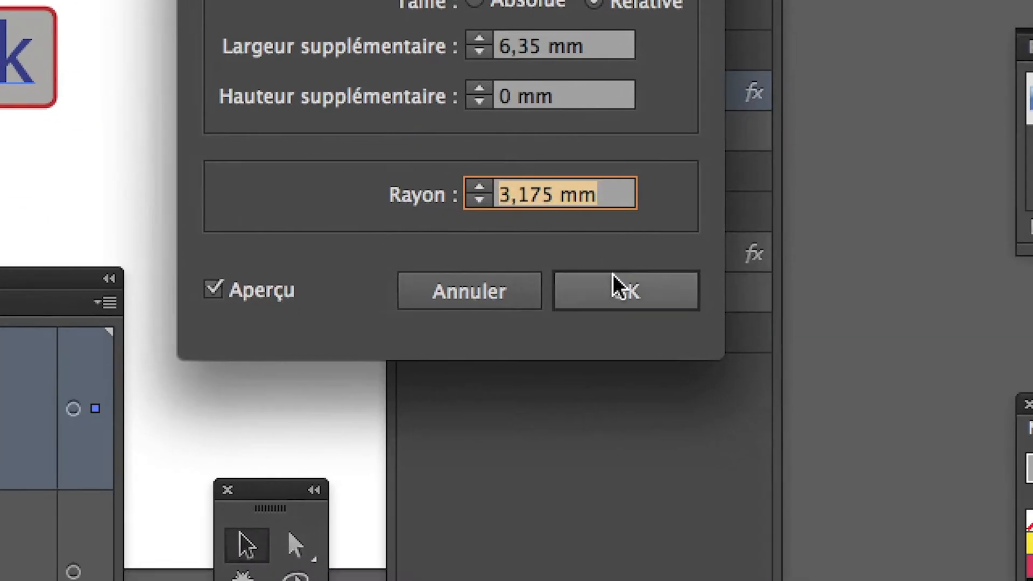
{"action": "left_click", "coordinate": [613, 274]}
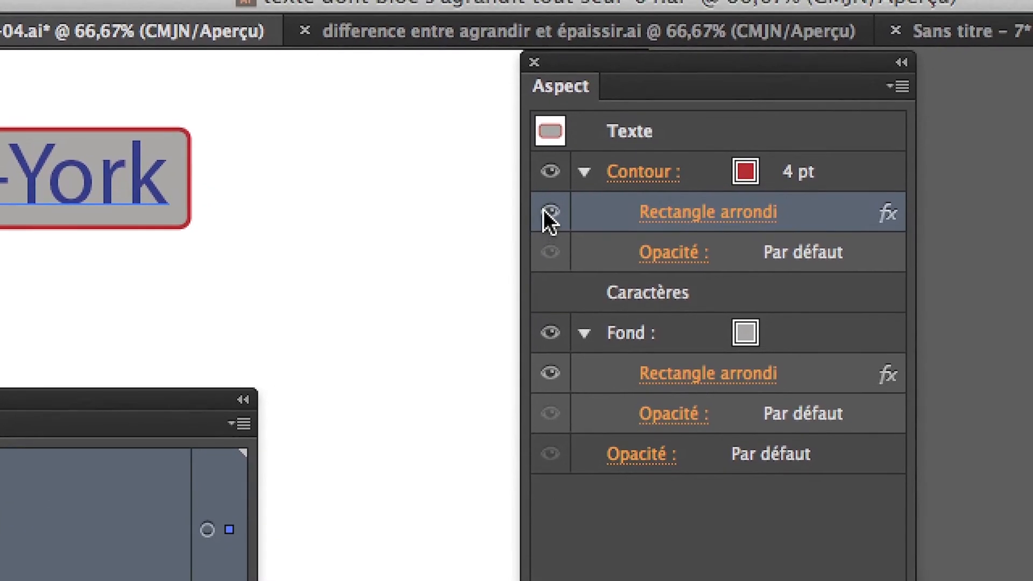
Turn the rounded rectangle effects of the red stroke and the gray fill off and on again to compare their roles.
{"action": "left_click", "coordinate": [604, 187]}
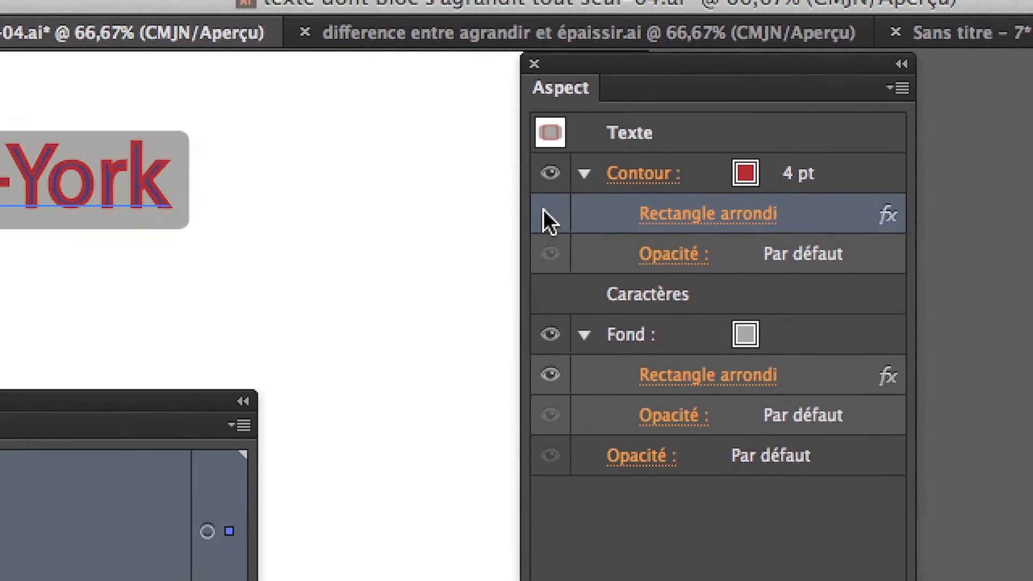
{"action": "left_click", "coordinate": [604, 187]}
{"action": "left_click", "coordinate": [546, 371]}
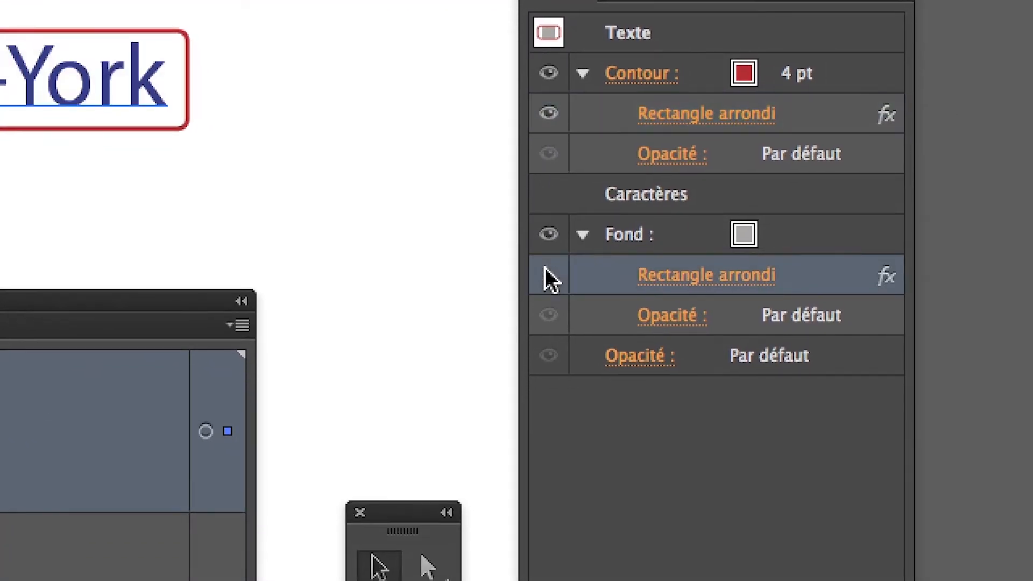
{"action": "left_click", "coordinate": [547, 275]}
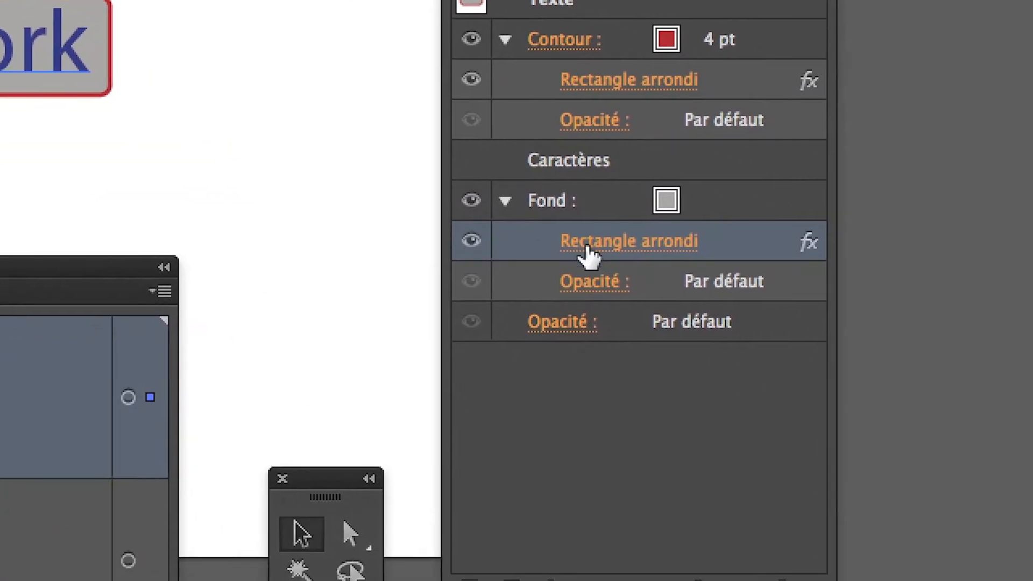
Set the extra height of the gray fill's Rounded Rectangle effect to 1,455 mm and apply it.
{"action": "left_click", "coordinate": [546, 351]}
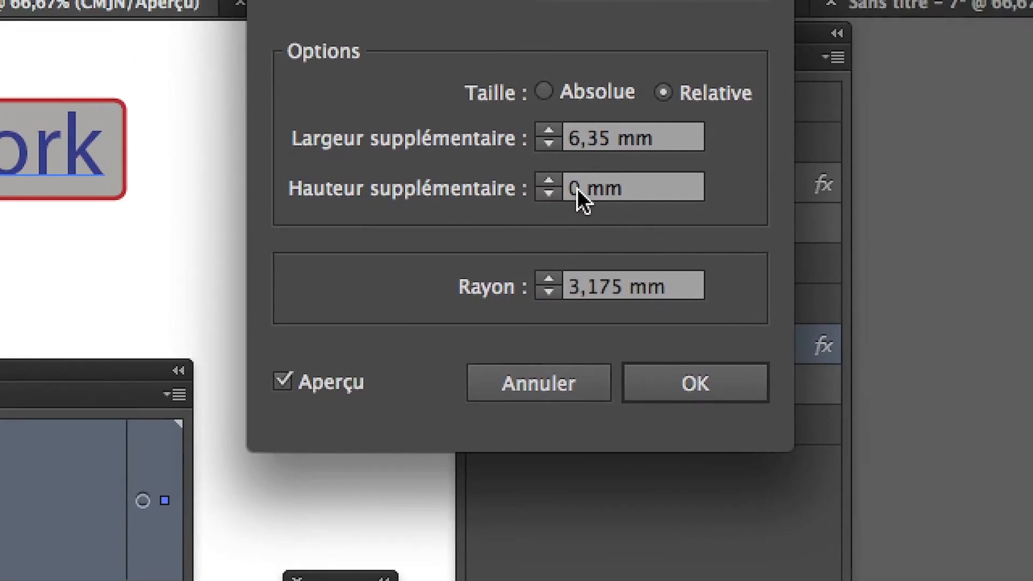
{"action": "left_click", "coordinate": [577, 185]}
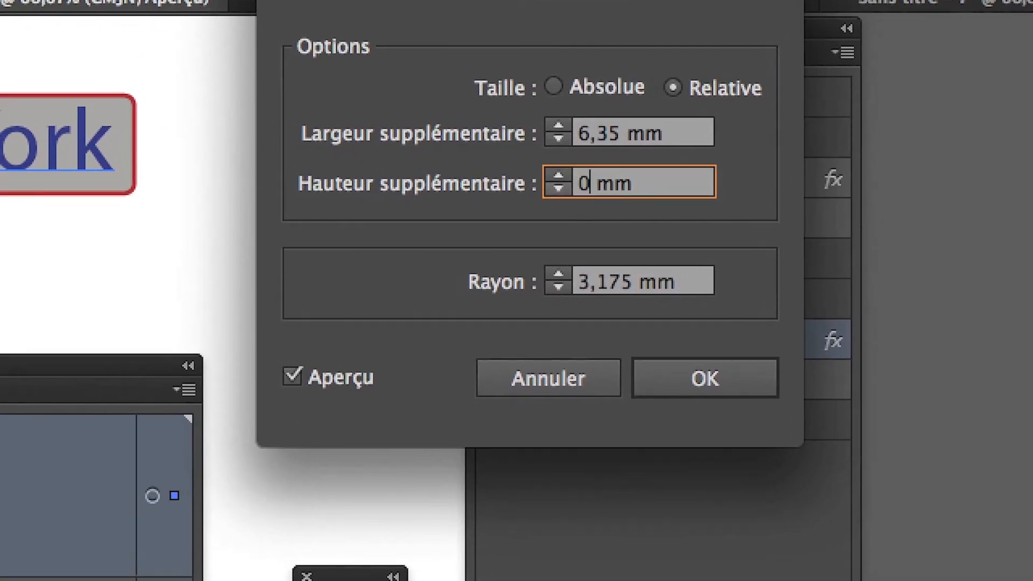
{"action": "type", "text": ",455"}
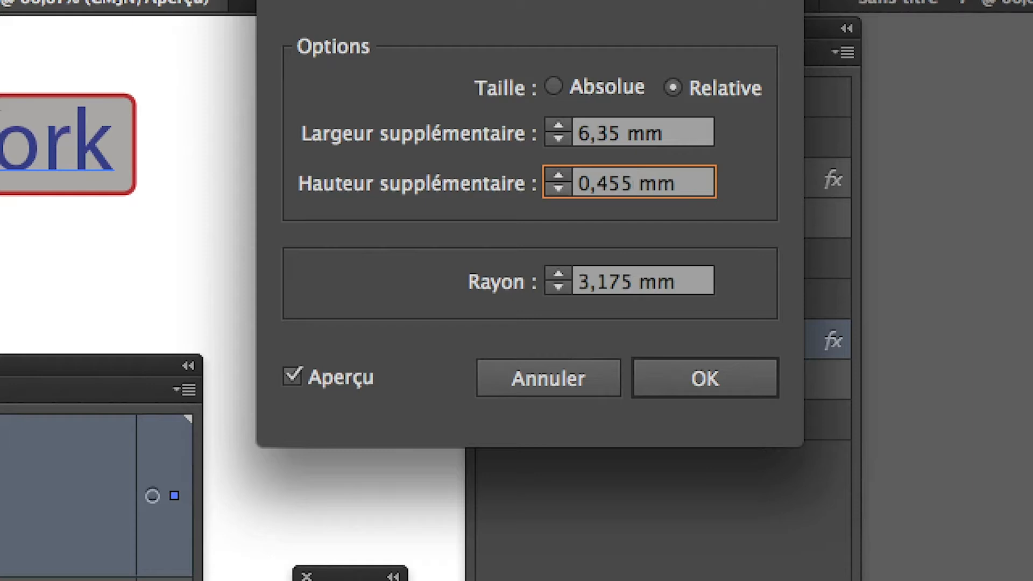
{"action": "key", "text": "Tab"}
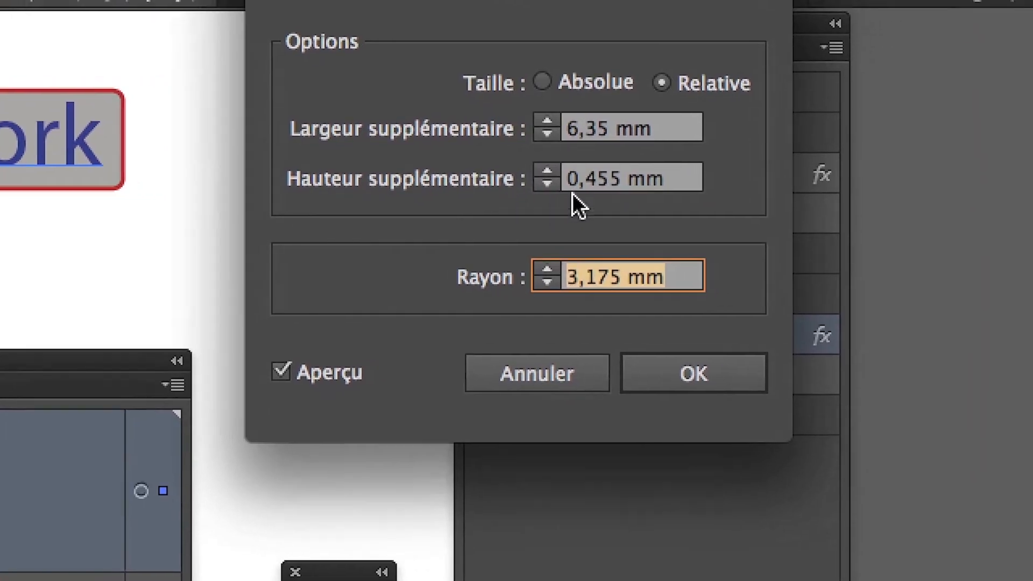
{"action": "double_click", "coordinate": [565, 182]}
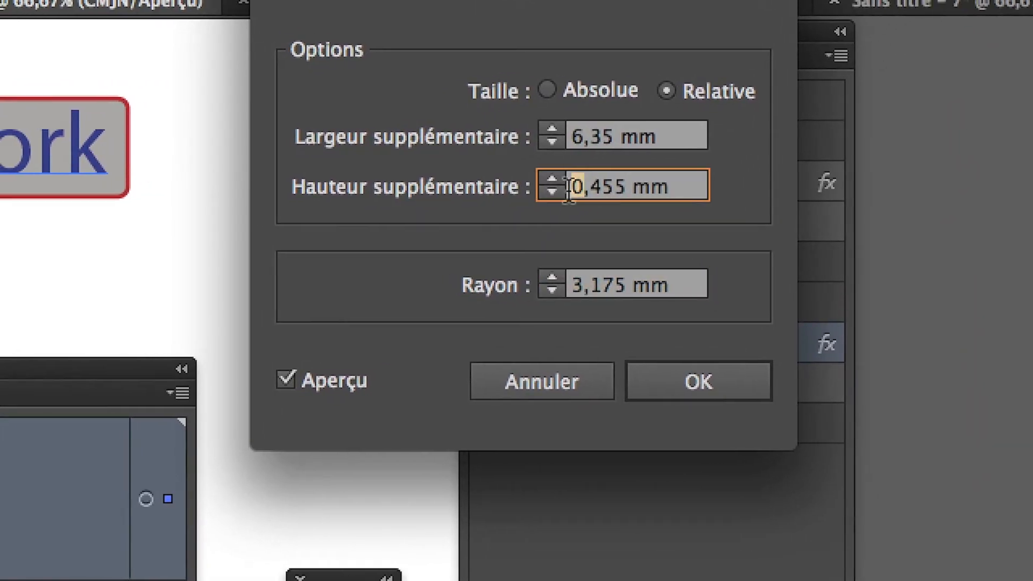
{"action": "type", "text": "1"}
{"action": "key", "text": "Tab"}
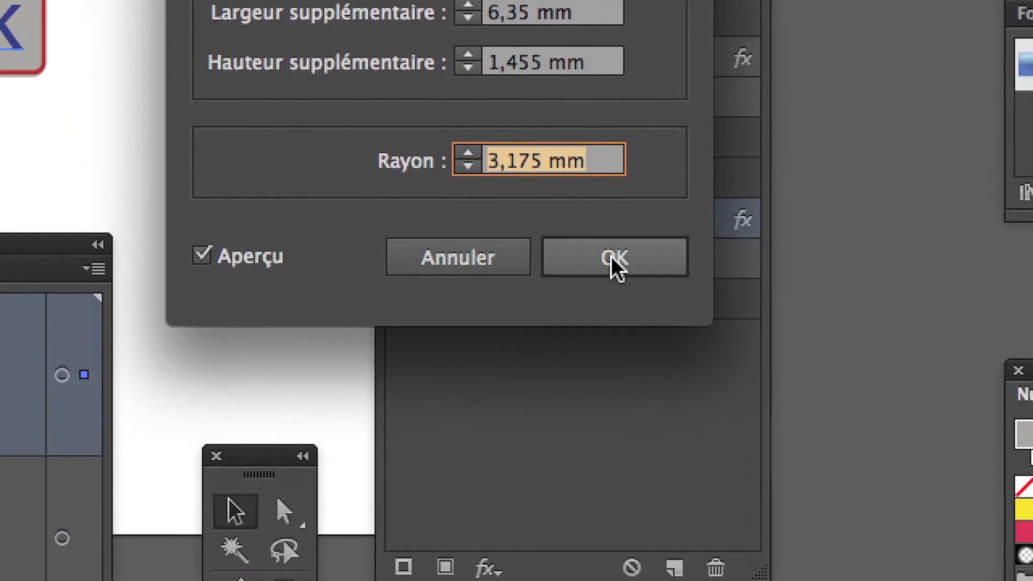
{"action": "left_click", "coordinate": [699, 381]}
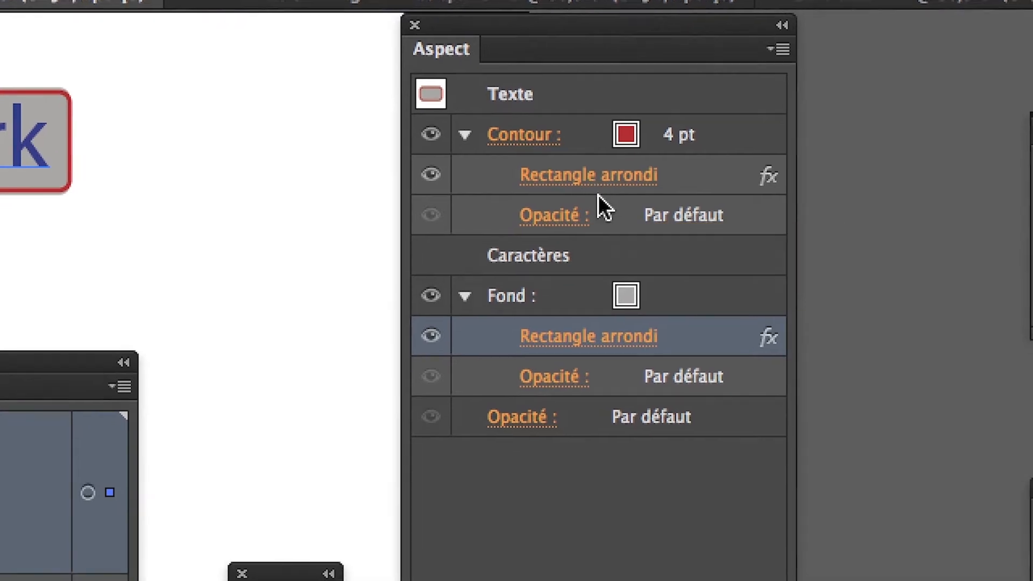
Hide the red stroke's rounded rectangle effect and copy the gray fill's rounded rectangle effect onto the stroke.
{"action": "left_click_drag", "start_coordinate": [624, 253], "coordinate": [635, 99]}
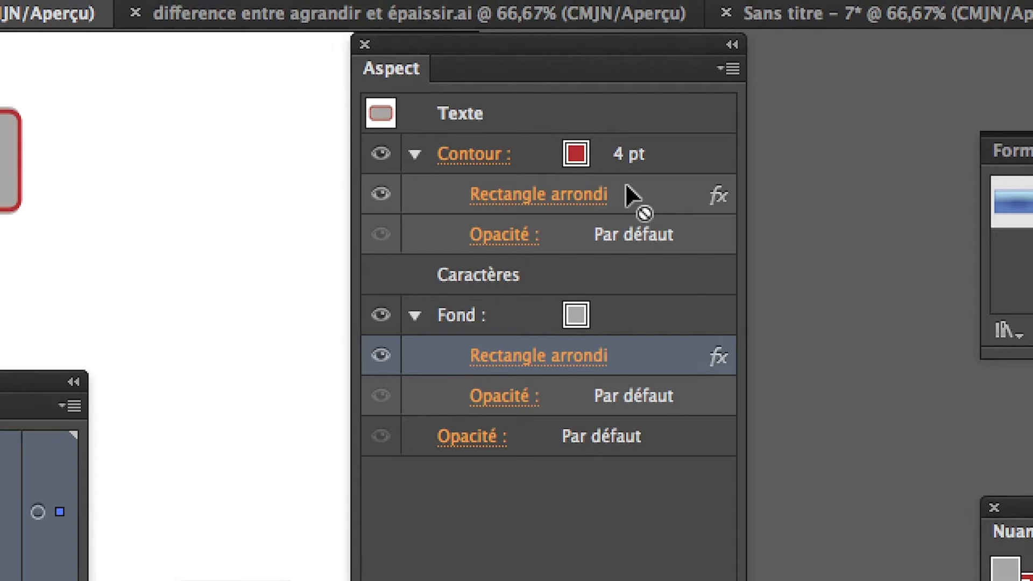
{"action": "left_click_drag", "start_coordinate": [626, 185], "coordinate": [628, 185]}
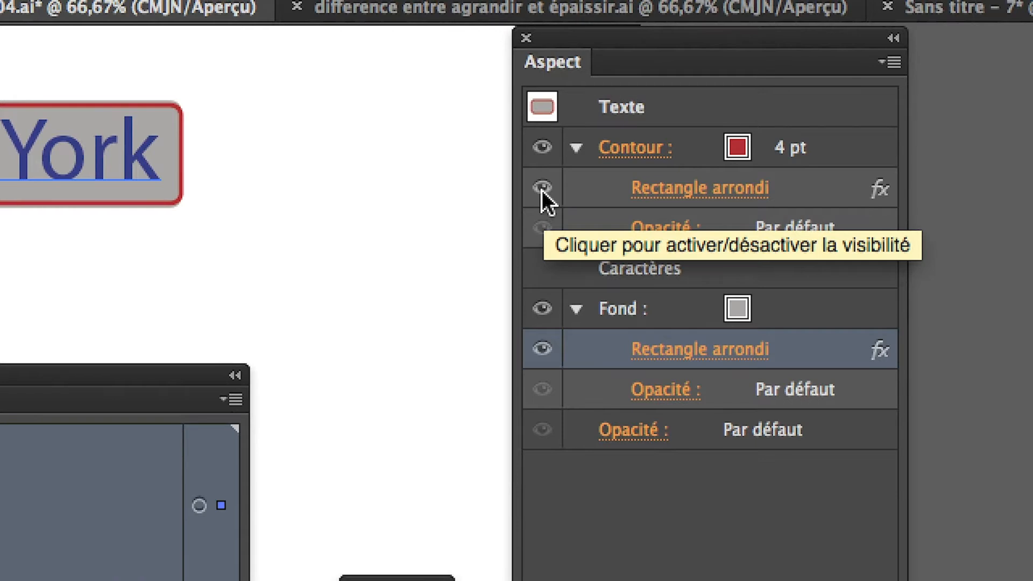
{"action": "left_click", "coordinate": [541, 189]}
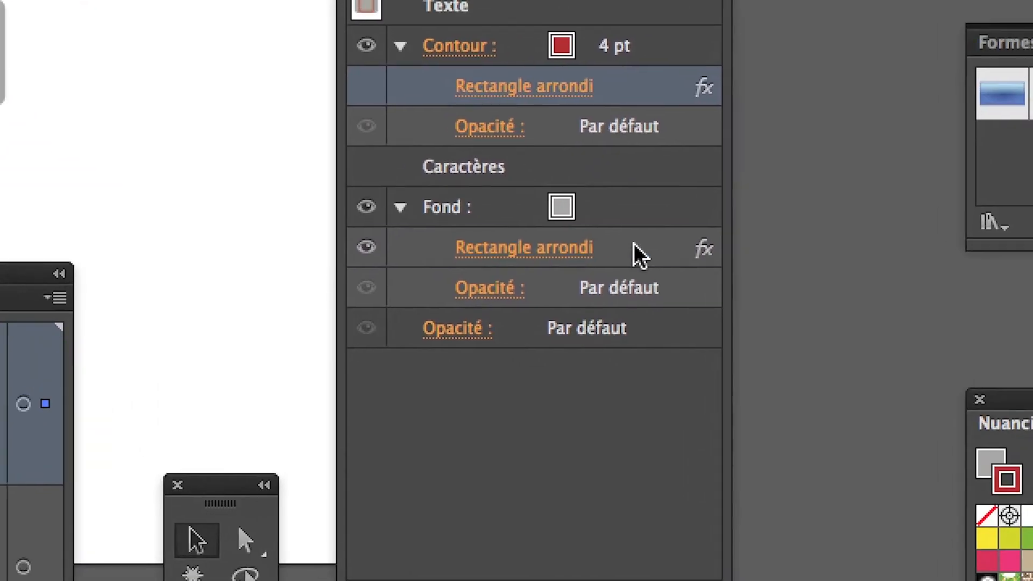
{"action": "left_click_drag", "start_coordinate": [634, 245], "coordinate": [535, 45]}
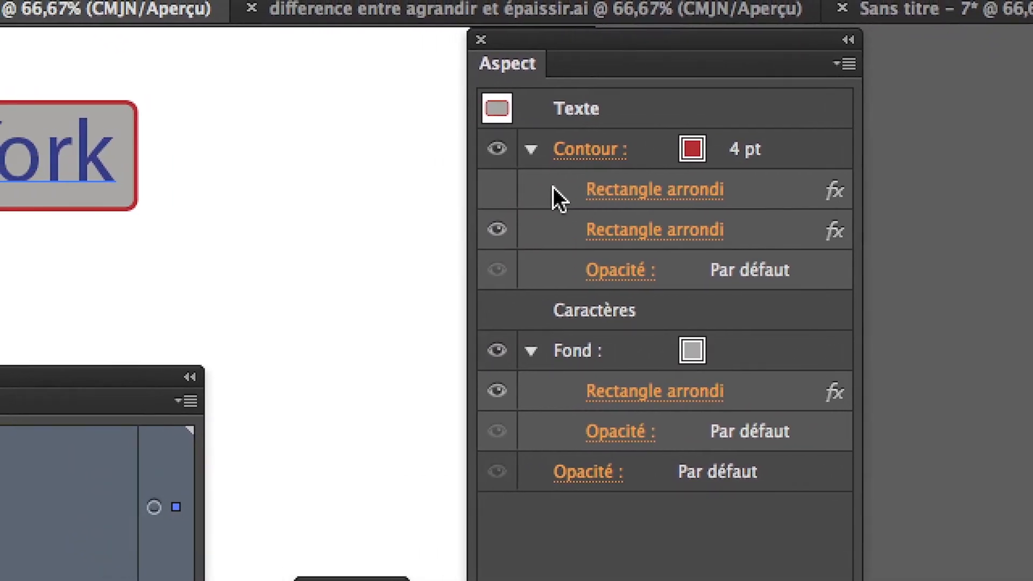
Delete the hidden original rounded rectangle effect from the red stroke, keeping only the copied one.
{"action": "left_click", "coordinate": [555, 189]}
{"action": "left_click", "coordinate": [592, 231], "text": "shift"}
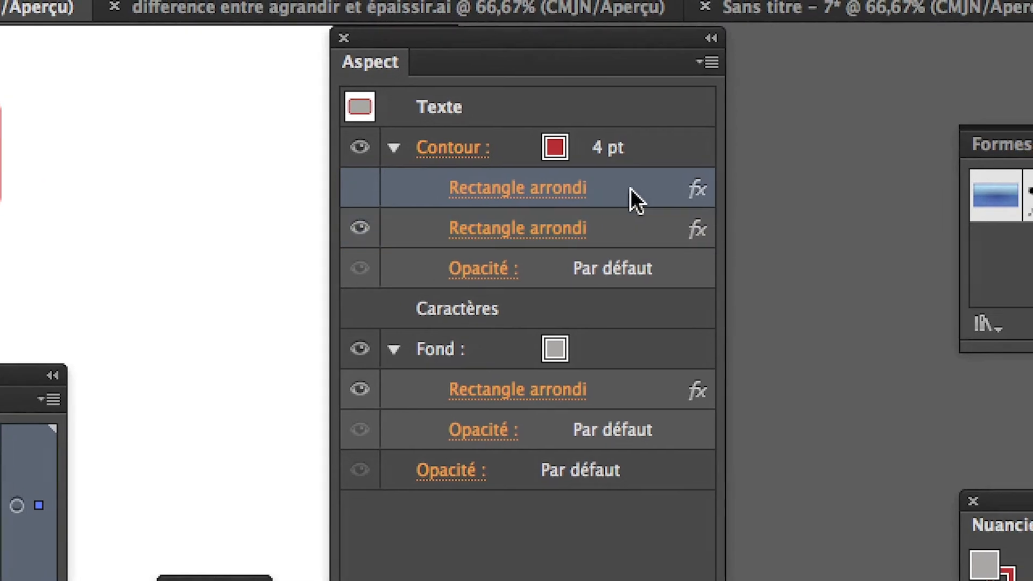
{"action": "left_click_drag", "start_coordinate": [619, 193], "coordinate": [691, 580]}
{"action": "left_click_drag", "start_coordinate": [645, 361], "coordinate": [645, 362]}
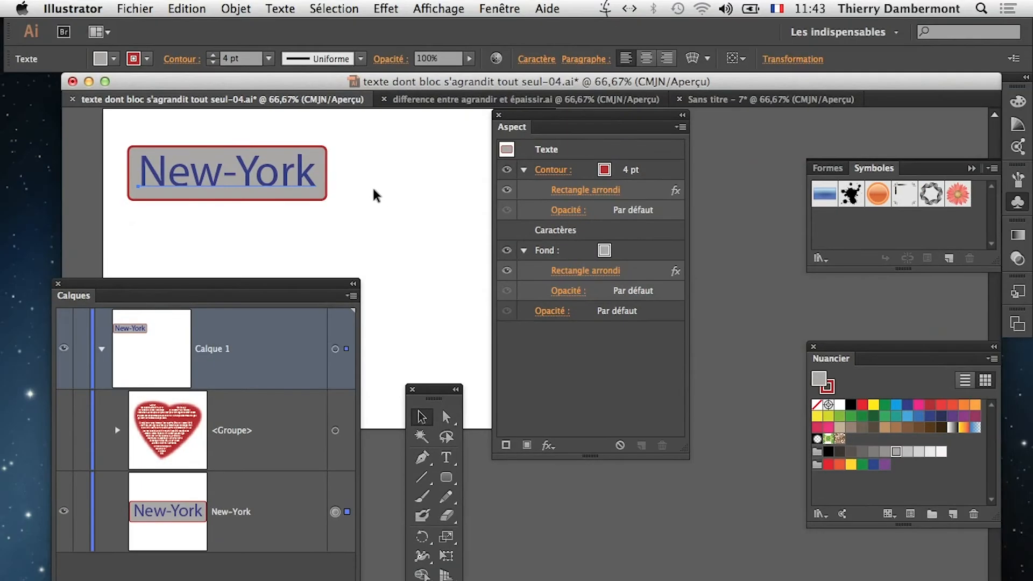
Examine the framed New-York text up close and review the gray fill's Rounded Rectangle settings without changing them.
{"action": "scroll", "coordinate": [263, 182], "scroll_direction": "up", "scroll_amount": 2}
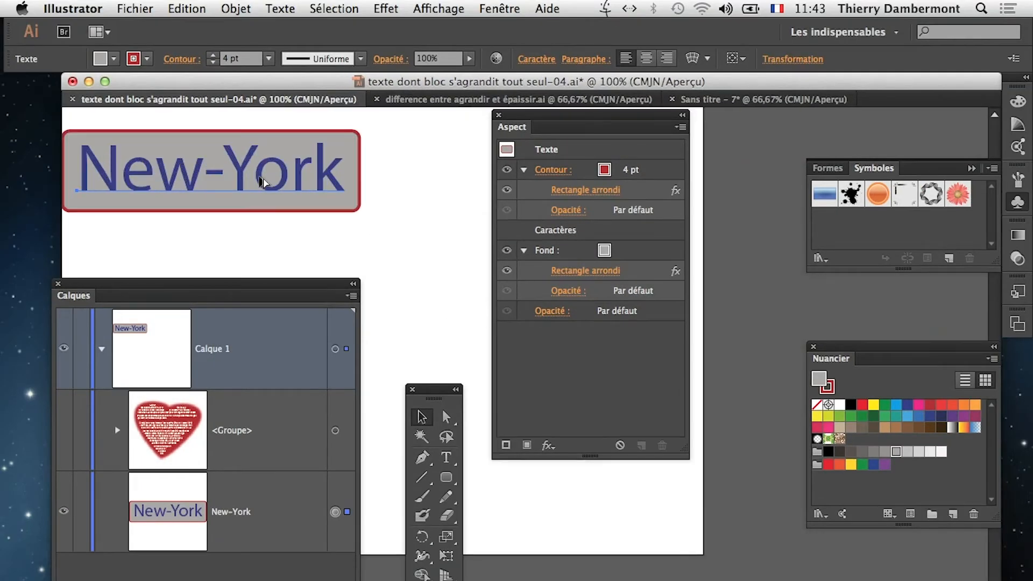
{"action": "left_click_drag", "start_coordinate": [264, 183], "coordinate": [354, 233]}
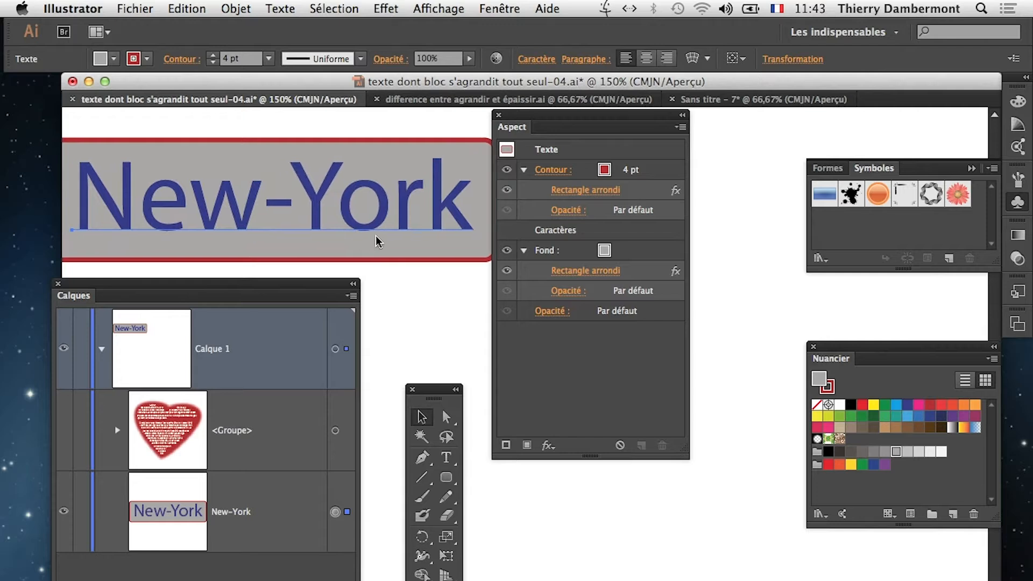
{"action": "left_click_drag", "start_coordinate": [514, 127], "coordinate": [628, 136]}
{"action": "left_click_drag", "start_coordinate": [431, 176], "coordinate": [508, 171]}
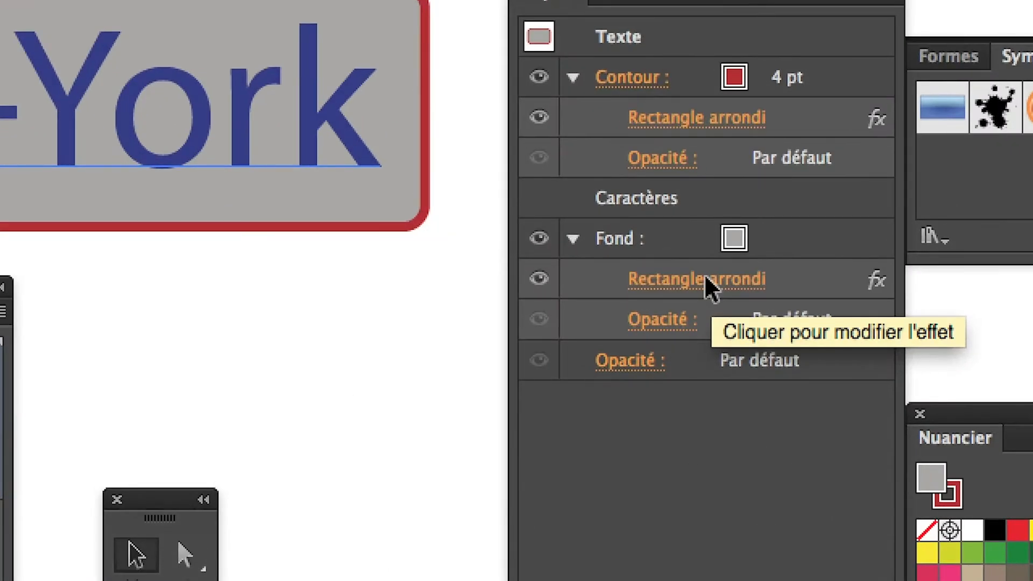
{"action": "left_click", "coordinate": [707, 281]}
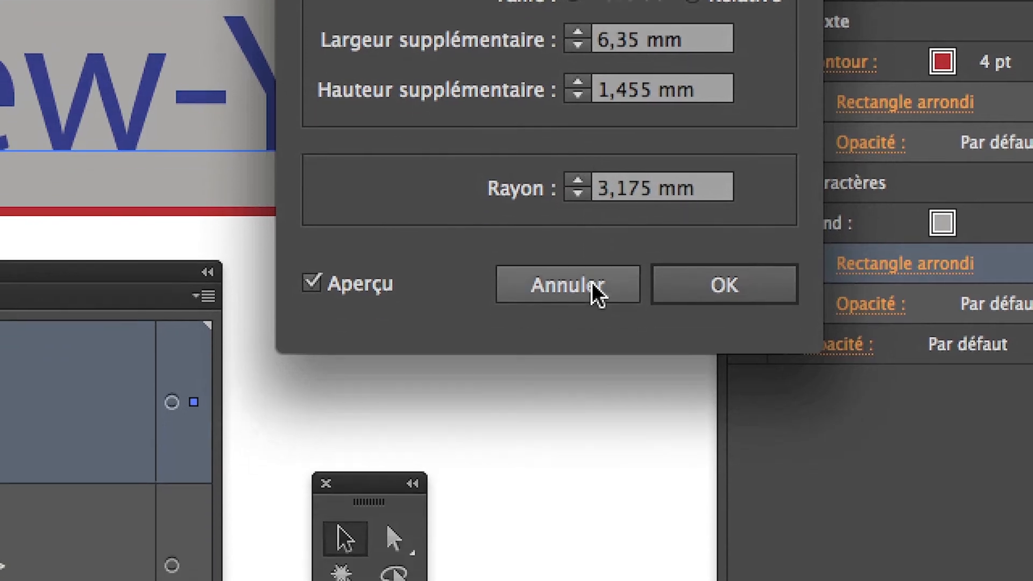
{"action": "left_click", "coordinate": [584, 407]}
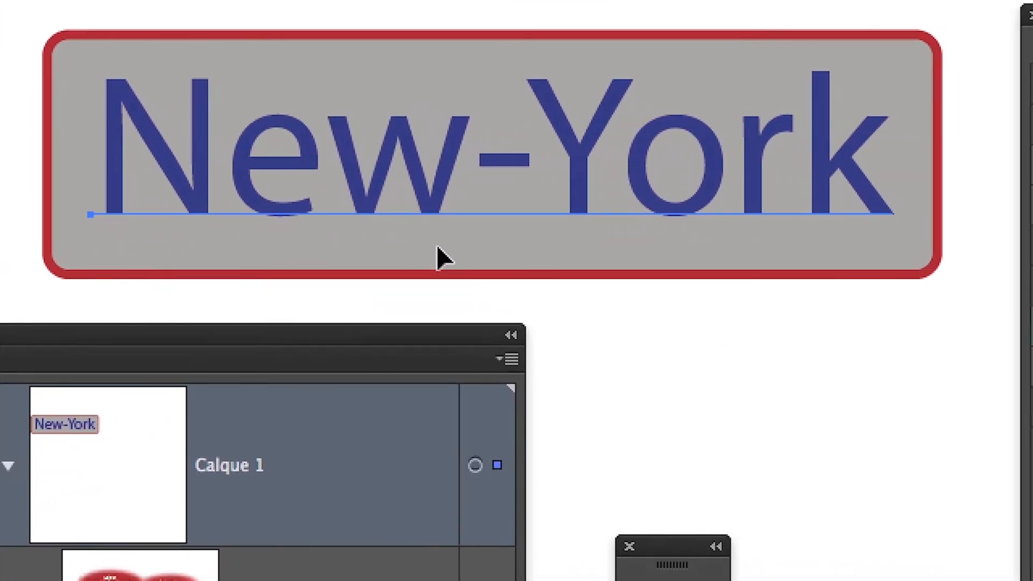
Target the gray fill of the New-York text and open a new Transform effect for it.
{"action": "left_click", "coordinate": [742, 260]}
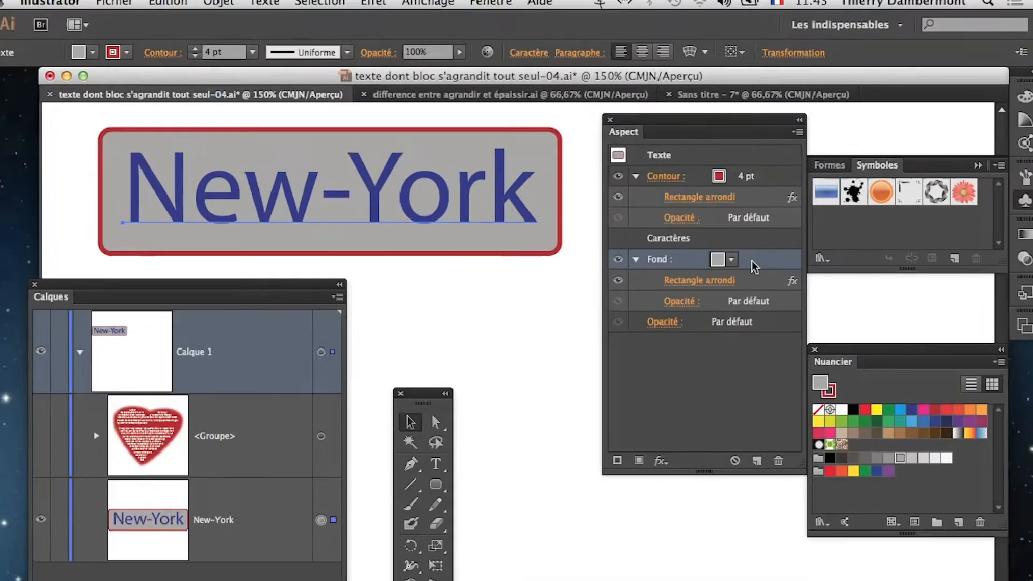
{"action": "key", "text": "super+minus"}
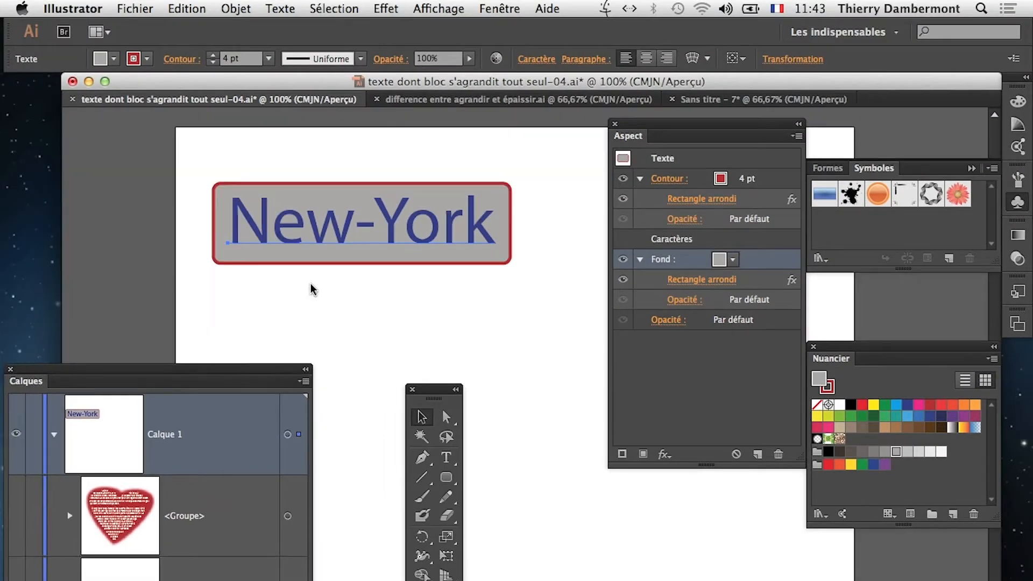
{"action": "left_click_drag", "start_coordinate": [265, 375], "coordinate": [248, 411]}
{"action": "left_click_drag", "start_coordinate": [432, 295], "coordinate": [353, 294]}
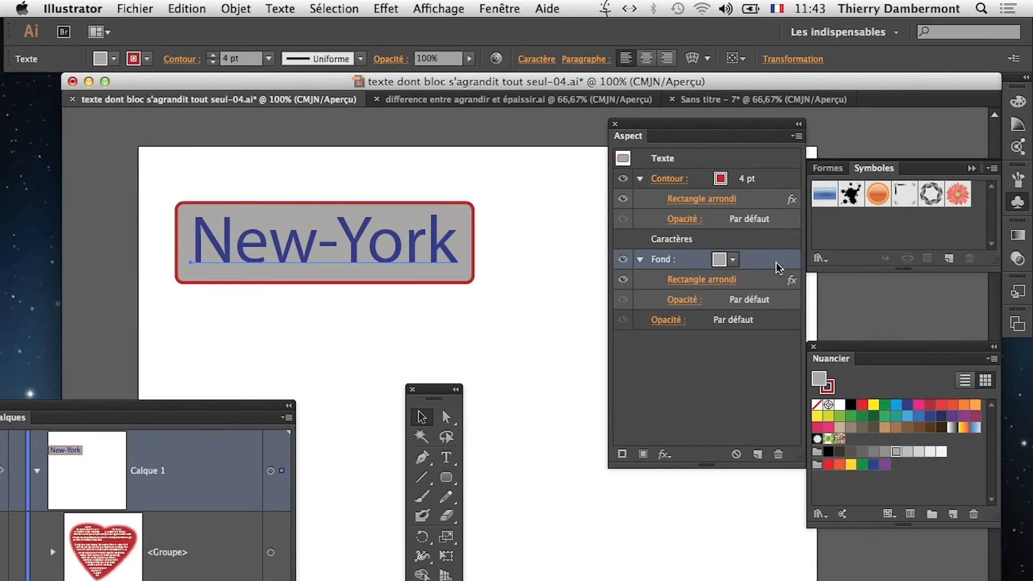
{"action": "left_click", "coordinate": [386, 9]}
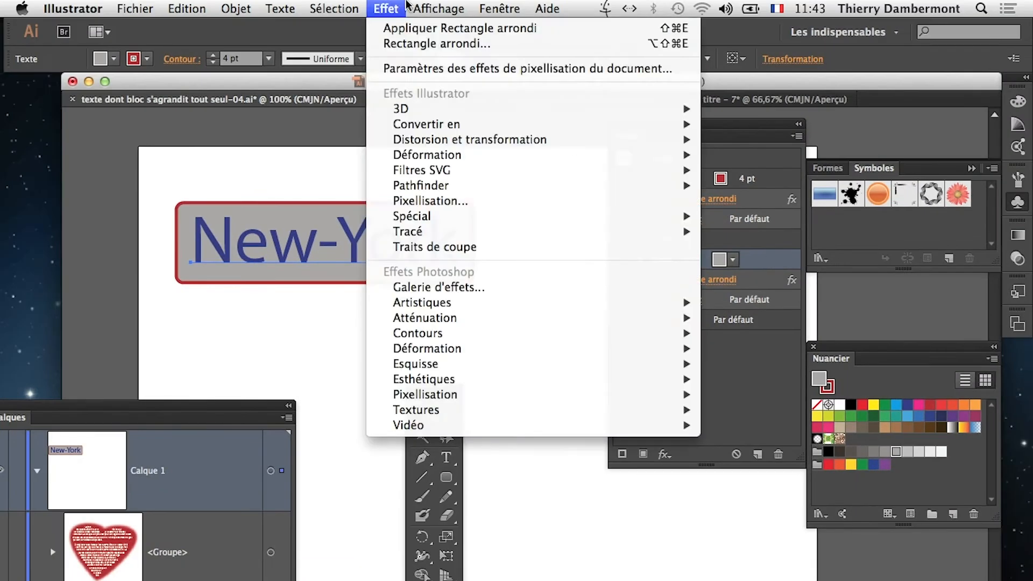
{"action": "mouse_move", "coordinate": [419, 144]}
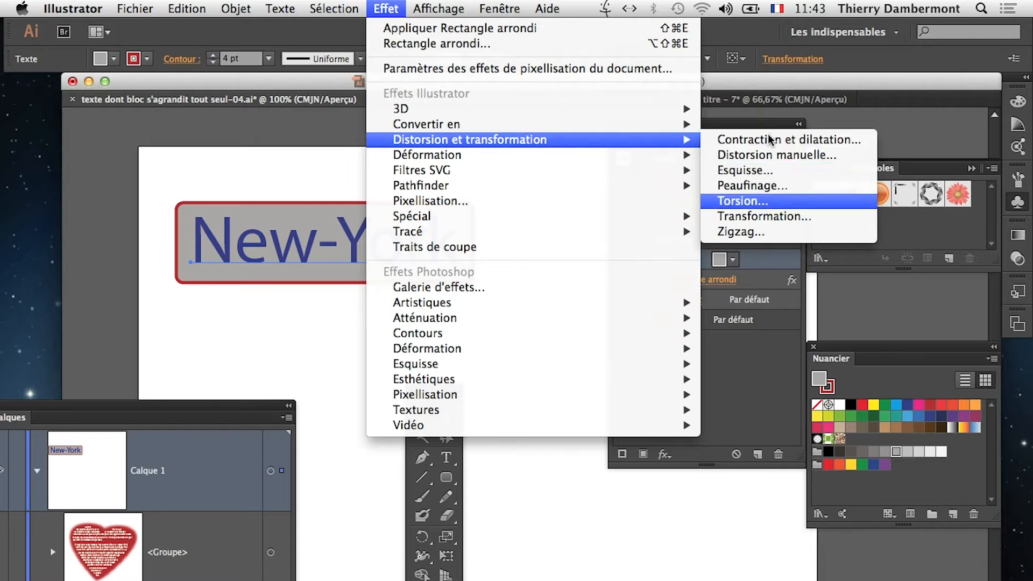
{"action": "left_click", "coordinate": [796, 218]}
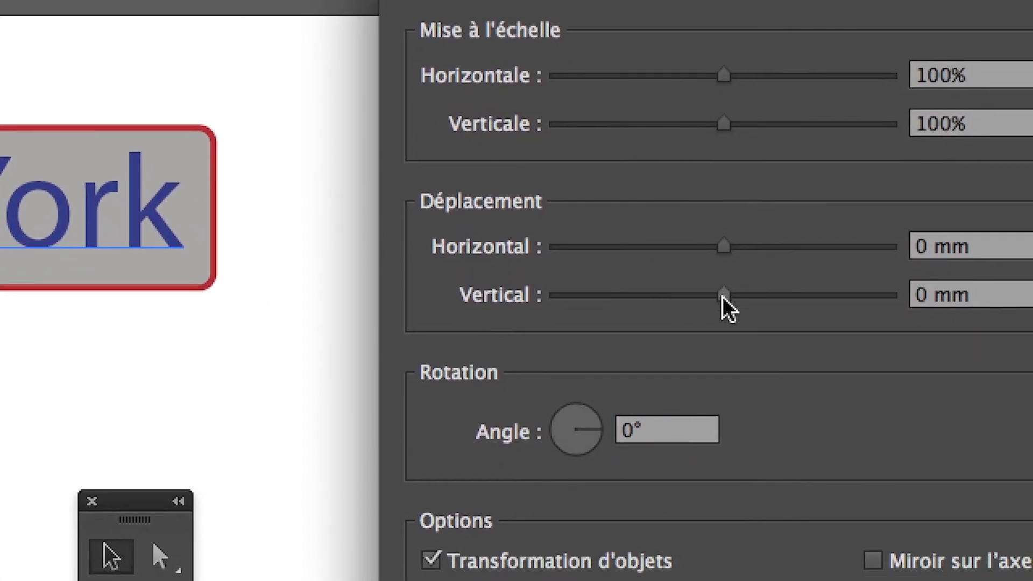
Move the gray fill vertically by -3,175 mm with the Transform effect, keeping the text in view, and apply it.
{"action": "left_click_drag", "start_coordinate": [830, 213], "coordinate": [836, 213]}
{"action": "mouse_move", "coordinate": [723, 295]}
{"action": "left_mouse_down"}
{"action": "mouse_move", "coordinate": [698, 293]}
{"action": "mouse_move", "coordinate": [712, 291]}
{"action": "left_mouse_up"}
{"action": "mouse_move", "coordinate": [709, 293]}
{"action": "left_mouse_down"}
{"action": "mouse_move", "coordinate": [719, 295]}
{"action": "mouse_move", "coordinate": [709, 292]}
{"action": "left_mouse_up"}
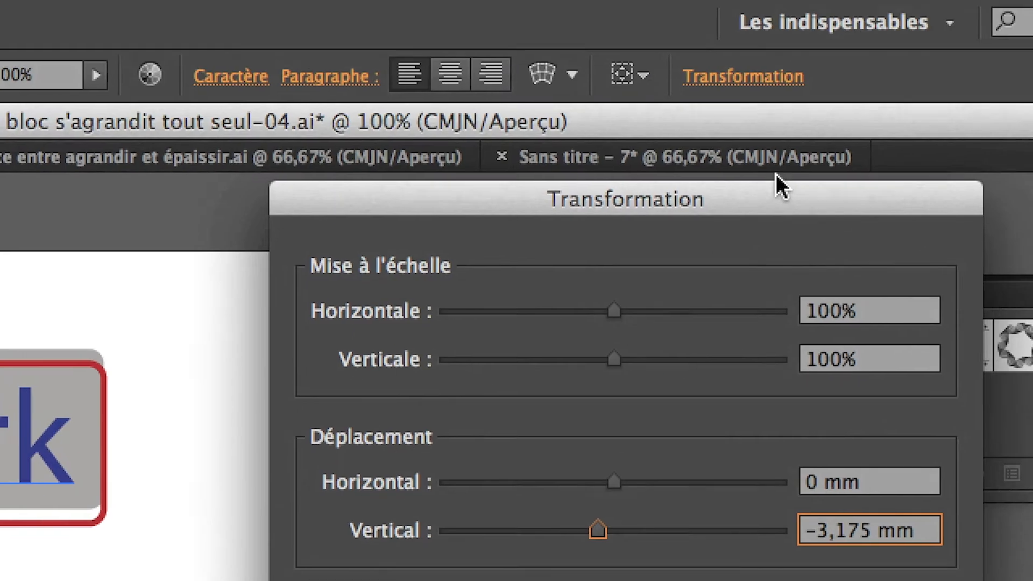
{"action": "left_click_drag", "start_coordinate": [775, 180], "coordinate": [569, 357]}
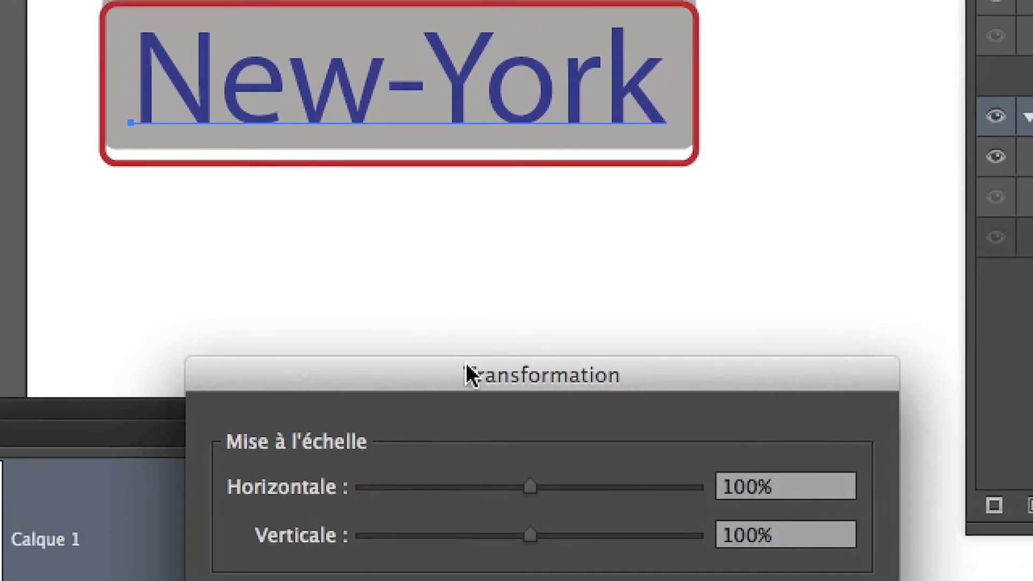
{"action": "left_click_drag", "start_coordinate": [385, 495], "coordinate": [441, 366]}
{"action": "left_click_drag", "start_coordinate": [485, 331], "coordinate": [651, 166]}
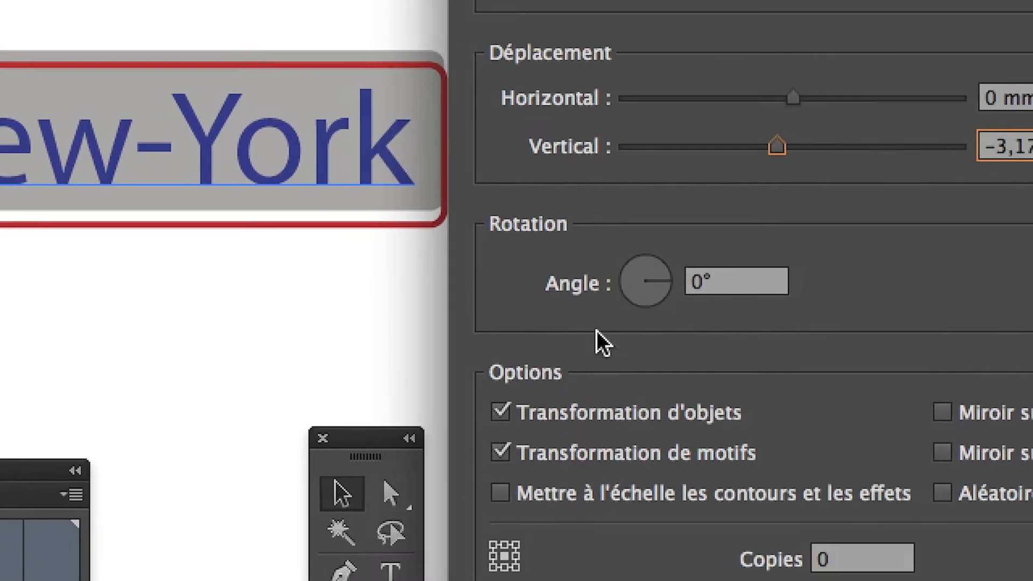
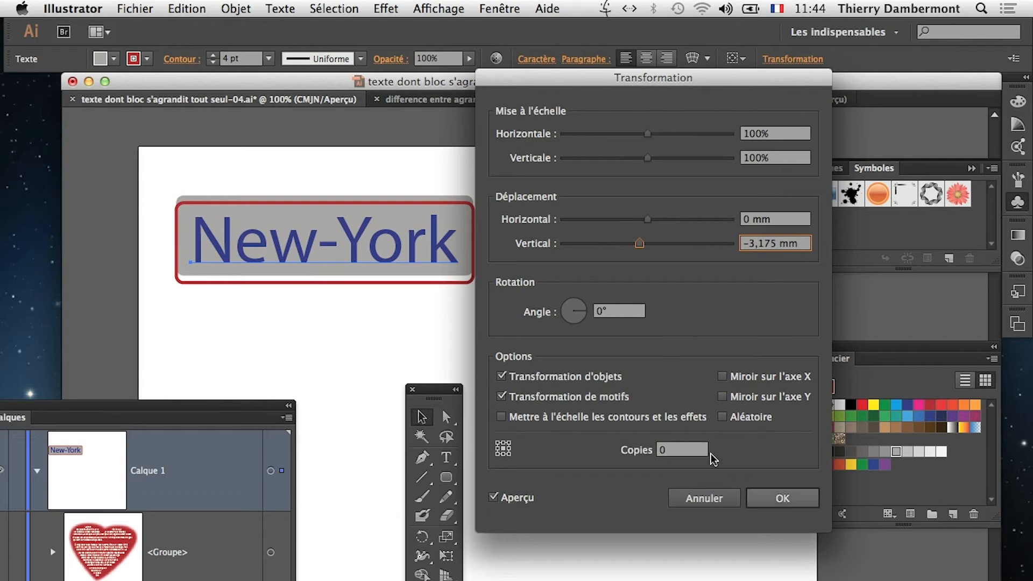
{"action": "left_click", "coordinate": [790, 500]}
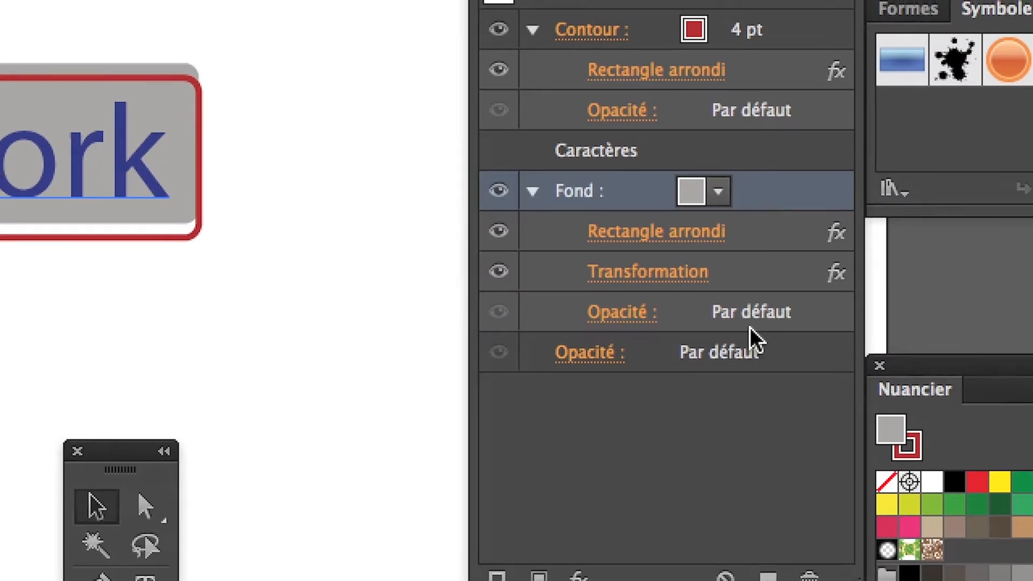
Copy the gray fill's Transform effect onto the red stroke of the New-York text, and deselect the text.
{"action": "left_click", "coordinate": [733, 300]}
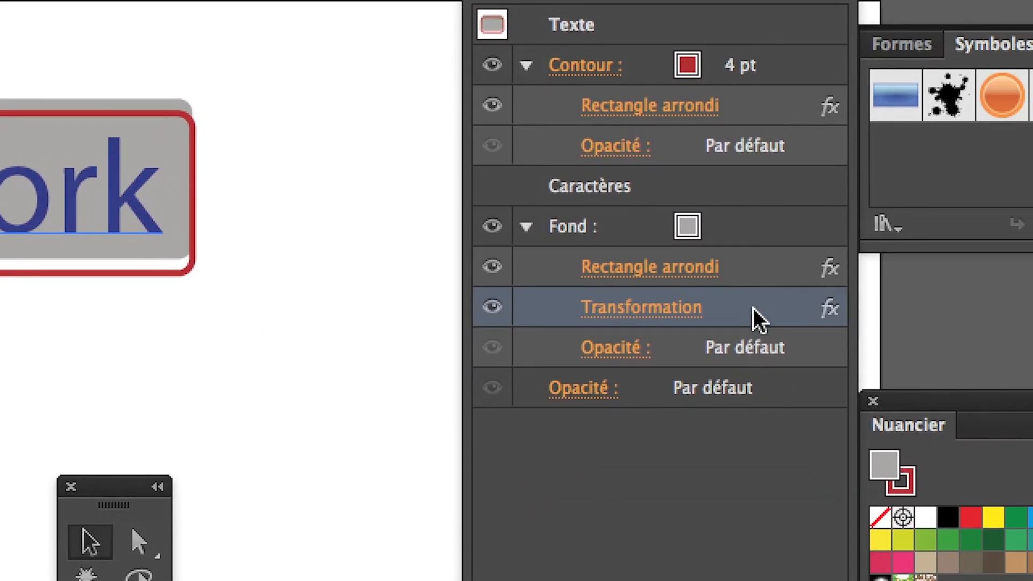
{"action": "left_click_drag", "start_coordinate": [753, 310], "coordinate": [806, 63]}
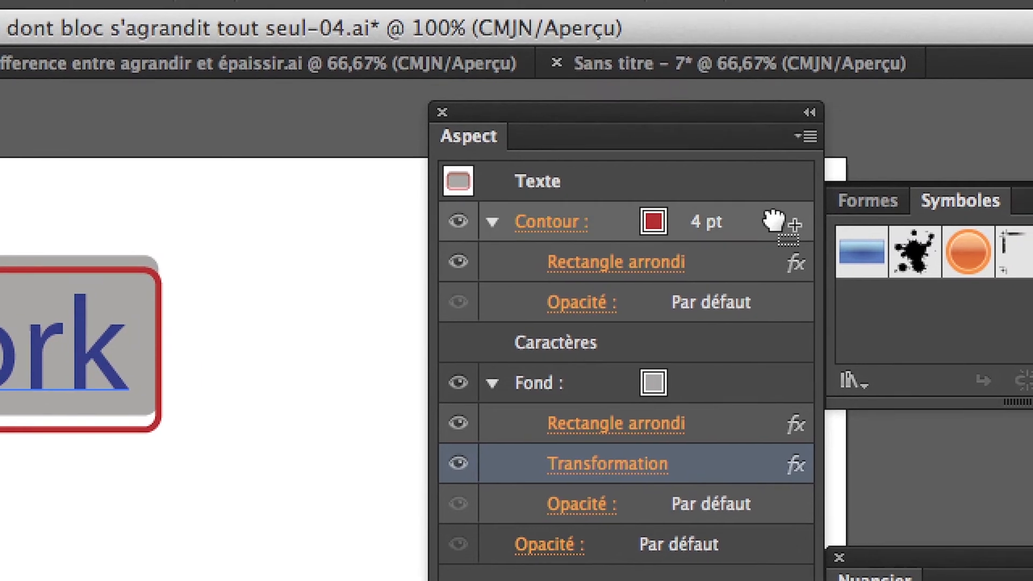
{"action": "left_click_drag", "start_coordinate": [773, 222], "coordinate": [772, 225]}
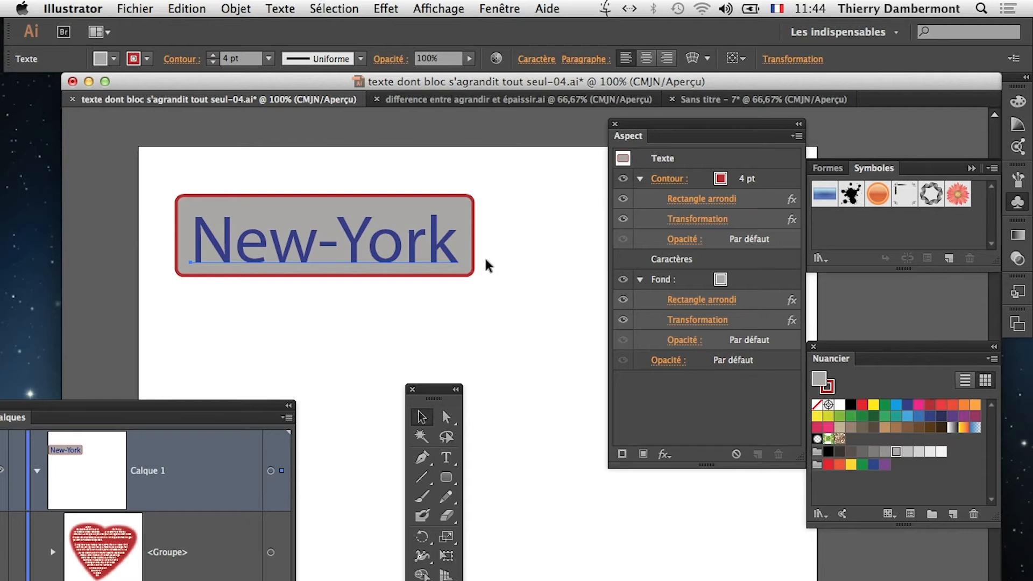
{"action": "left_click", "coordinate": [483, 340]}
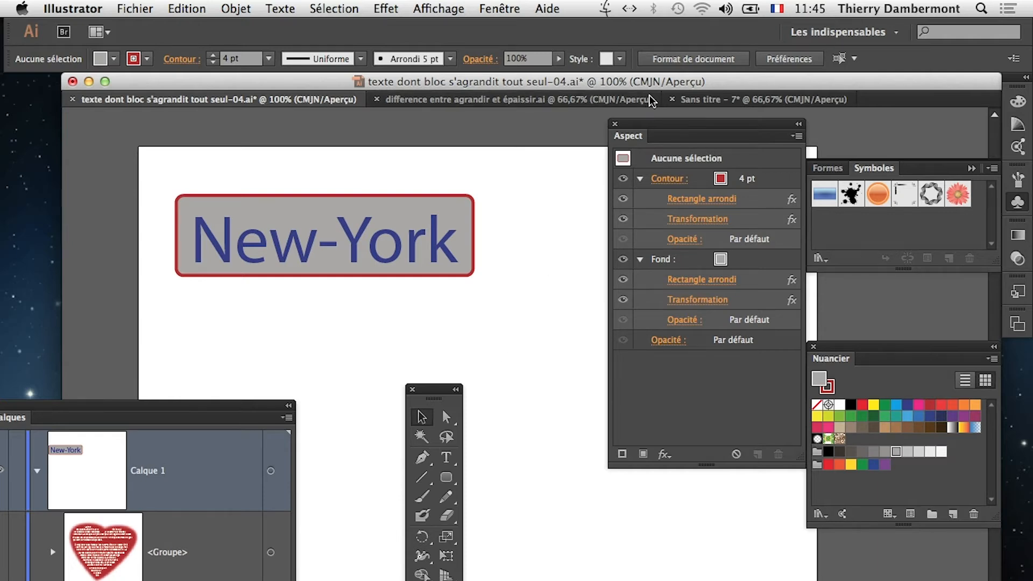
Rearrange the floating Appearance, Tools and Layers panels around the upper part of the document.
{"action": "left_click_drag", "start_coordinate": [654, 135], "coordinate": [600, 131]}
{"action": "left_click_drag", "start_coordinate": [449, 399], "coordinate": [105, 137]}
{"action": "left_click_drag", "start_coordinate": [206, 421], "coordinate": [448, 149]}
Set the Layers panel's row size to Grande in its panel options.
{"action": "left_click", "coordinate": [488, 152]}
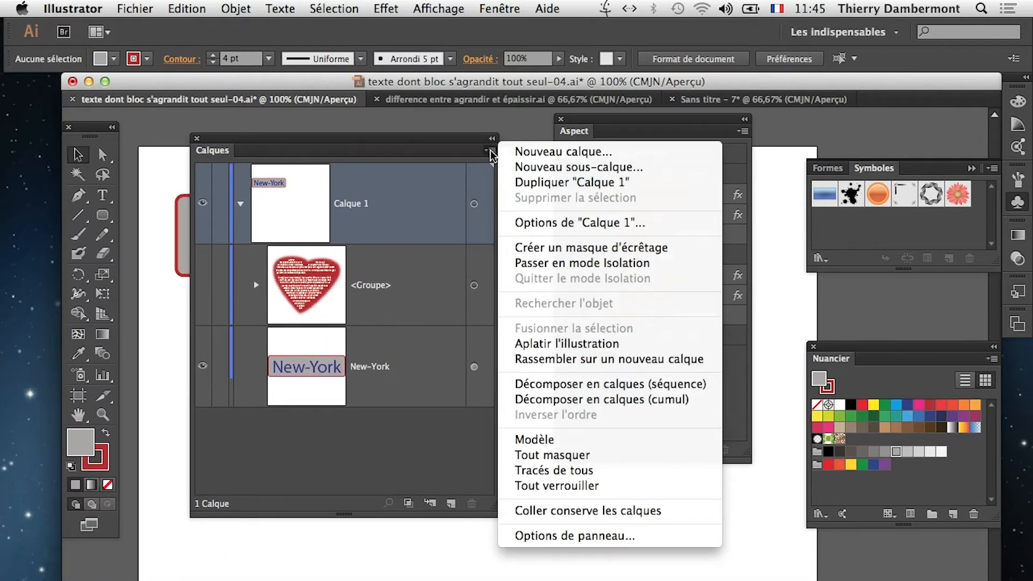
{"action": "left_click", "coordinate": [582, 535]}
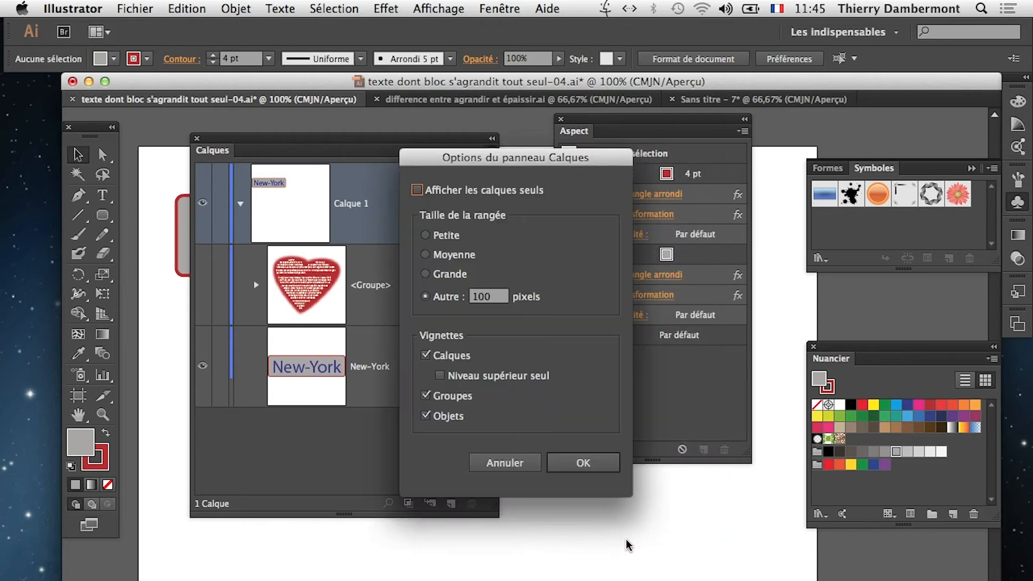
{"action": "left_click", "coordinate": [425, 274]}
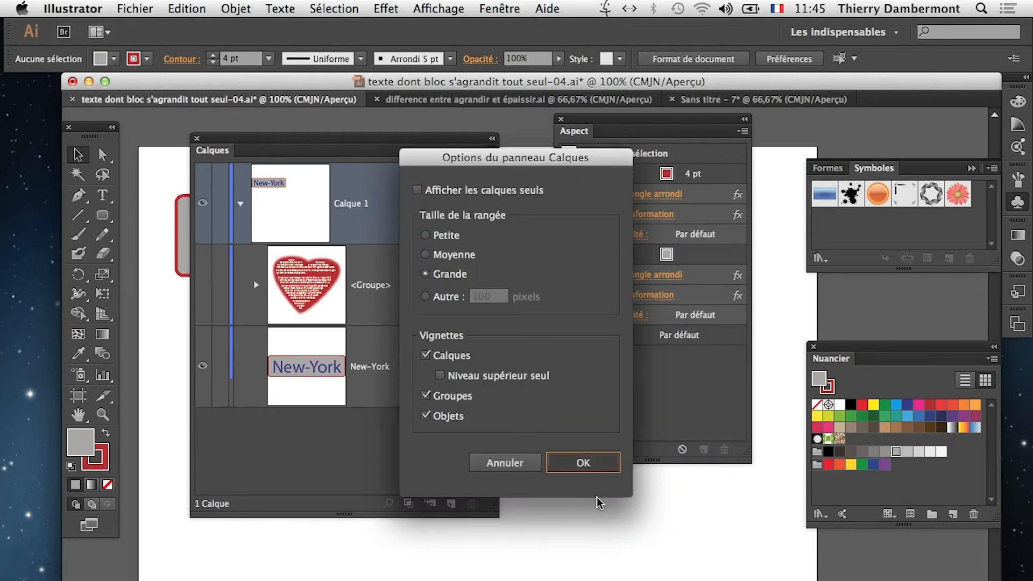
{"action": "left_click", "coordinate": [586, 463]}
Shorten the Layers panel and place it below the New-York text, and make the Appearance panel wider and shorter.
{"action": "left_click_drag", "start_coordinate": [492, 511], "coordinate": [505, 354]}
{"action": "left_click_drag", "start_coordinate": [409, 138], "coordinate": [419, 376]}
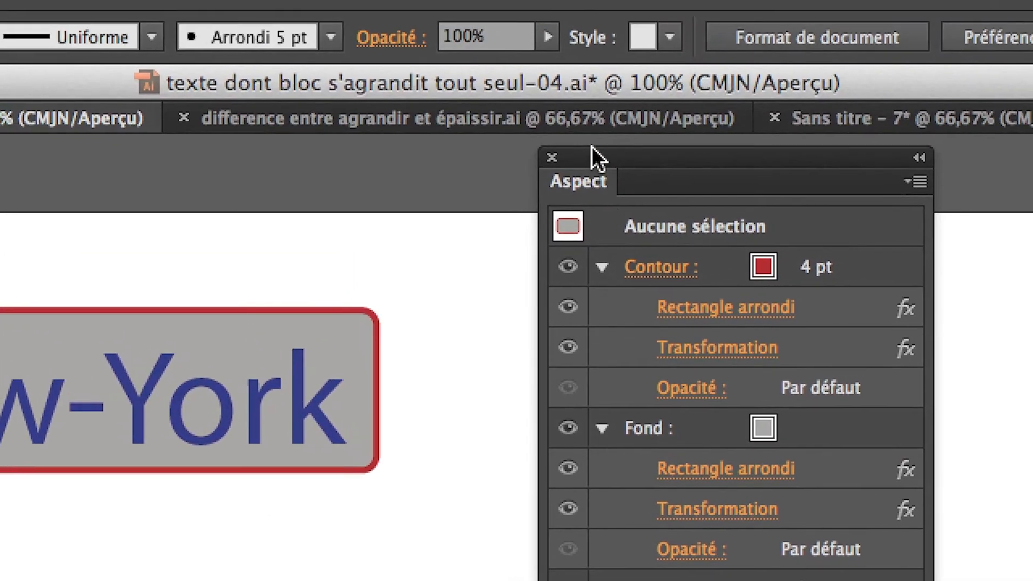
{"action": "mouse_move", "coordinate": [601, 153]}
{"action": "left_mouse_down"}
{"action": "mouse_move", "coordinate": [611, 162]}
{"action": "mouse_move", "coordinate": [617, 144]}
{"action": "left_mouse_up"}
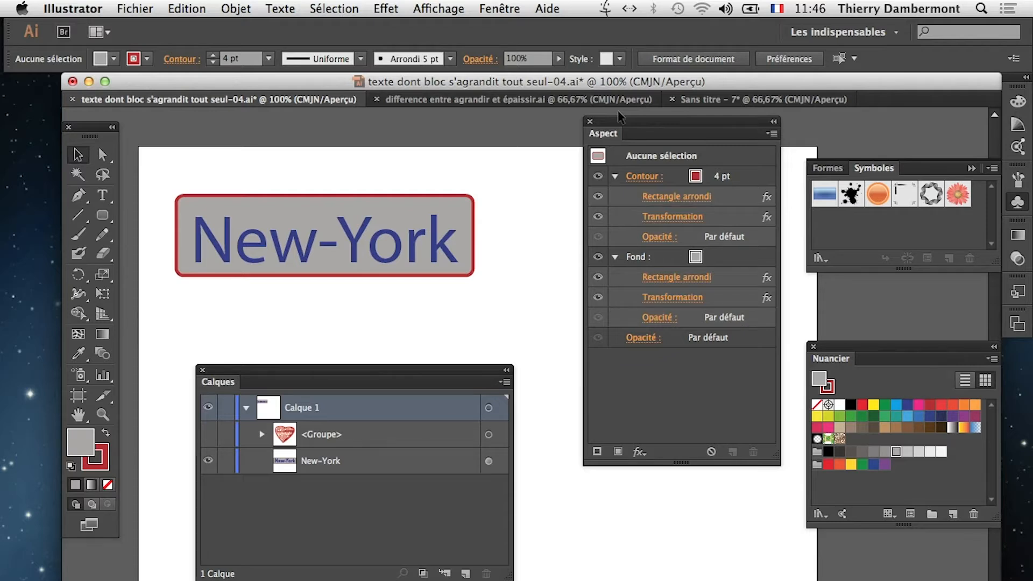
{"action": "mouse_move", "coordinate": [634, 134]}
{"action": "left_mouse_down"}
{"action": "mouse_move", "coordinate": [637, 122]}
{"action": "mouse_move", "coordinate": [656, 132]}
{"action": "mouse_move", "coordinate": [644, 129]}
{"action": "left_mouse_up"}
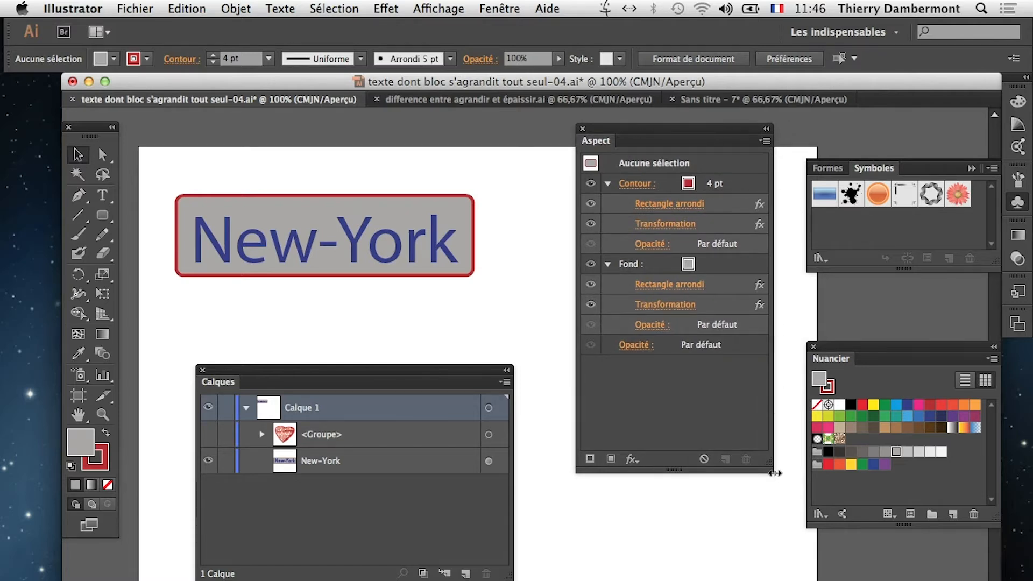
{"action": "left_click_drag", "start_coordinate": [775, 472], "coordinate": [800, 394]}
Save the document under the new name "texte dont bloc s'agrandit tout seul-05.ai" in Adobe Illustrator format.
{"action": "left_click", "coordinate": [135, 8]}
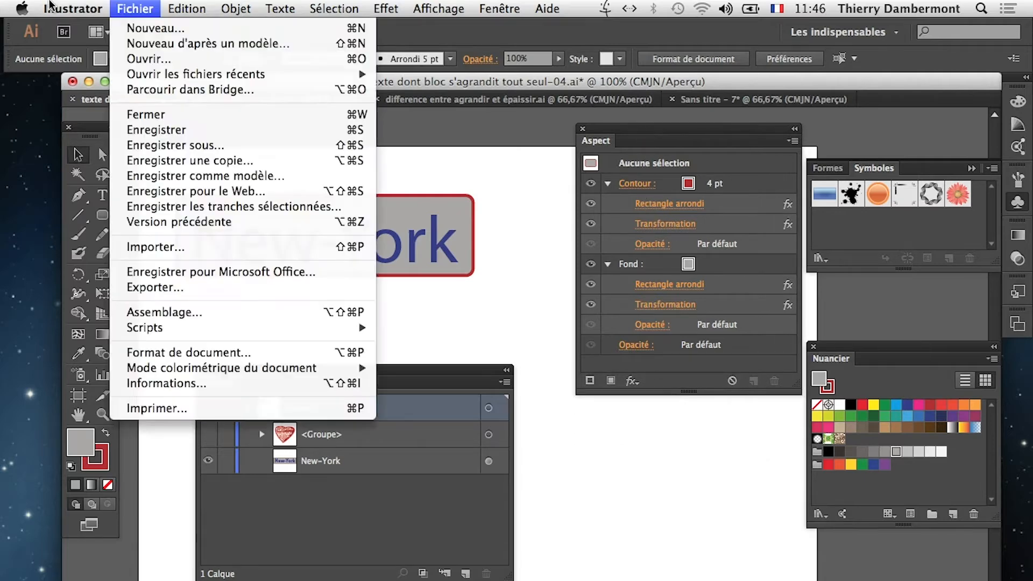
{"action": "left_click", "coordinate": [183, 142]}
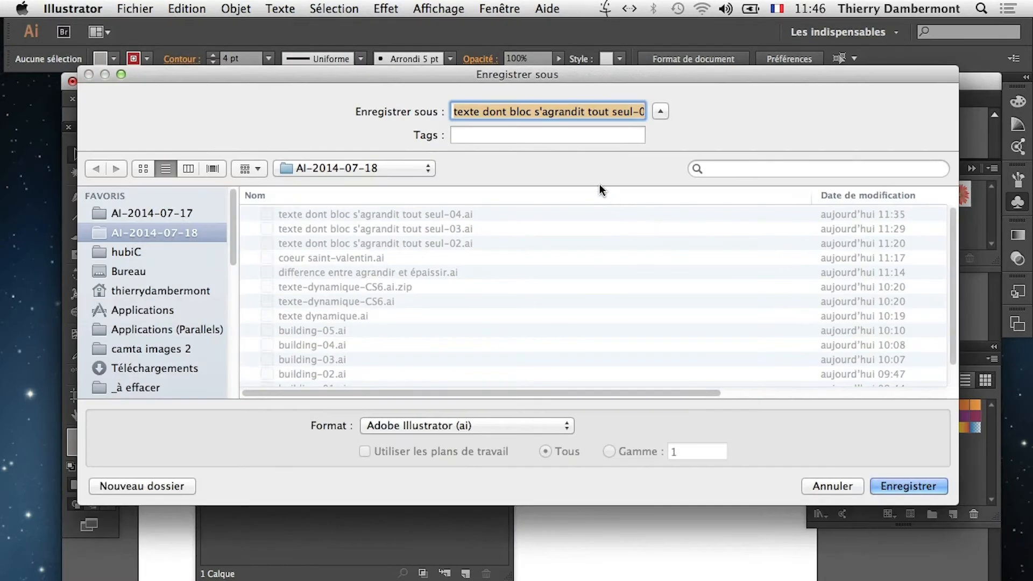
{"action": "left_click", "coordinate": [618, 114]}
{"action": "left_click", "coordinate": [627, 112]}
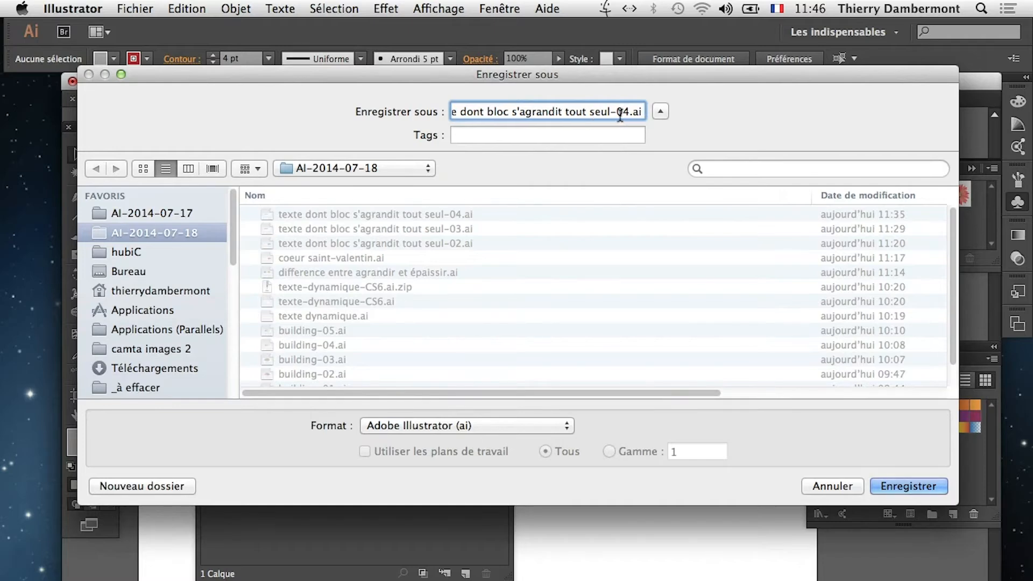
{"action": "key", "text": "BackSpace"}
{"action": "type", "text": "5"}
{"action": "key", "text": "Return"}
{"action": "left_click", "coordinate": [798, 575]}
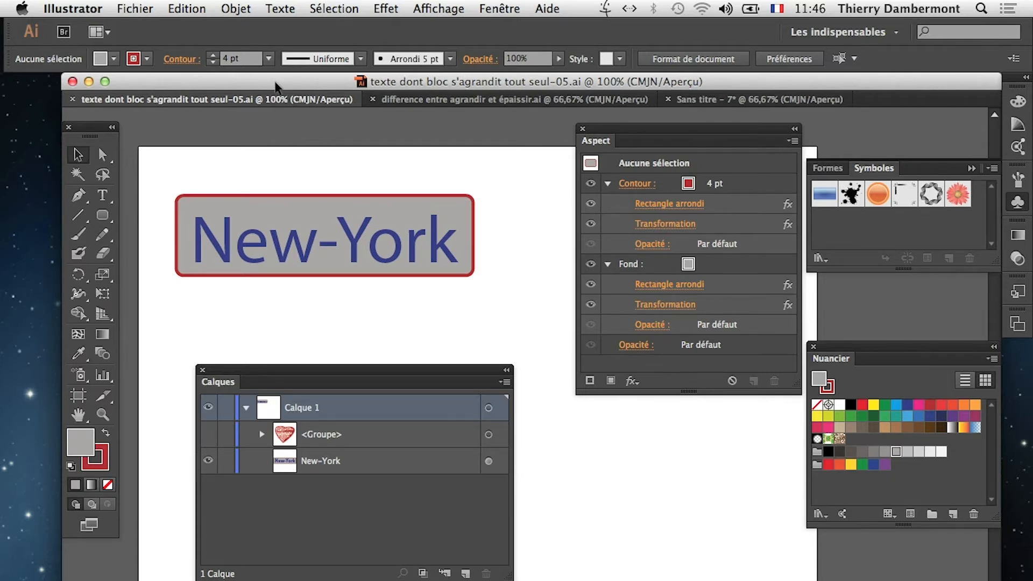
Select the New-York text and enlarge the Appearance panel so all its attributes fit.
{"action": "left_click", "coordinate": [334, 247]}
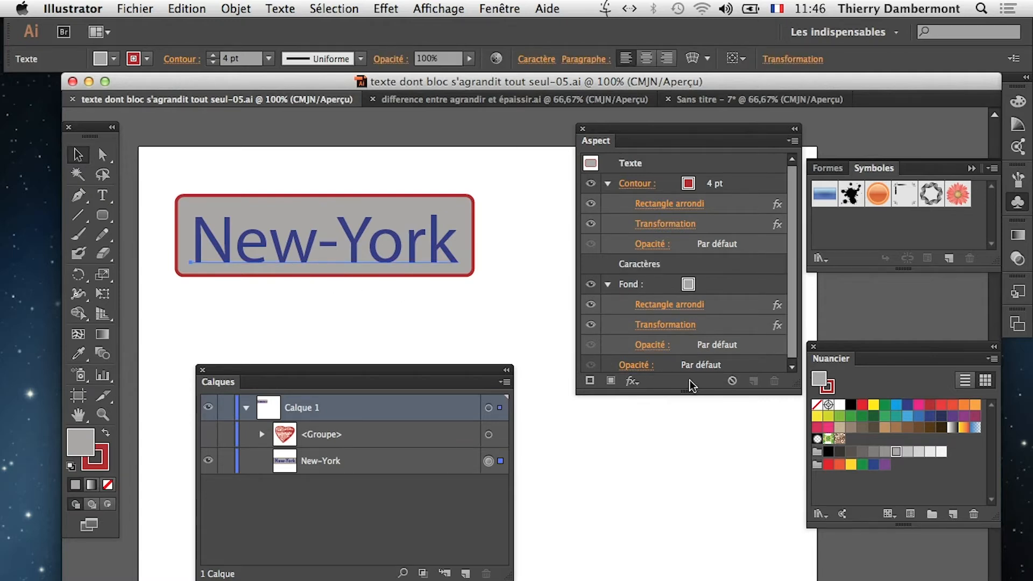
{"action": "left_click_drag", "start_coordinate": [794, 385], "coordinate": [786, 475]}
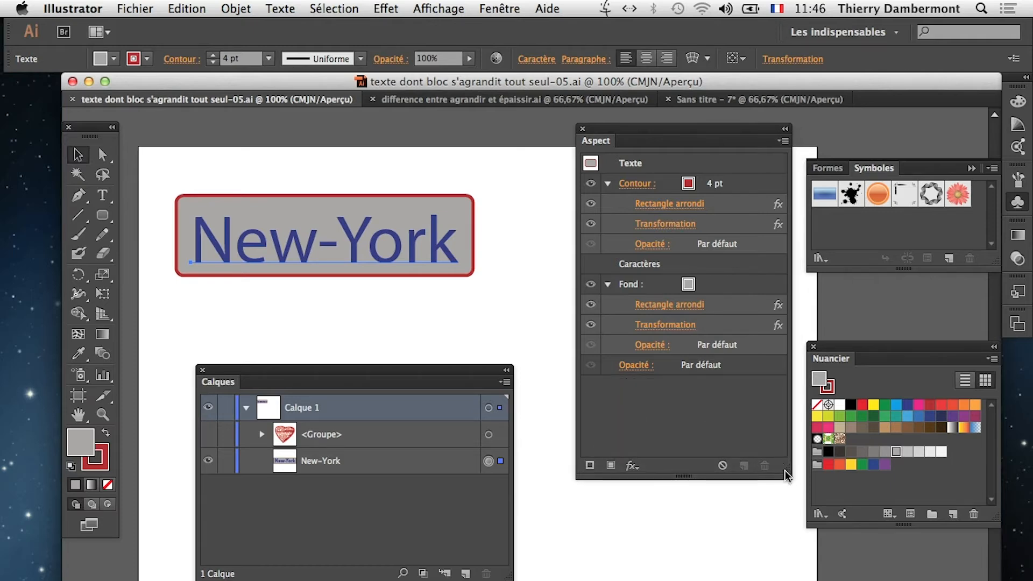
{"action": "left_click_drag", "start_coordinate": [653, 128], "coordinate": [622, 128]}
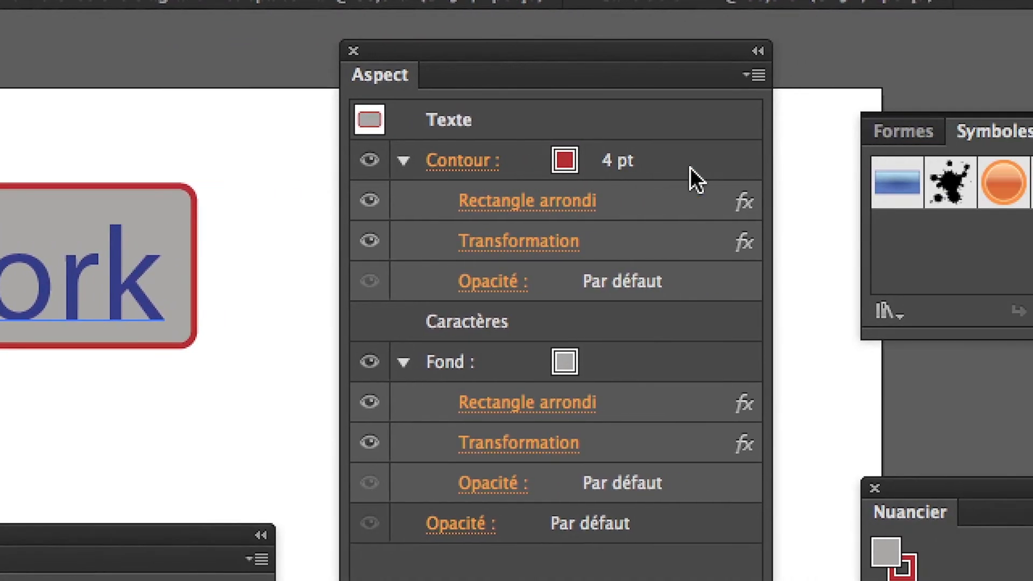
Target the red stroke and open a new Drop Shadow effect for it with the preview enabled.
{"action": "left_click", "coordinate": [689, 166]}
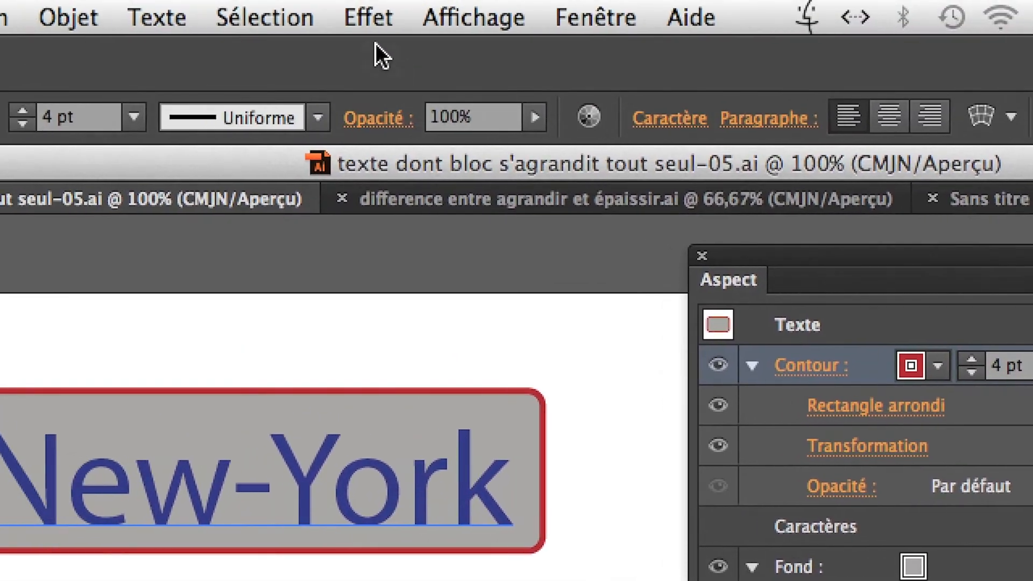
{"action": "left_click", "coordinate": [373, 18]}
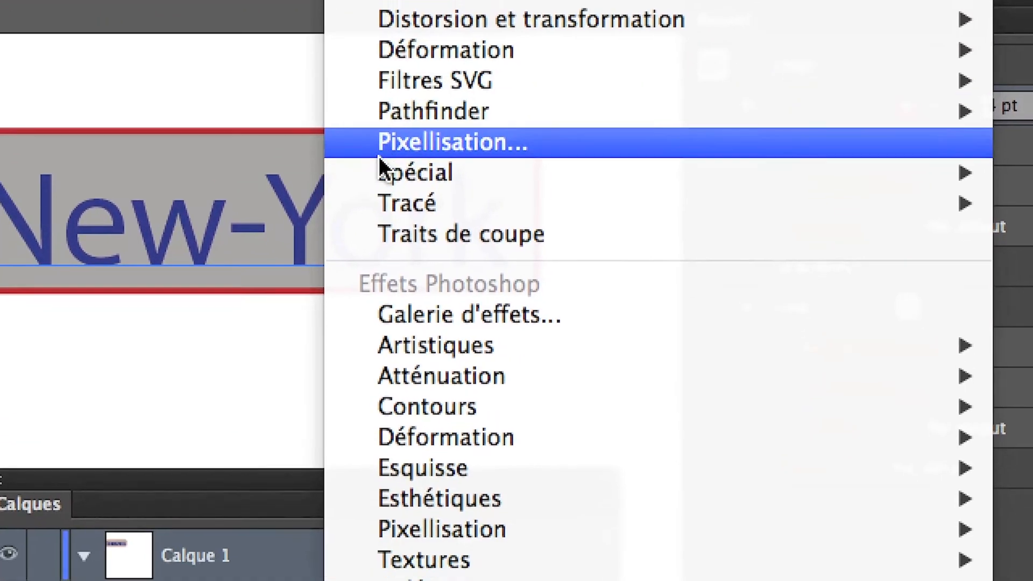
{"action": "mouse_move", "coordinate": [533, 432]}
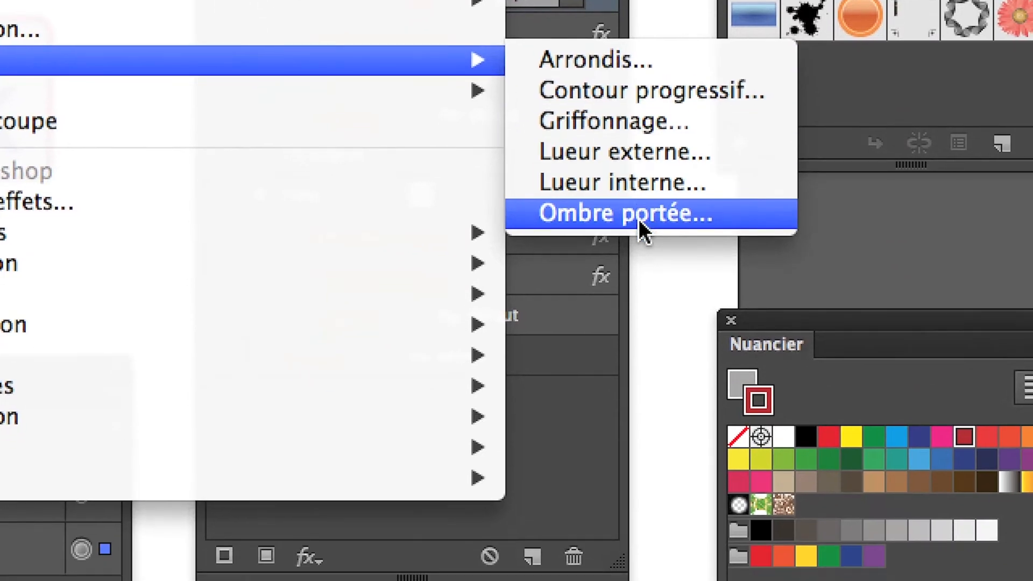
{"action": "left_click", "coordinate": [637, 218]}
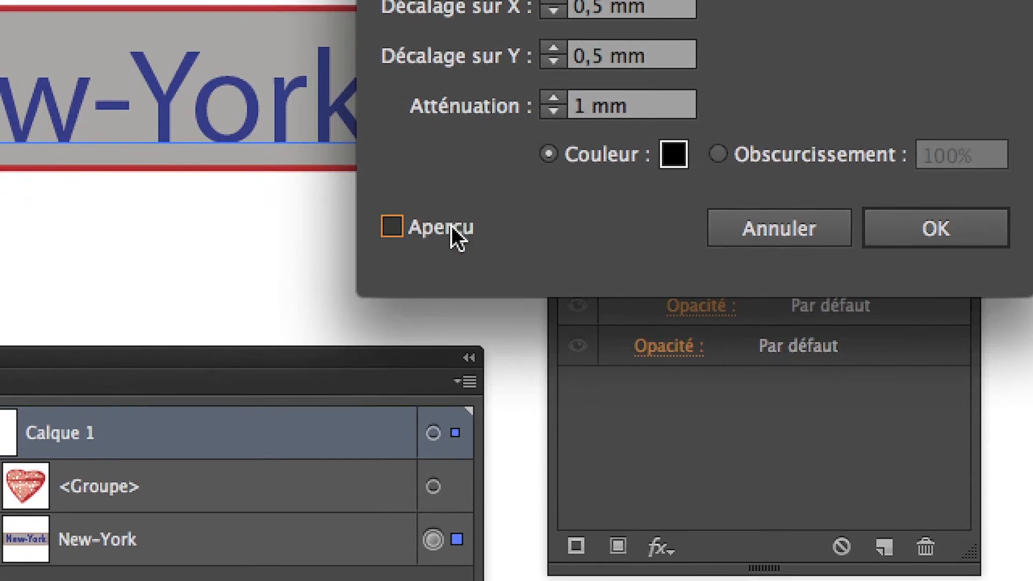
{"action": "left_click", "coordinate": [453, 225]}
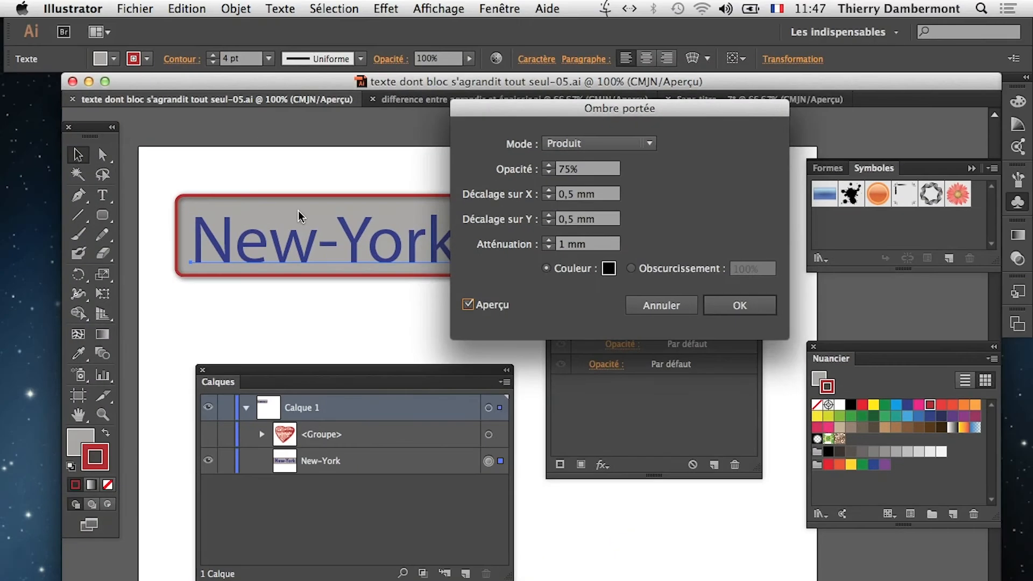
Uncover the New-York text behind the Drop Shadow dialog and set the shadow's blur to 0,5 mm.
{"action": "left_click_drag", "start_coordinate": [592, 108], "coordinate": [624, 136]}
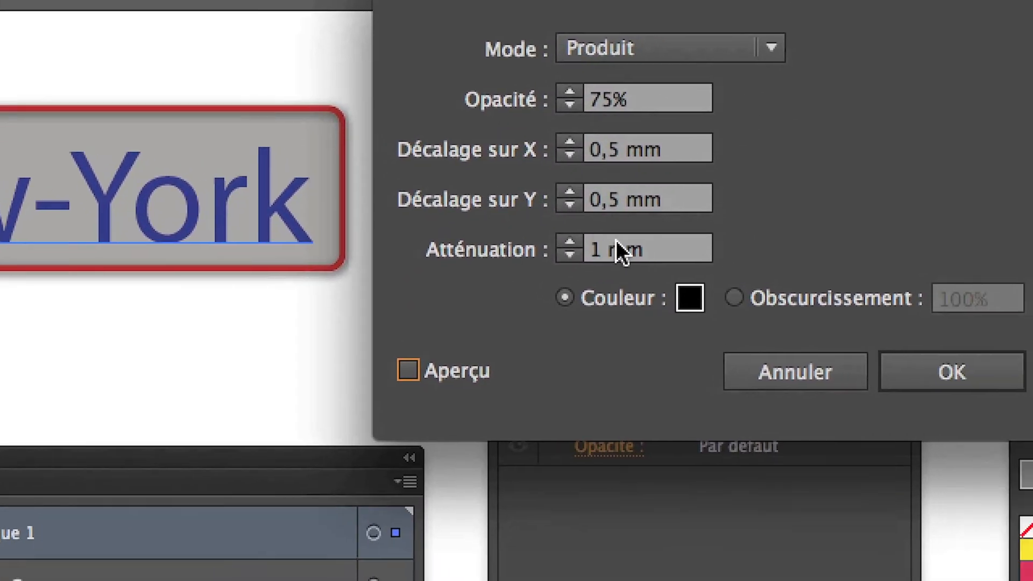
{"action": "left_click_drag", "start_coordinate": [721, 259], "coordinate": [689, 254]}
{"action": "left_click_drag", "start_coordinate": [615, 253], "coordinate": [544, 251]}
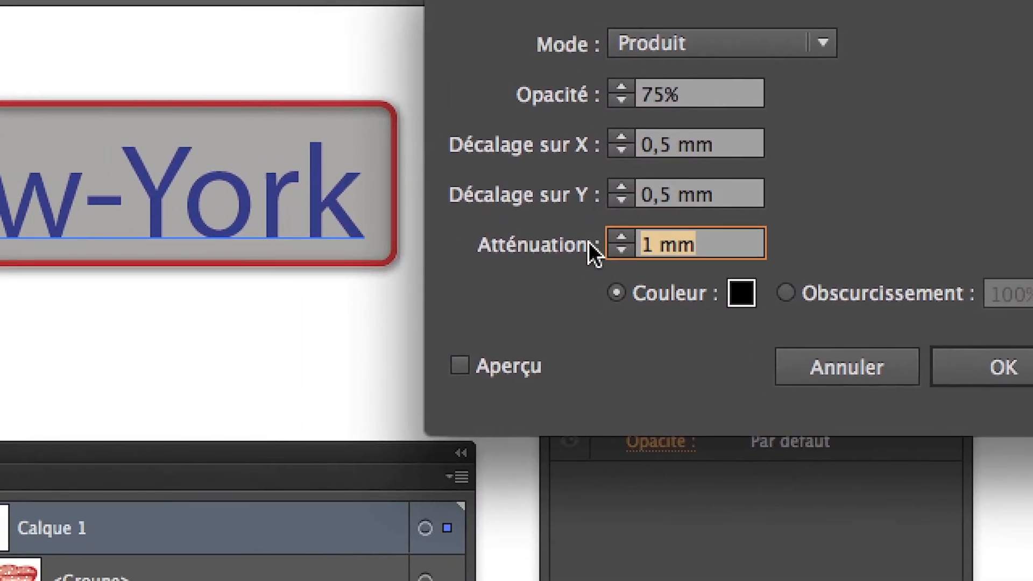
{"action": "type", "text": "0,5"}
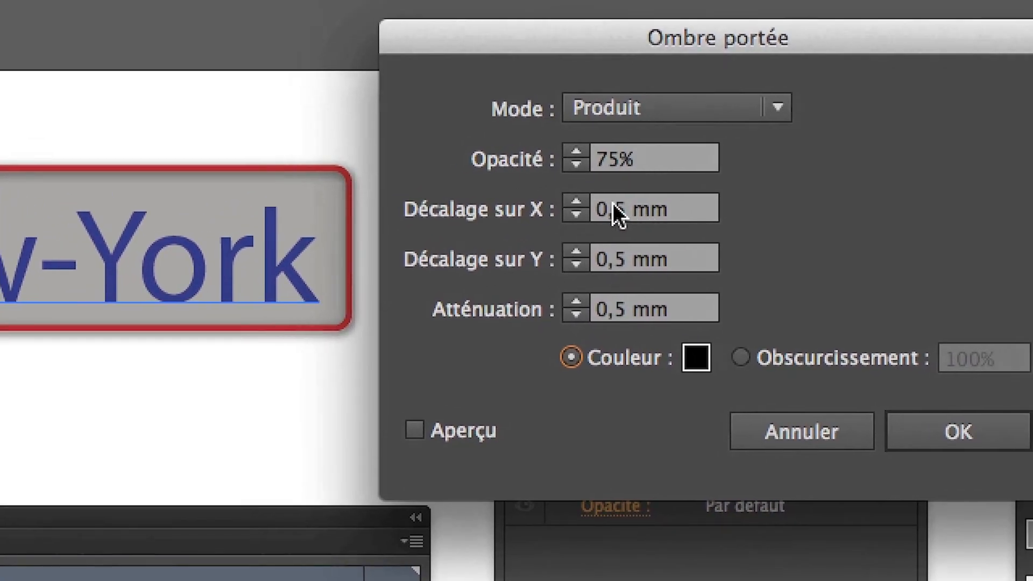
Set the shadow's X and Y offsets to 1 mm each with the preview on, and apply the Drop Shadow.
{"action": "left_click", "coordinate": [597, 203]}
{"action": "left_click", "coordinate": [598, 202]}
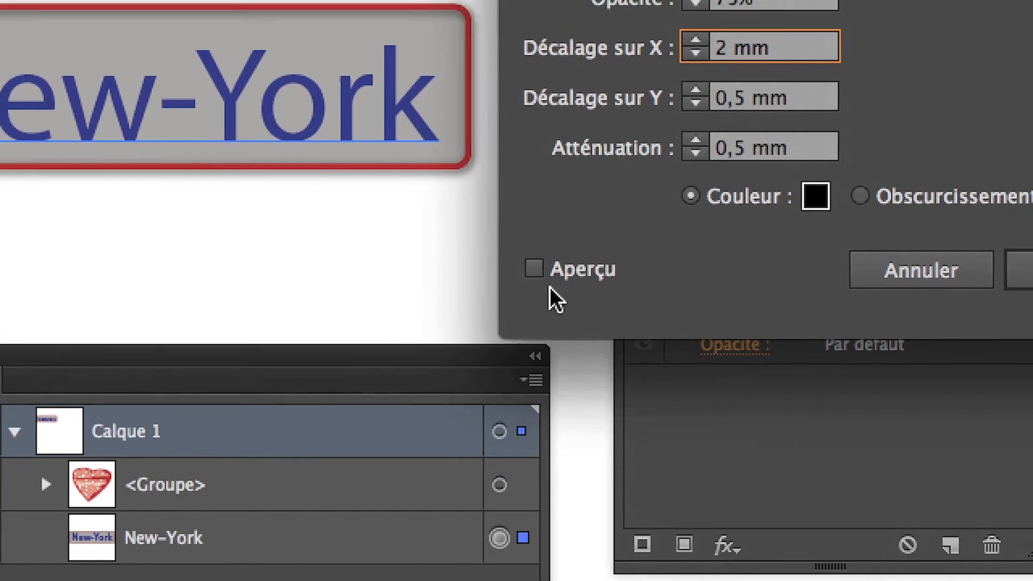
{"action": "left_click", "coordinate": [438, 429]}
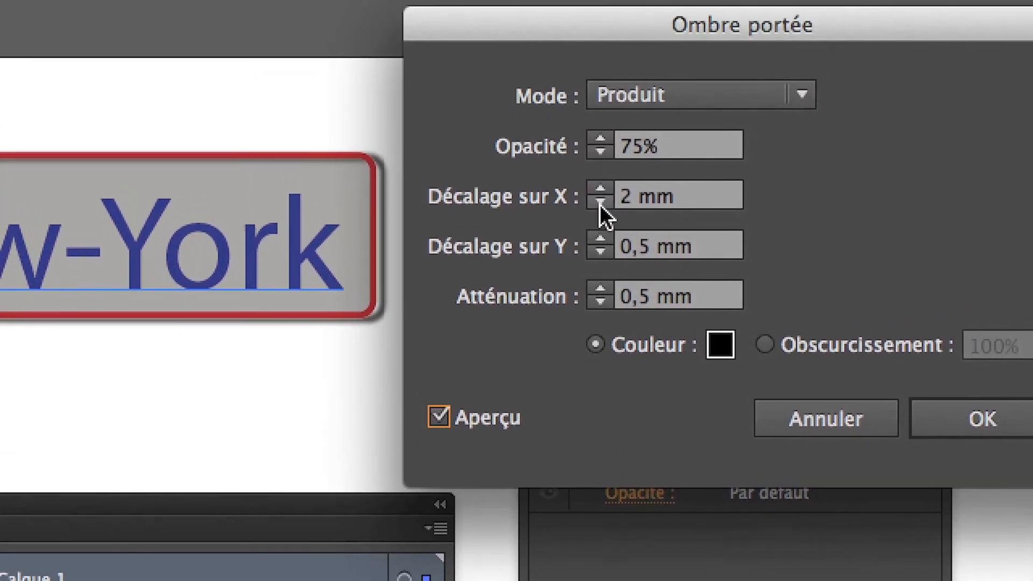
{"action": "left_click", "coordinate": [596, 164]}
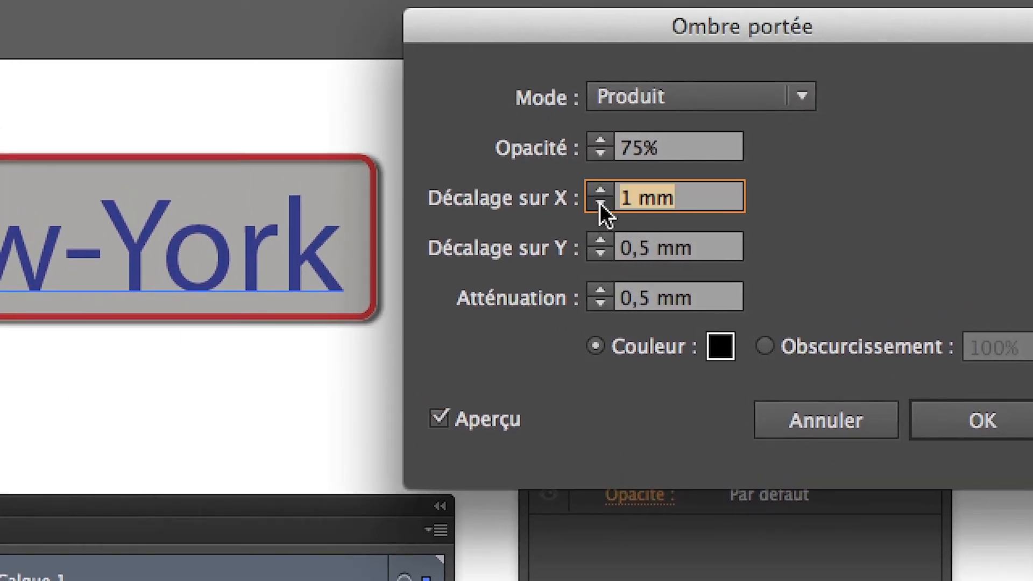
{"action": "left_click", "coordinate": [596, 164]}
{"action": "left_click", "coordinate": [600, 197]}
{"action": "key", "text": "Tab"}
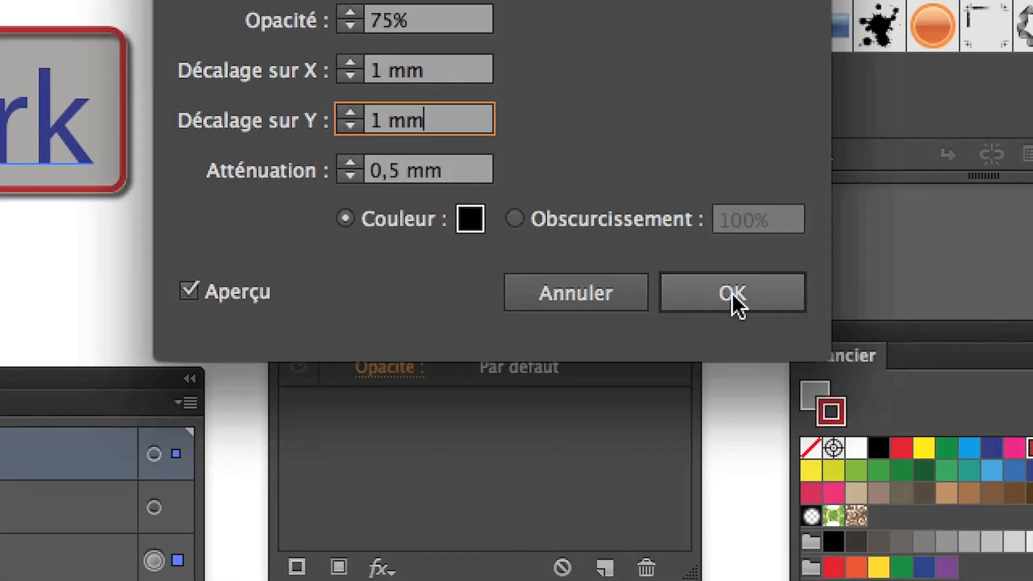
{"action": "left_click", "coordinate": [733, 293]}
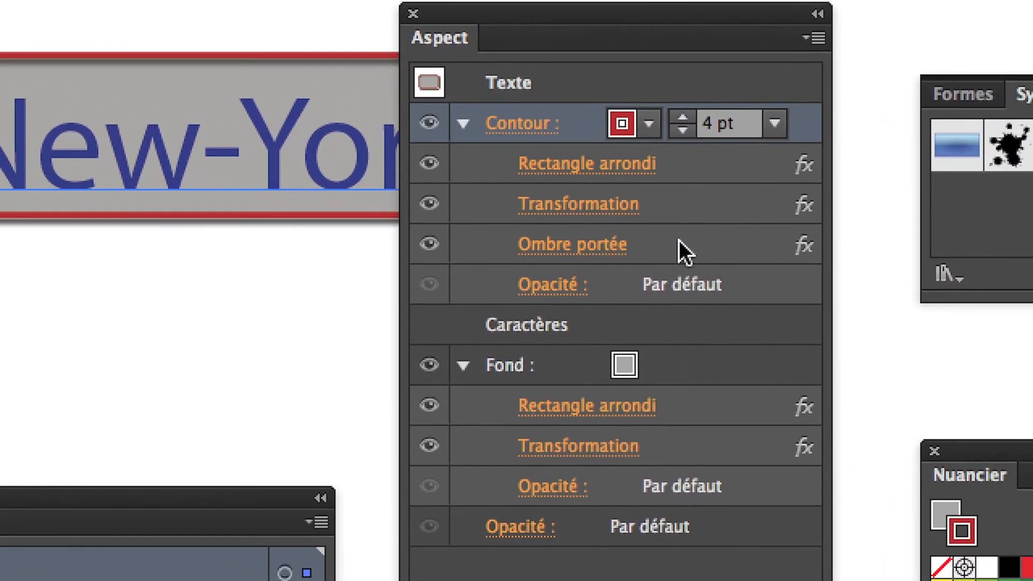
Try the Drop Shadow effect on the gray fill and return it to the red stroke, leaving it selected.
{"action": "left_click", "coordinate": [982, 229]}
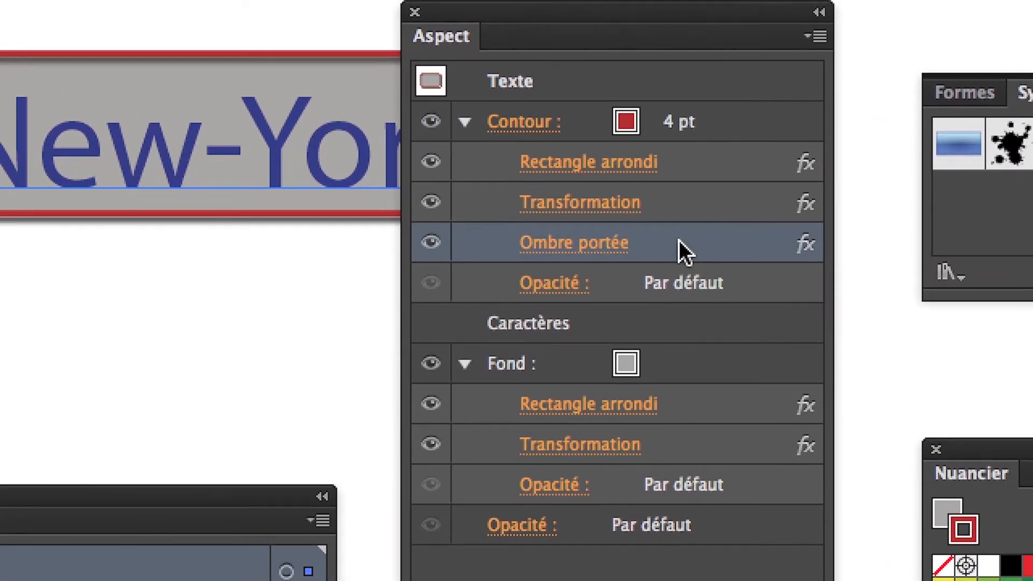
{"action": "left_click_drag", "start_coordinate": [676, 240], "coordinate": [680, 344]}
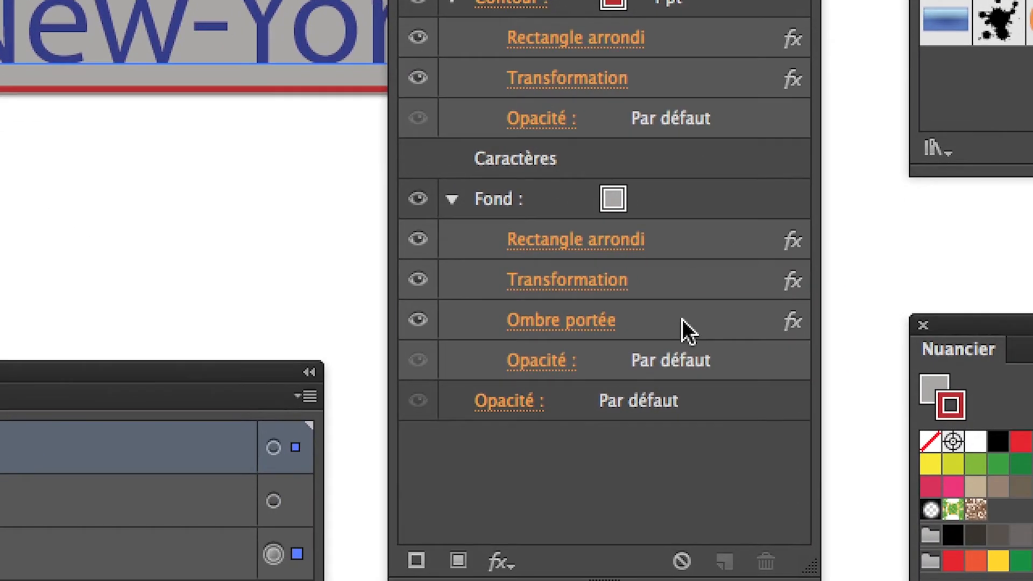
{"action": "left_click_drag", "start_coordinate": [682, 319], "coordinate": [704, 0]}
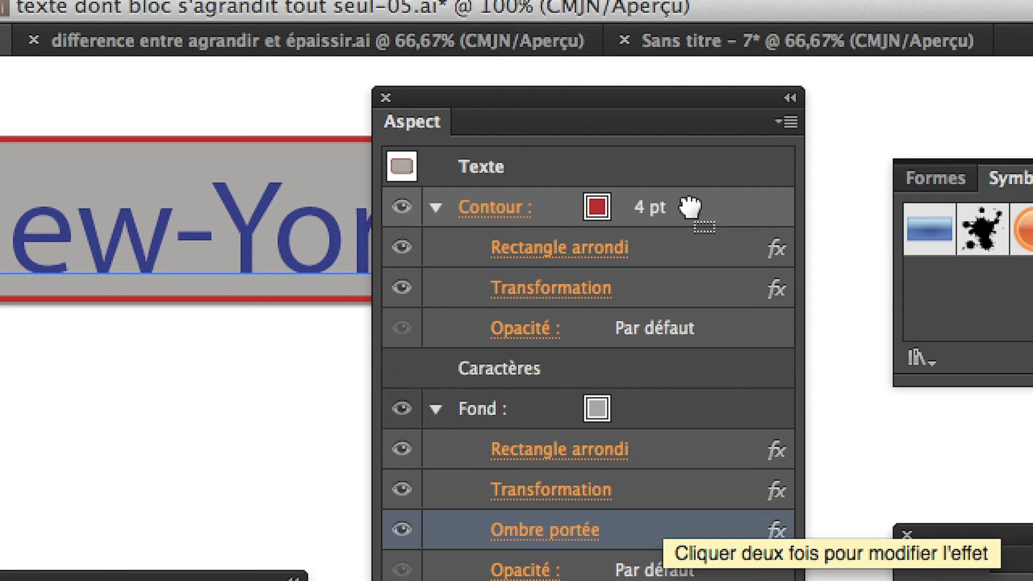
{"action": "left_click_drag", "start_coordinate": [689, 207], "coordinate": [691, 213]}
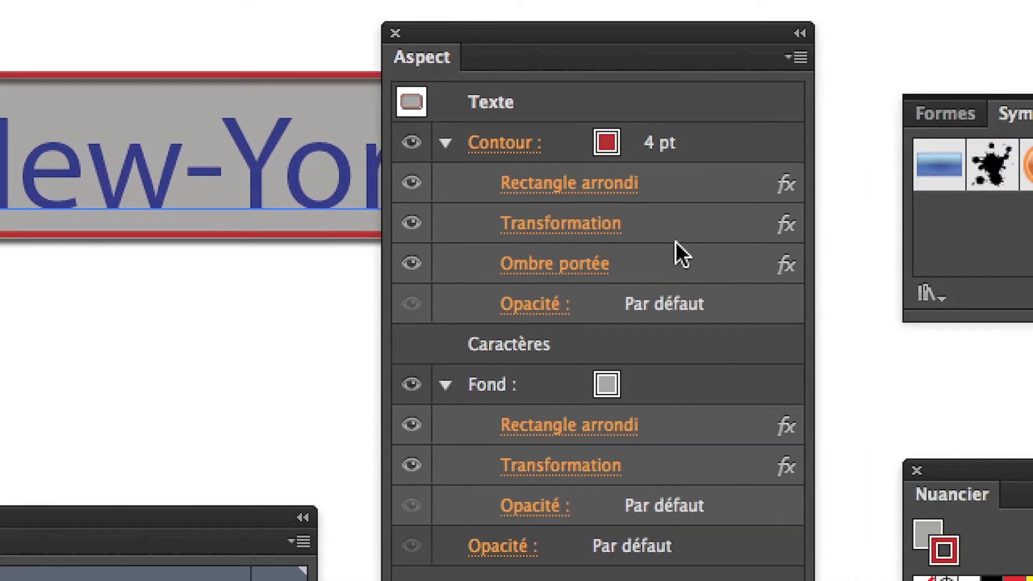
{"action": "left_click", "coordinate": [676, 249]}
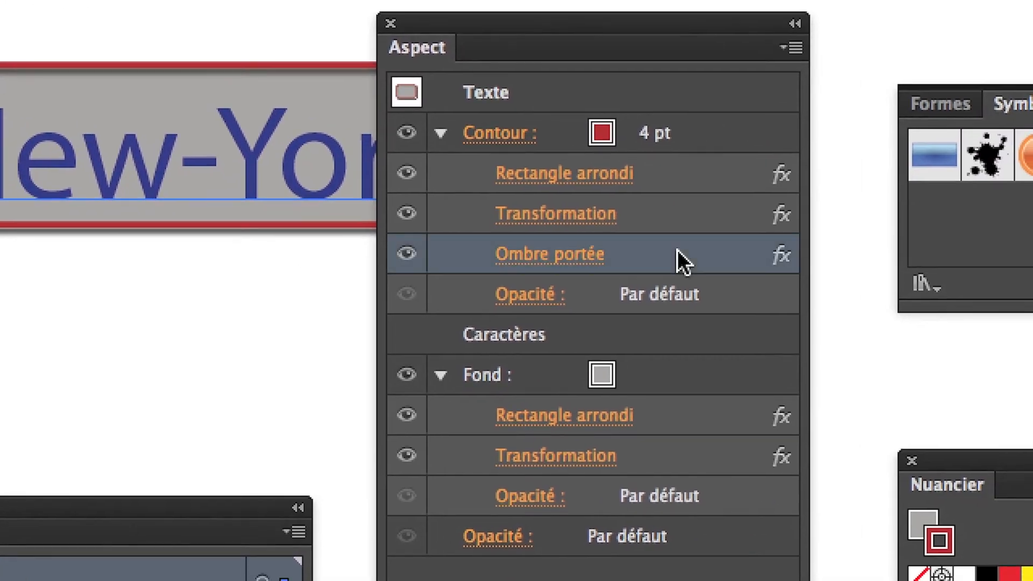
Move the Drop Shadow effect from the red stroke to the gray fill and uncover the whole New-York block.
{"action": "left_click_drag", "start_coordinate": [659, 252], "coordinate": [687, 375]}
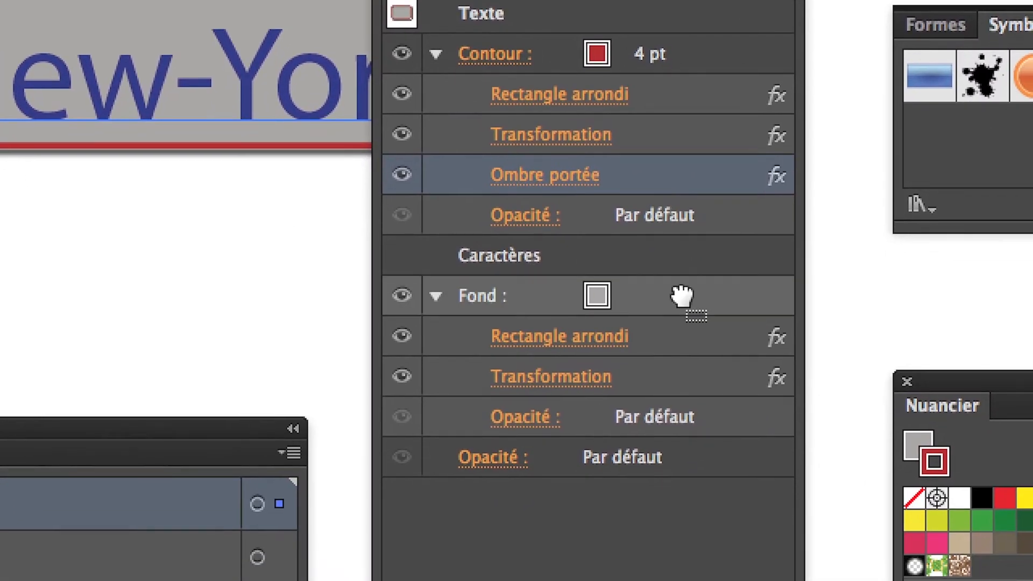
{"action": "left_click_drag", "start_coordinate": [681, 295], "coordinate": [675, 301]}
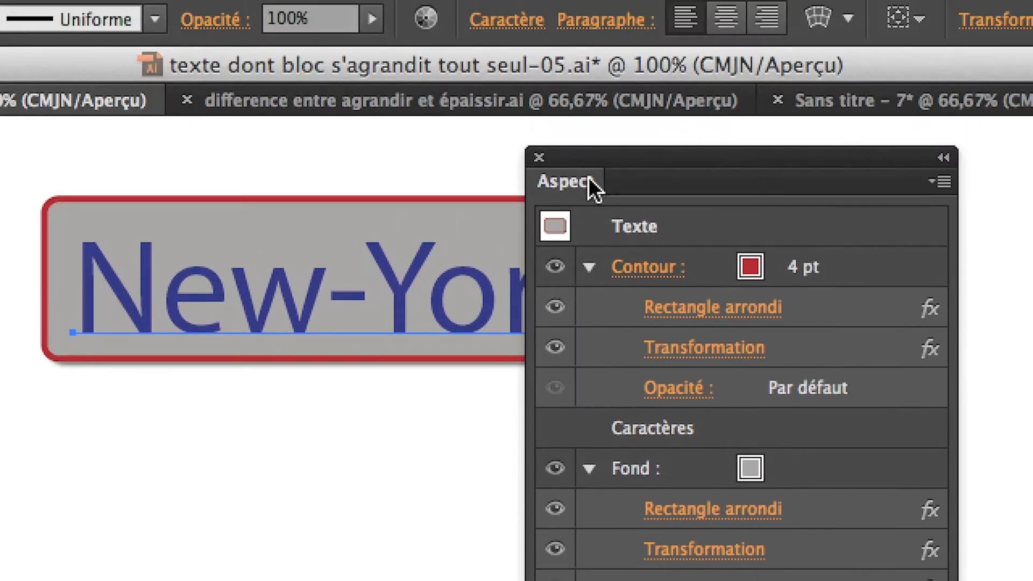
{"action": "left_click_drag", "start_coordinate": [598, 152], "coordinate": [818, 158]}
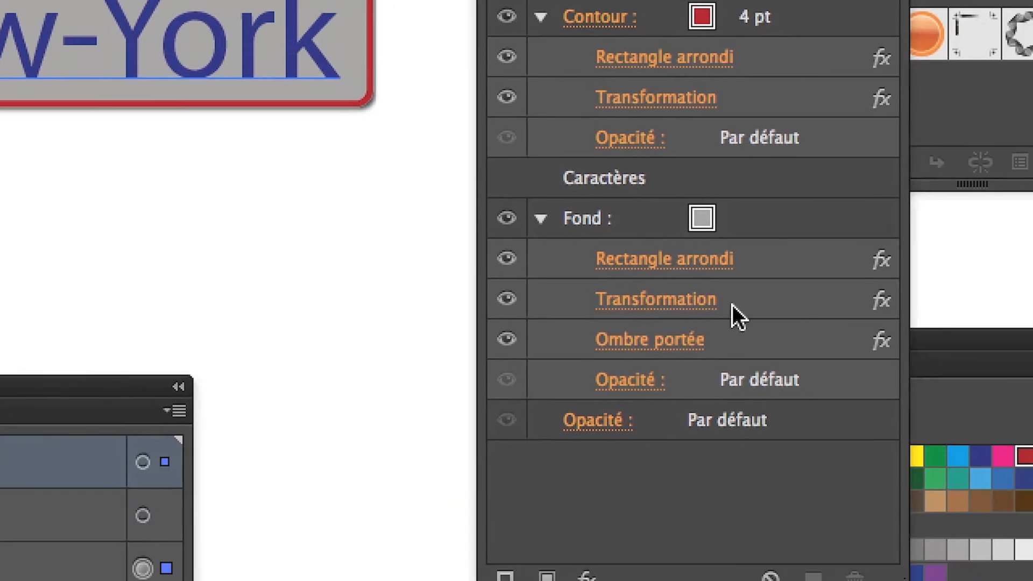
Move the Drop Shadow effect from the gray fill back to the red stroke, below its Transform effect.
{"action": "left_click", "coordinate": [1011, 484]}
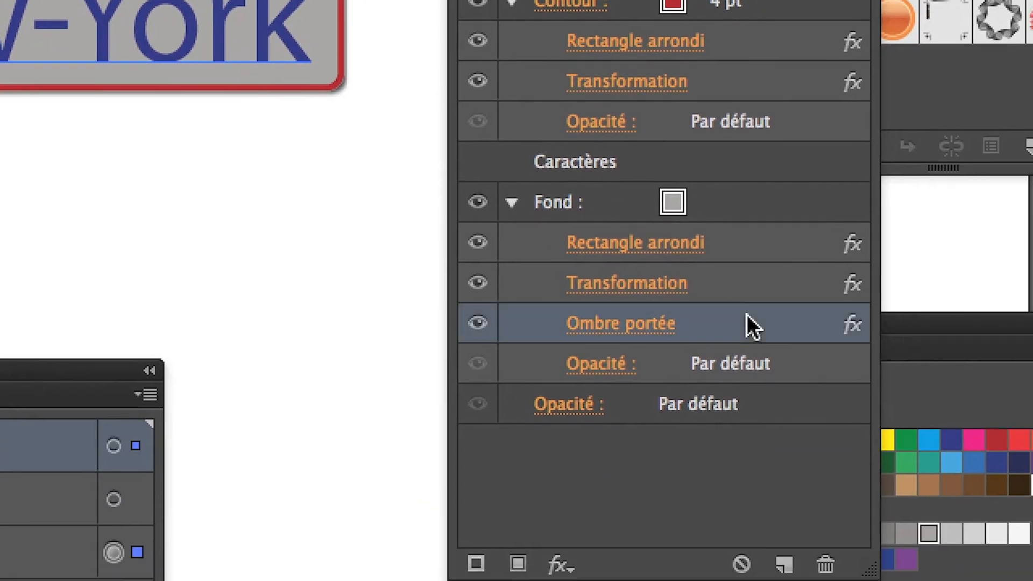
{"action": "left_click_drag", "start_coordinate": [700, 327], "coordinate": [772, 0]}
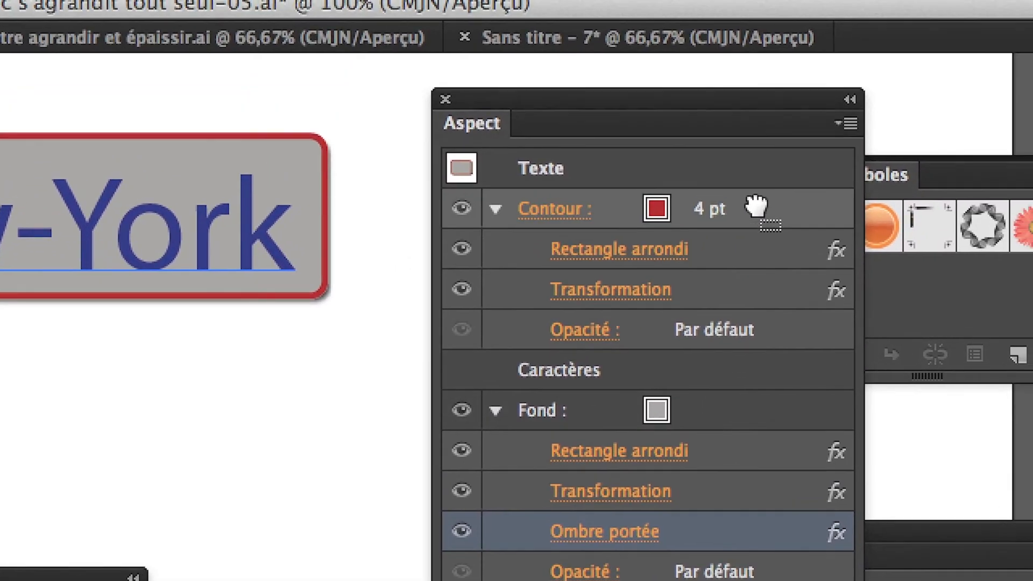
{"action": "left_click_drag", "start_coordinate": [755, 206], "coordinate": [751, 205]}
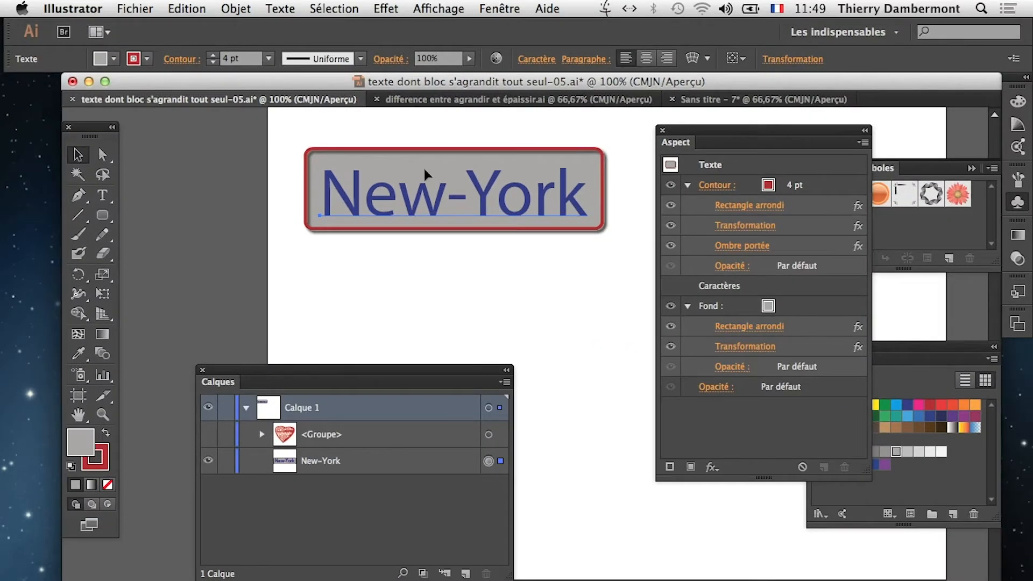
Deselect the text and save the document under a new version name in Adobe Illustrator (ai) format in the AI-2014-07-18 folder.
{"action": "left_click", "coordinate": [135, 9]}
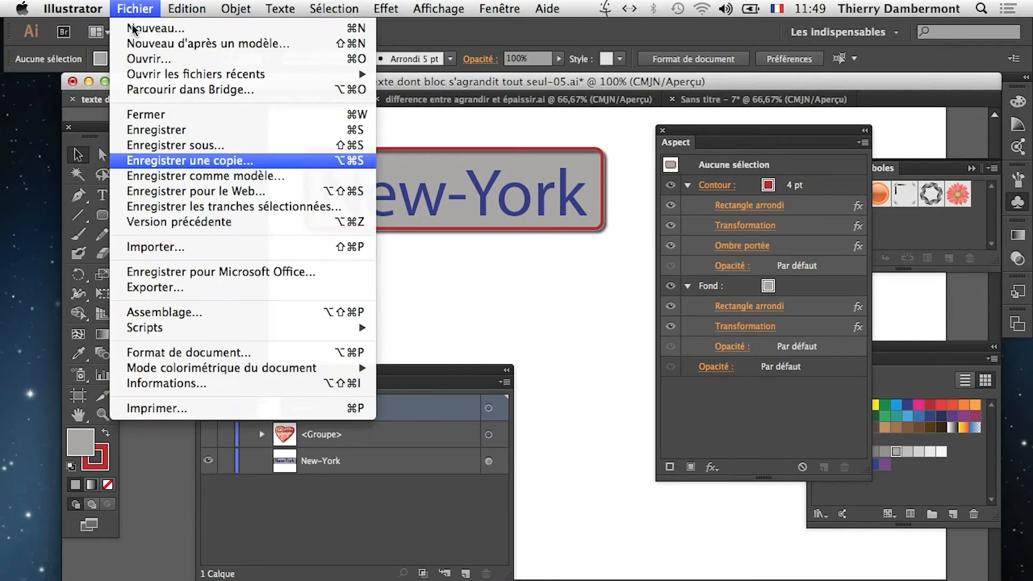
{"action": "left_click", "coordinate": [178, 148]}
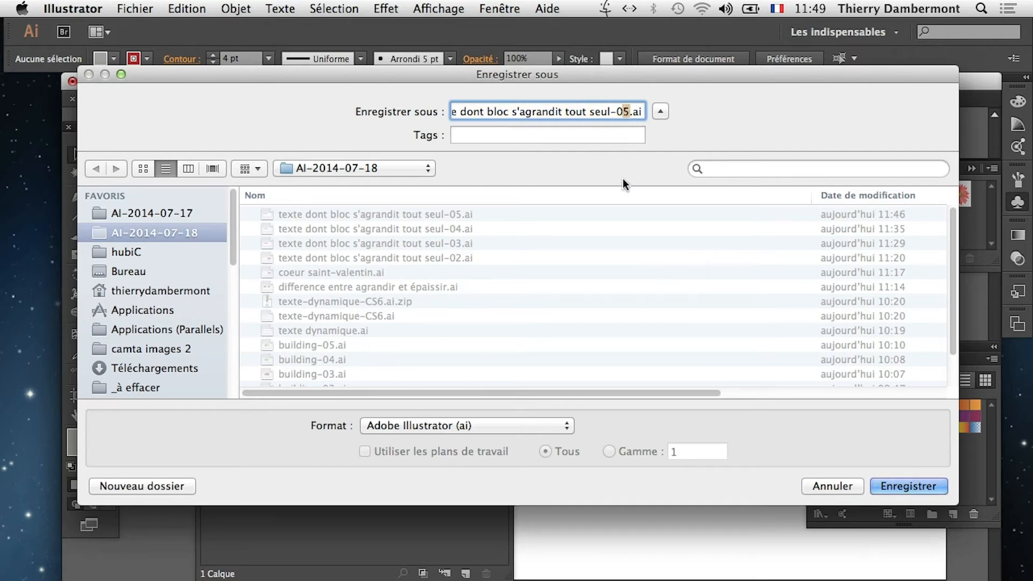
{"action": "left_click", "coordinate": [903, 487]}
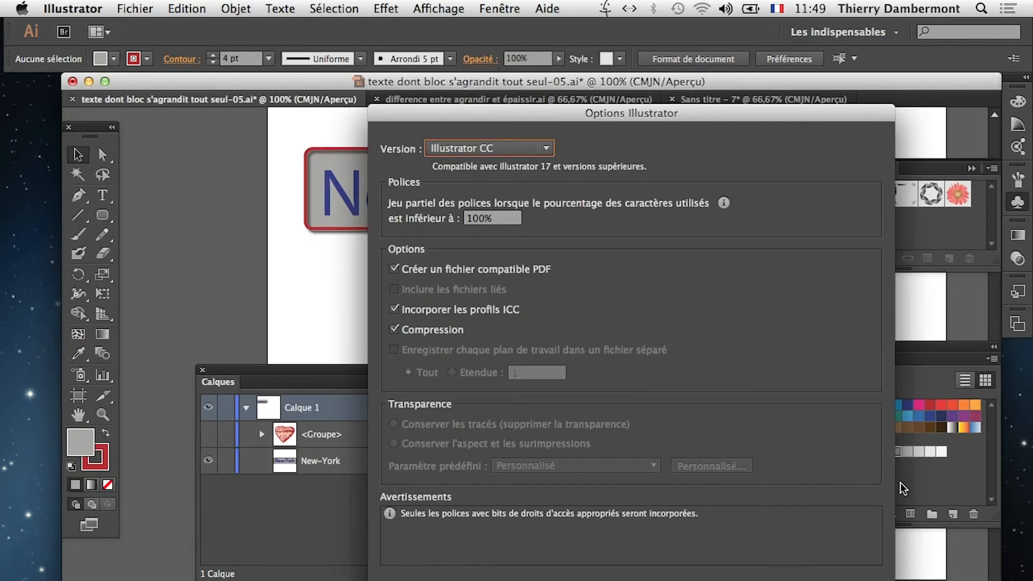
Save the document in Illustrator CC format with PDF compatibility, embedded ICC profiles and compression.
{"action": "key", "text": "Return"}
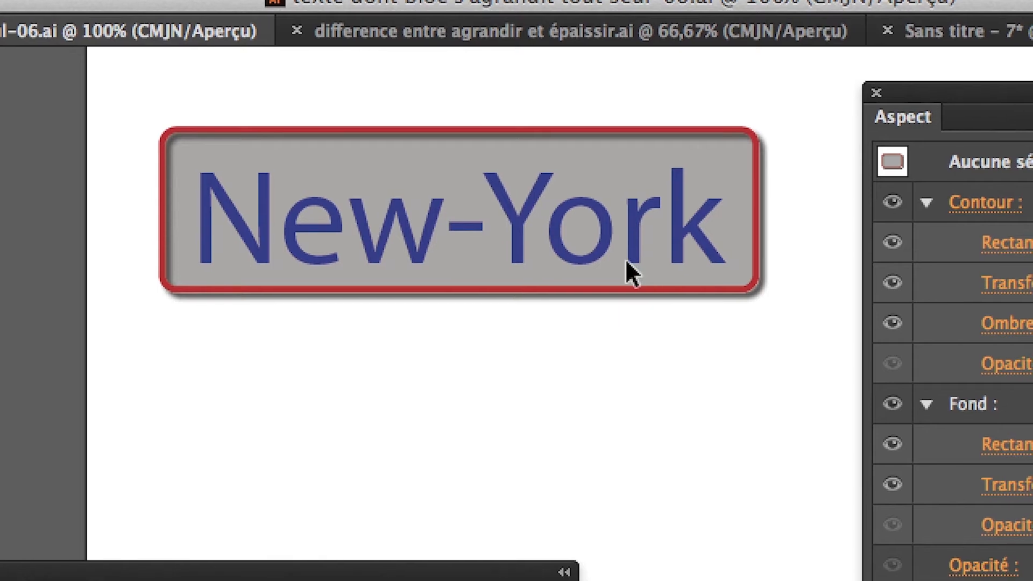
Try to apply a drop shadow (Ombre portée) to the character-level fill of the New-York text.
{"action": "left_click", "coordinate": [627, 262]}
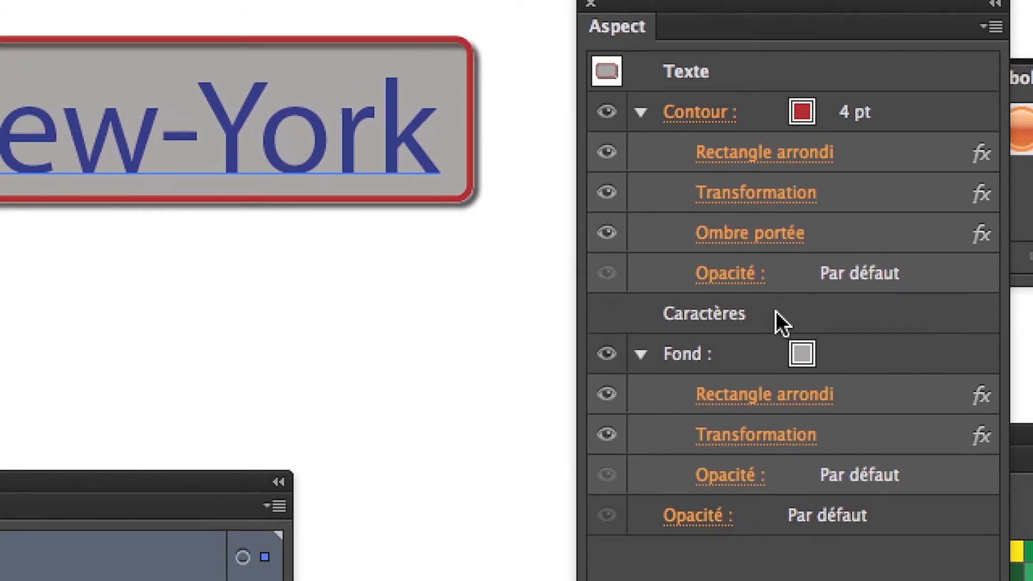
{"action": "double_click", "coordinate": [779, 323]}
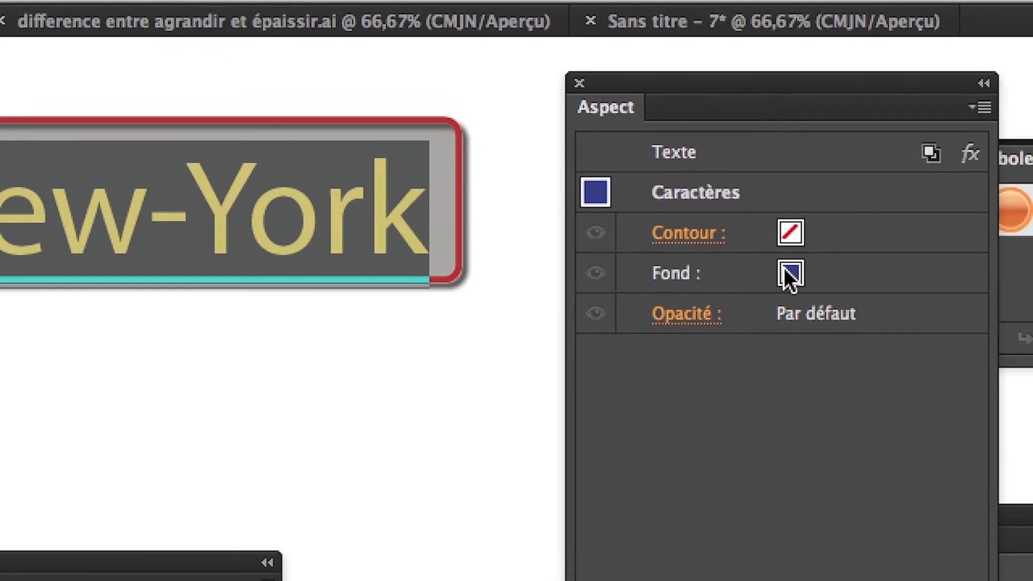
{"action": "left_click", "coordinate": [731, 283]}
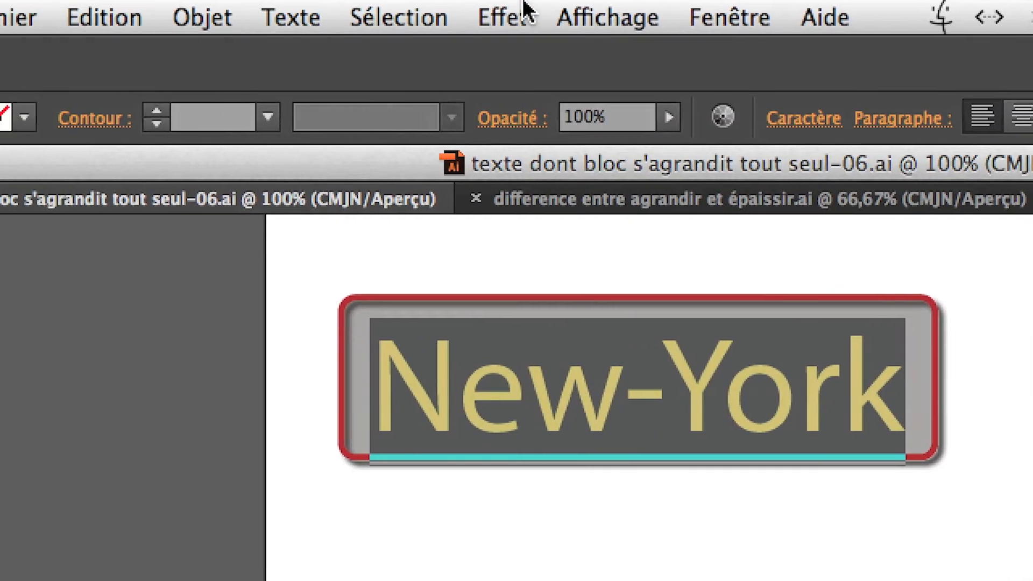
{"action": "left_click", "coordinate": [525, 11]}
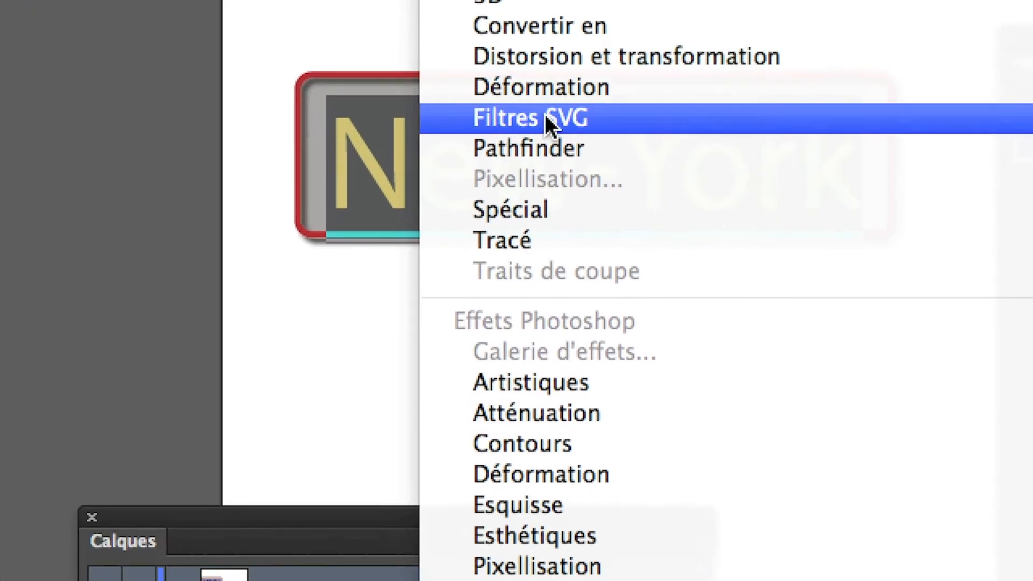
{"action": "mouse_move", "coordinate": [833, 215]}
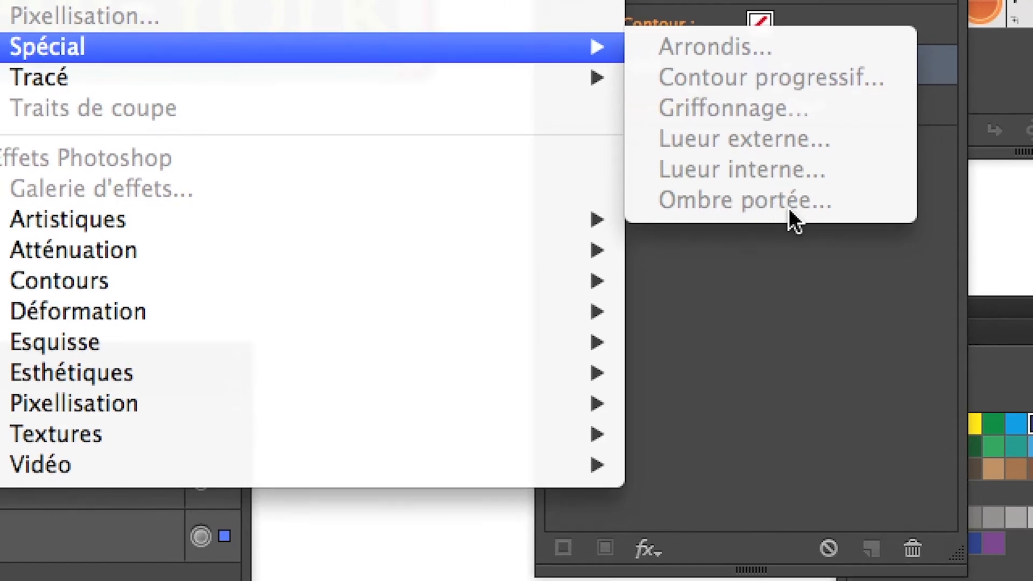
{"action": "left_click", "coordinate": [789, 224]}
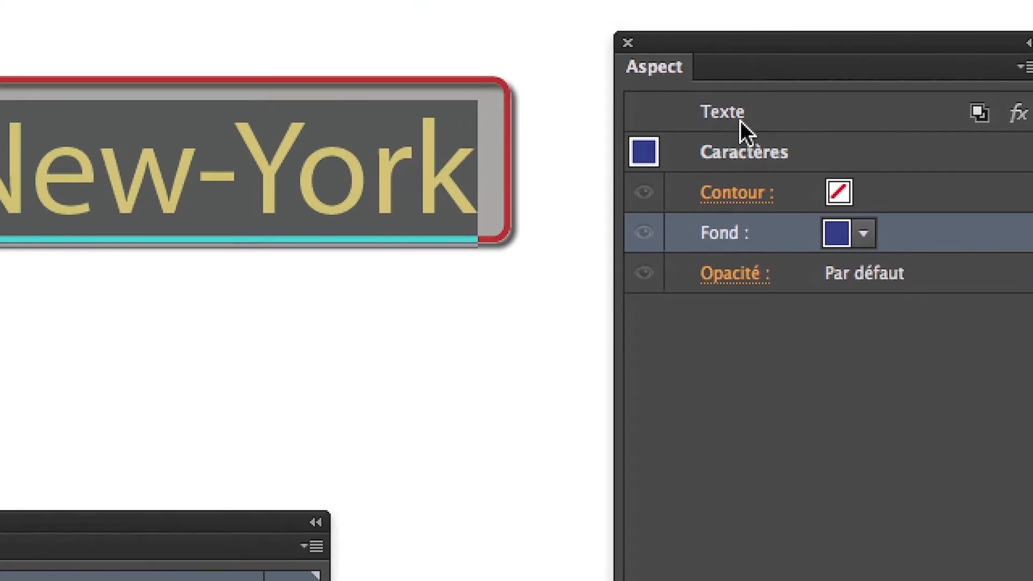
Set the character-level fill of the New-York text to none (Sans).
{"action": "left_click", "coordinate": [738, 118]}
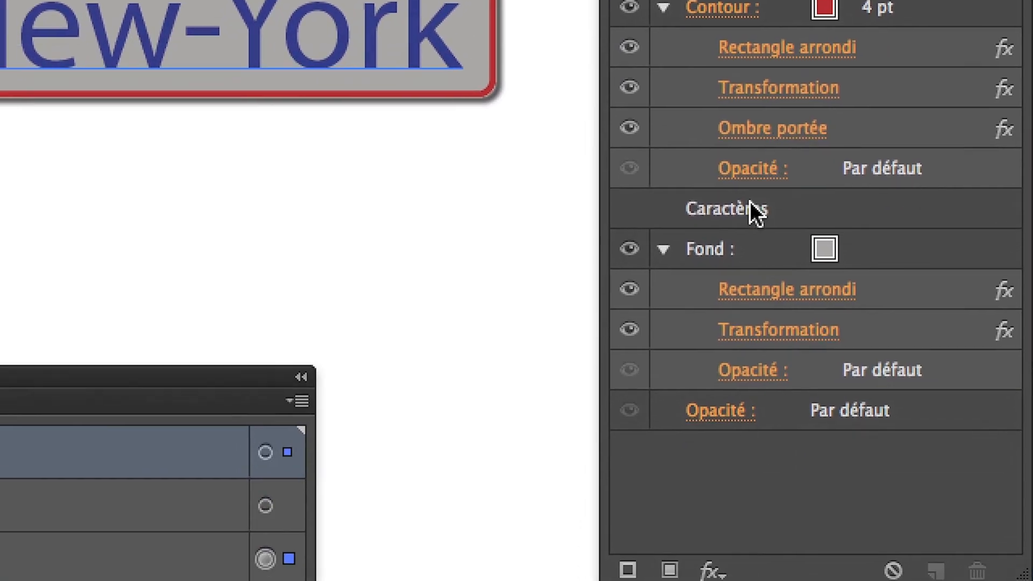
{"action": "double_click", "coordinate": [706, 344]}
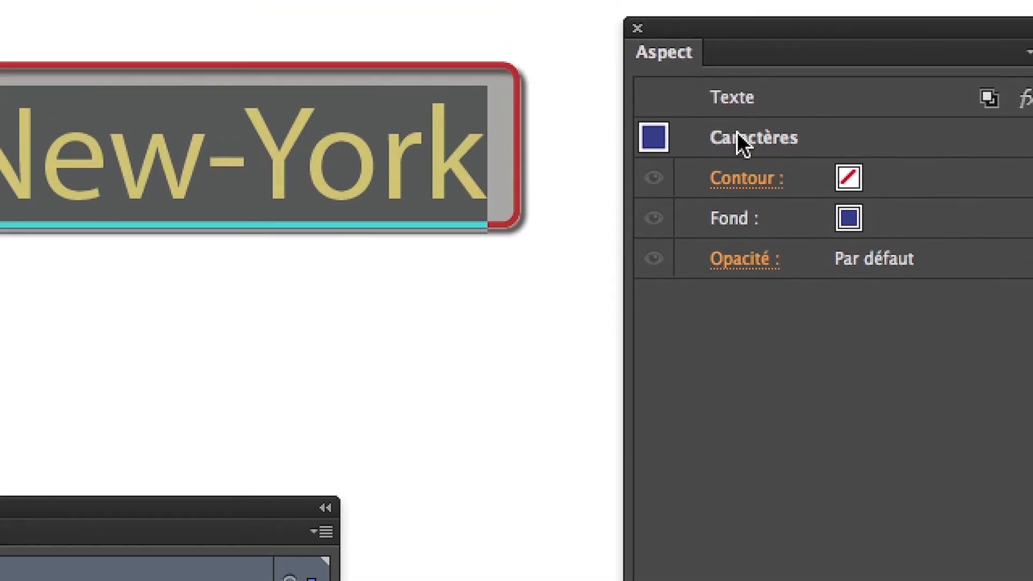
{"action": "left_click", "coordinate": [734, 100]}
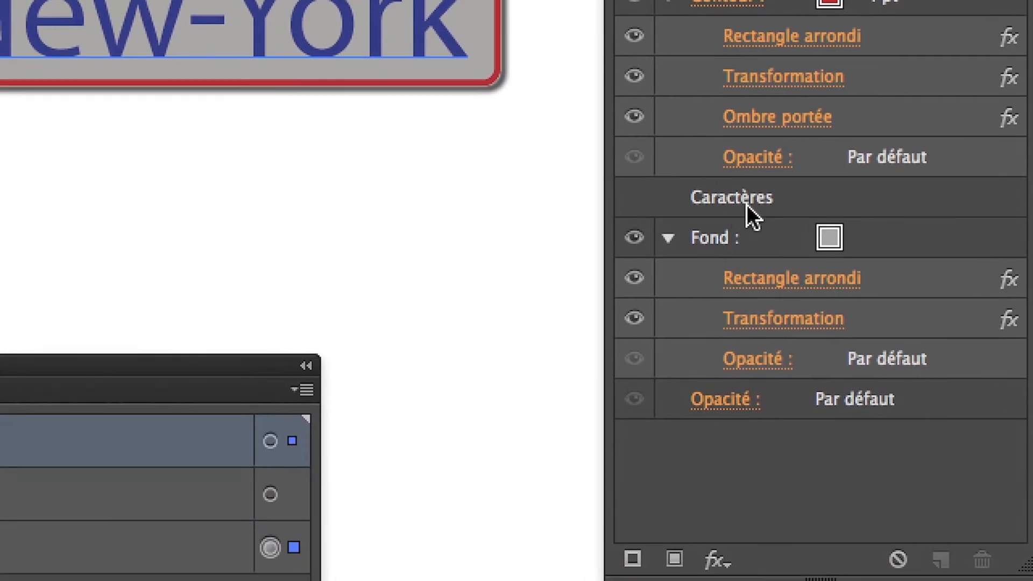
{"action": "double_click", "coordinate": [748, 204]}
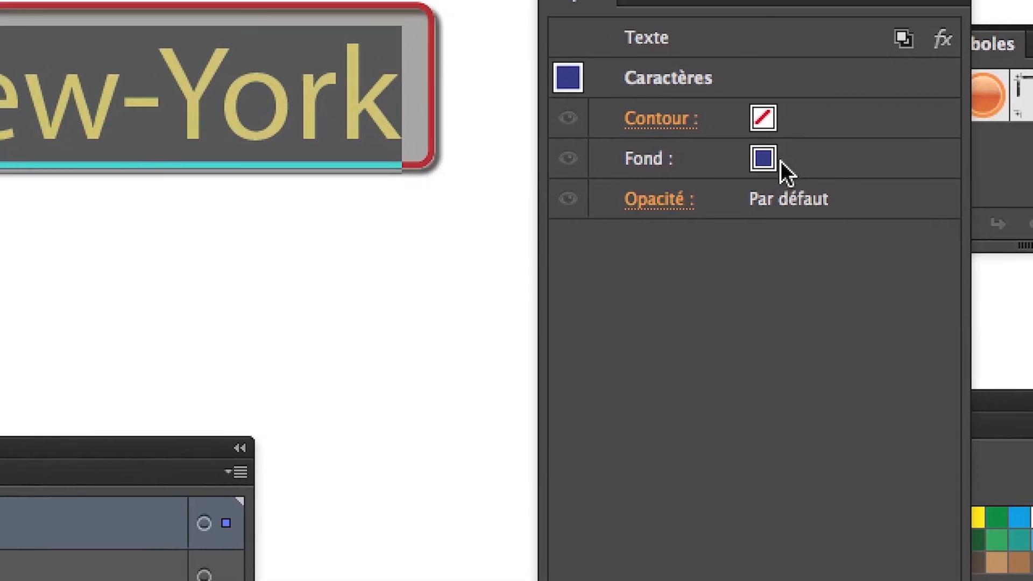
{"action": "left_click", "coordinate": [783, 160]}
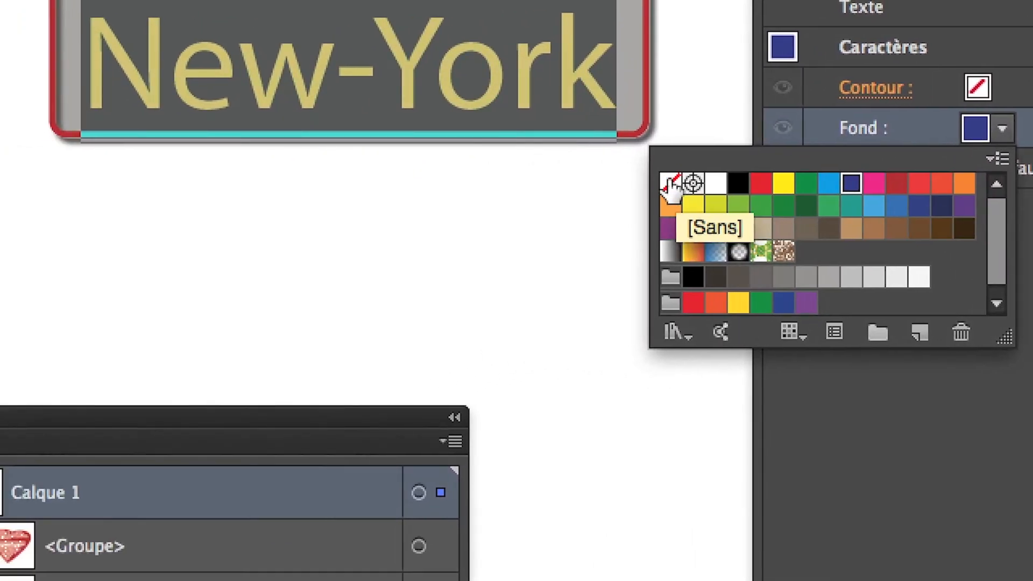
{"action": "left_click", "coordinate": [671, 186]}
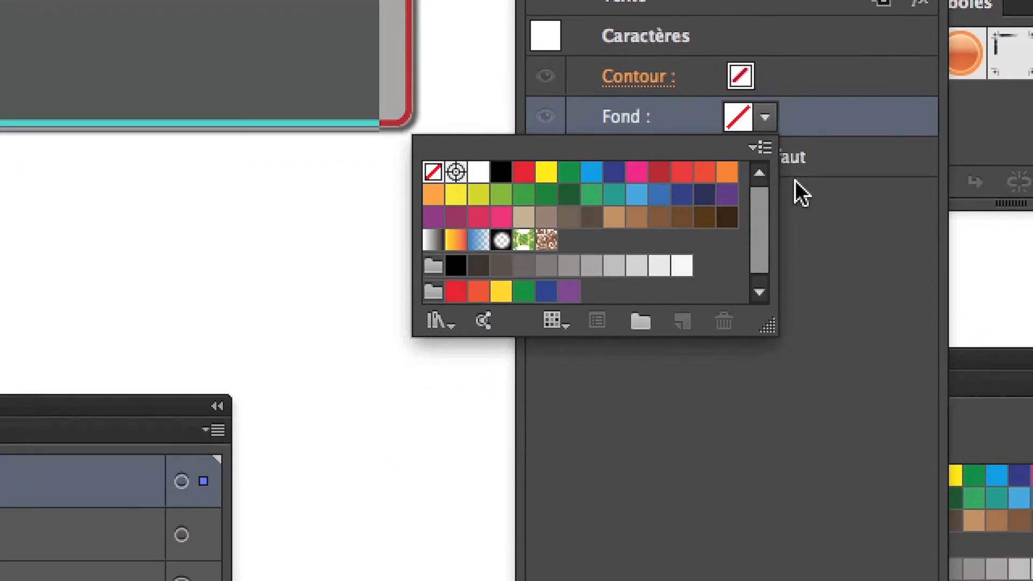
{"action": "left_click", "coordinate": [842, 264]}
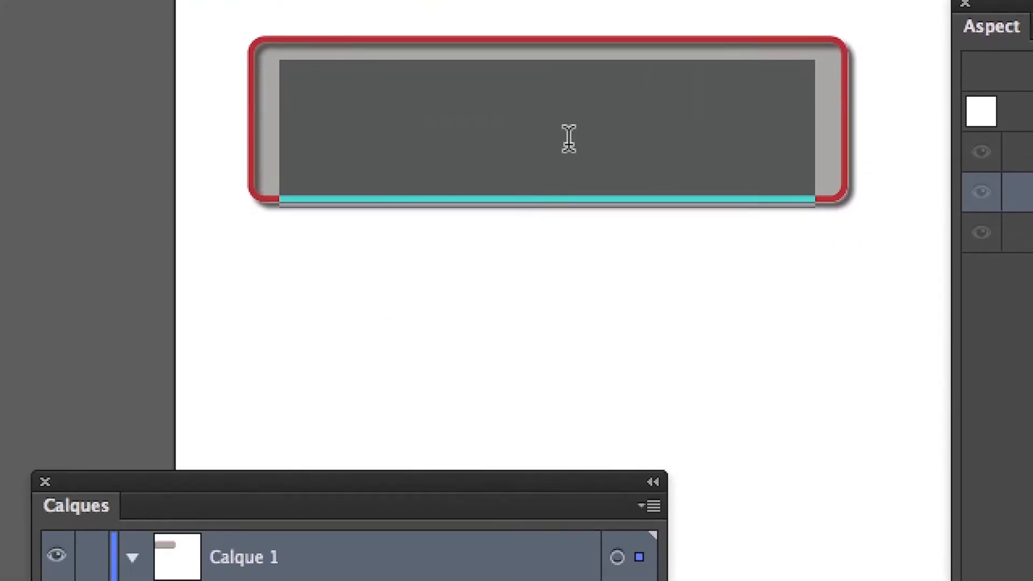
Select letters inside the unfilled New-York text to check that its characters are present.
{"action": "left_click", "coordinate": [569, 138]}
{"action": "left_click", "coordinate": [697, 125]}
{"action": "key", "text": "shift+Right"}
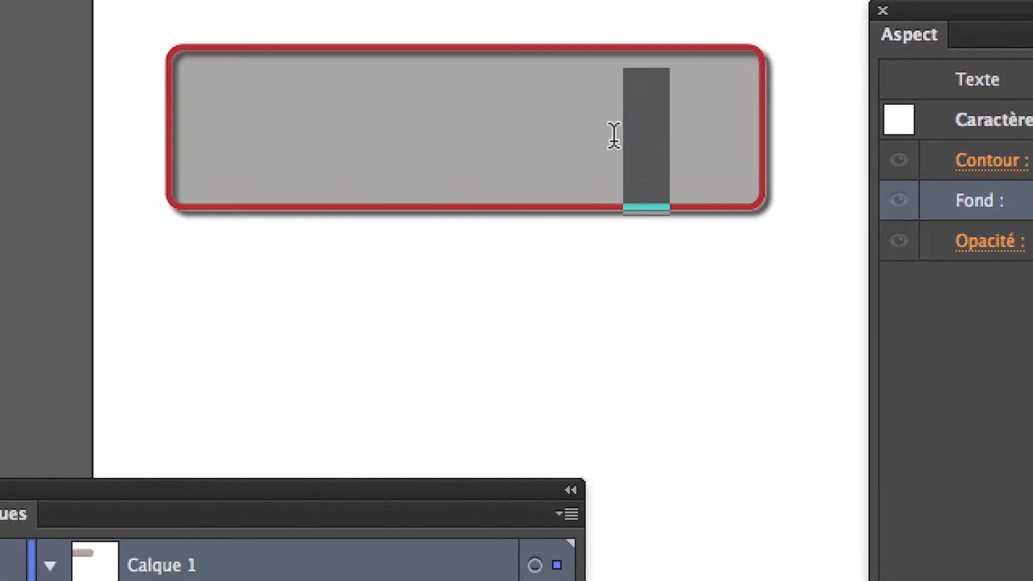
{"action": "left_click", "coordinate": [372, 132], "text": "shift"}
{"action": "left_click", "coordinate": [364, 132]}
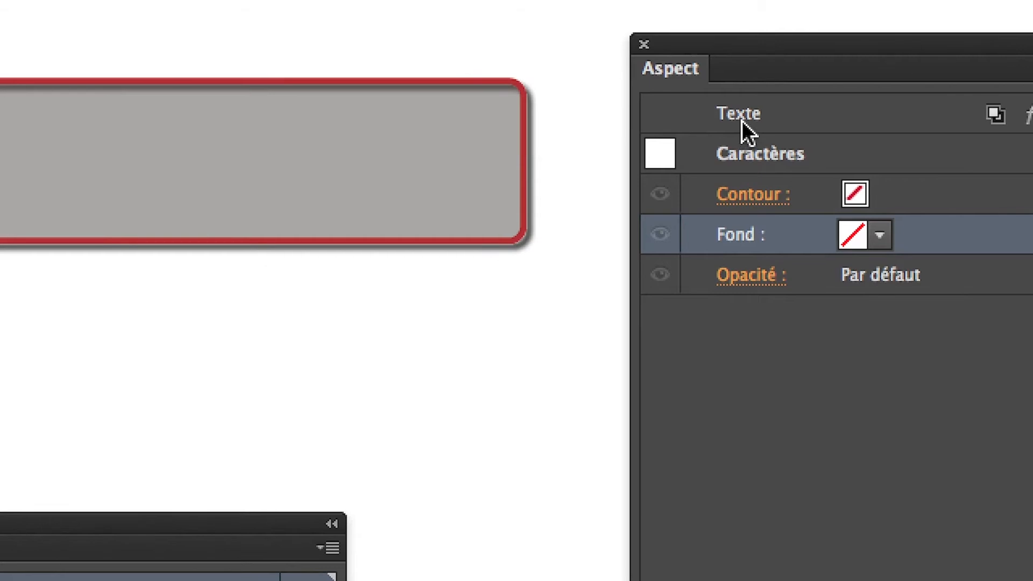
Return to the text-level appearance, collapse its stroke and grey fill, and add a new fill to the text.
{"action": "left_click", "coordinate": [1028, 84]}
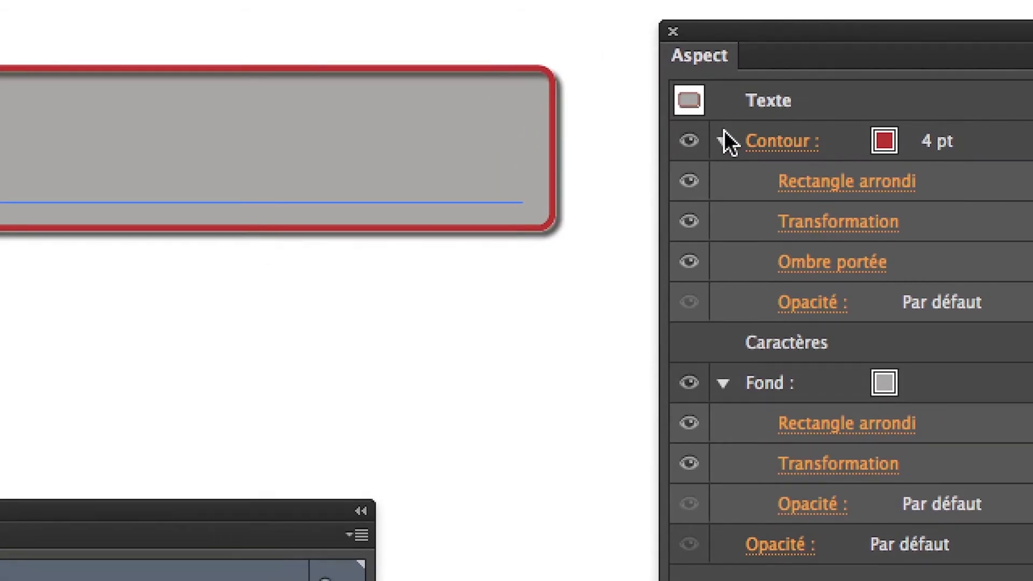
{"action": "left_click", "coordinate": [723, 142]}
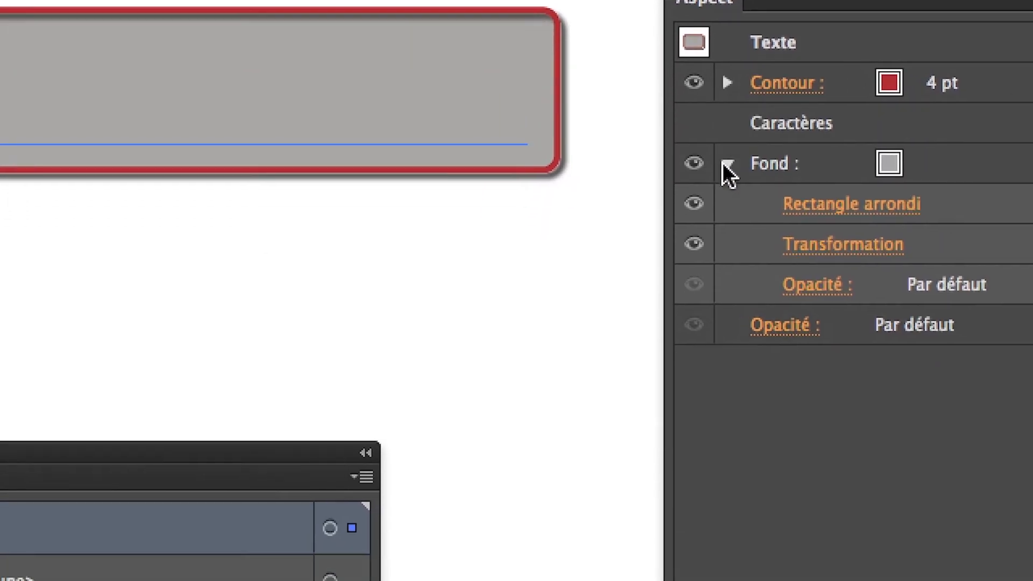
{"action": "left_click", "coordinate": [721, 209]}
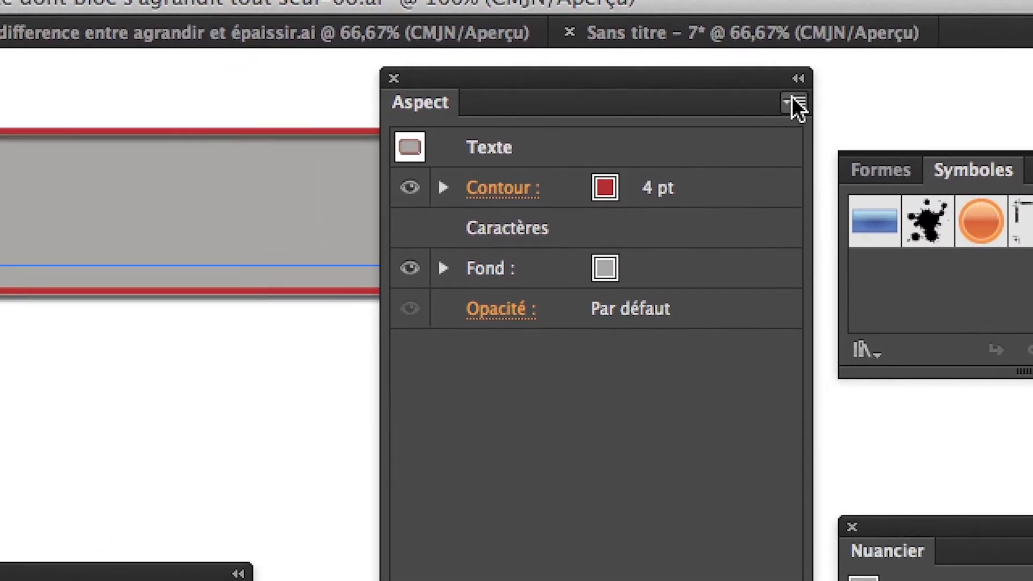
{"action": "left_click", "coordinate": [824, 113]}
{"action": "left_click", "coordinate": [754, 105]}
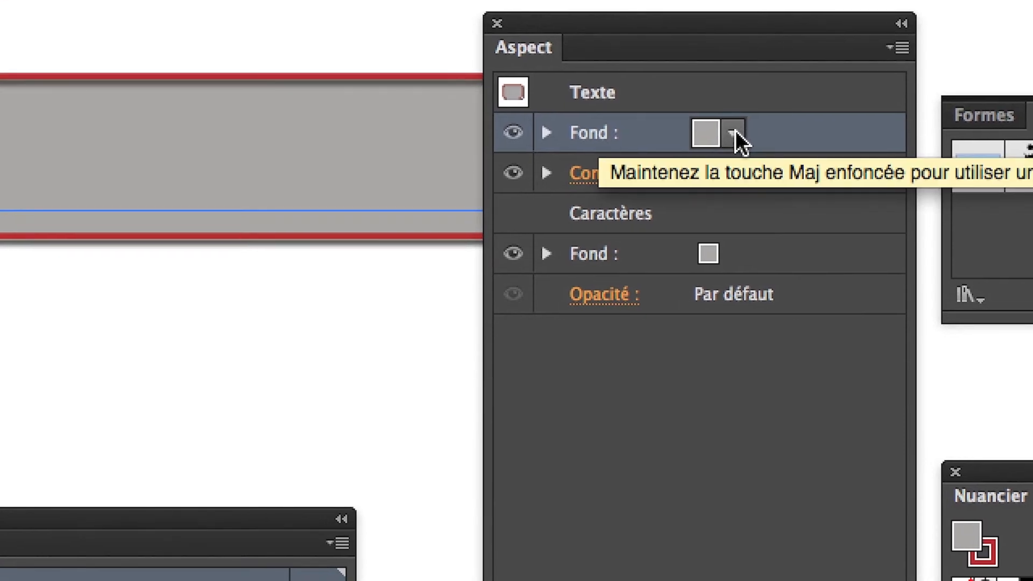
Try several swatches on the new text fill and set it to medium blue.
{"action": "left_click", "coordinate": [735, 131]}
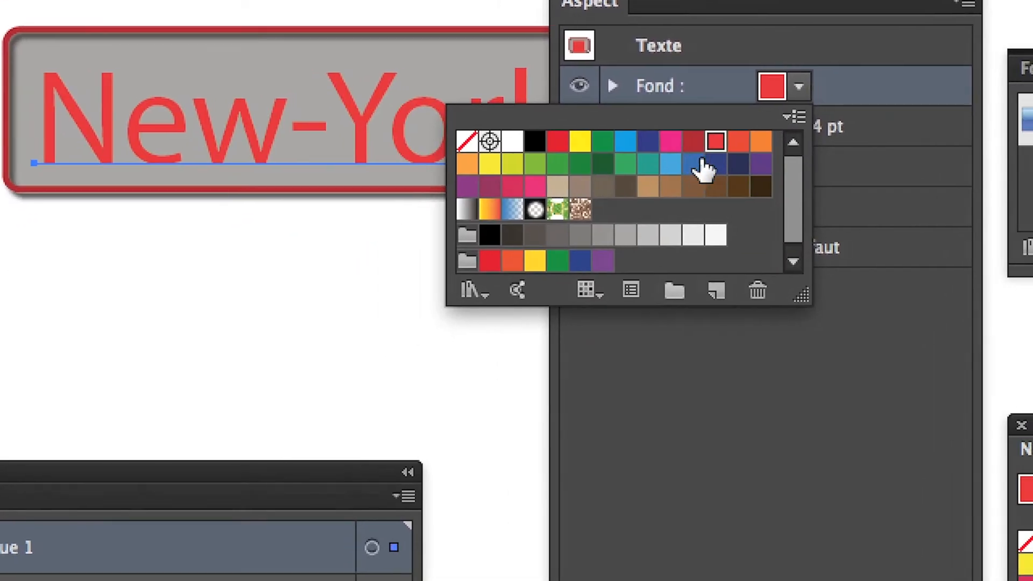
{"action": "left_click", "coordinate": [706, 170]}
{"action": "left_click", "coordinate": [689, 167]}
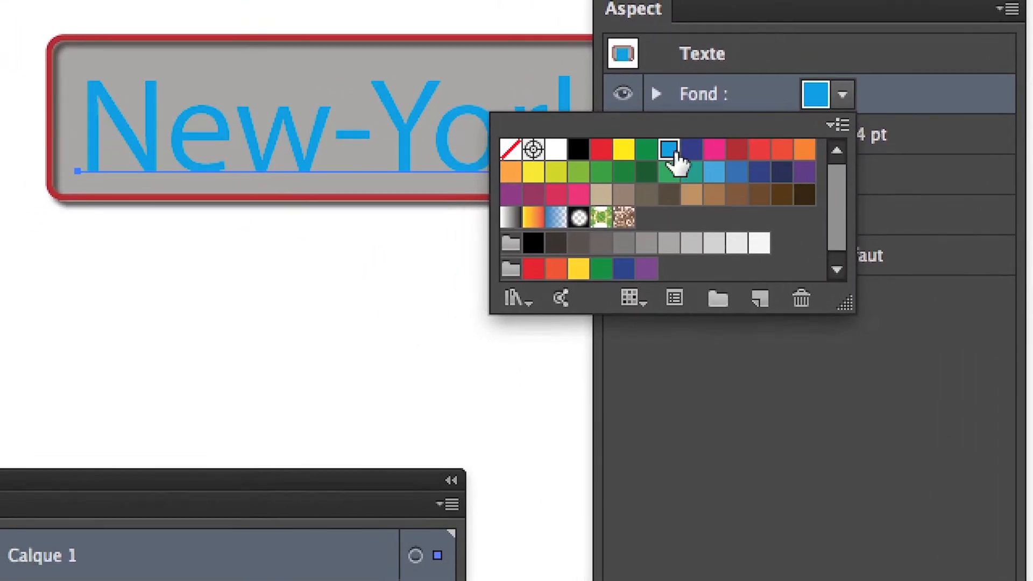
{"action": "left_click", "coordinate": [700, 162]}
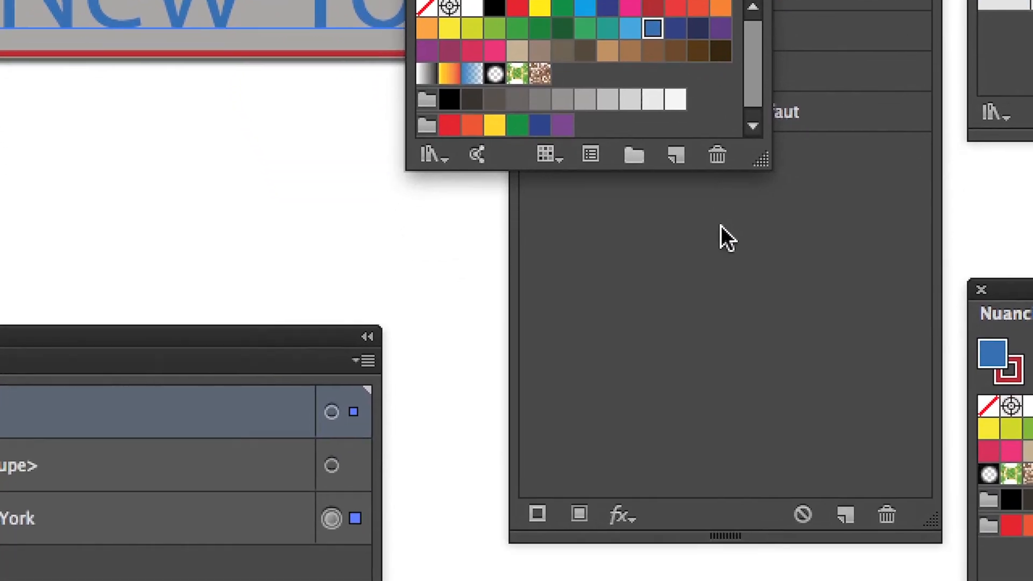
{"action": "left_click", "coordinate": [773, 367]}
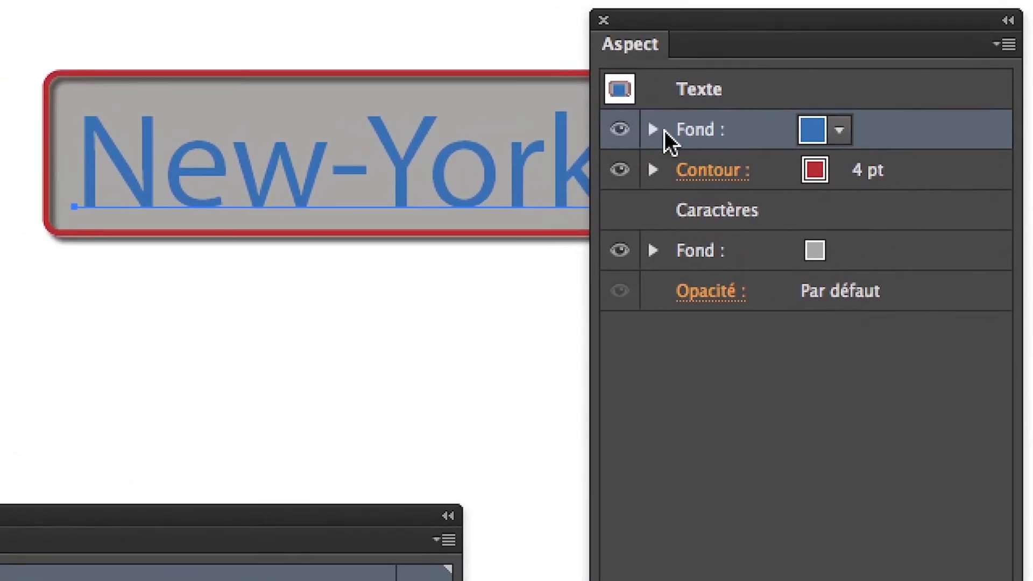
Examine the attributes and effects attached to the new blue fill and to the grey background fill.
{"action": "left_click", "coordinate": [599, 92]}
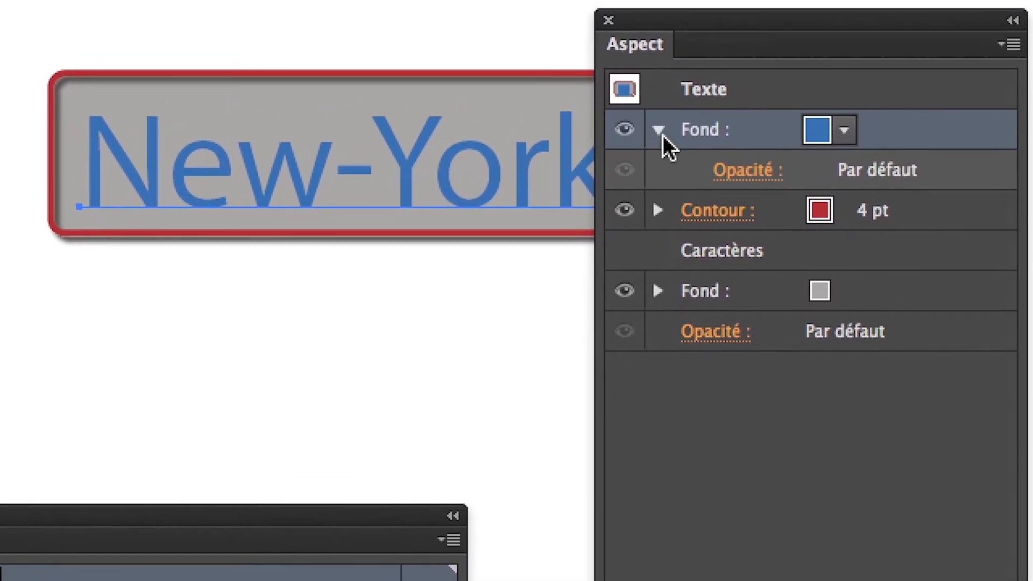
{"action": "left_click", "coordinate": [775, 99]}
{"action": "left_click", "coordinate": [660, 134]}
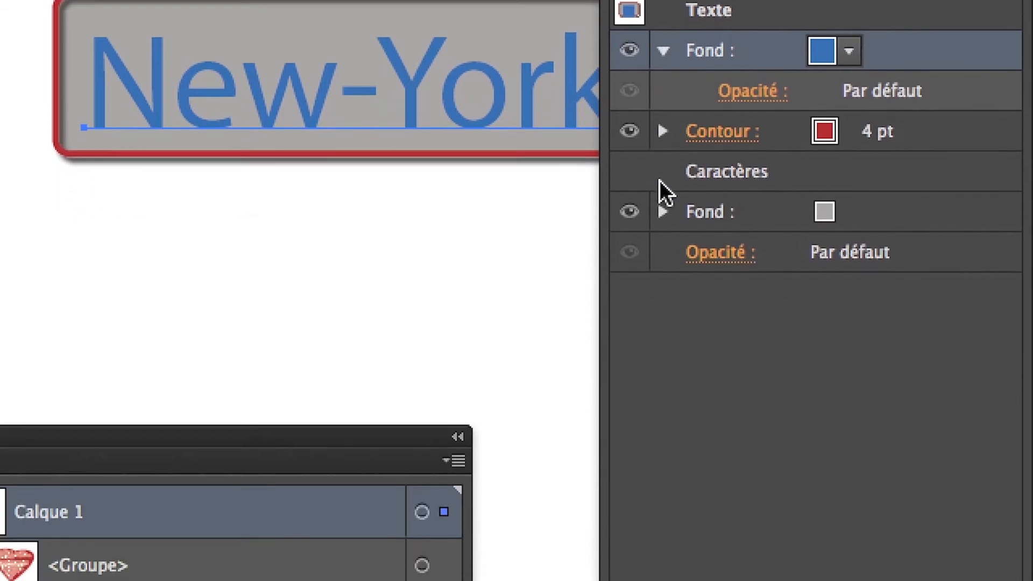
{"action": "left_click", "coordinate": [661, 255]}
{"action": "left_click", "coordinate": [693, 195]}
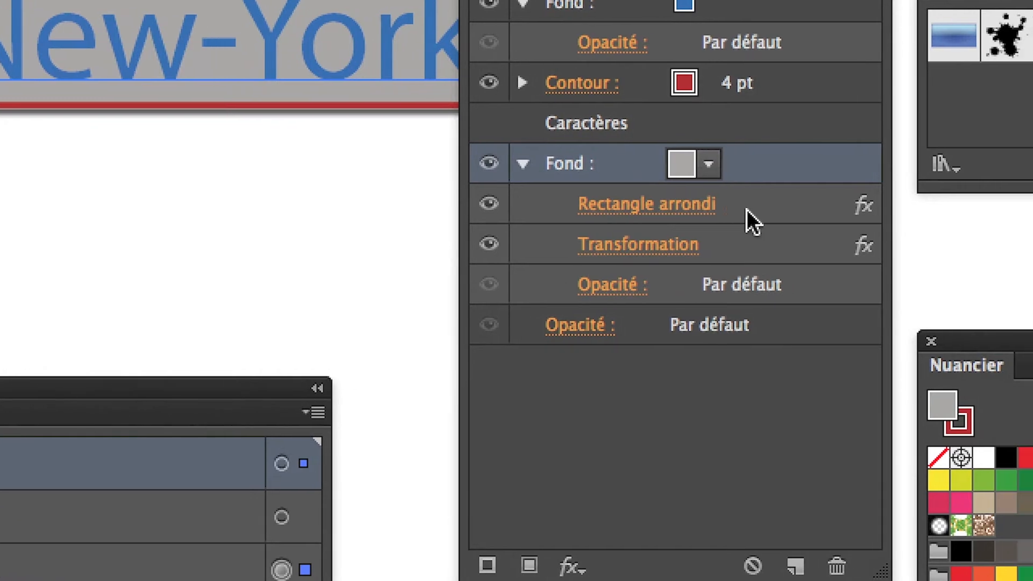
{"action": "left_click", "coordinate": [876, 209]}
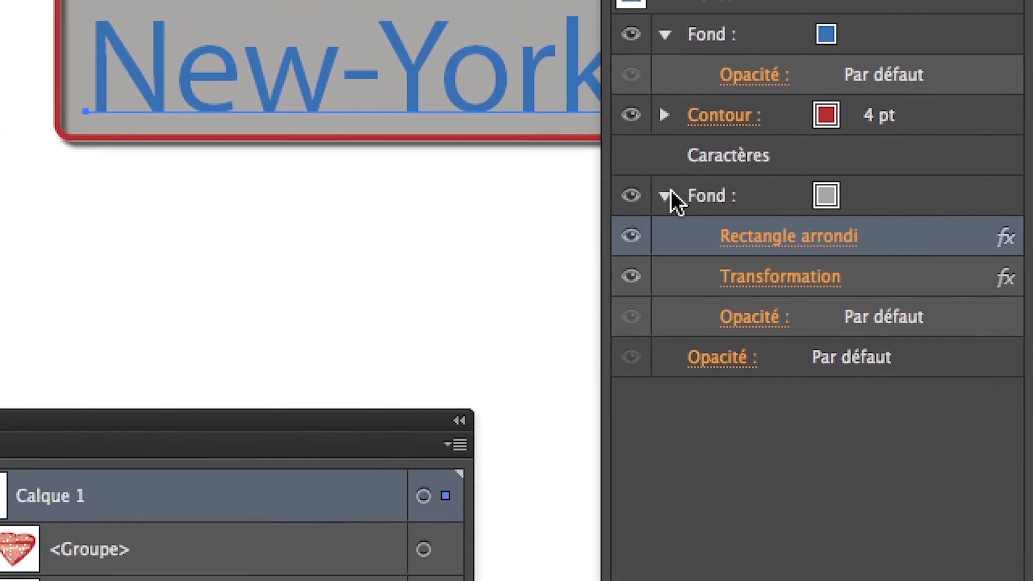
{"action": "left_click", "coordinate": [516, 158]}
{"action": "left_click", "coordinate": [667, 62]}
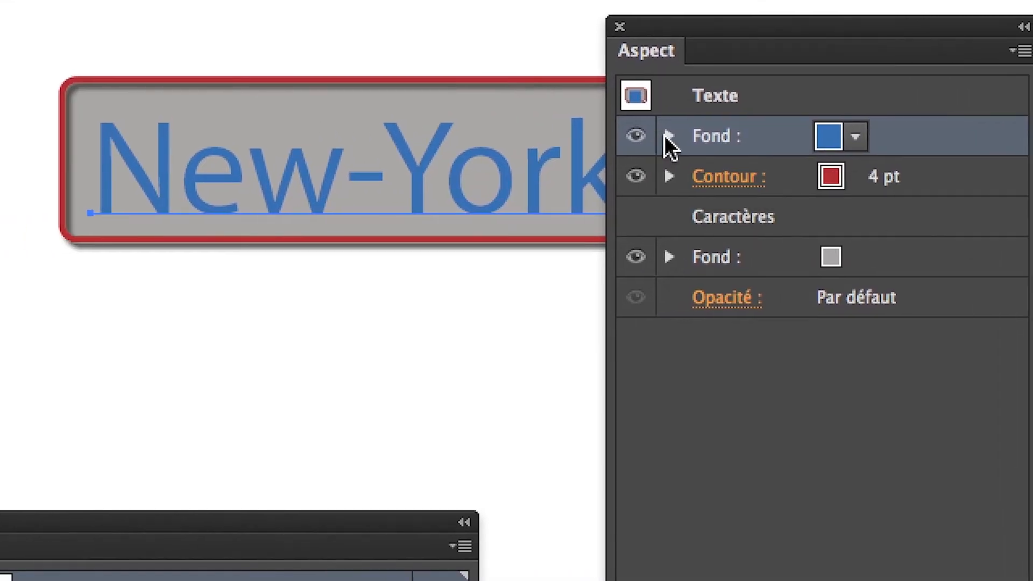
{"action": "left_click", "coordinate": [608, 137]}
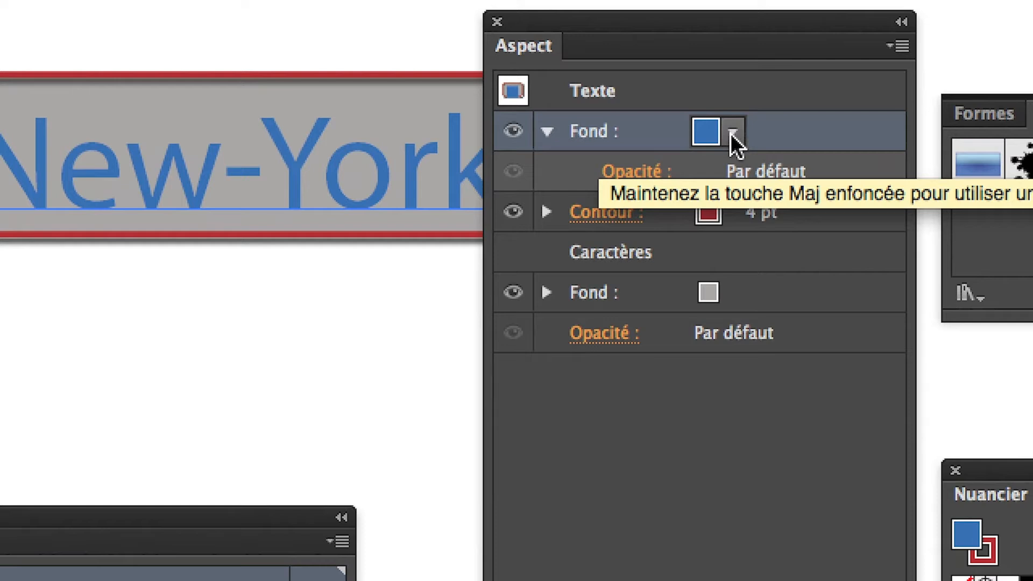
Set the new text fill to green, then collapse it and expand the stroke's effects.
{"action": "left_click", "coordinate": [730, 137]}
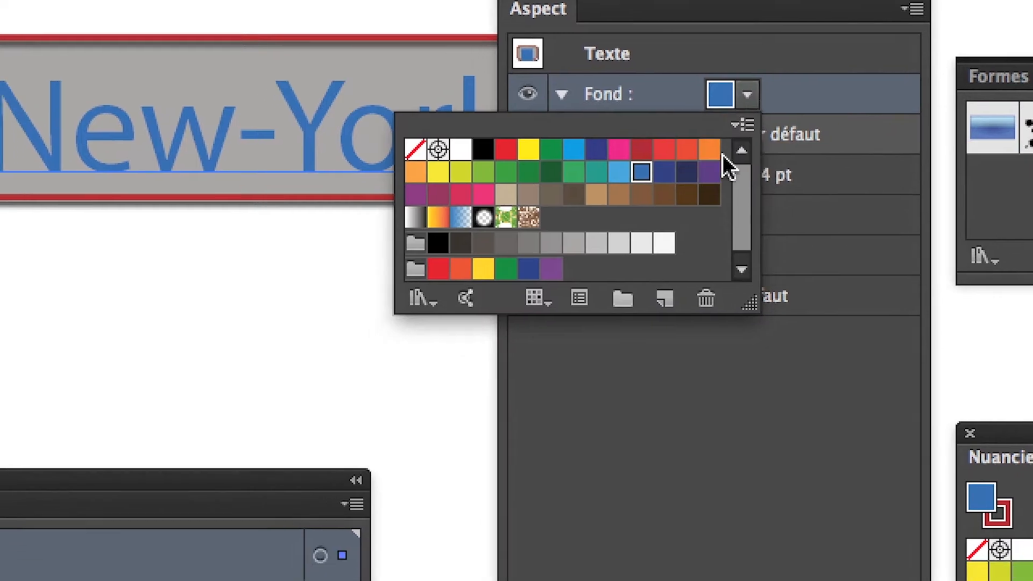
{"action": "left_click", "coordinate": [710, 164]}
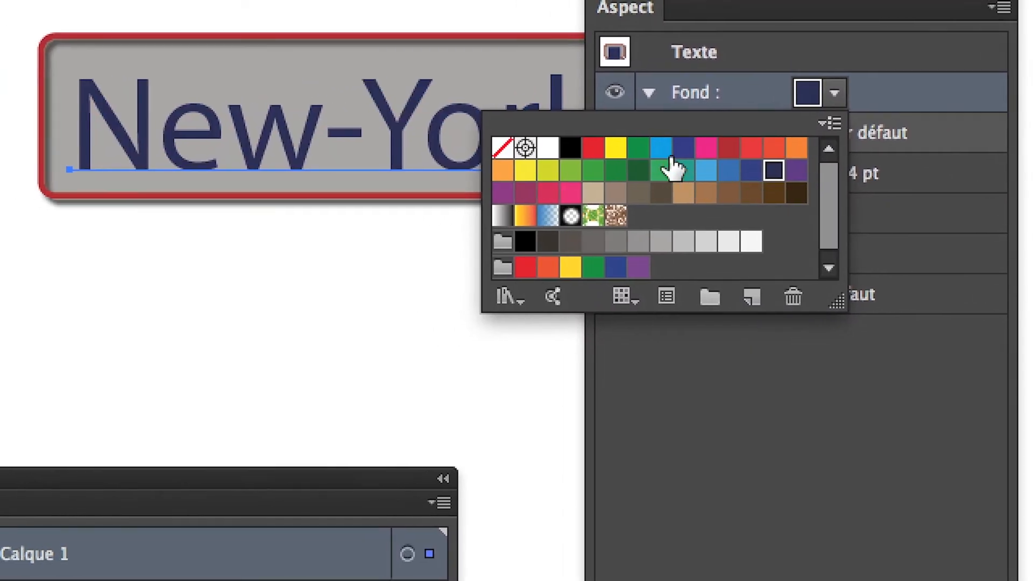
{"action": "left_click", "coordinate": [662, 161]}
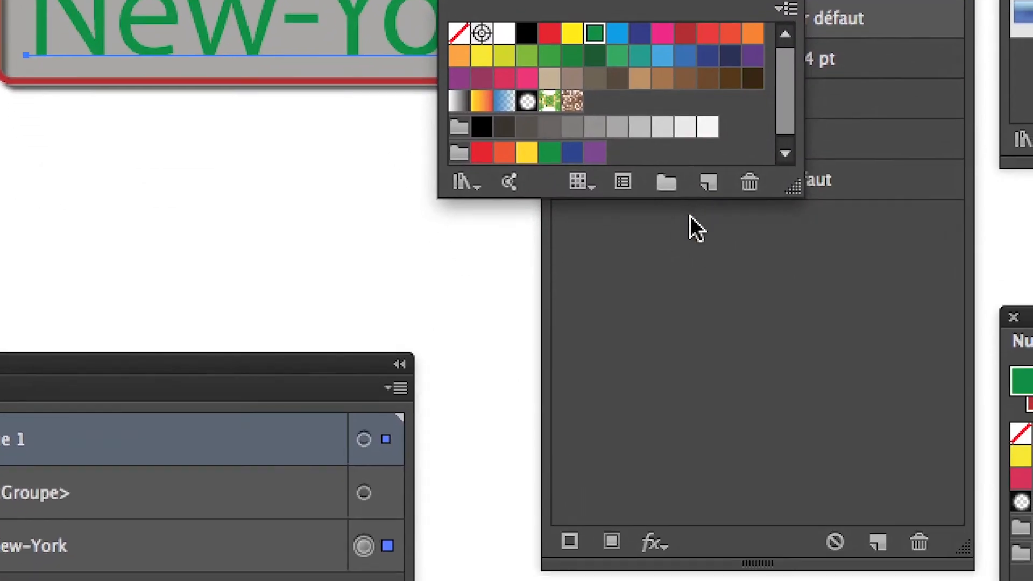
{"action": "left_click", "coordinate": [747, 344]}
{"action": "left_click", "coordinate": [658, 136]}
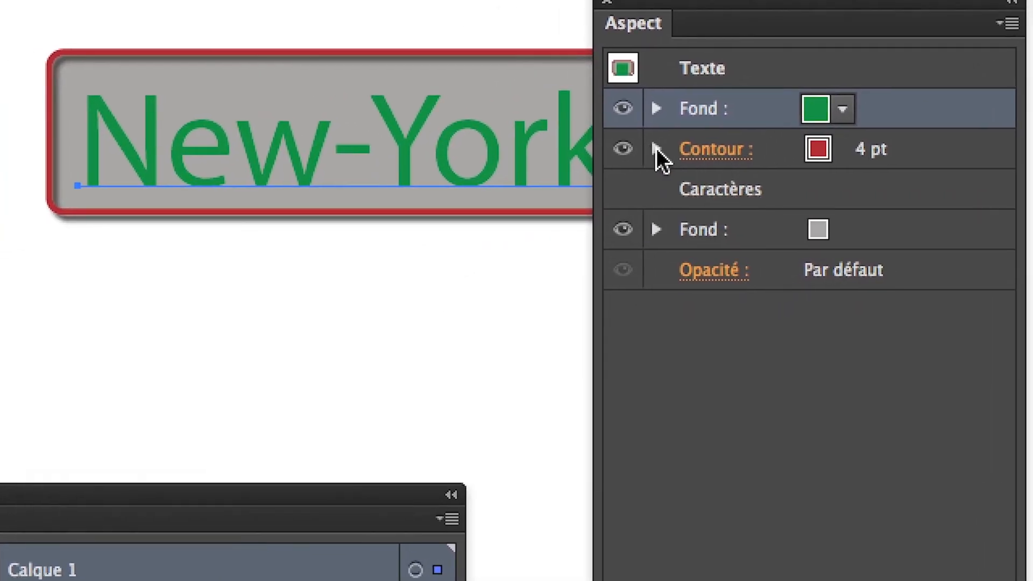
{"action": "left_click", "coordinate": [656, 148]}
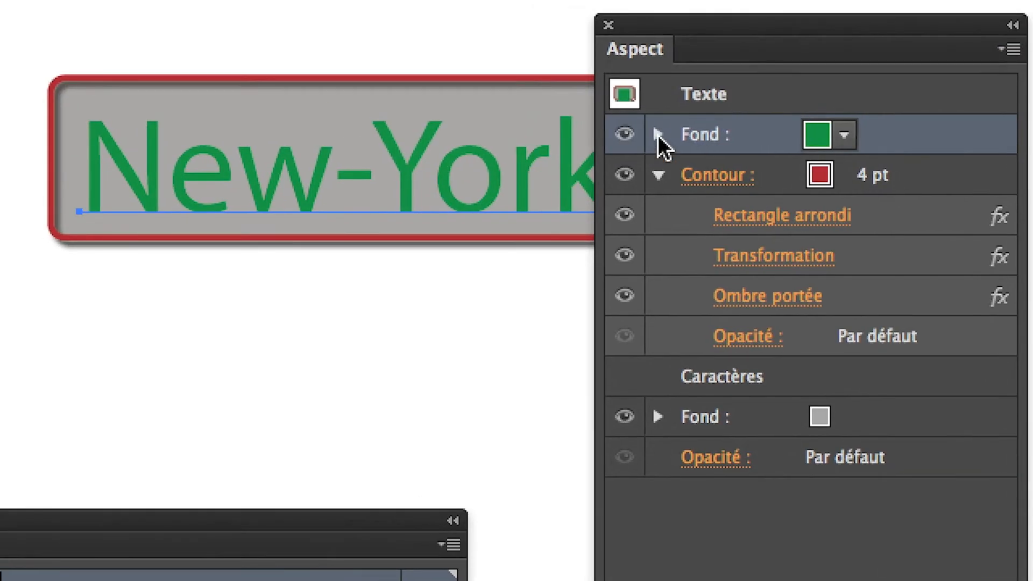
Expand the green text fill and copy the stroke's drop shadow effect onto it.
{"action": "left_click", "coordinate": [504, 35]}
{"action": "left_click", "coordinate": [734, 205]}
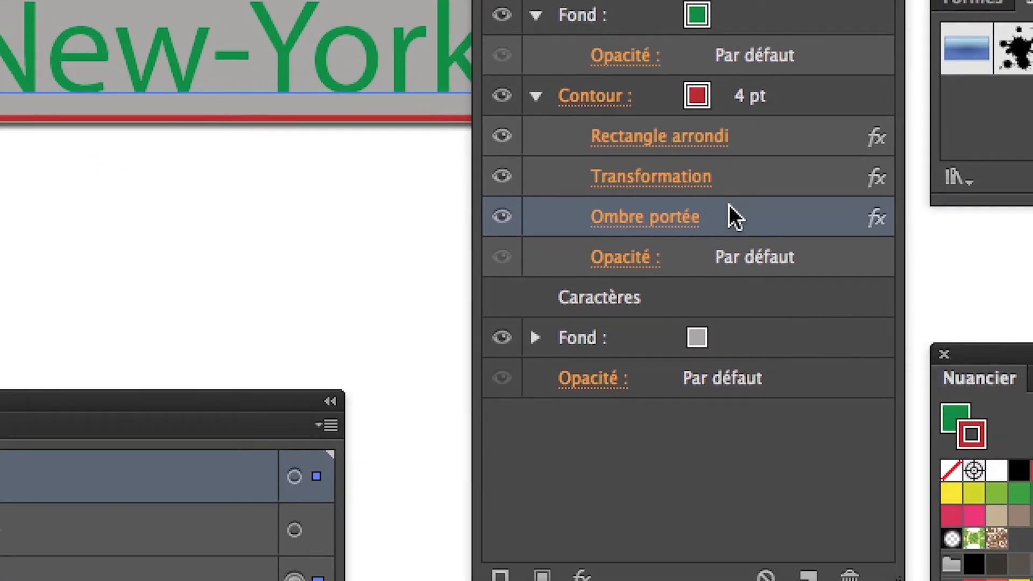
{"action": "left_click_drag", "start_coordinate": [729, 205], "coordinate": [764, 61]}
{"action": "mouse_move", "coordinate": [746, 146]}
{"action": "left_mouse_down"}
{"action": "mouse_move", "coordinate": [745, 97]}
{"action": "mouse_move", "coordinate": [746, 128]}
{"action": "left_mouse_up"}
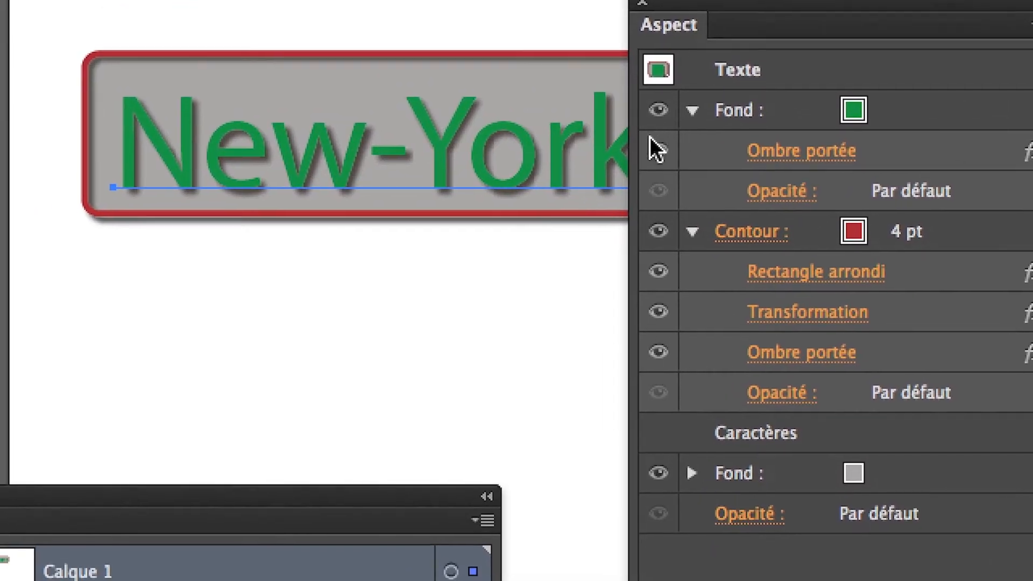
{"action": "left_click", "coordinate": [653, 140]}
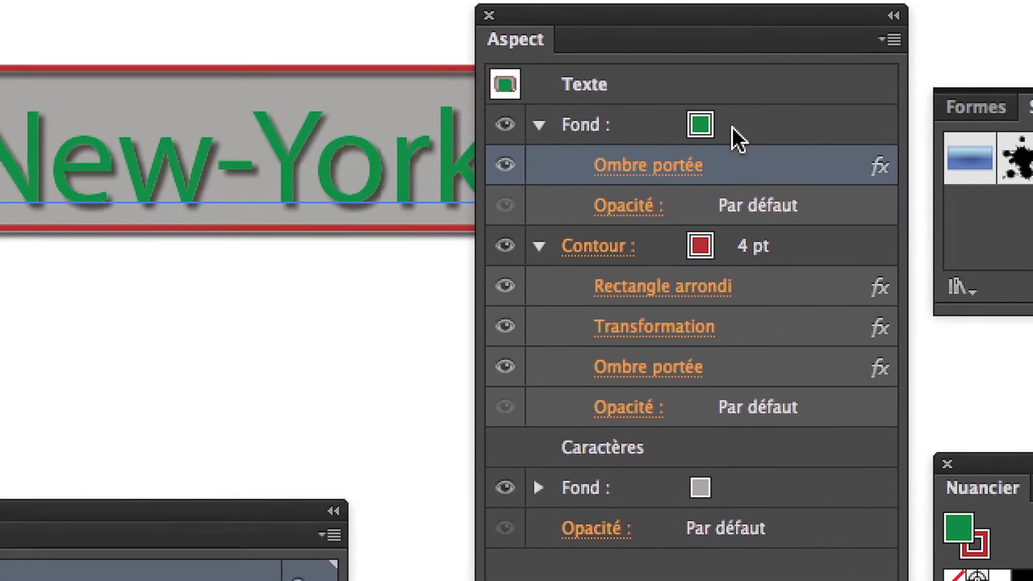
Set the text fill to dark blue.
{"action": "left_click", "coordinate": [731, 129]}
{"action": "left_click", "coordinate": [729, 128]}
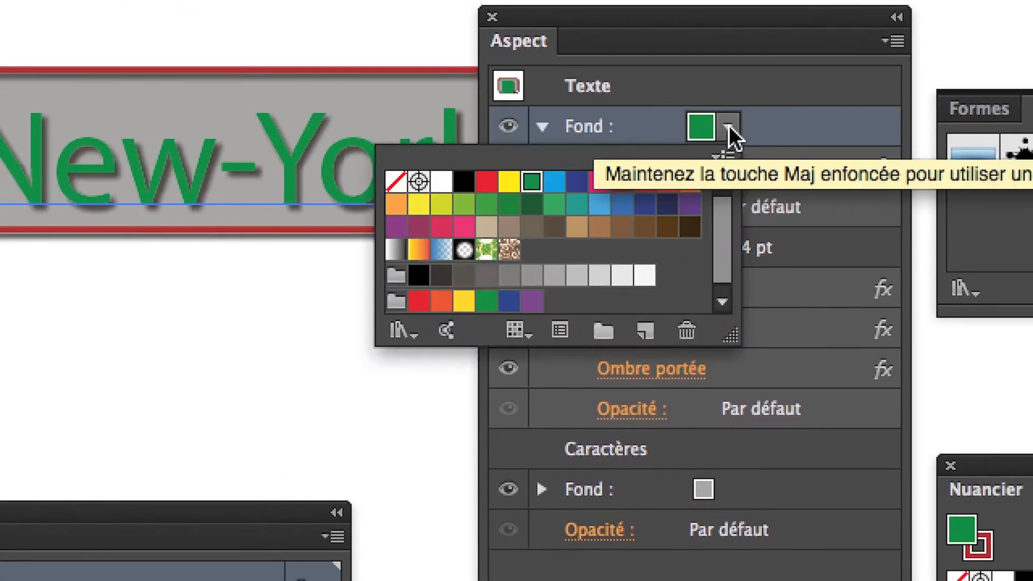
{"action": "left_click", "coordinate": [697, 160]}
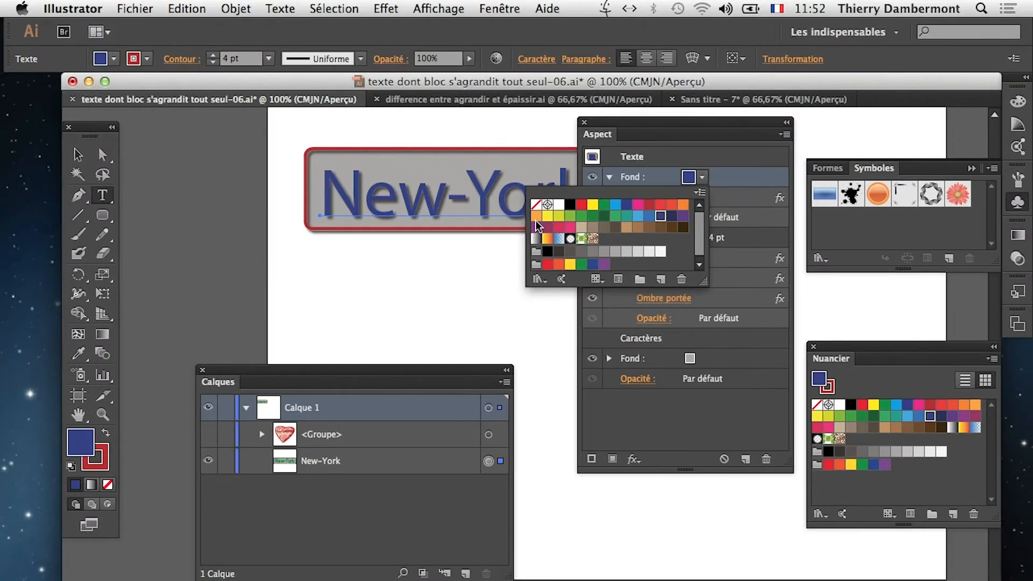
Move the Appearance panel clear of the New-York label and deselect the text.
{"action": "left_click", "coordinate": [716, 129]}
{"action": "left_click_drag", "start_coordinate": [717, 129], "coordinate": [814, 134]}
{"action": "key", "text": "Escape"}
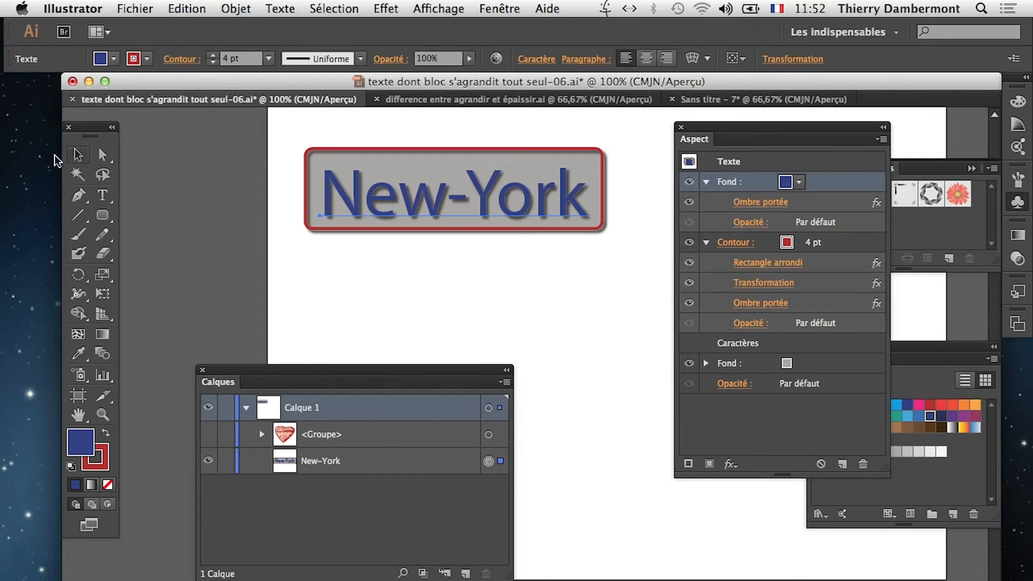
{"action": "left_click", "coordinate": [410, 277]}
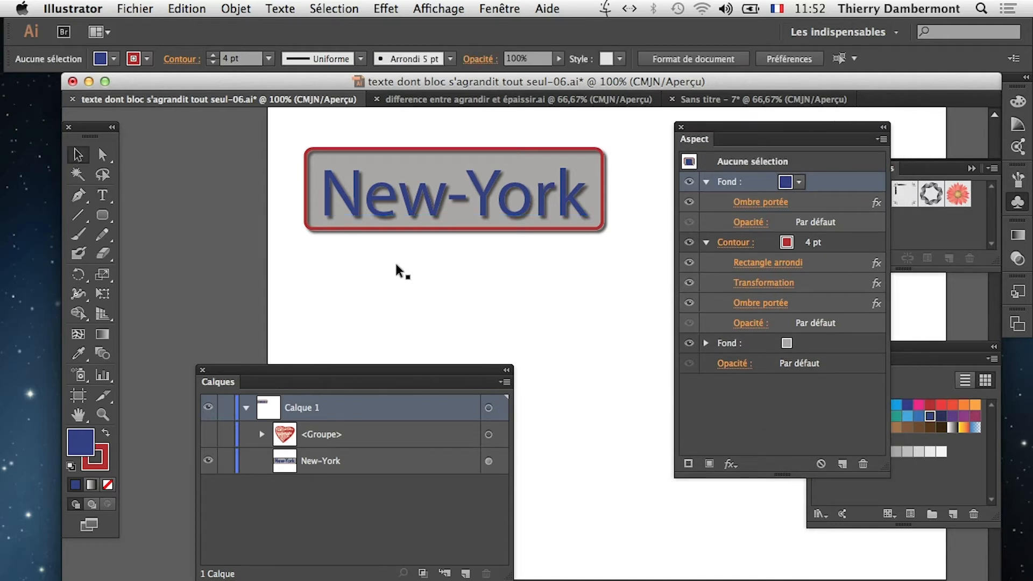
{"action": "scroll", "coordinate": [464, 209], "scroll_direction": "up", "scroll_amount": 1}
{"action": "scroll", "coordinate": [465, 205], "scroll_direction": "down", "scroll_amount": 1}
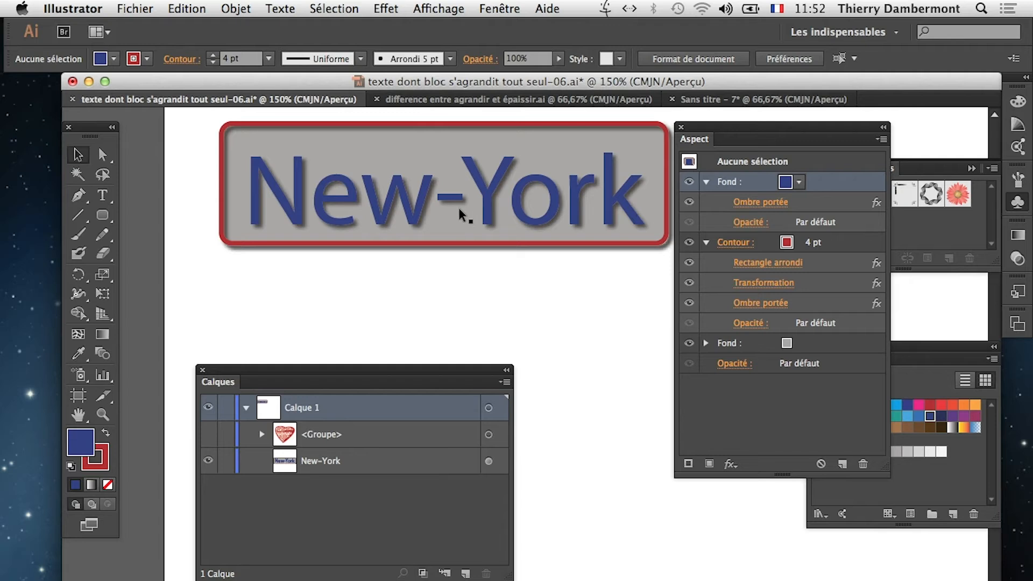
{"action": "left_click_drag", "start_coordinate": [502, 220], "coordinate": [457, 248]}
Select the New-York label, try lighter blue swatches, set its text fill to very light grey, and deselect it.
{"action": "left_click", "coordinate": [799, 182]}
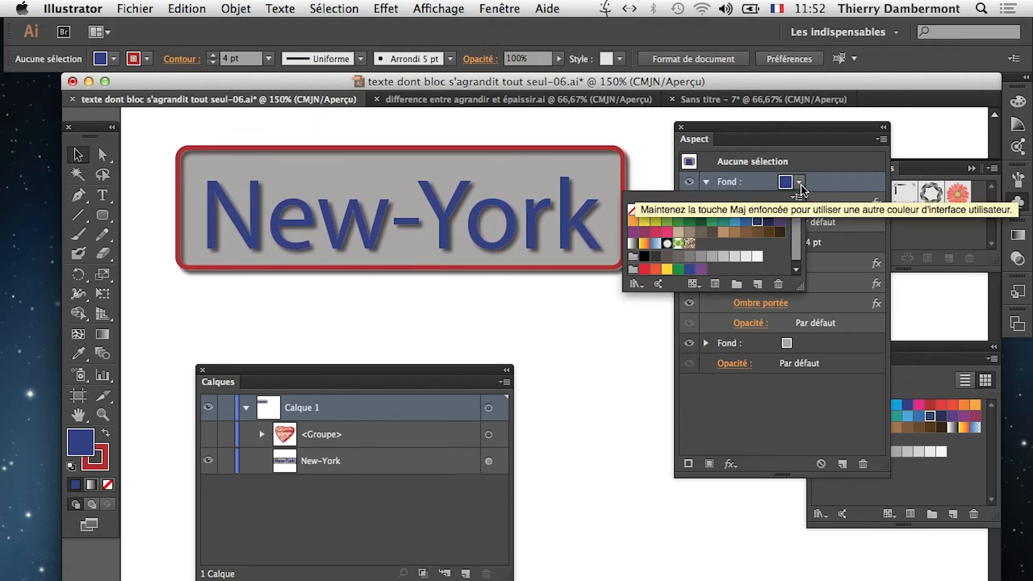
{"action": "left_click", "coordinate": [801, 183]}
{"action": "left_click", "coordinate": [580, 244]}
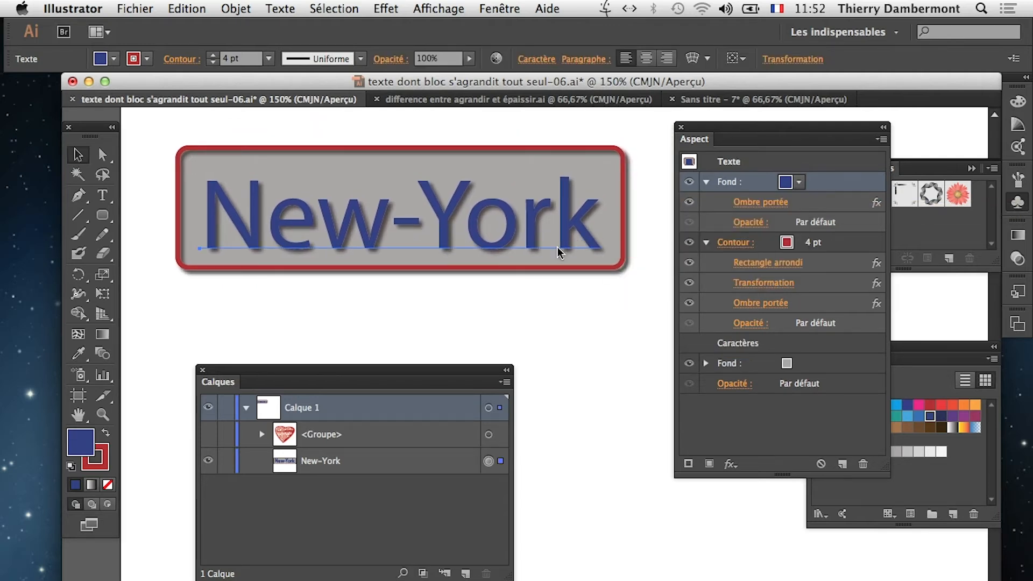
{"action": "left_click", "coordinate": [800, 182]}
{"action": "left_click", "coordinate": [734, 221]}
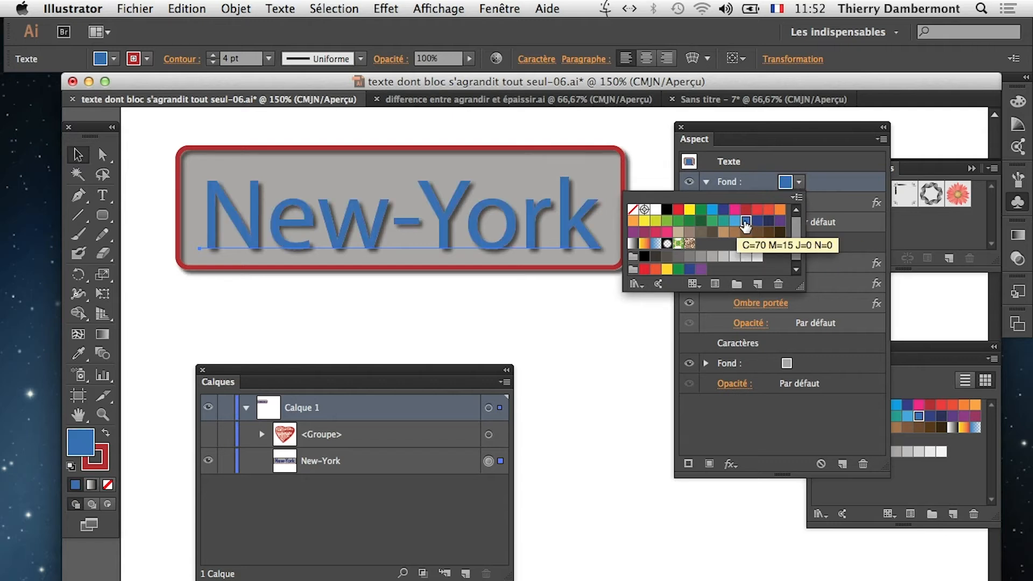
{"action": "left_click", "coordinate": [745, 257]}
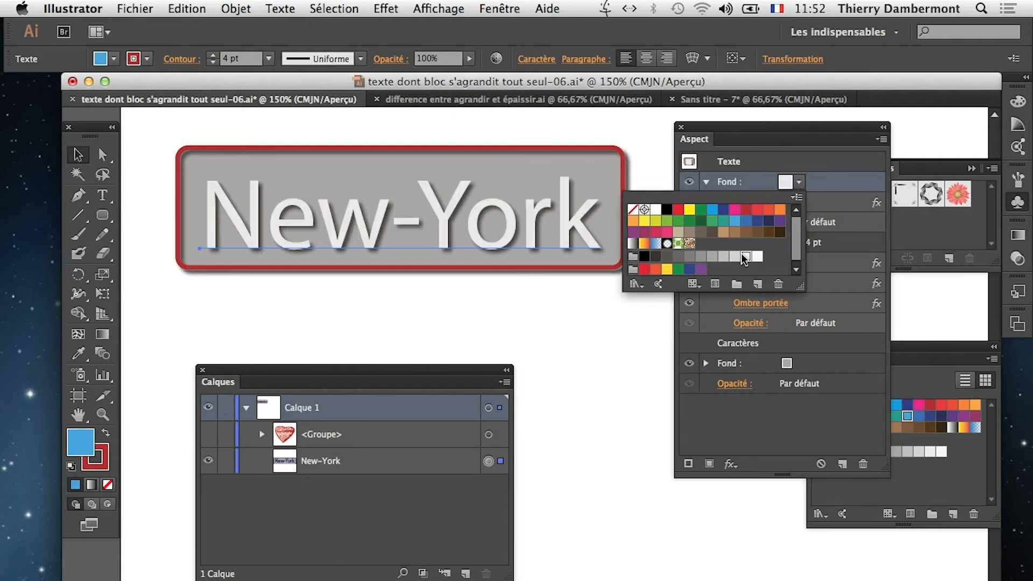
{"action": "left_click", "coordinate": [785, 432]}
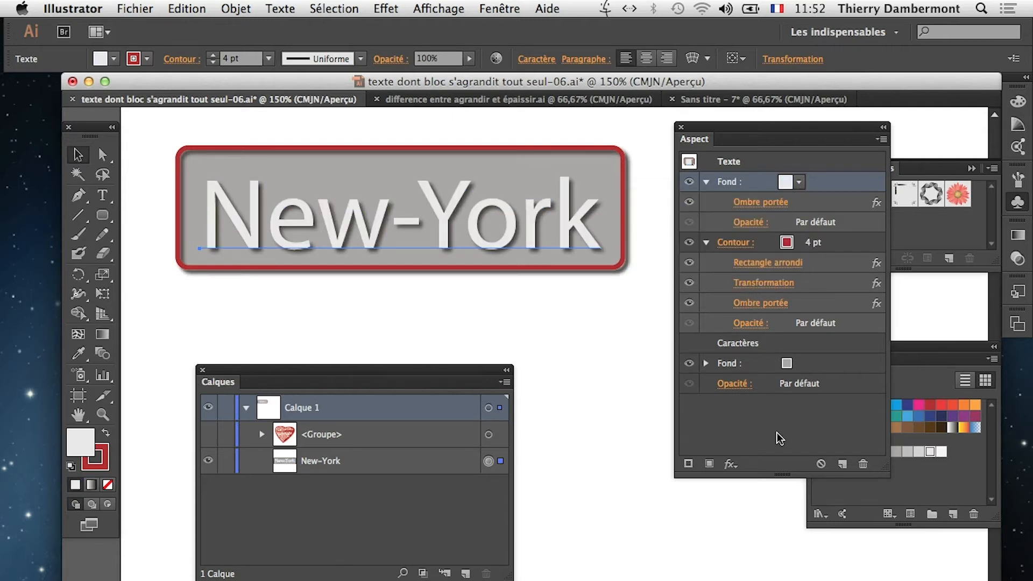
{"action": "left_click", "coordinate": [458, 324]}
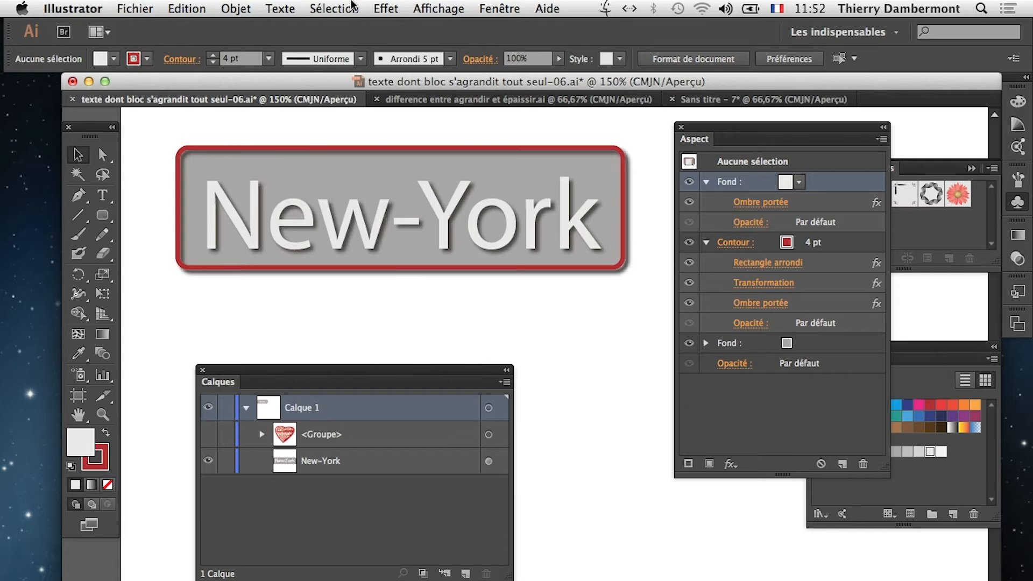
Save the document as "texte dont bloc s'agrandit tout seul-07.ai" in folder AI-2014-07-18, in Illustrator CC format.
{"action": "left_click", "coordinate": [135, 9]}
{"action": "left_click", "coordinate": [261, 145]}
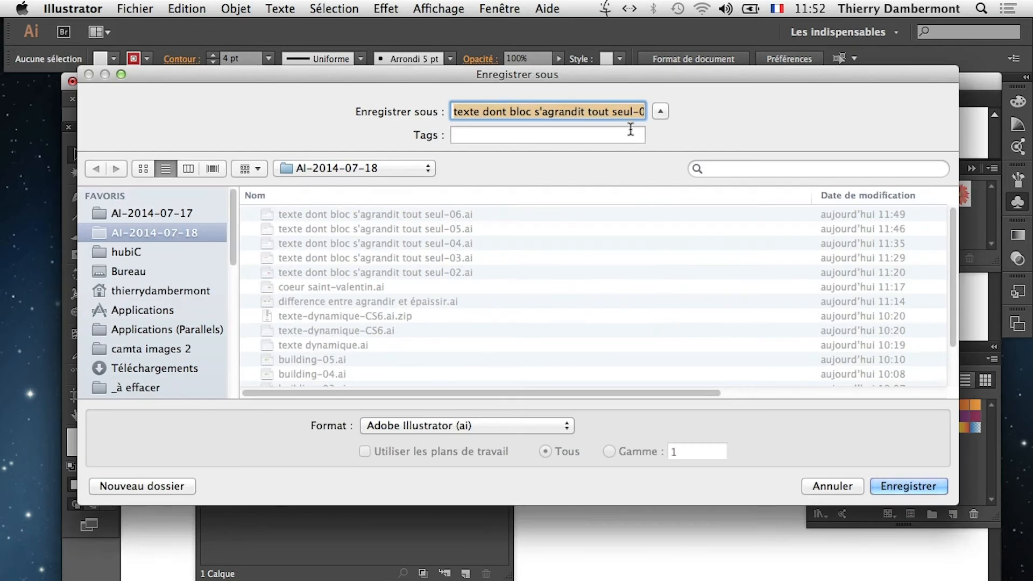
{"action": "left_click", "coordinate": [635, 112]}
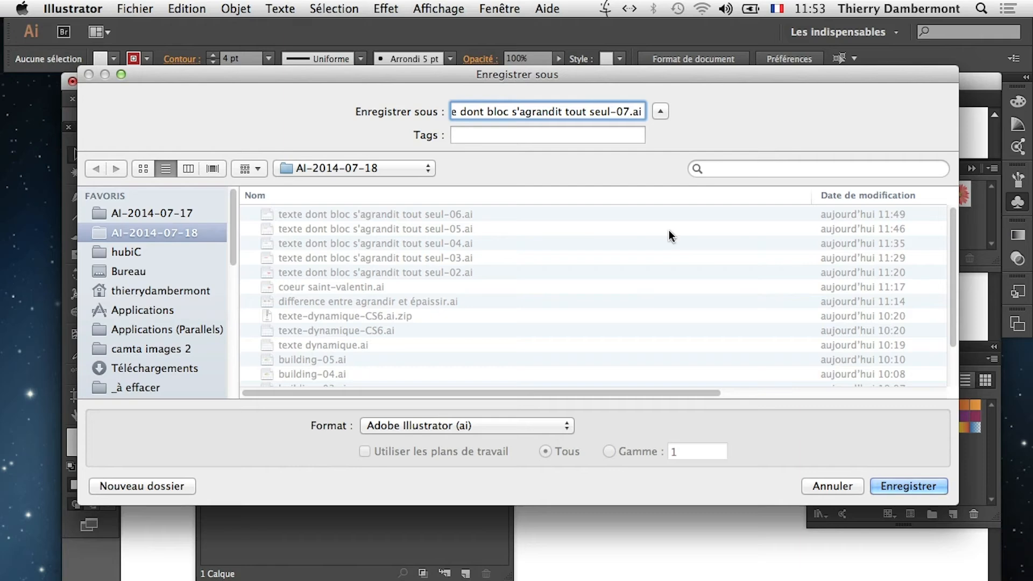
{"action": "left_click", "coordinate": [895, 487]}
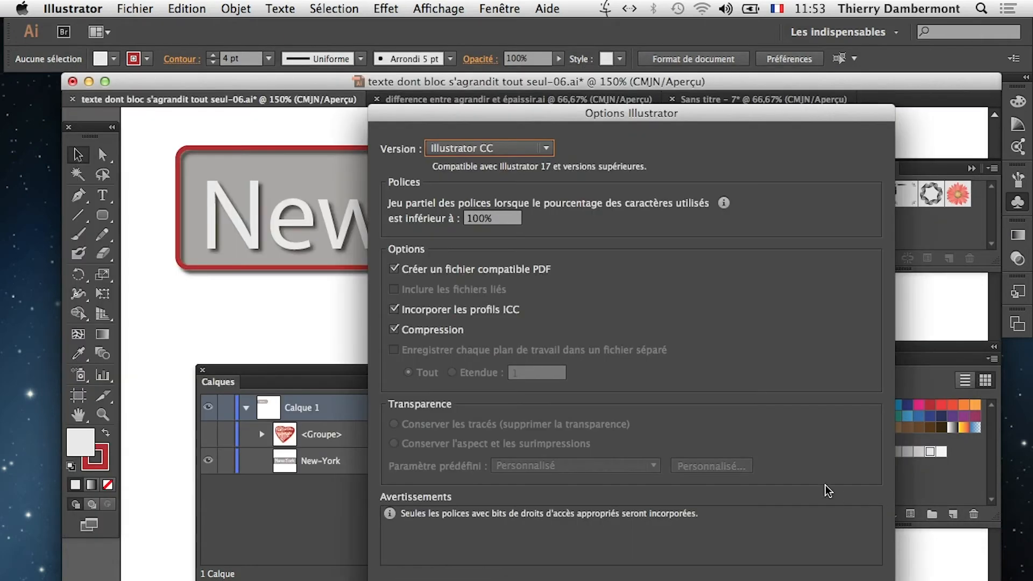
{"action": "key", "text": "Return"}
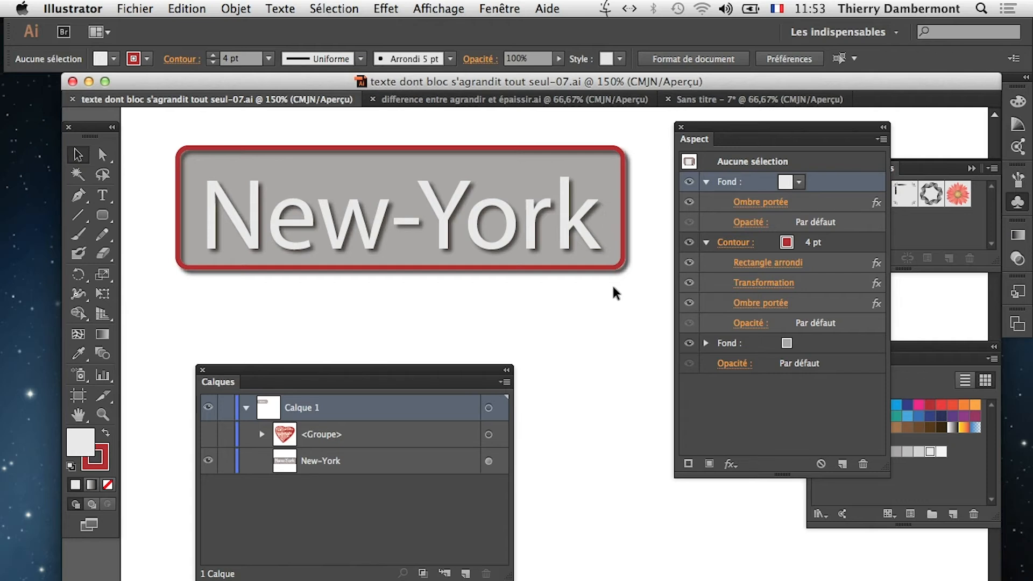
{"action": "left_click", "coordinate": [386, 9]}
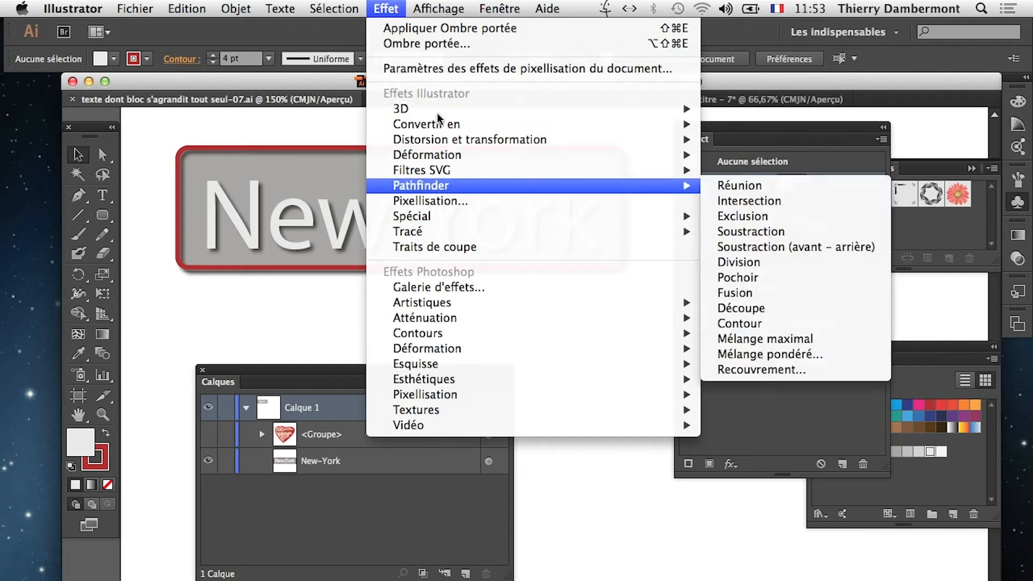
{"action": "mouse_move", "coordinate": [445, 218]}
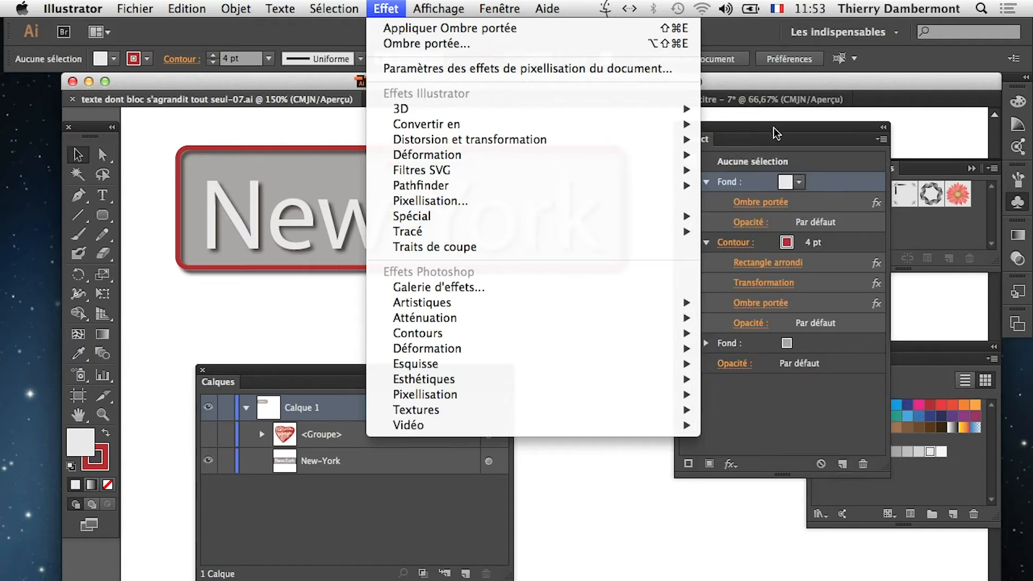
{"action": "left_click", "coordinate": [480, 243]}
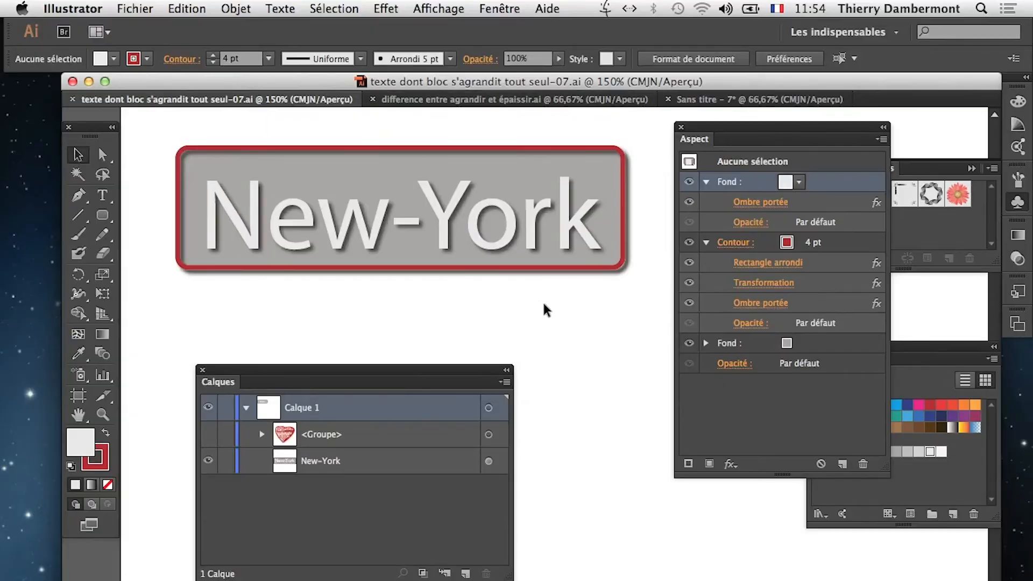
Collapse Calque 1, then select the New-York label and collapse its text fill and stroke attributes.
{"action": "scroll", "coordinate": [543, 307], "scroll_direction": "down", "scroll_amount": 1}
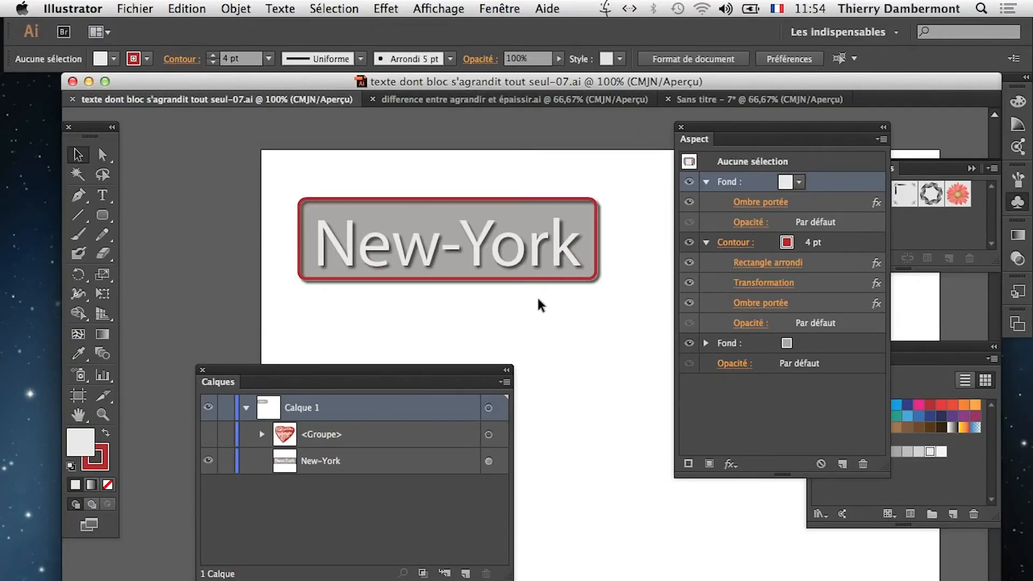
{"action": "scroll", "coordinate": [541, 305], "scroll_direction": "down", "scroll_amount": 1}
{"action": "left_click_drag", "start_coordinate": [421, 305], "coordinate": [311, 241]}
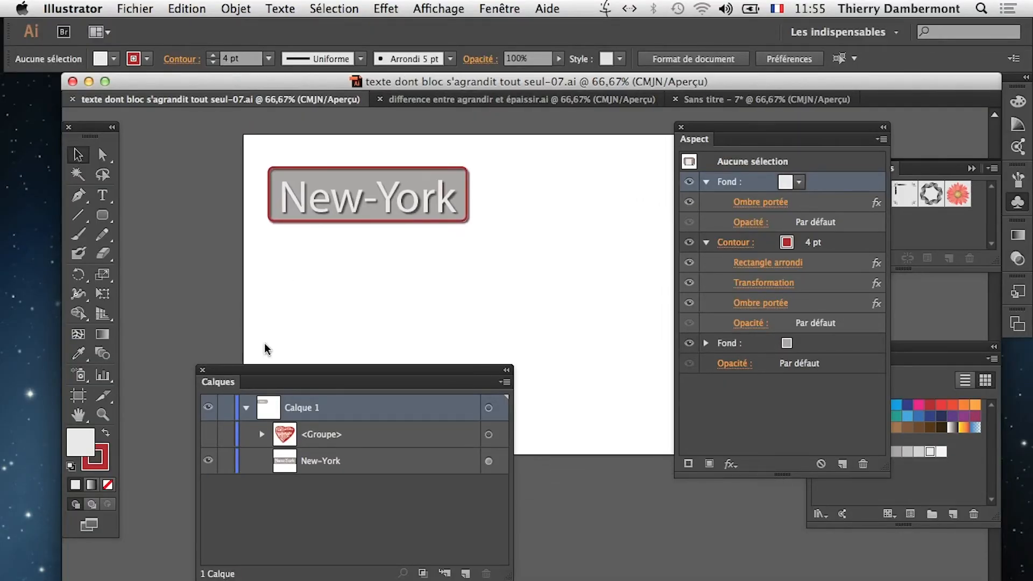
{"action": "left_click", "coordinate": [247, 408]}
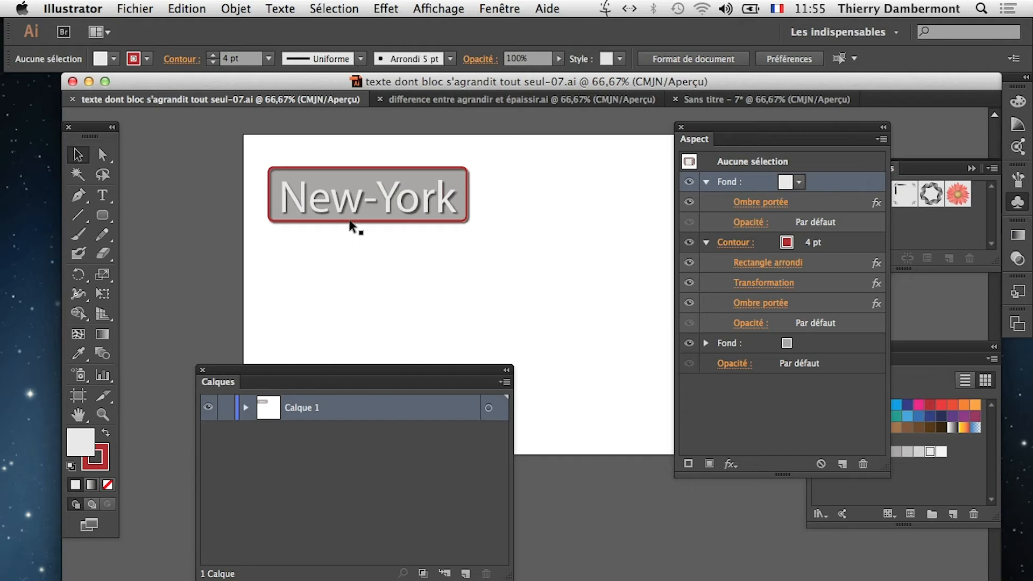
{"action": "left_click", "coordinate": [335, 206]}
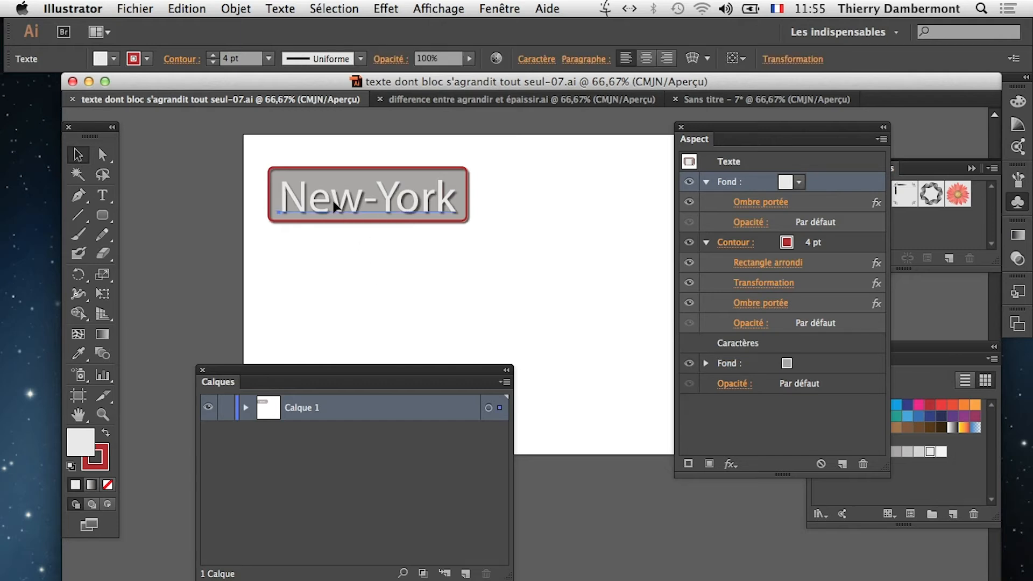
{"action": "left_click", "coordinate": [705, 183]}
{"action": "left_click", "coordinate": [705, 203]}
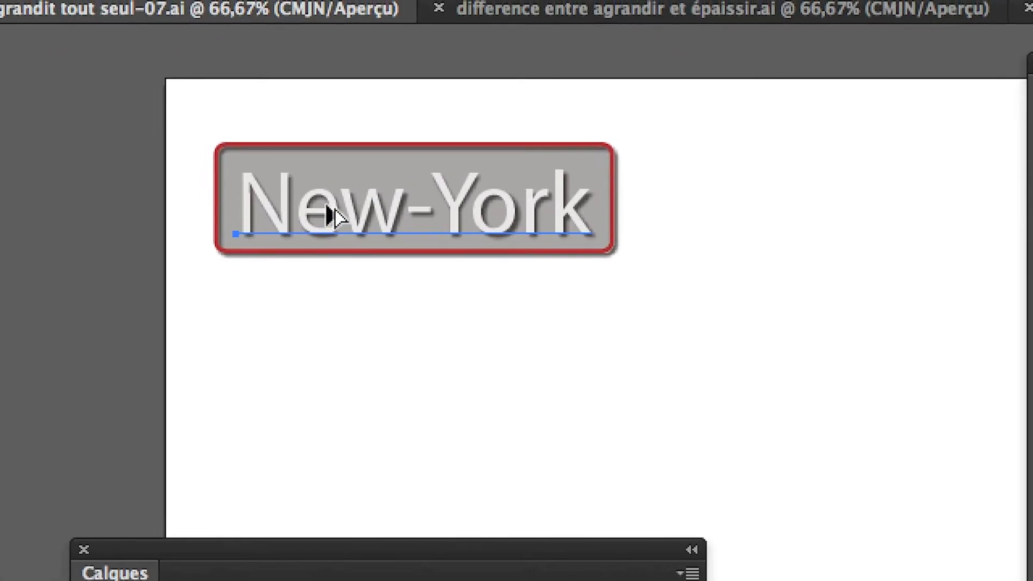
Duplicate the New-York label below the original, copy both labels alongside to form a two-by-two grid, and deselect.
{"action": "left_click_drag", "start_coordinate": [328, 210], "coordinate": [383, 423]}
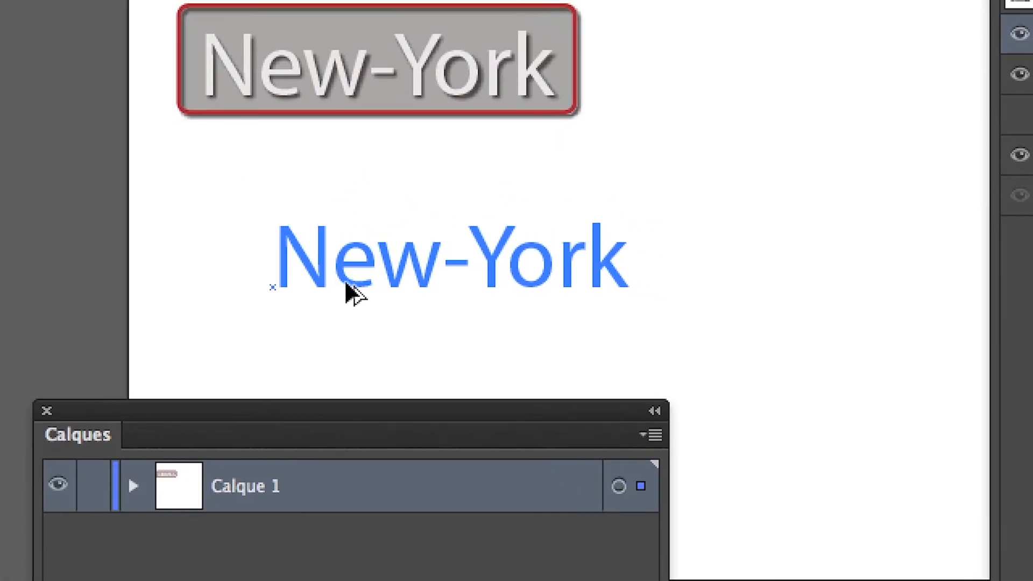
{"action": "left_click_drag", "start_coordinate": [349, 294], "coordinate": [321, 296]}
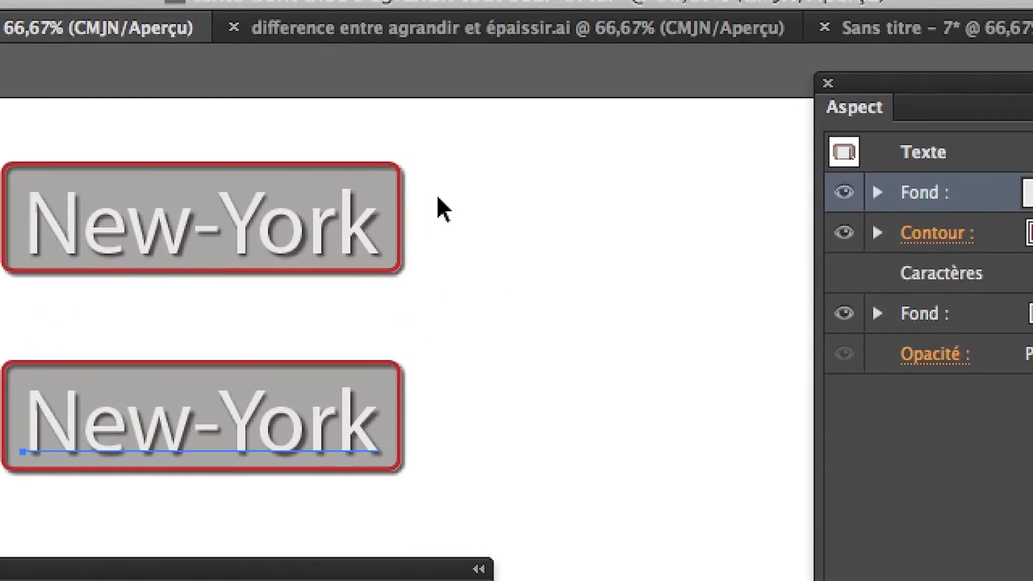
{"action": "left_click_drag", "start_coordinate": [664, 33], "coordinate": [484, 277]}
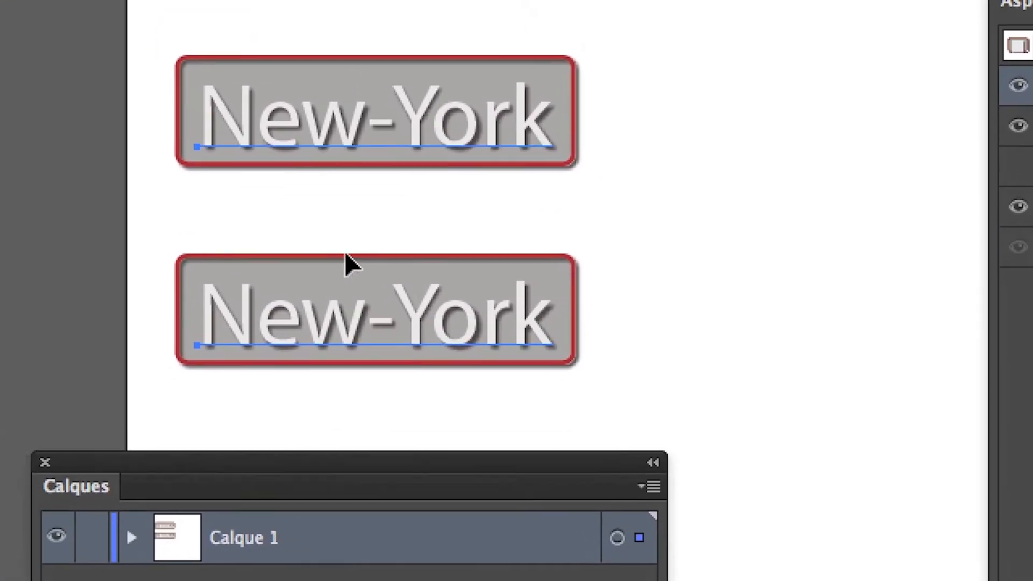
{"action": "left_click_drag", "start_coordinate": [218, 153], "coordinate": [428, 170]}
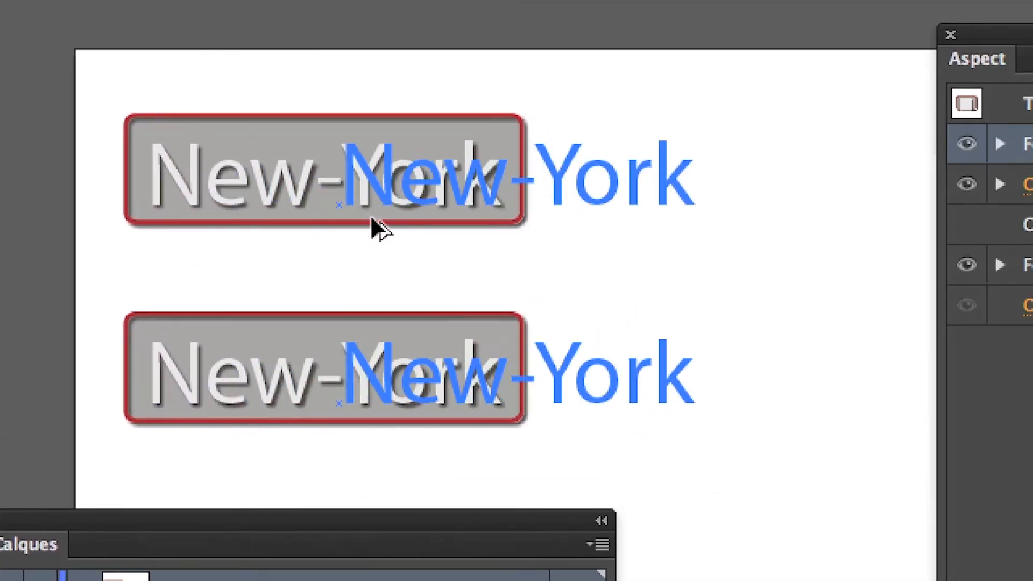
{"action": "left_click_drag", "start_coordinate": [379, 229], "coordinate": [640, 239]}
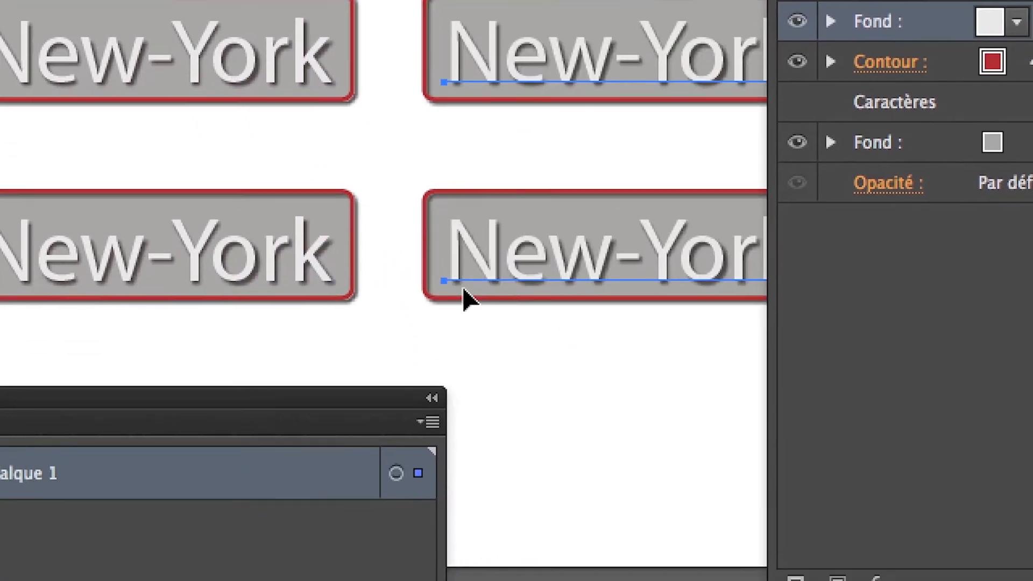
{"action": "key", "text": "super+shift+a"}
{"action": "key", "text": "super+0"}
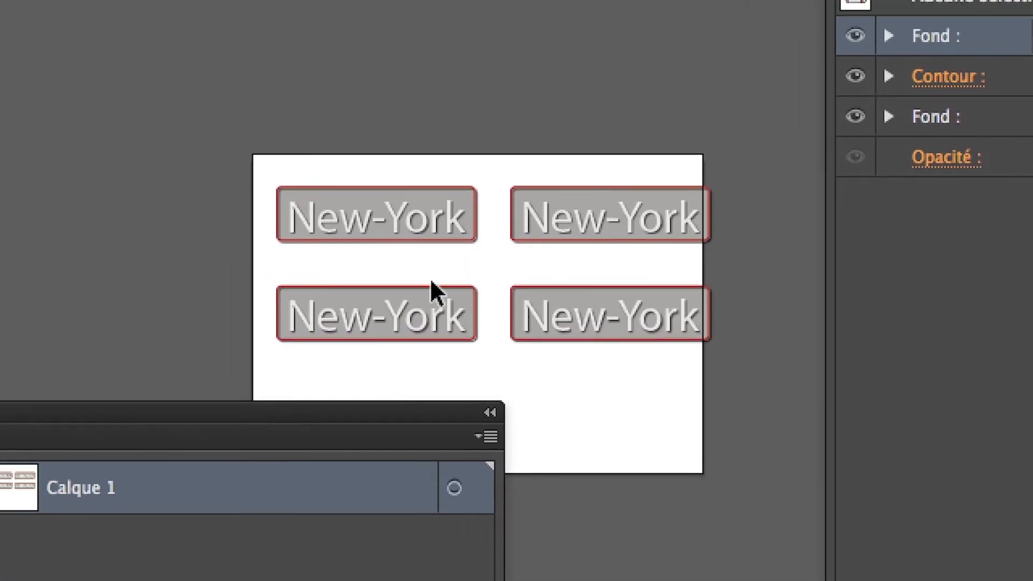
Replace the text of the lower-left New-York label with "Los Angeles".
{"action": "left_click", "coordinate": [422, 325]}
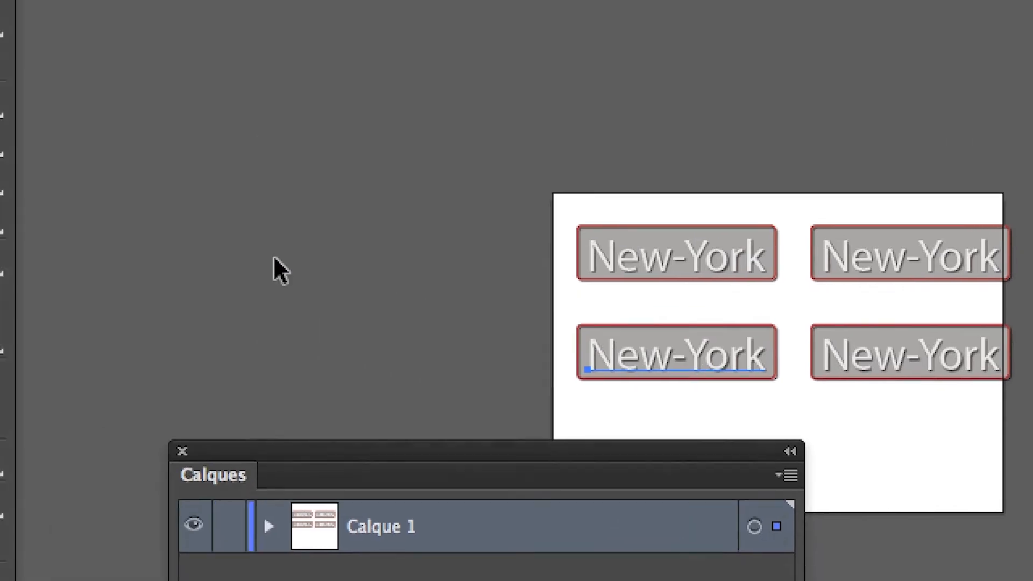
{"action": "left_click", "coordinate": [0, 96]}
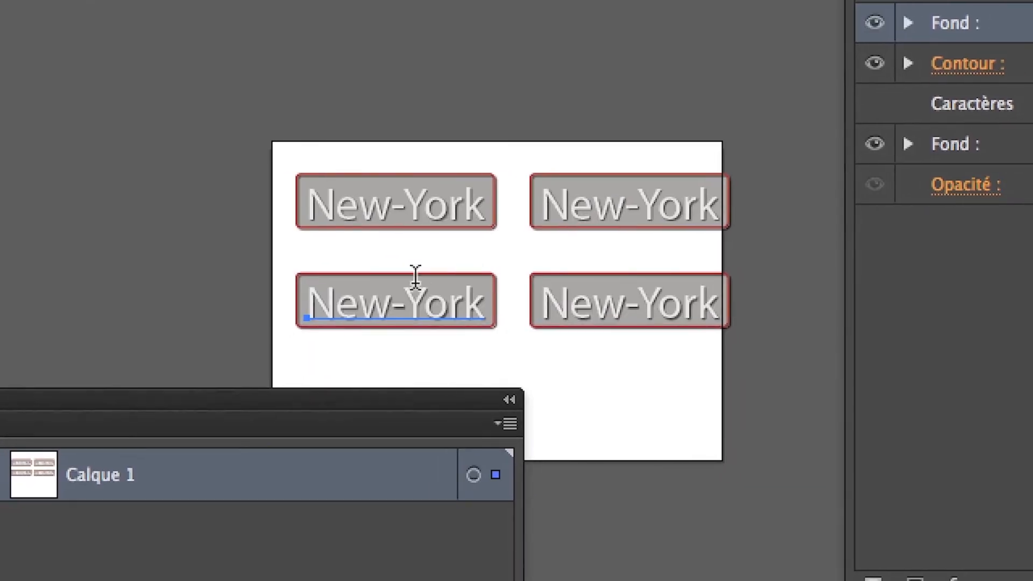
{"action": "left_click", "coordinate": [695, 348]}
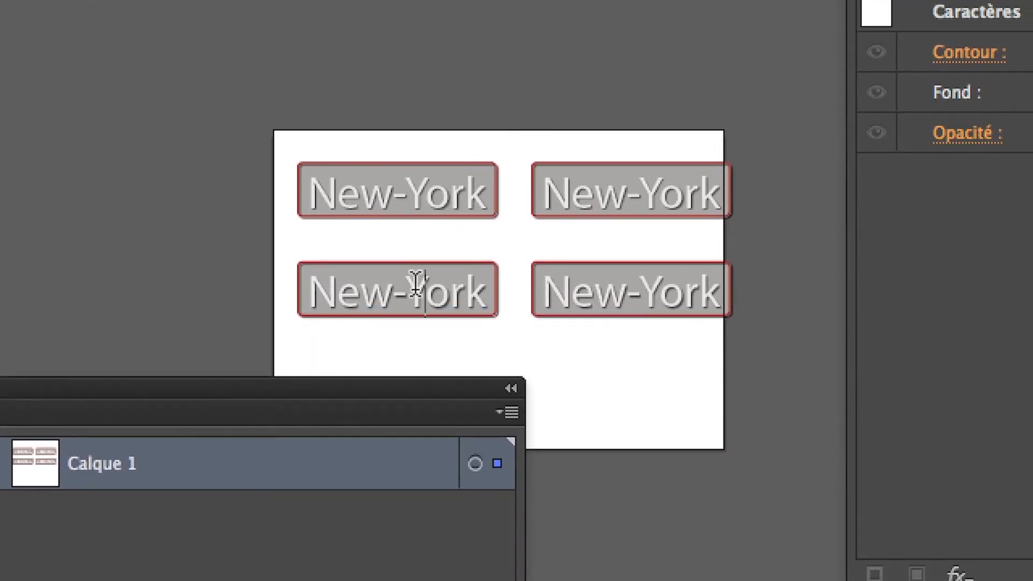
{"action": "key", "text": "super+a"}
{"action": "type", "text": "Lo"}
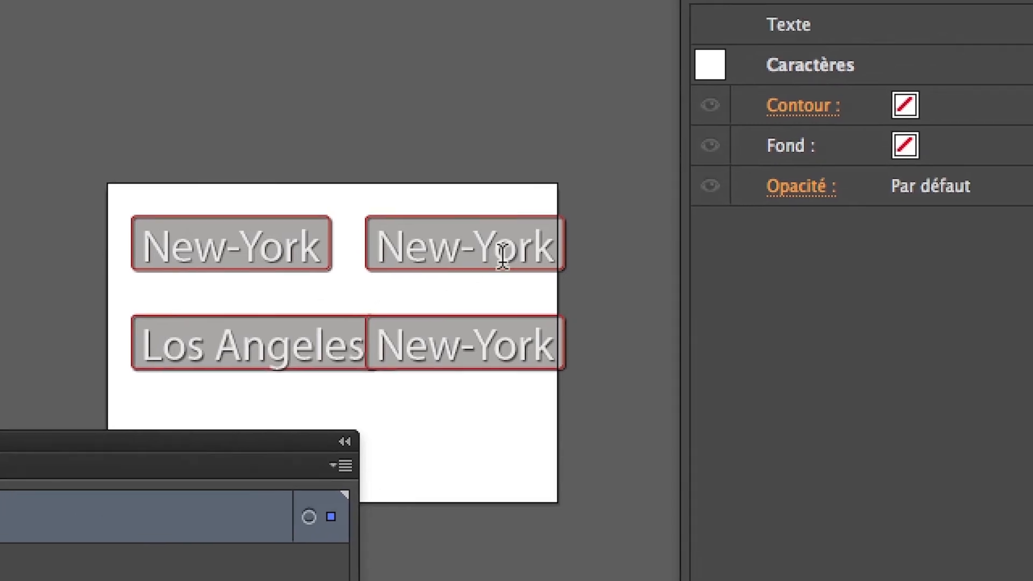
Replace the upper-right label's text with "Las Vegas" and the lower-right label's text with "Reno".
{"action": "triple_click", "coordinate": [670, 199]}
{"action": "type", "text": "Las Vegas"}
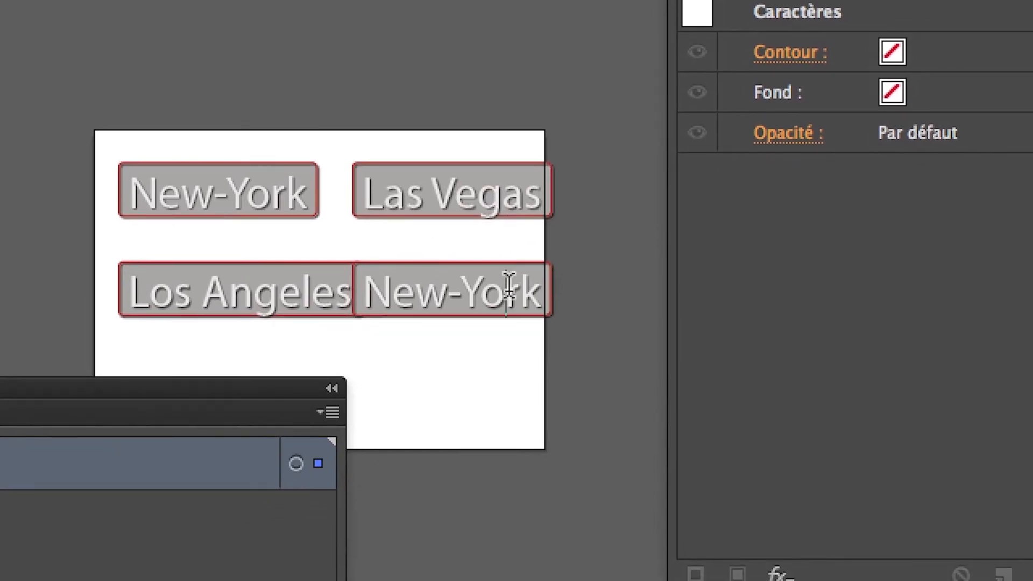
{"action": "triple_click", "coordinate": [519, 338]}
{"action": "type", "text": "Reno"}
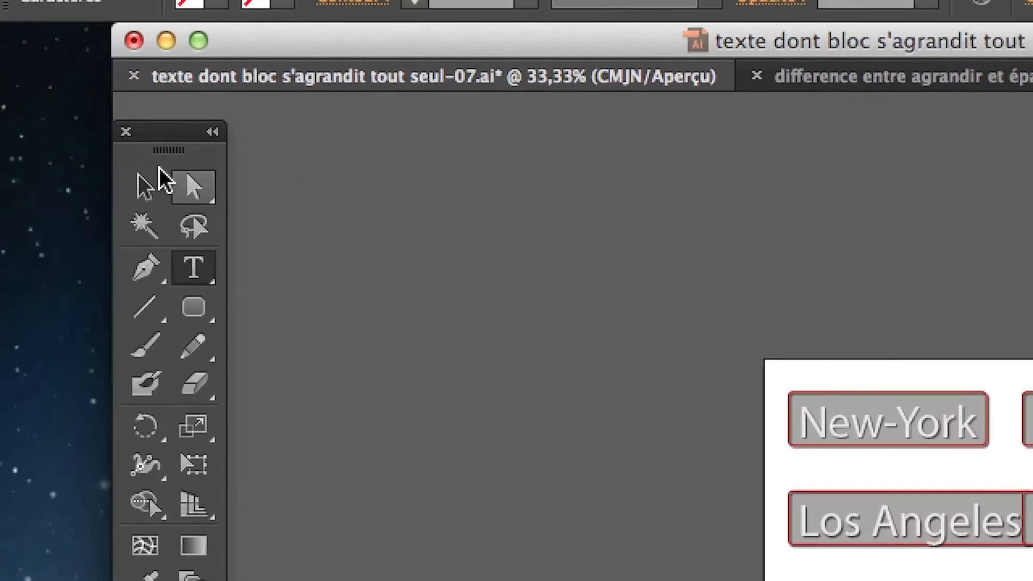
Move the Las Vegas and Reno labels together to the right, clear of the Los Angeles label, and deselect them.
{"action": "left_click", "coordinate": [148, 175]}
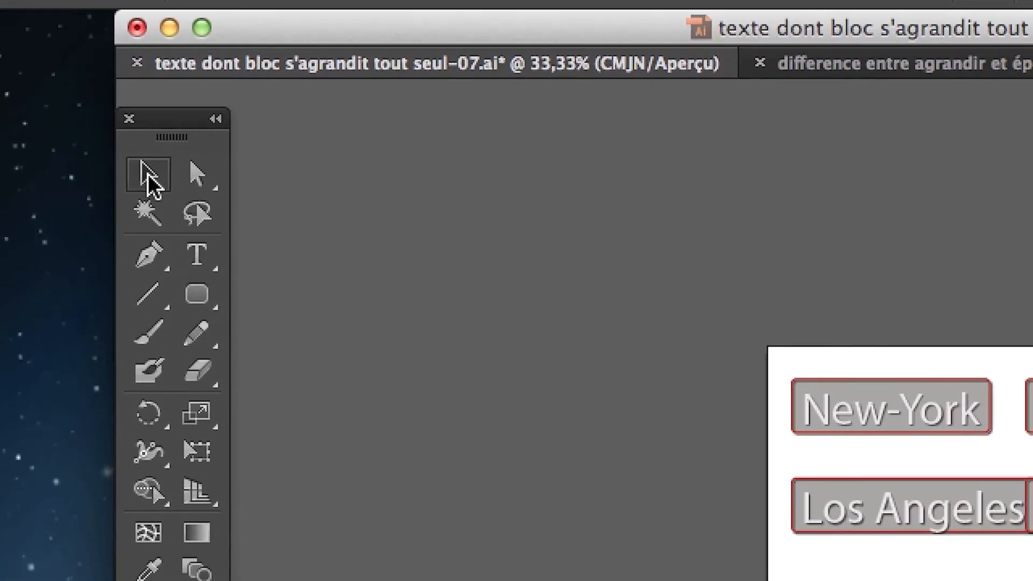
{"action": "left_click_drag", "start_coordinate": [1032, 355], "coordinate": [1032, 514]}
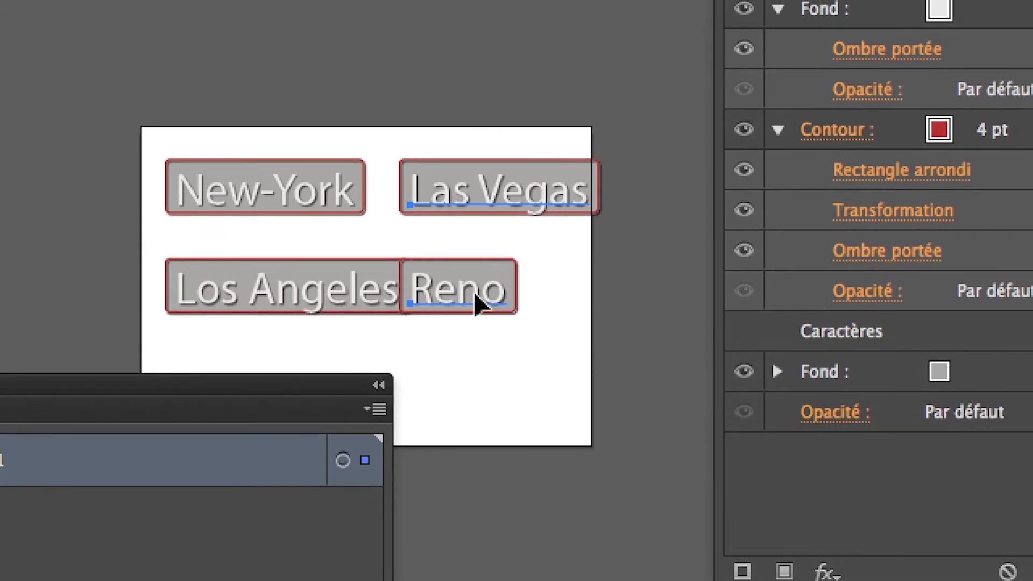
{"action": "left_click_drag", "start_coordinate": [474, 295], "coordinate": [499, 311]}
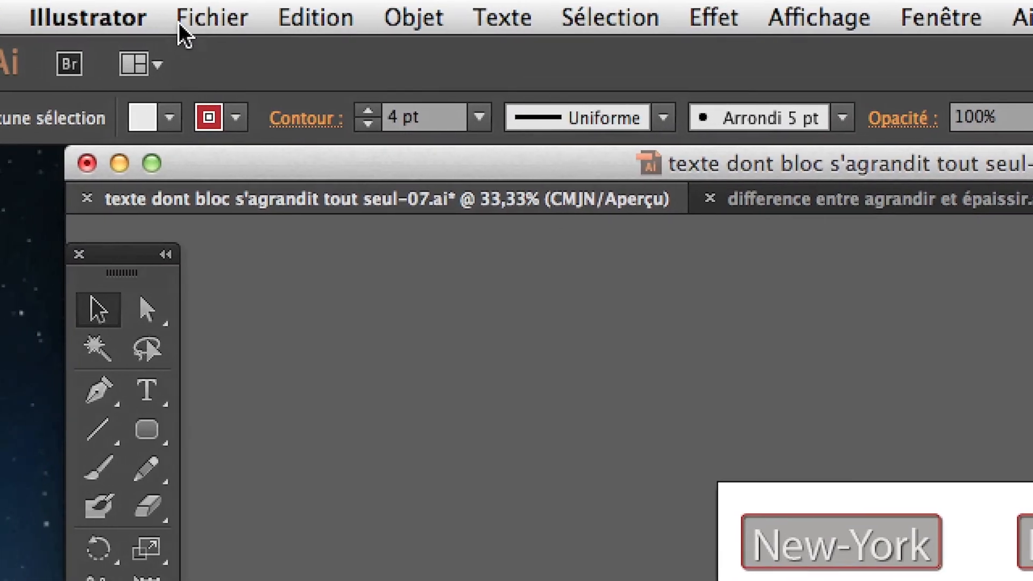
{"action": "left_click", "coordinate": [187, 21]}
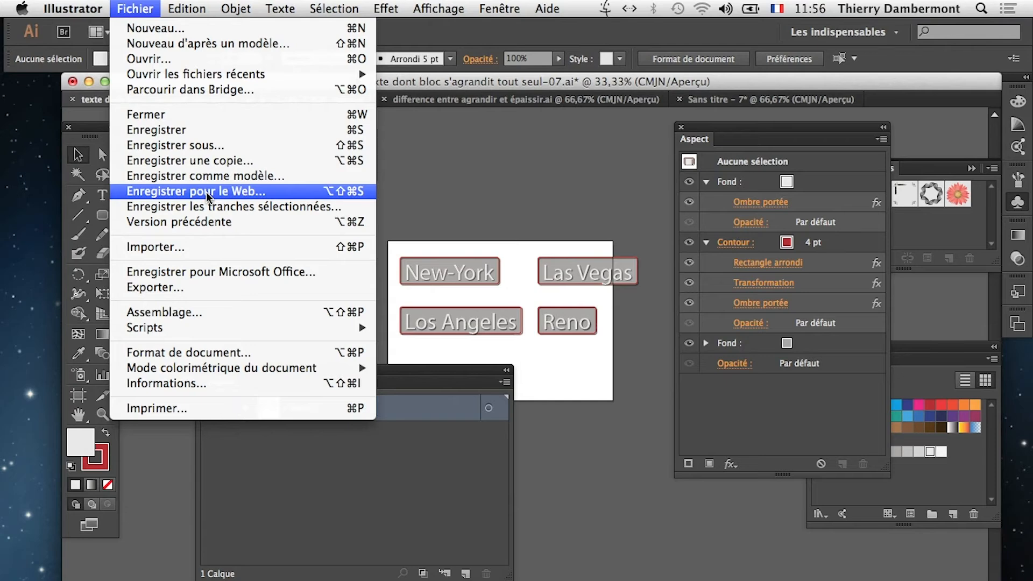
{"action": "left_click", "coordinate": [551, 159]}
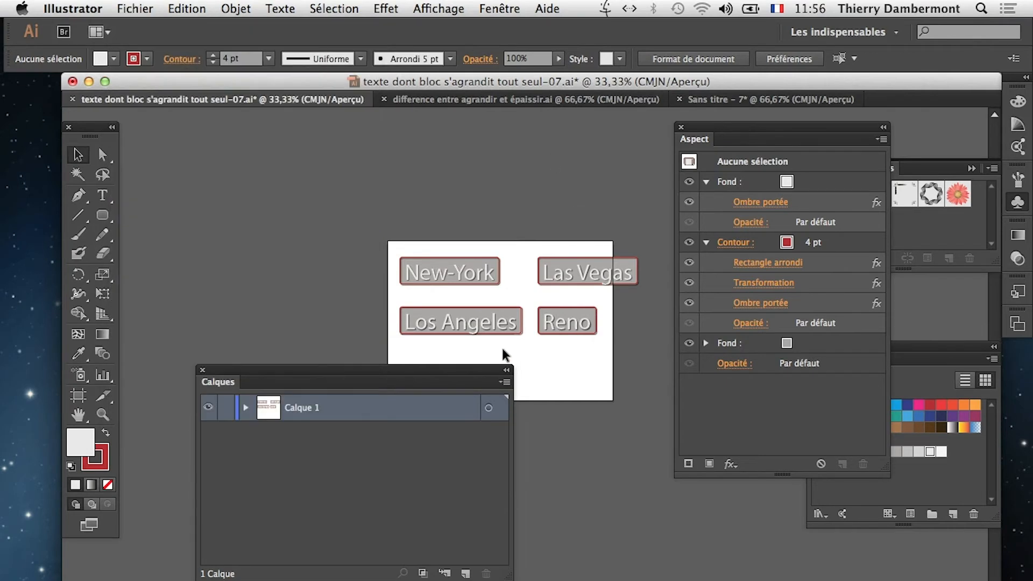
Widen the artboard to the right so that it encloses the whole Las Vegas label.
{"action": "scroll", "coordinate": [356, 283], "scroll_direction": "down", "scroll_amount": 5}
{"action": "scroll", "coordinate": [356, 283], "scroll_direction": "right", "scroll_amount": 5}
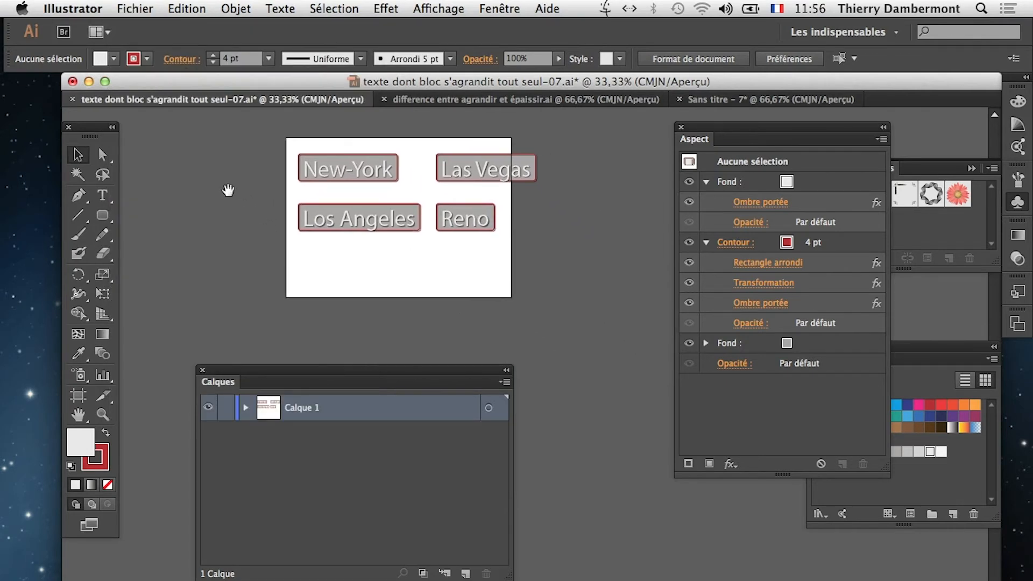
{"action": "left_click", "coordinate": [77, 392]}
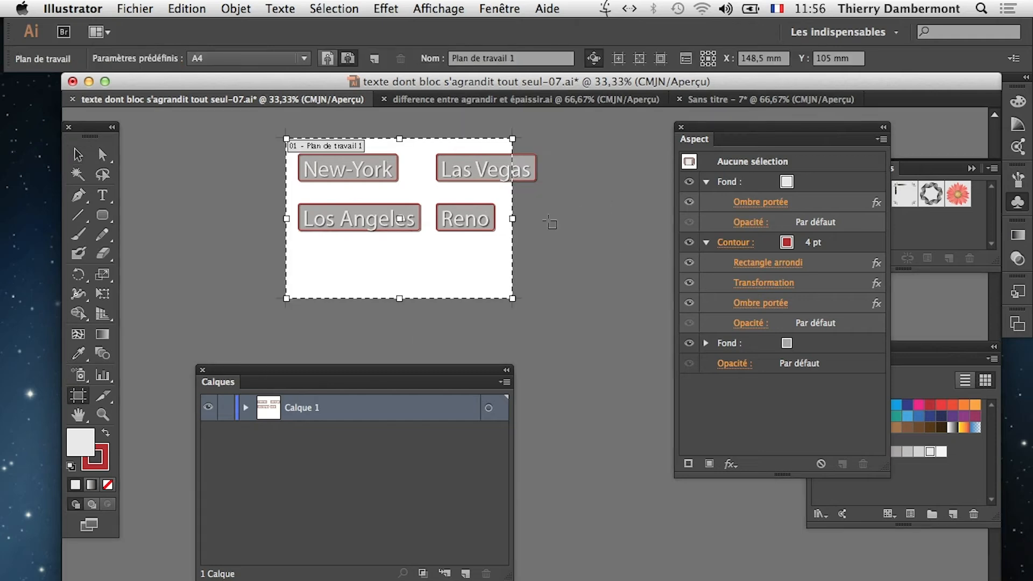
{"action": "left_click_drag", "start_coordinate": [511, 219], "coordinate": [579, 219]}
{"action": "left_click", "coordinate": [78, 154]}
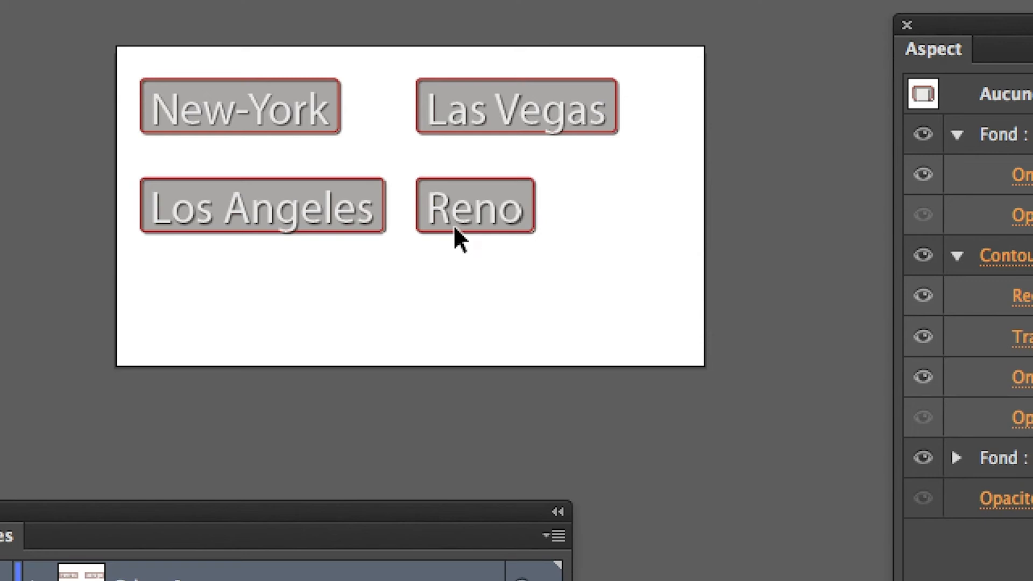
Select the Reno label and save the document with the edited labels.
{"action": "left_click", "coordinate": [454, 228]}
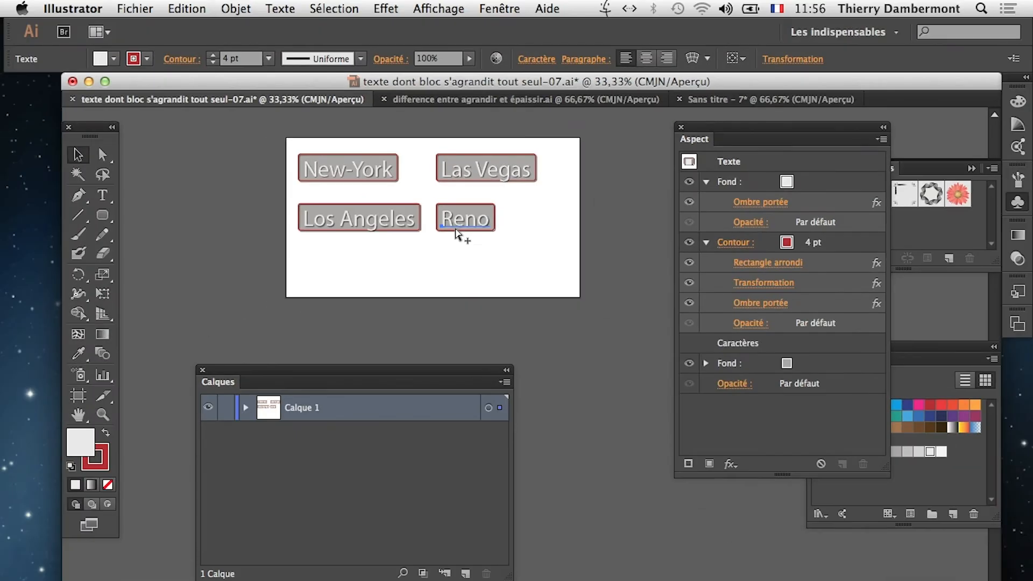
{"action": "left_click", "coordinate": [134, 9]}
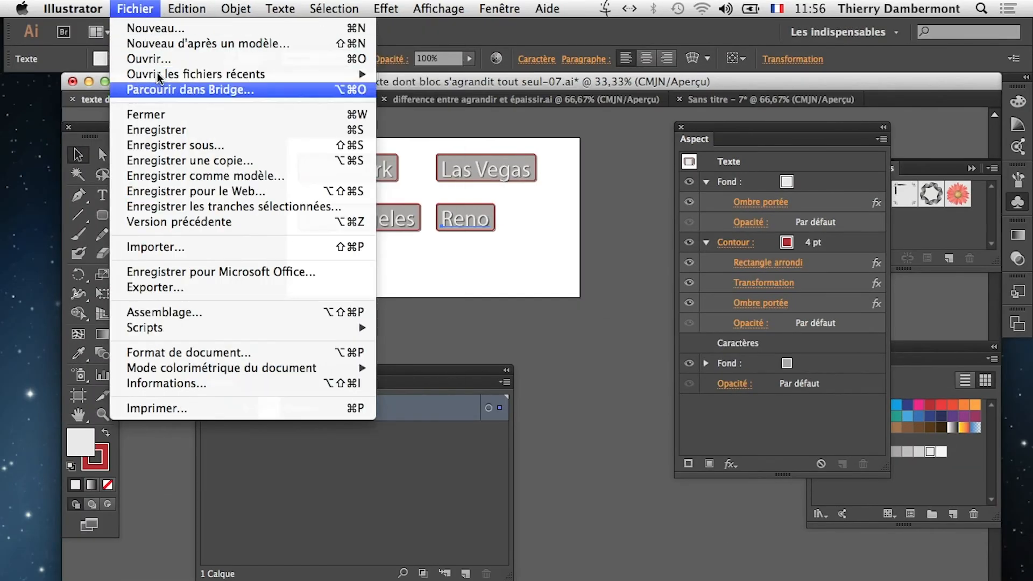
{"action": "left_click", "coordinate": [162, 144]}
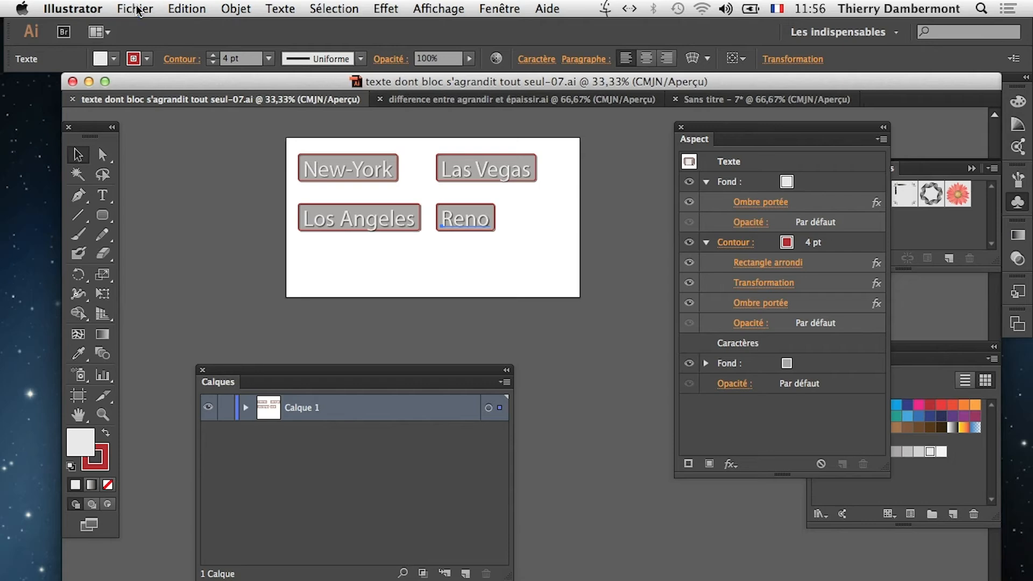
Create a new landscape A4 document of 297 x 210 mm in CMJN mode.
{"action": "left_click", "coordinate": [139, 9]}
{"action": "left_click", "coordinate": [144, 23]}
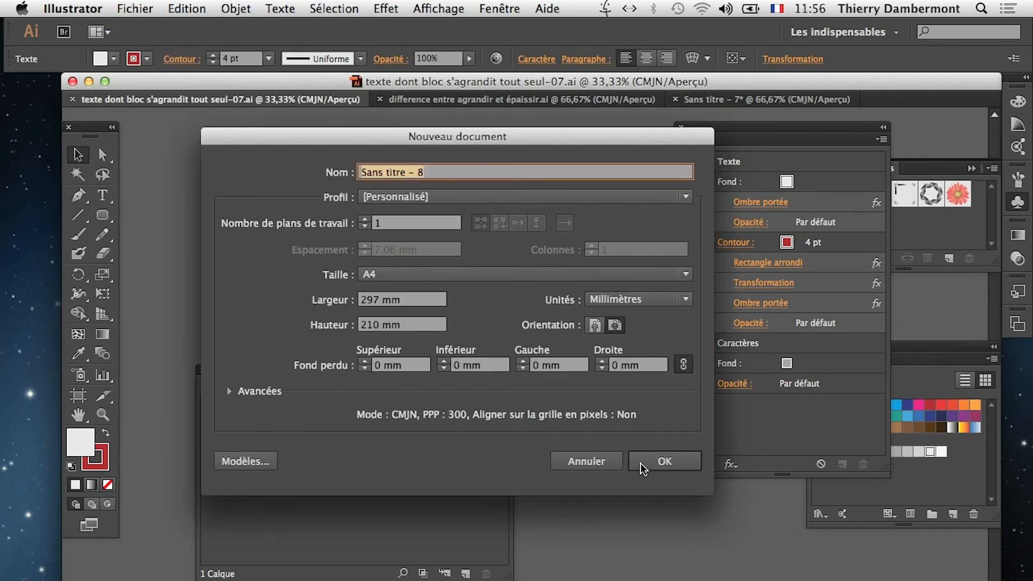
{"action": "left_click", "coordinate": [644, 466]}
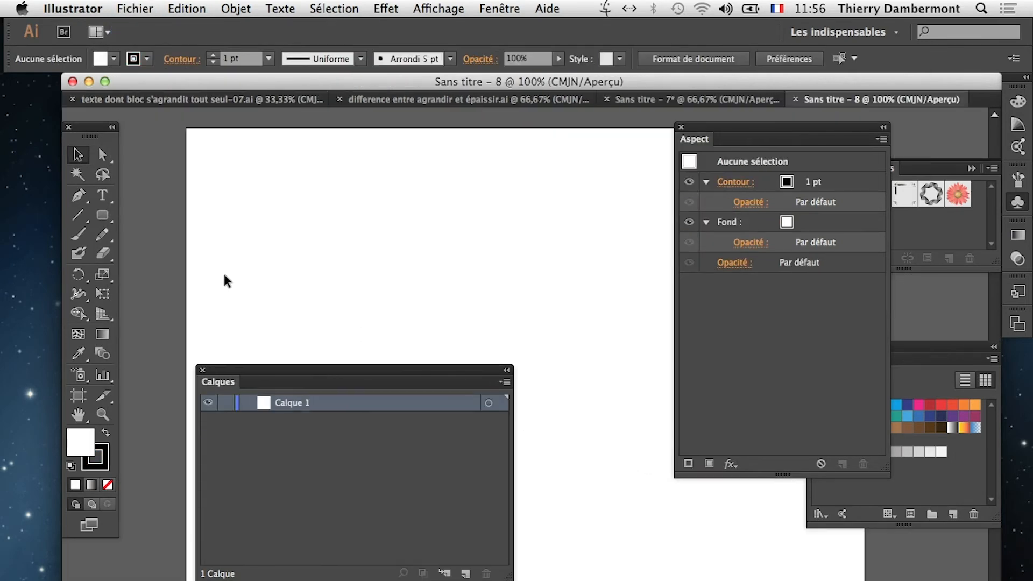
Add the point text "DU TEXTE" in the upper part of the new page, enlarge it to about four times its size, and deselect it.
{"action": "left_click", "coordinate": [103, 196]}
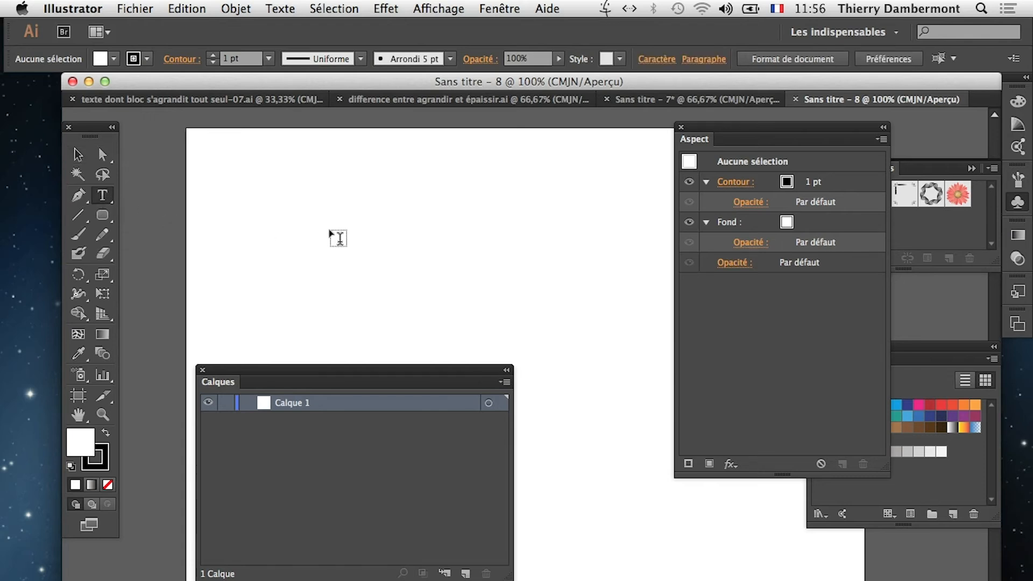
{"action": "left_click", "coordinate": [332, 232]}
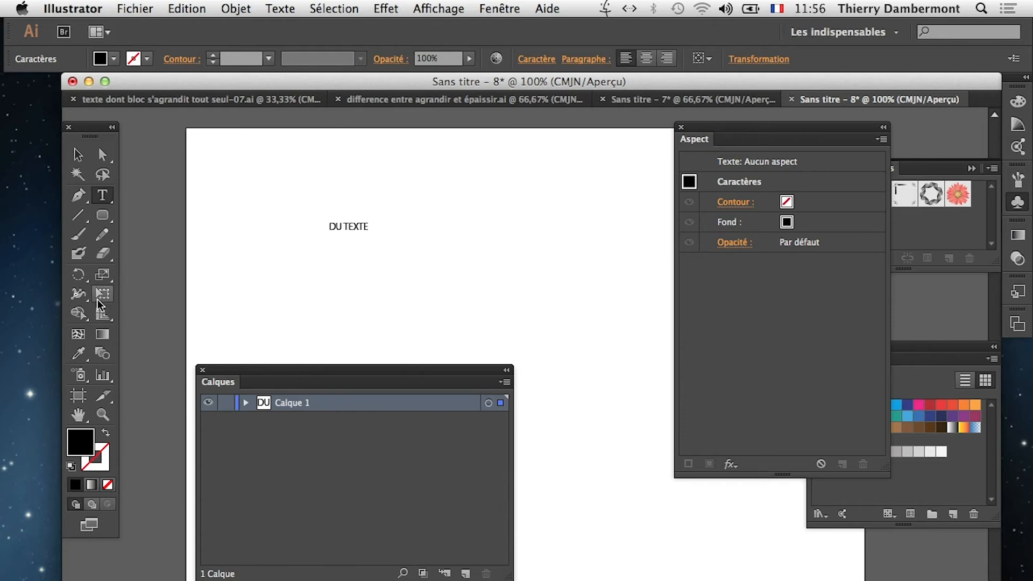
{"action": "left_click", "coordinate": [103, 293]}
{"action": "left_click_drag", "start_coordinate": [369, 237], "coordinate": [492, 285]}
{"action": "left_click", "coordinate": [78, 155]}
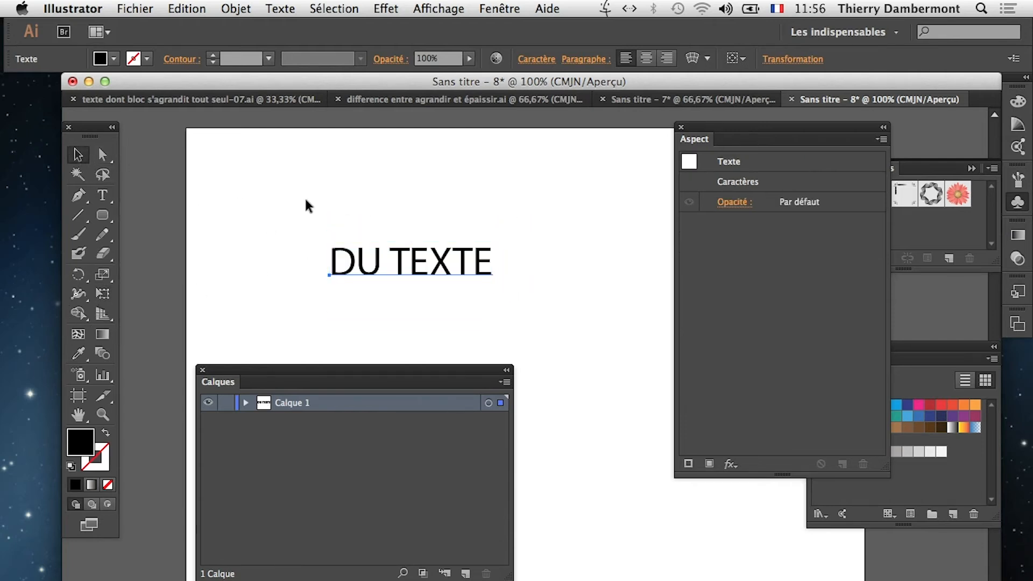
{"action": "left_click", "coordinate": [306, 202]}
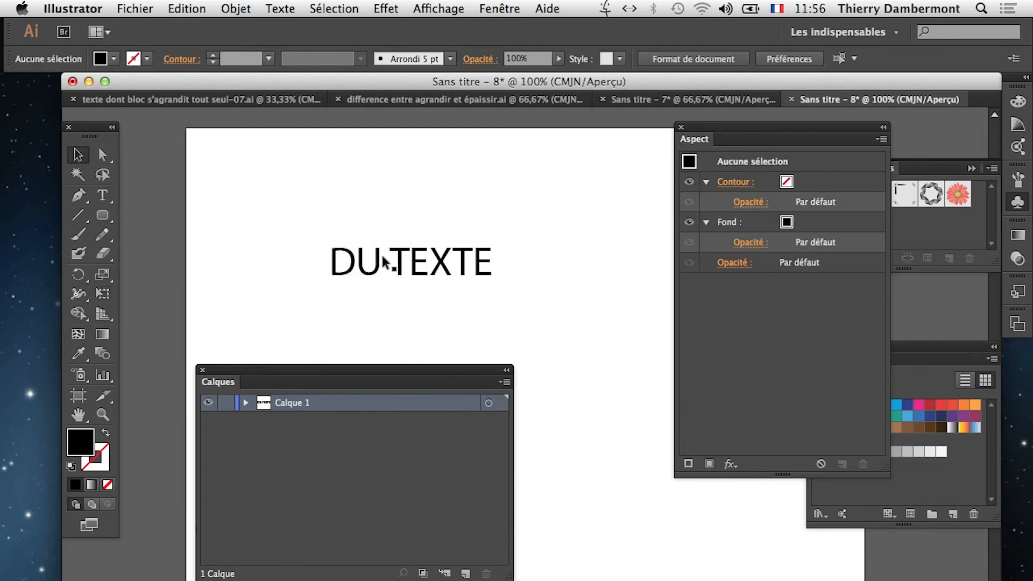
Close "Sans titre - 7" without saving and "difference entre agrandir et épaissir.ai", then return to the city labels document.
{"action": "left_click", "coordinate": [659, 105]}
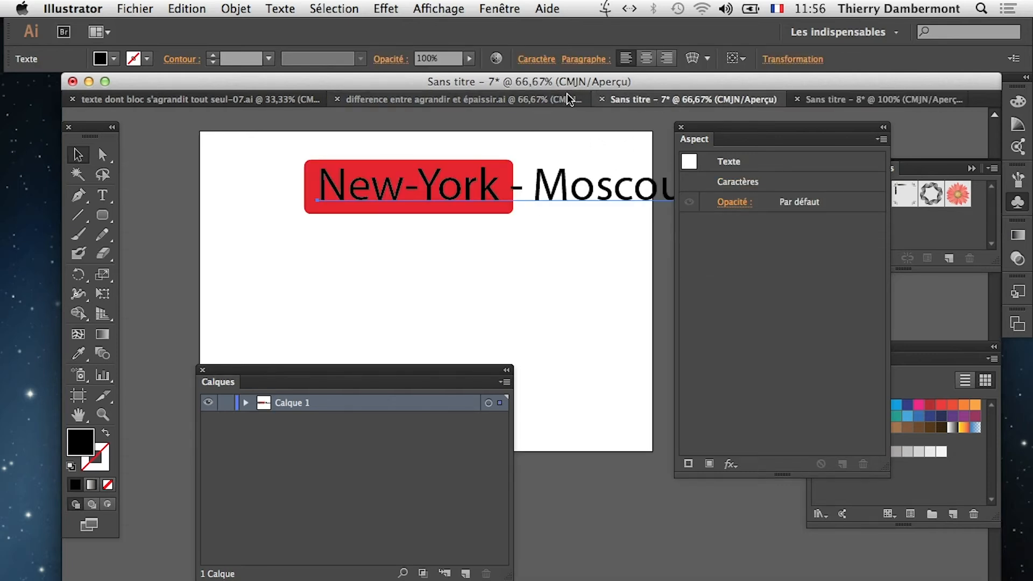
{"action": "left_click", "coordinate": [602, 99]}
{"action": "left_click", "coordinate": [520, 462]}
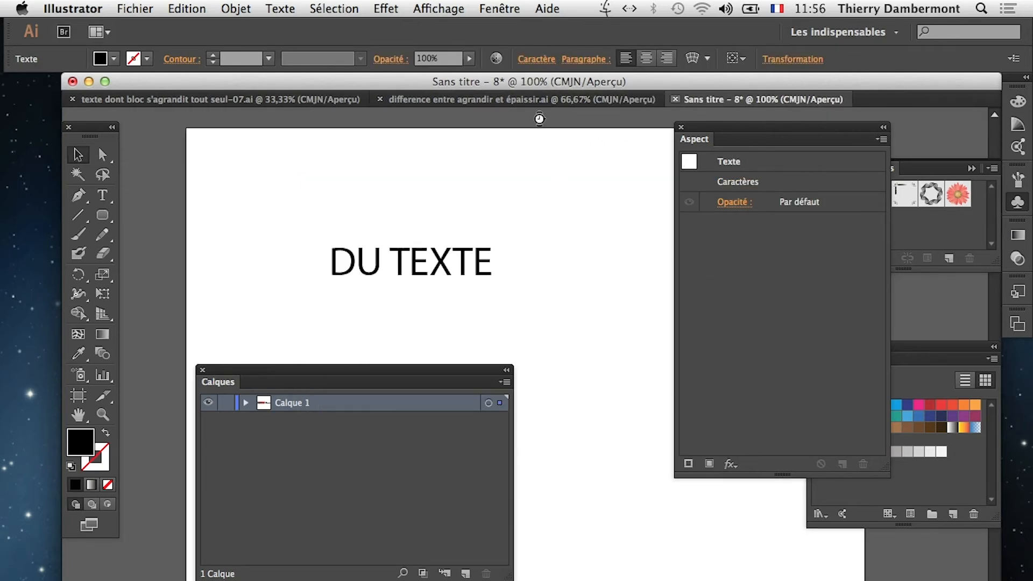
{"action": "left_click", "coordinate": [521, 101]}
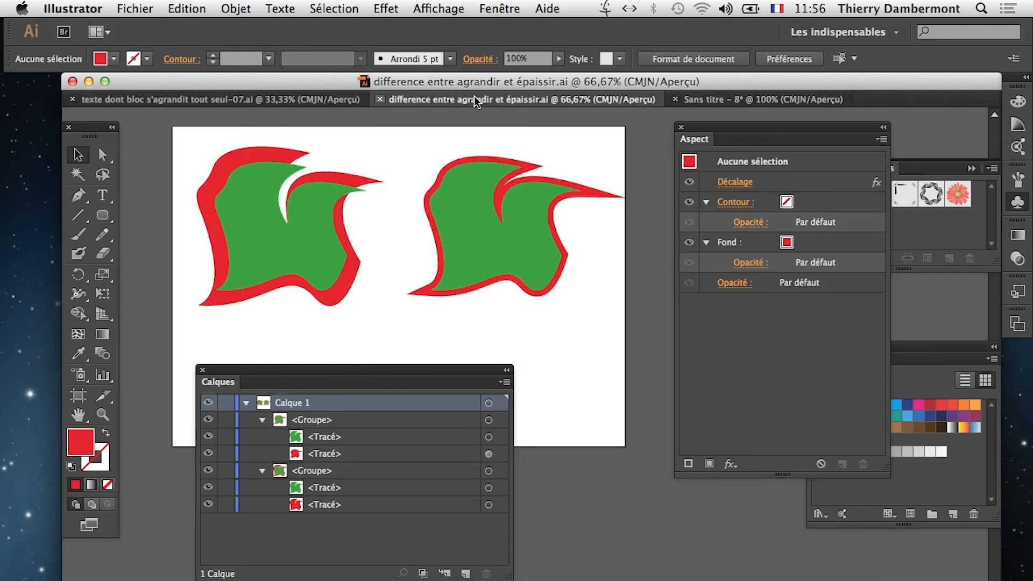
{"action": "left_click", "coordinate": [380, 100]}
{"action": "left_click", "coordinate": [266, 102]}
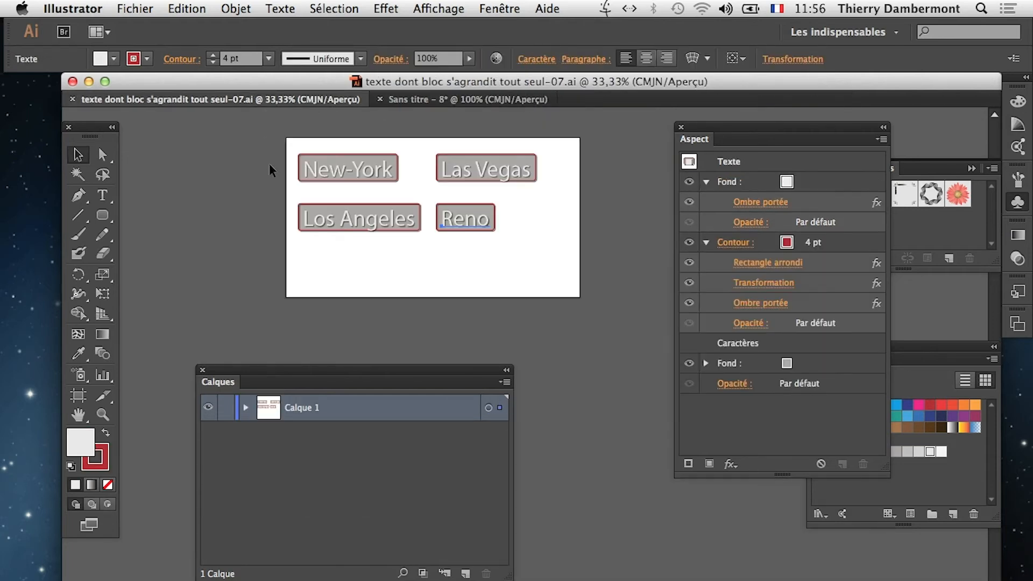
Copy the Los Angeles label from the labels document into "Sans titre - 8", below the DU TEXTE text.
{"action": "left_click", "coordinate": [443, 102]}
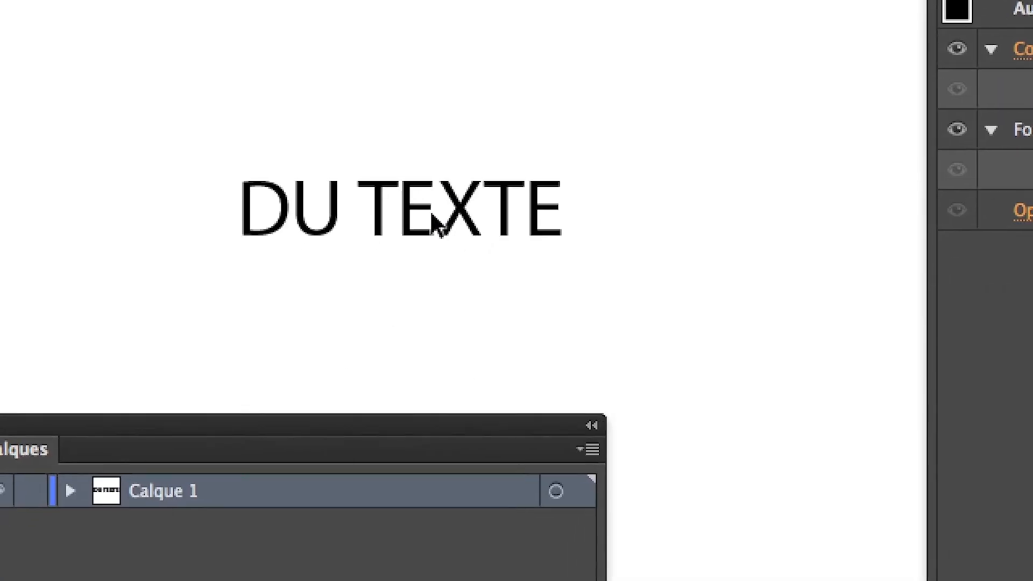
{"action": "left_click", "coordinate": [409, 429]}
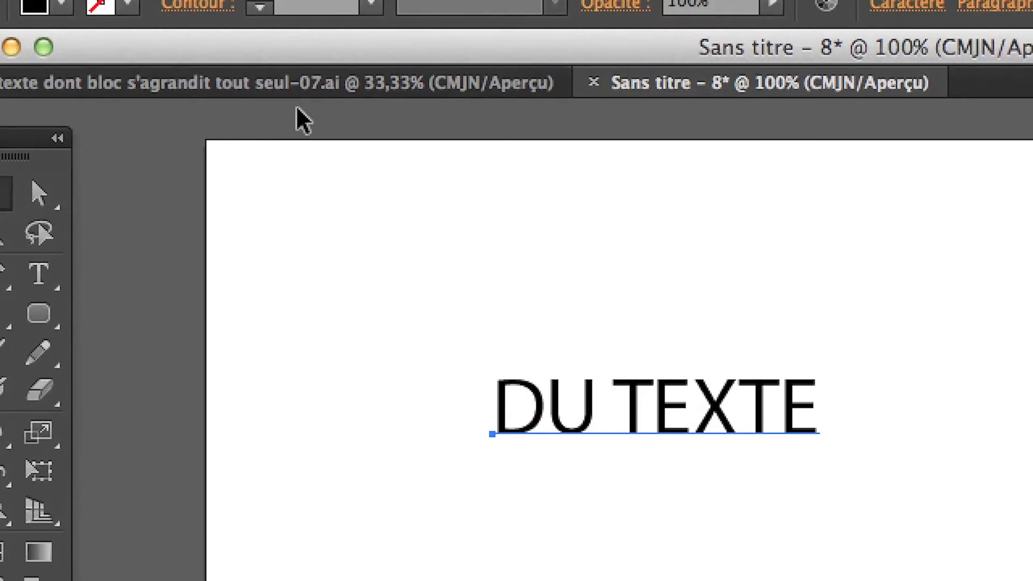
{"action": "left_click", "coordinate": [293, 101]}
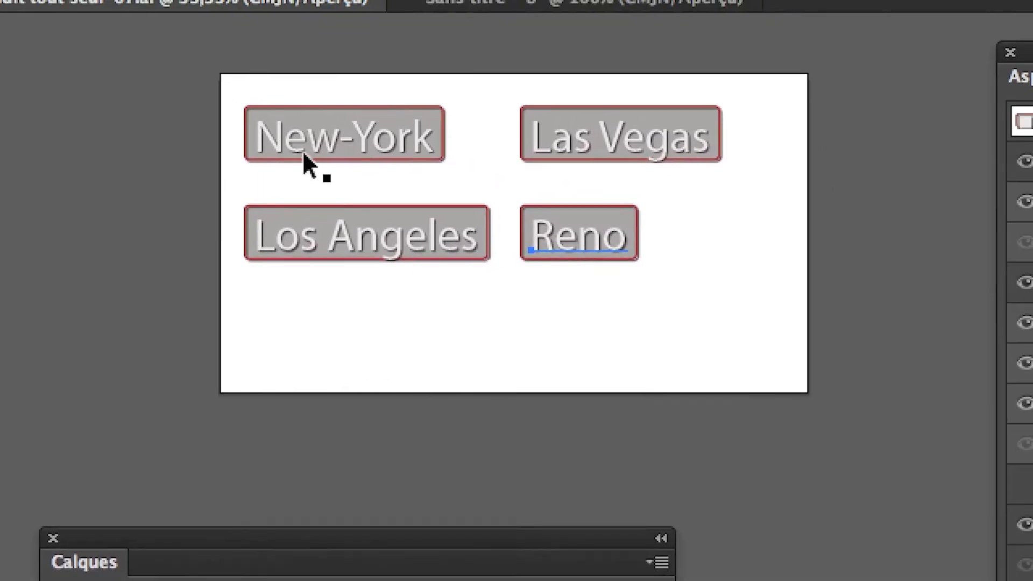
{"action": "left_click", "coordinate": [303, 150]}
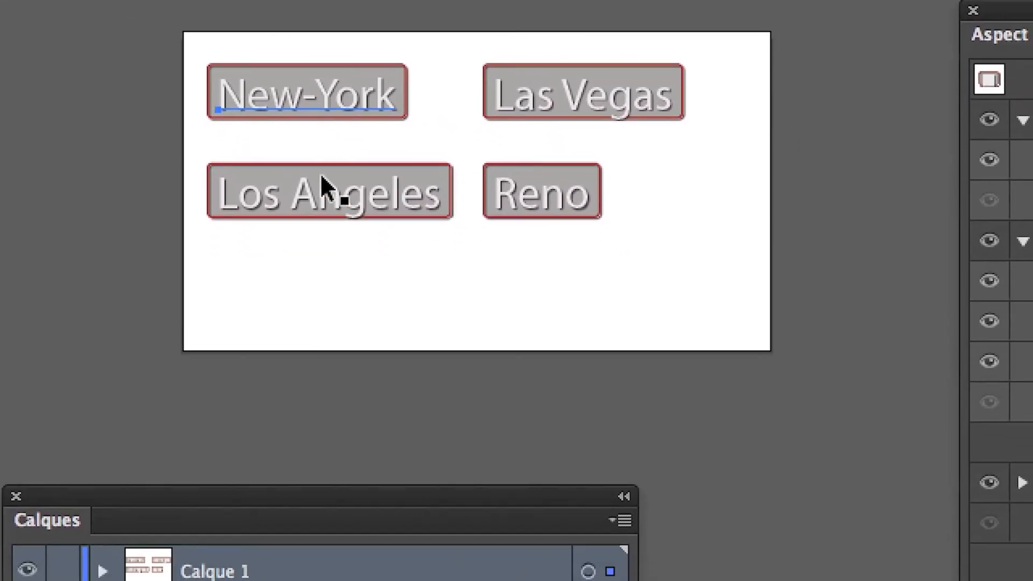
{"action": "left_click", "coordinate": [323, 188]}
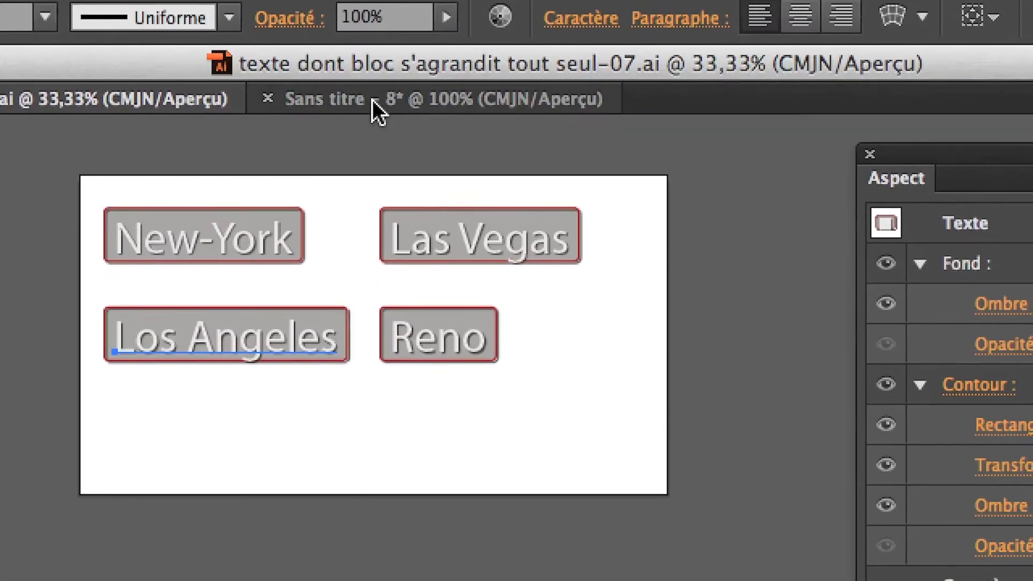
{"action": "left_click", "coordinate": [373, 108]}
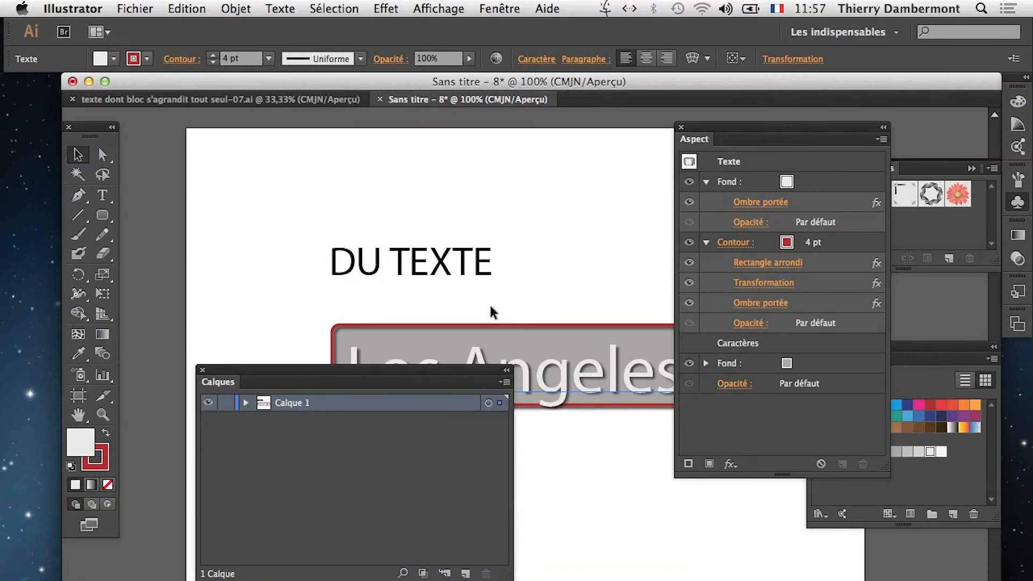
Show the whole page at 50% and move the Aspect panel clear of the Symboles and Nuancier panels.
{"action": "key", "text": "super+minus"}
{"action": "key", "text": "super+minus"}
{"action": "scroll", "coordinate": [478, 323], "scroll_direction": "down", "scroll_amount": 3}
{"action": "scroll", "coordinate": [478, 322], "scroll_direction": "right", "scroll_amount": 3}
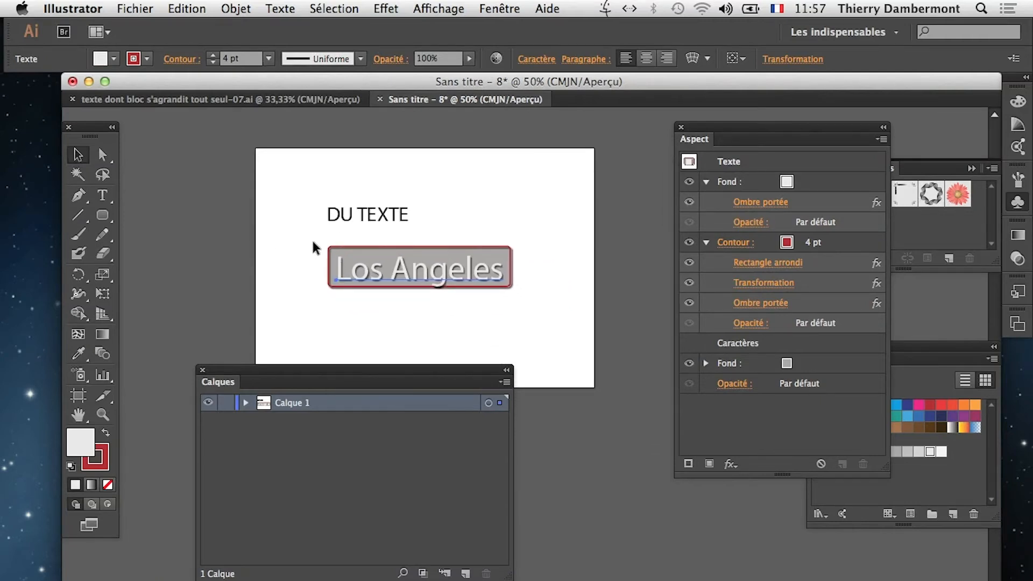
{"action": "left_click_drag", "start_coordinate": [751, 134], "coordinate": [650, 237]}
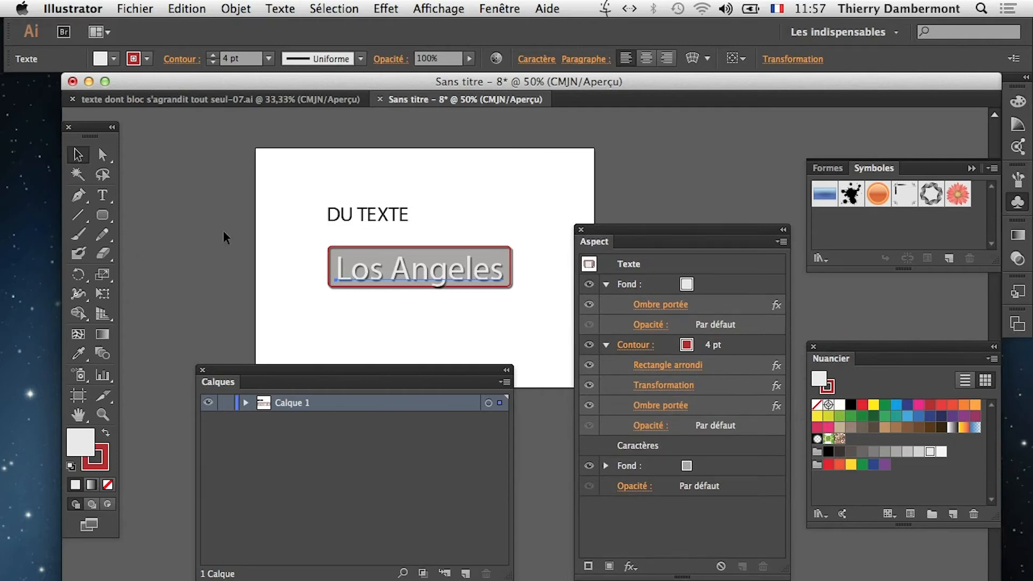
Delete the copied Los Angeles label from "Sans titre - 8" and return to the city labels document.
{"action": "left_click", "coordinate": [470, 316]}
{"action": "left_click", "coordinate": [466, 284]}
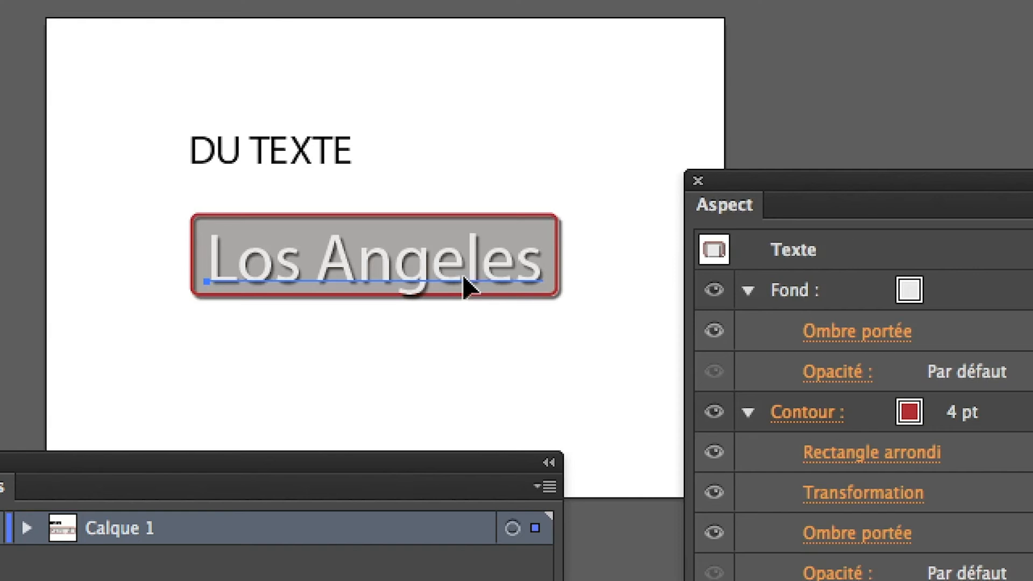
{"action": "key", "text": "Delete"}
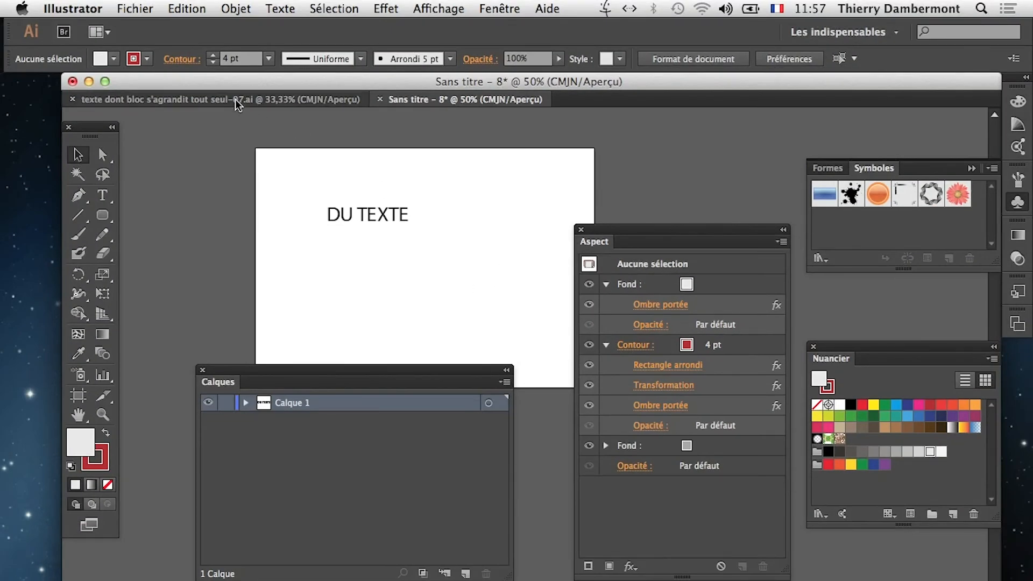
{"action": "left_click", "coordinate": [235, 98]}
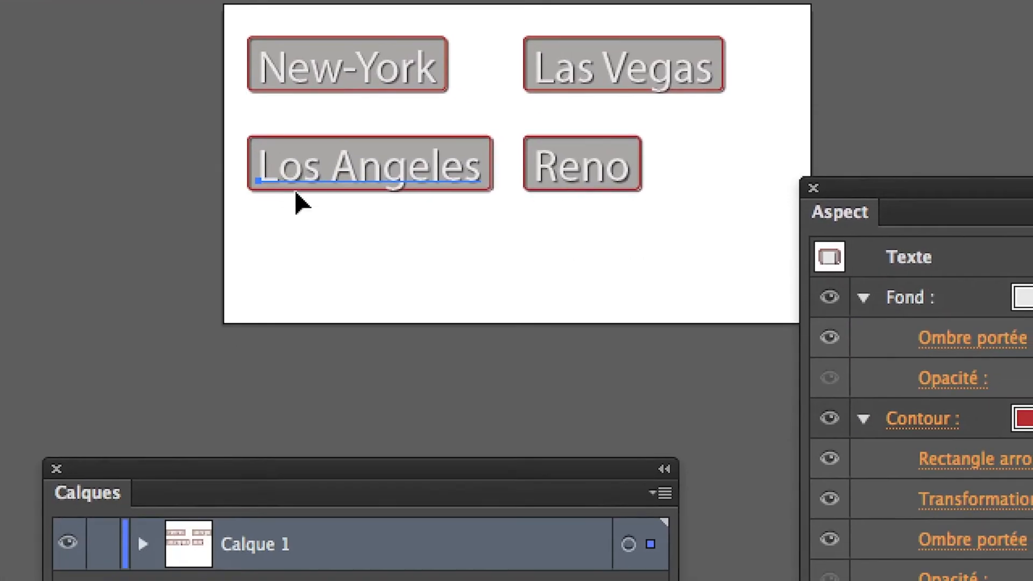
Select the Los Angeles, Reno, Las Vegas and New-York labels in turn, finishing with Los Angeles selected.
{"action": "left_click", "coordinate": [410, 368]}
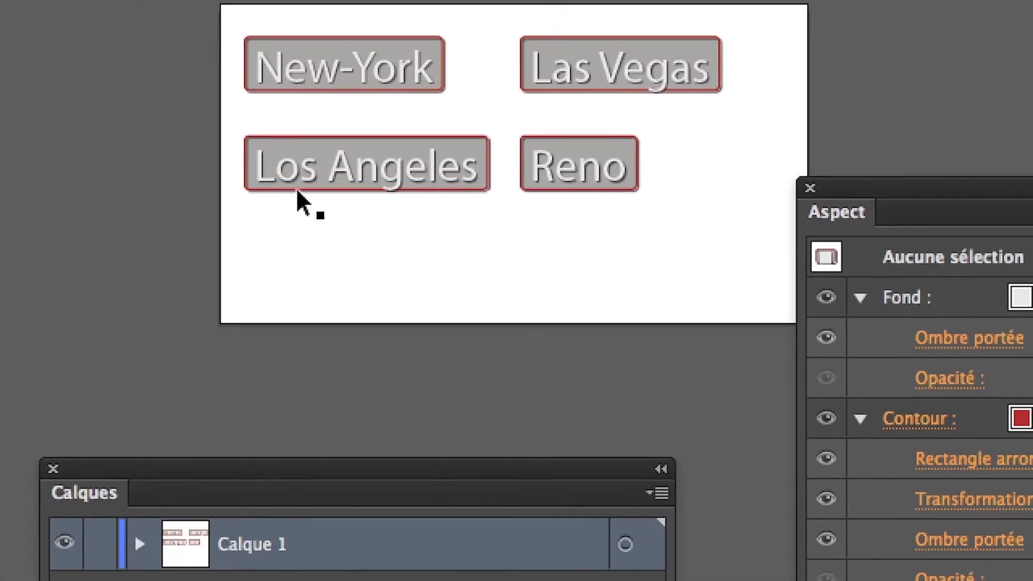
{"action": "left_click", "coordinate": [296, 183]}
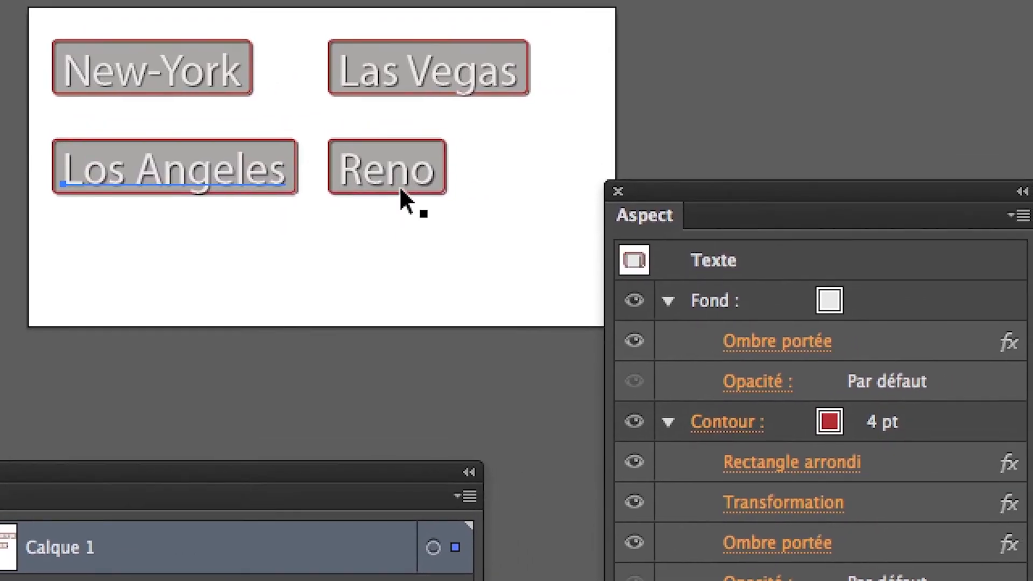
{"action": "left_click", "coordinate": [399, 185]}
{"action": "left_click", "coordinate": [360, 91]}
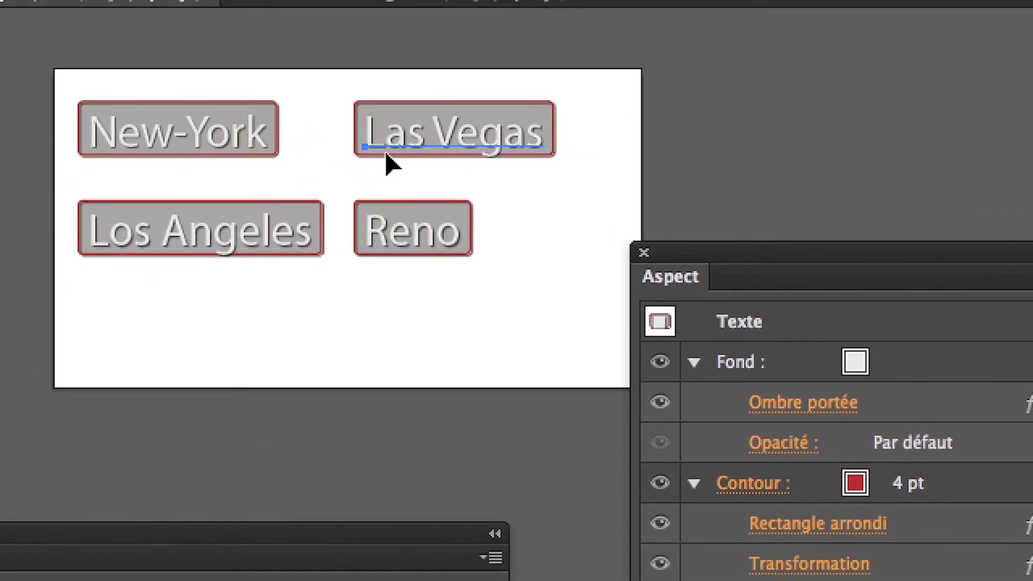
{"action": "left_click", "coordinate": [210, 148]}
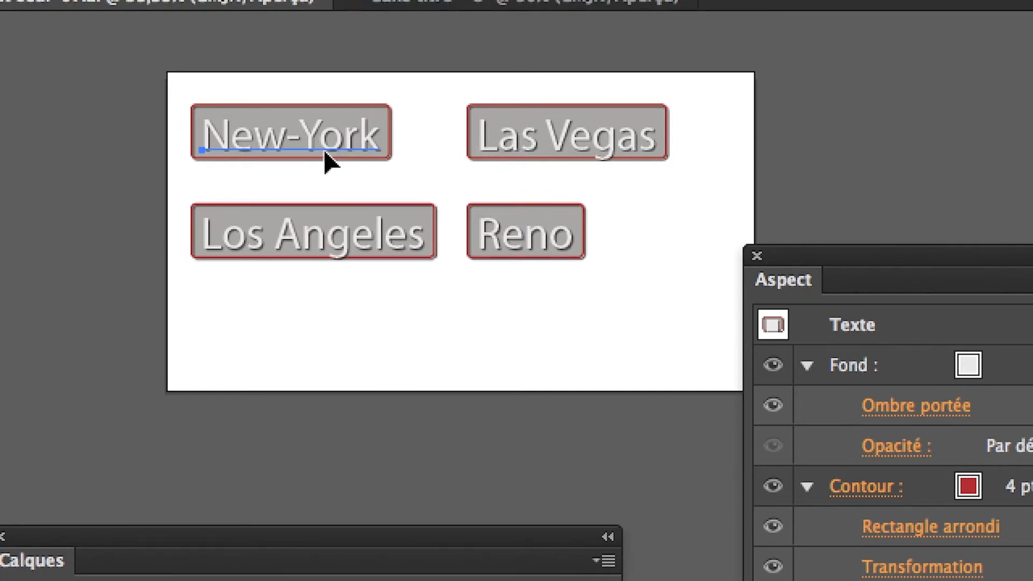
{"action": "left_click", "coordinate": [311, 253]}
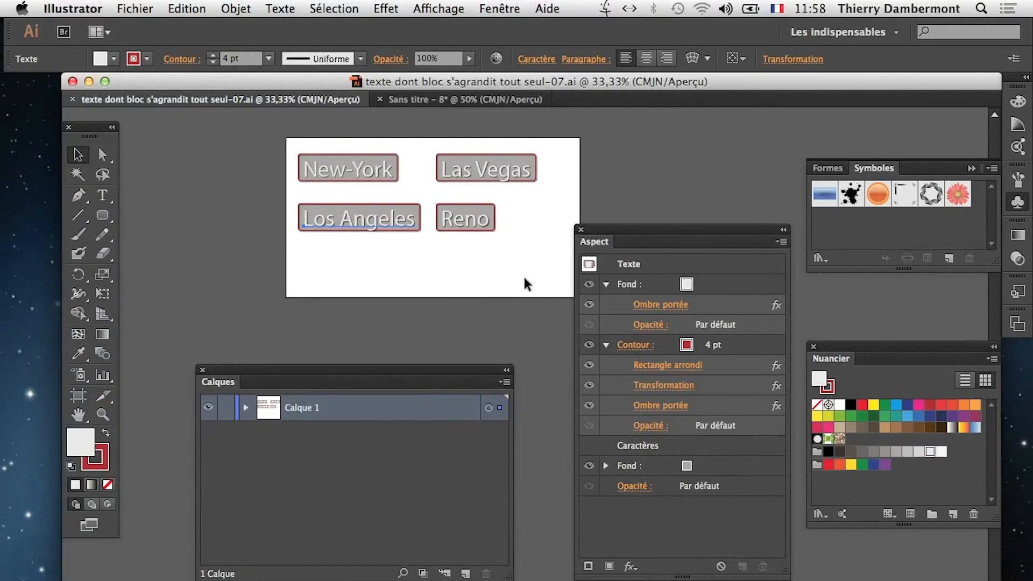
Show the Styles graphiques panel, enlarge it, and arrange it beside the Aspect panel, clear of the artboard.
{"action": "left_click_drag", "start_coordinate": [525, 283], "coordinate": [297, 265]}
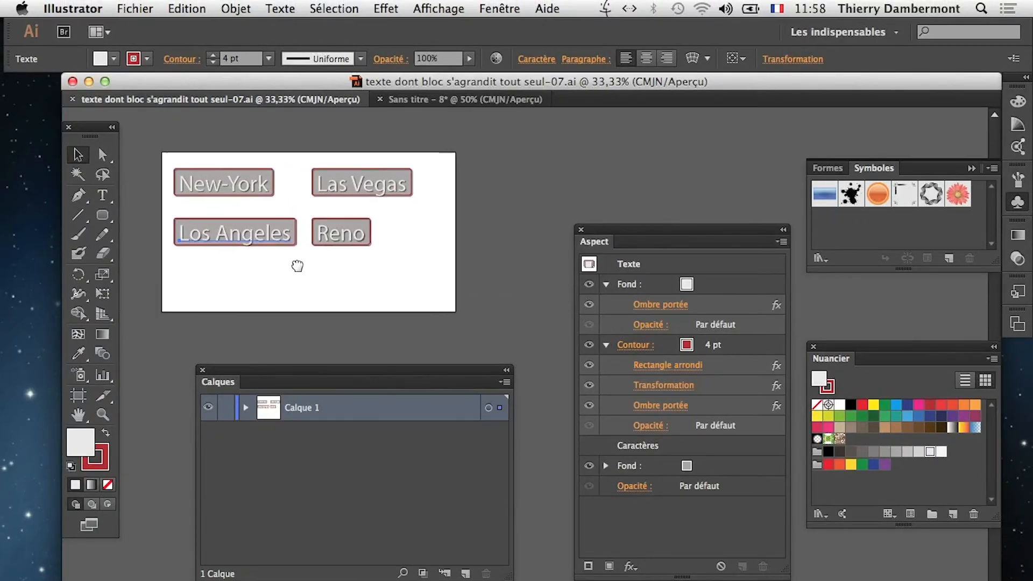
{"action": "left_click", "coordinate": [501, 8]}
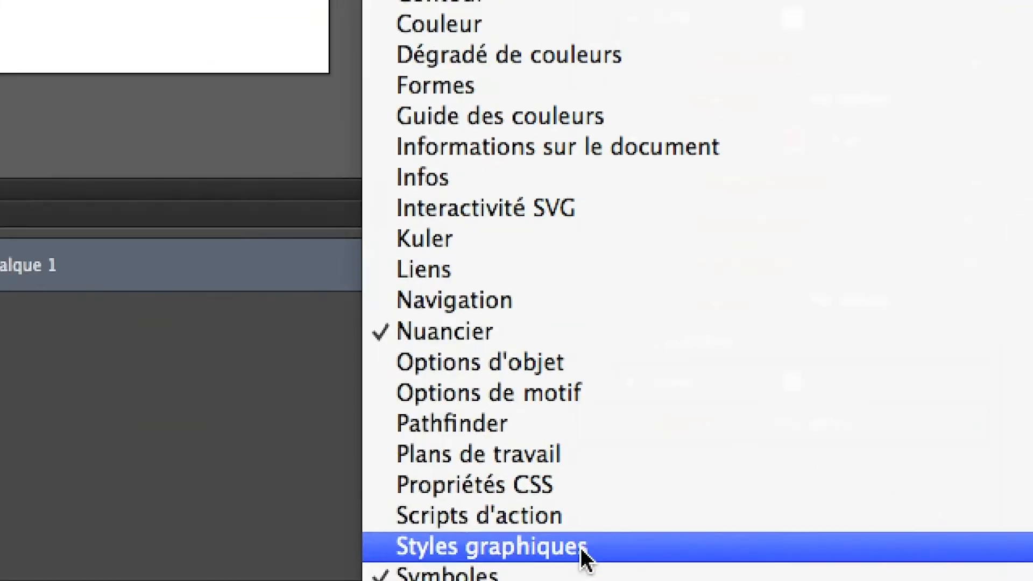
{"action": "left_click", "coordinate": [583, 554]}
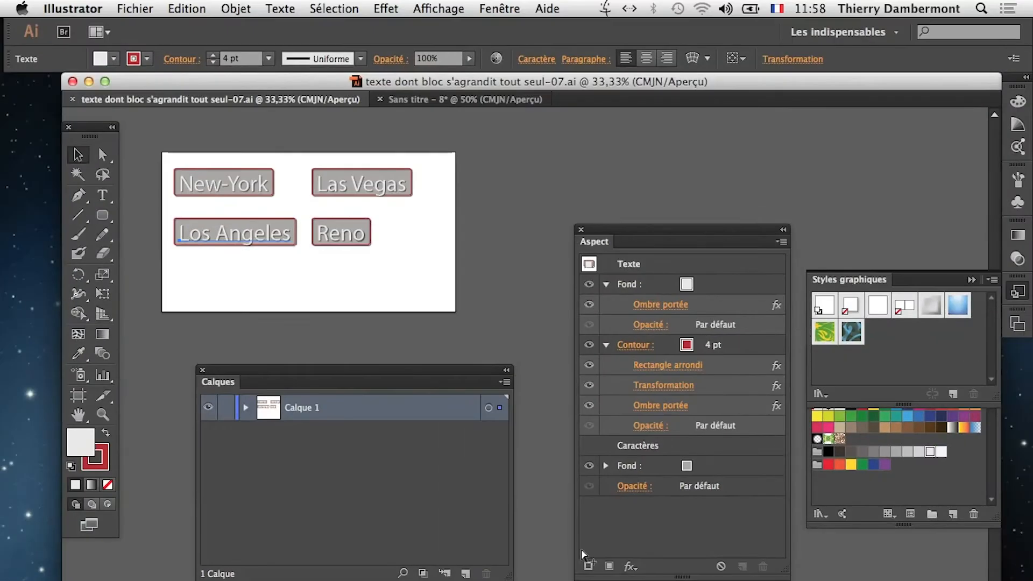
{"action": "left_click_drag", "start_coordinate": [883, 280], "coordinate": [538, 101]}
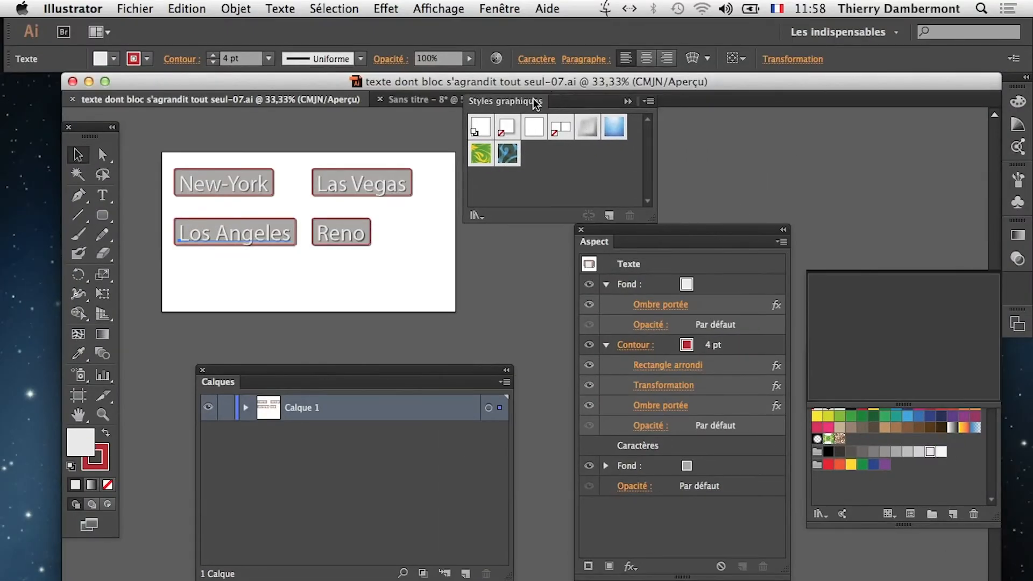
{"action": "left_click_drag", "start_coordinate": [689, 243], "coordinate": [867, 200]}
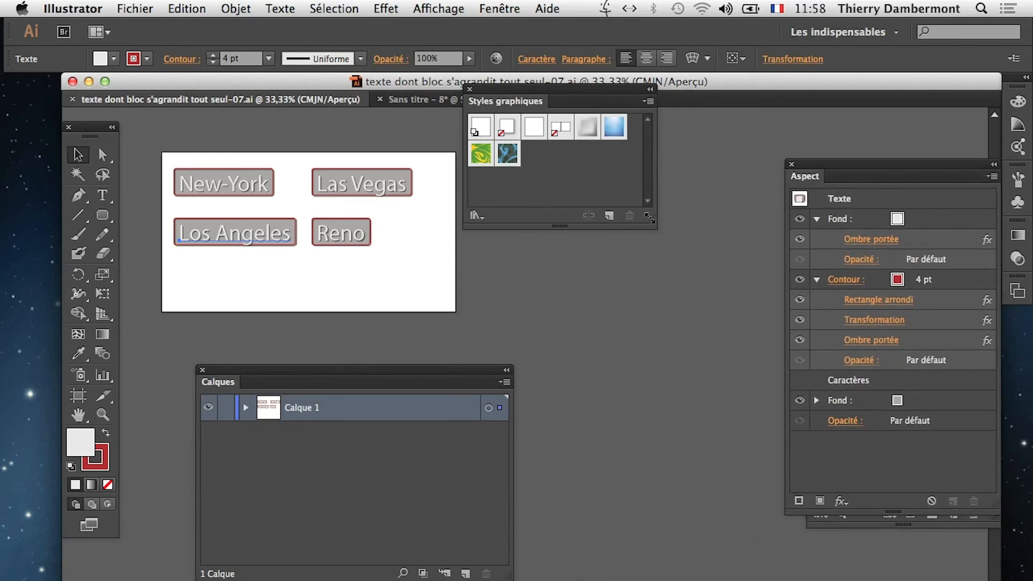
{"action": "left_click_drag", "start_coordinate": [649, 218], "coordinate": [679, 335]}
{"action": "left_click_drag", "start_coordinate": [560, 92], "coordinate": [630, 154]}
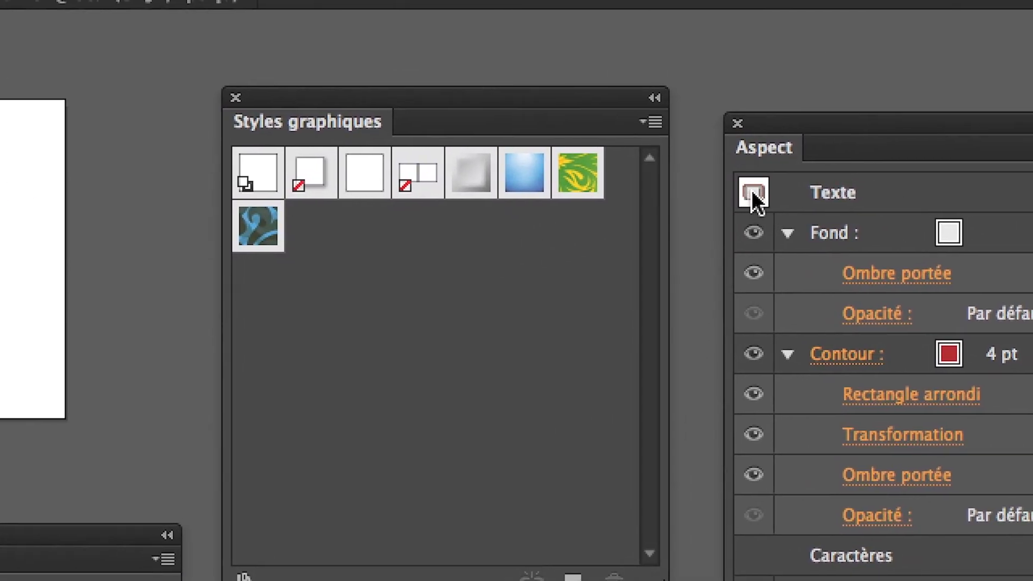
Save the selected Los Angeles label's appearance as a new graphic style.
{"action": "left_click", "coordinate": [894, 159]}
{"action": "left_click_drag", "start_coordinate": [752, 192], "coordinate": [458, 271]}
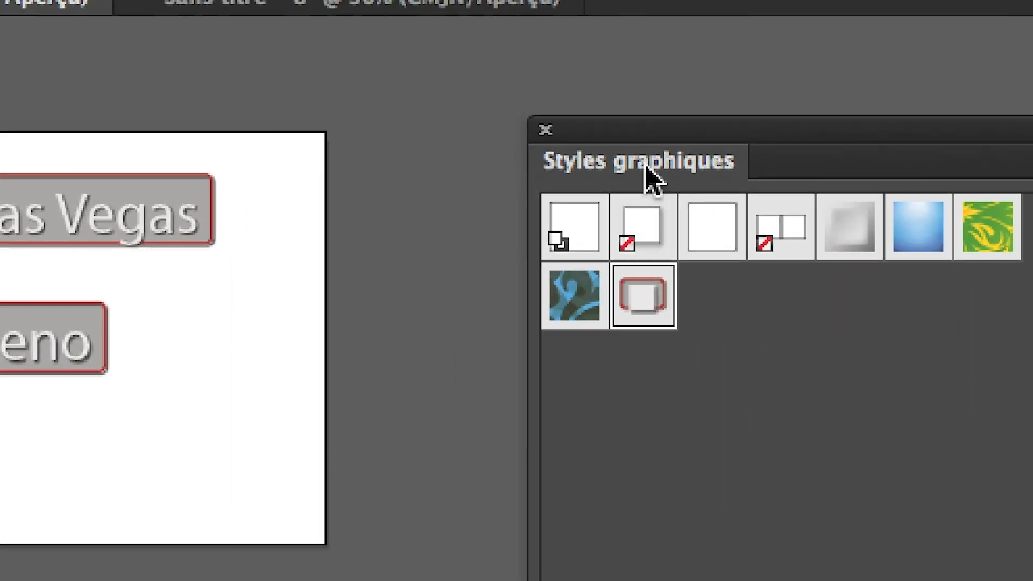
Group the Styles graphiques panel with the Aspect panel and switch between the two.
{"action": "left_click_drag", "start_coordinate": [651, 180], "coordinate": [857, 173]}
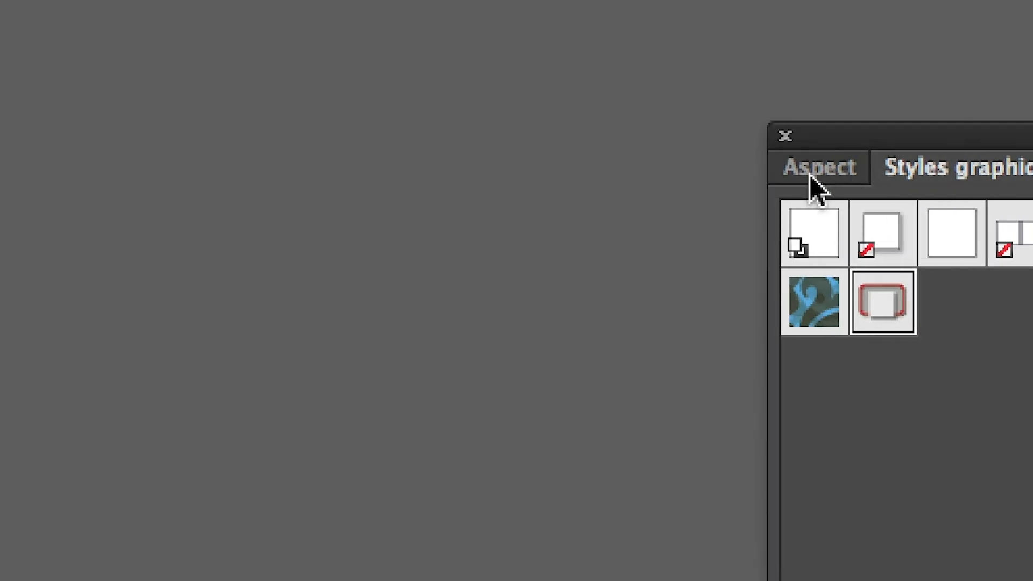
{"action": "left_click", "coordinate": [697, 175]}
{"action": "left_click", "coordinate": [819, 180]}
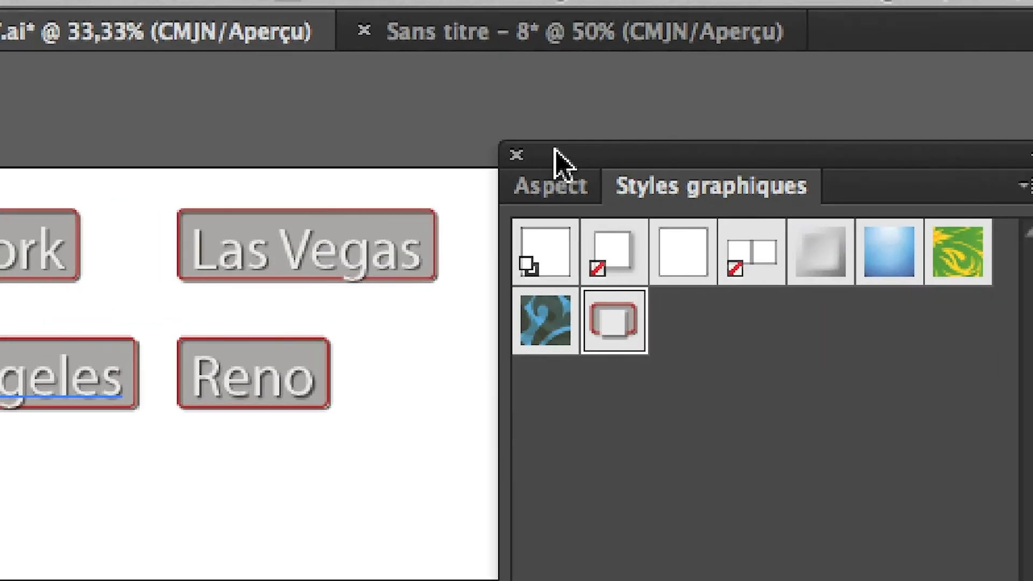
{"action": "left_click", "coordinate": [738, 168]}
{"action": "left_click", "coordinate": [659, 171]}
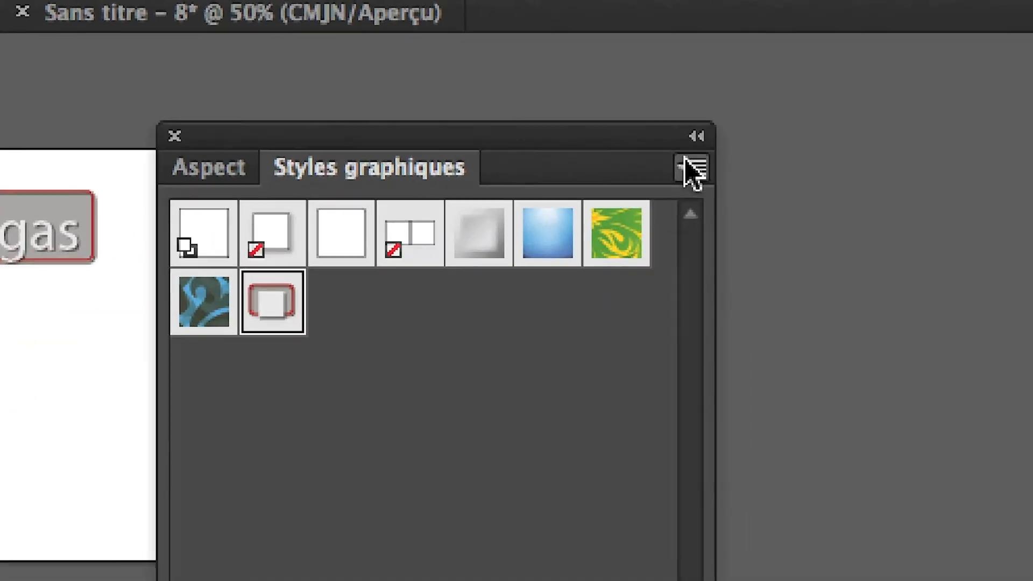
Create a second graphic style named "Style graphique 2" from the selected label and delete this duplicate.
{"action": "left_click", "coordinate": [1020, 161]}
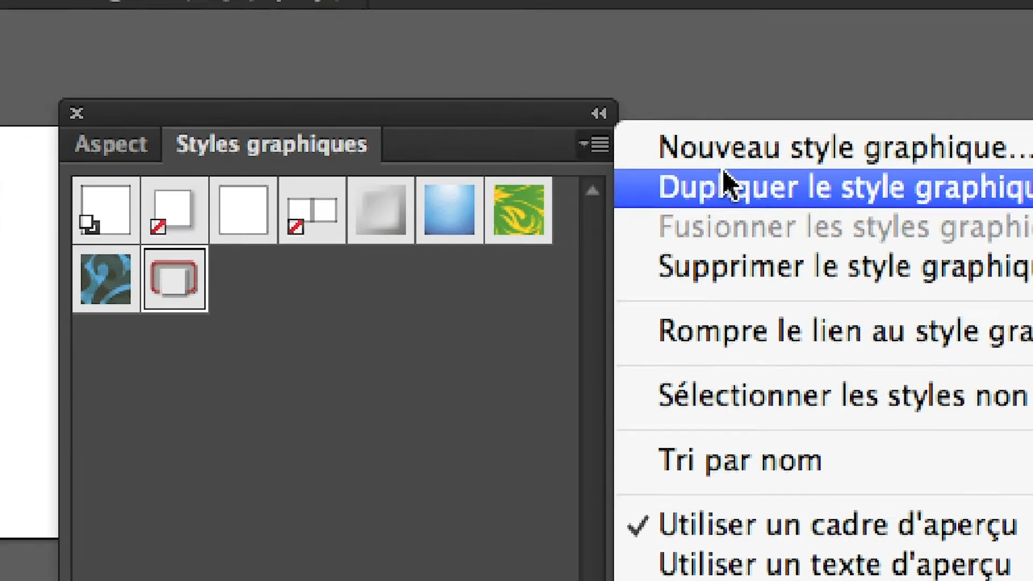
{"action": "left_click", "coordinate": [733, 171]}
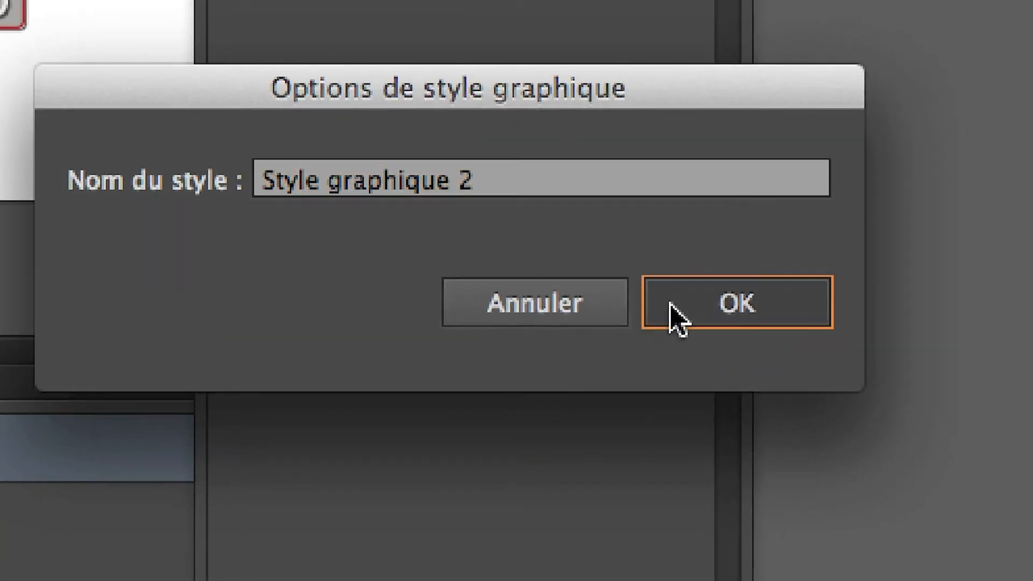
{"action": "left_click", "coordinate": [675, 315]}
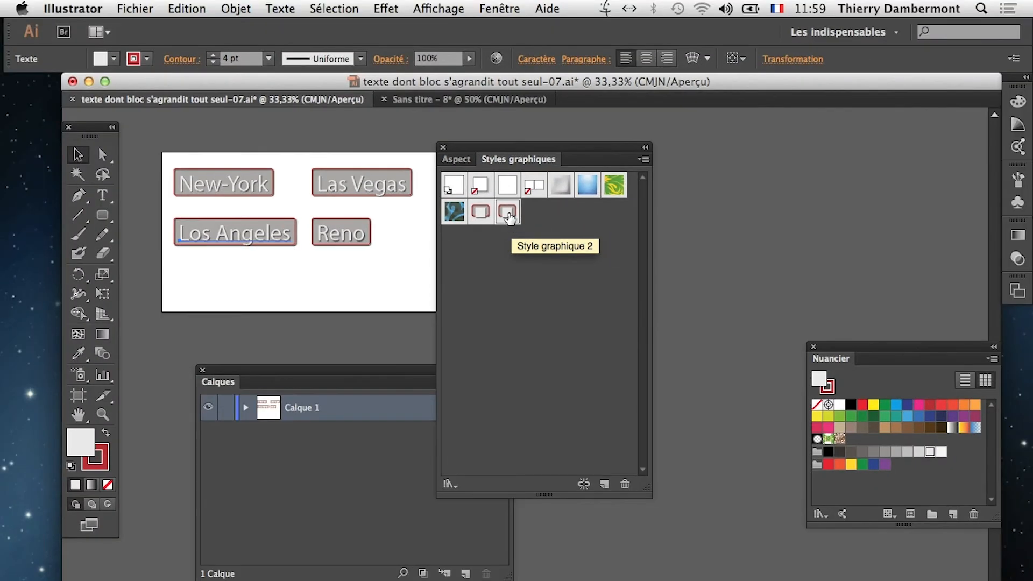
{"action": "left_click_drag", "start_coordinate": [508, 215], "coordinate": [624, 485]}
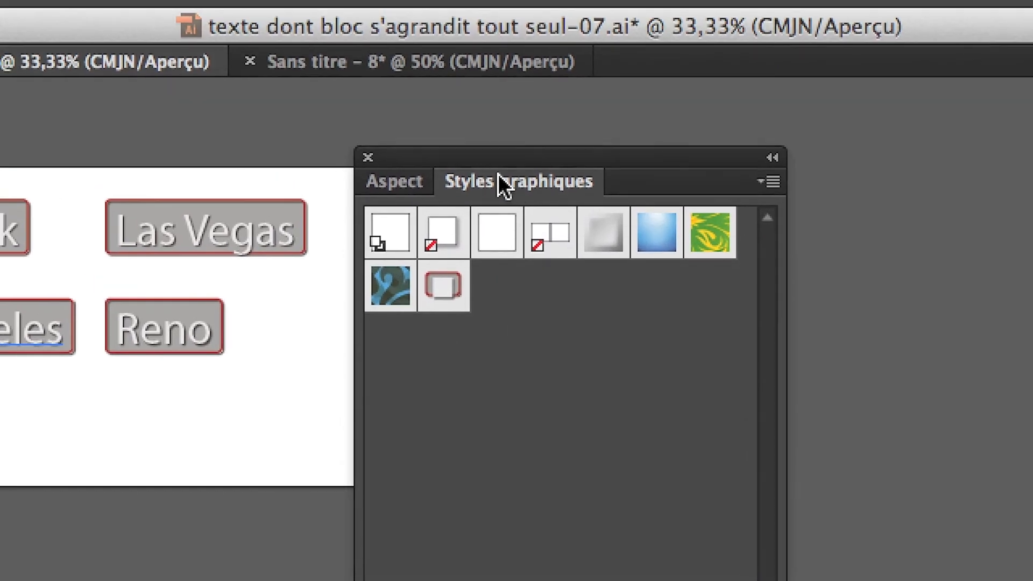
Separate Styles graphiques from the Aspect panel and place both panels clear of the city labels.
{"action": "left_click_drag", "start_coordinate": [498, 181], "coordinate": [648, 164]}
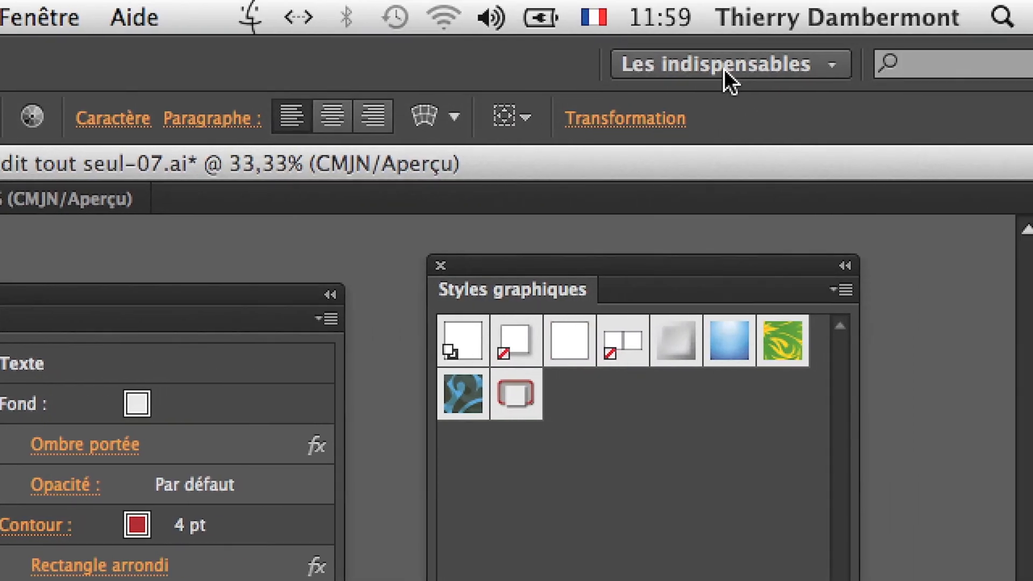
{"action": "left_click", "coordinate": [724, 69]}
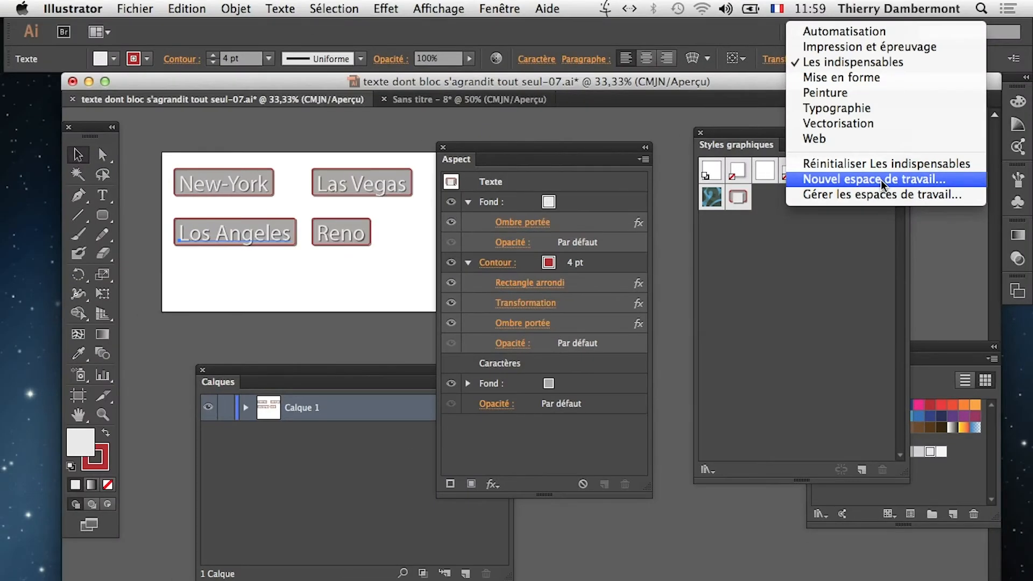
{"action": "left_click", "coordinate": [880, 180]}
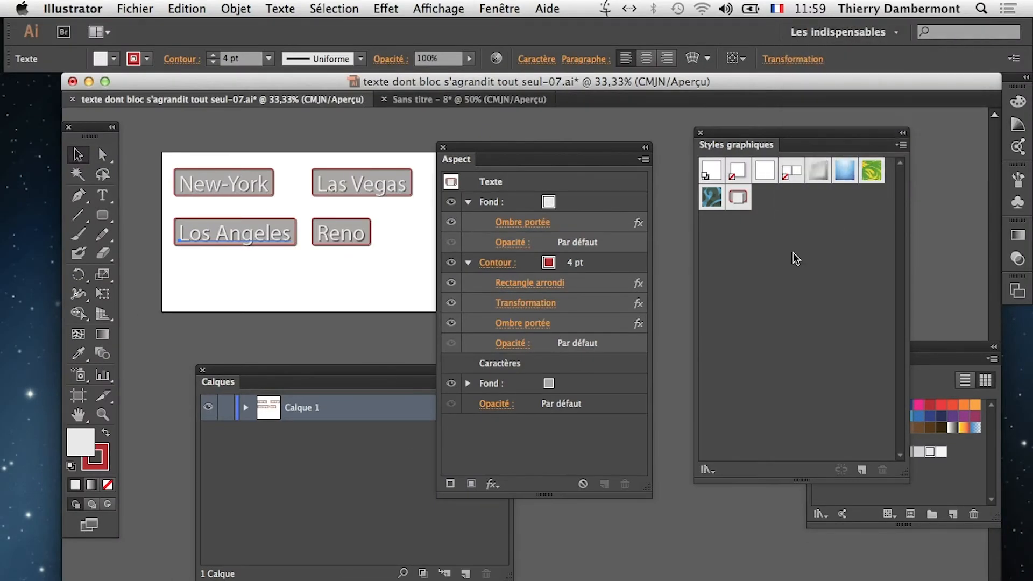
{"action": "left_click_drag", "start_coordinate": [576, 154], "coordinate": [609, 130]}
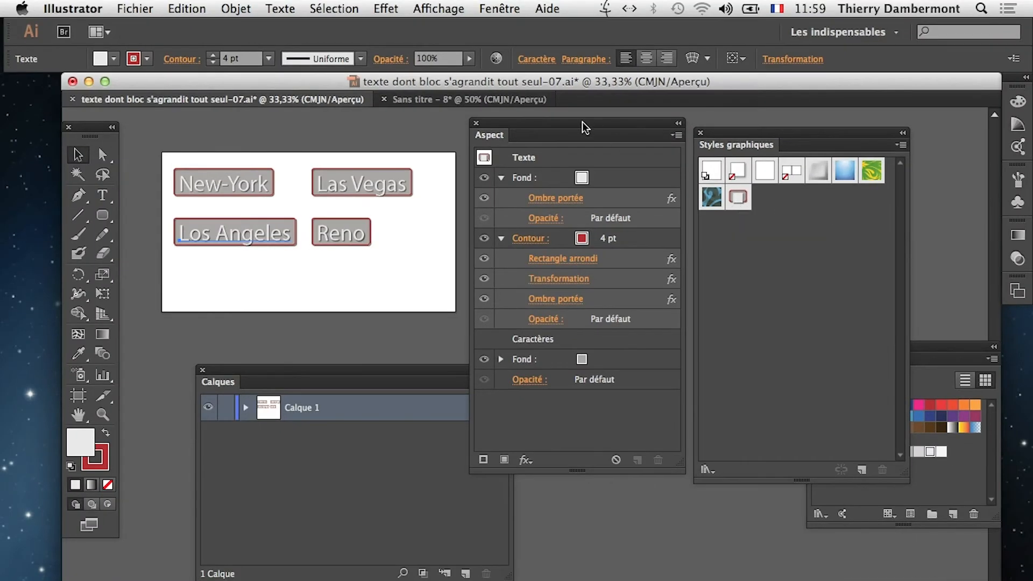
{"action": "left_click_drag", "start_coordinate": [460, 58], "coordinate": [155, 463]}
Add the point text "text de style" below the city labels, enlarge it, and place it beneath Los Angeles.
{"action": "left_click", "coordinate": [314, 289]}
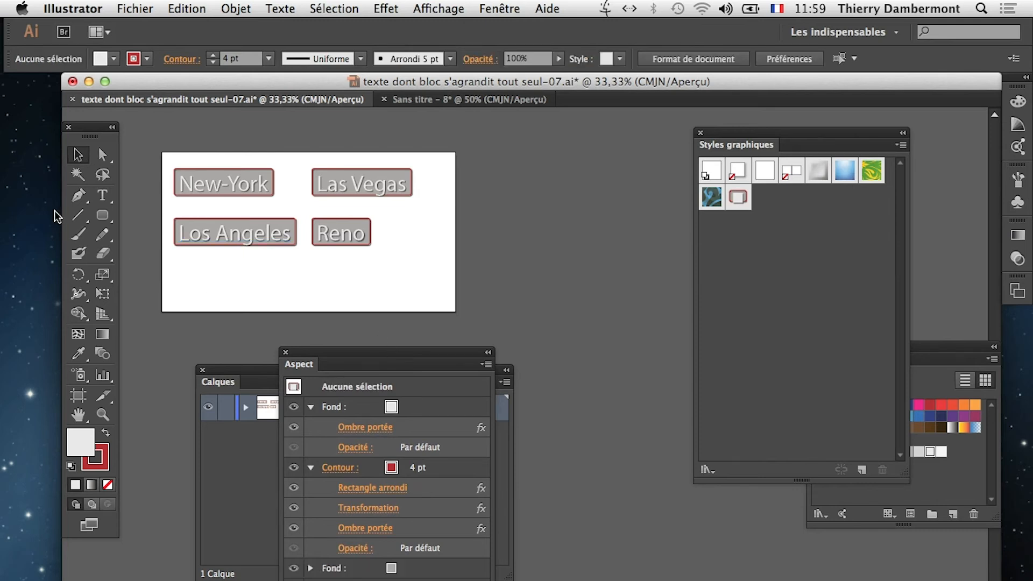
{"action": "left_click", "coordinate": [104, 197]}
{"action": "left_click", "coordinate": [262, 279]}
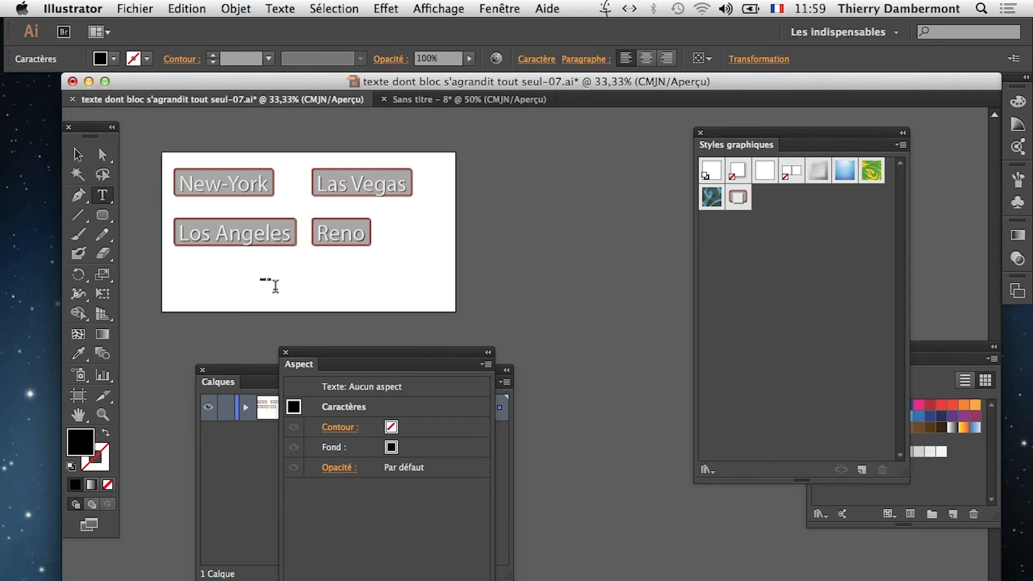
{"action": "left_click", "coordinate": [103, 293]}
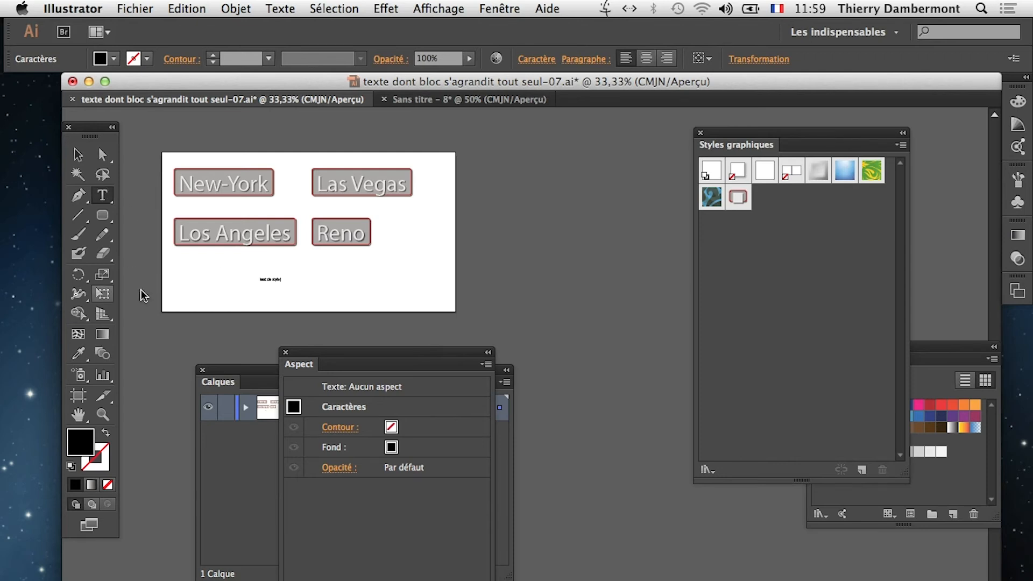
{"action": "left_click_drag", "start_coordinate": [284, 289], "coordinate": [330, 316]}
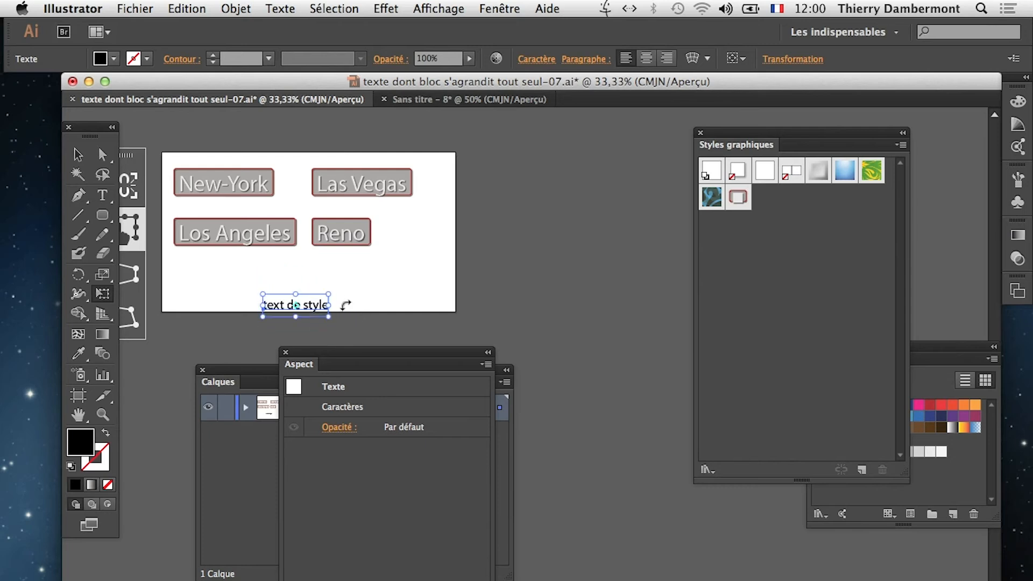
{"action": "left_click_drag", "start_coordinate": [265, 293], "coordinate": [211, 289]}
Correct the new text to read "test de style".
{"action": "left_click", "coordinate": [102, 195]}
{"action": "type", "text": "s"}
{"action": "key", "text": "super+plus"}
{"action": "key", "text": "super+plus"}
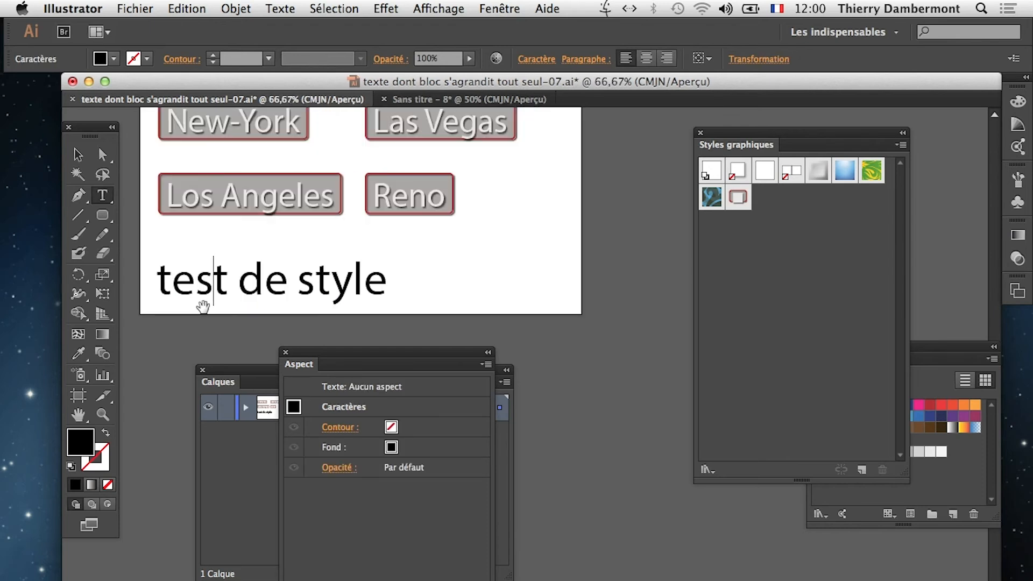
Move the "test de style" text towards the middle of the page and apply the saved label graphic style to it.
{"action": "left_click", "coordinate": [87, 160]}
{"action": "left_click_drag", "start_coordinate": [241, 291], "coordinate": [369, 262]}
{"action": "left_click_drag", "start_coordinate": [443, 262], "coordinate": [478, 277]}
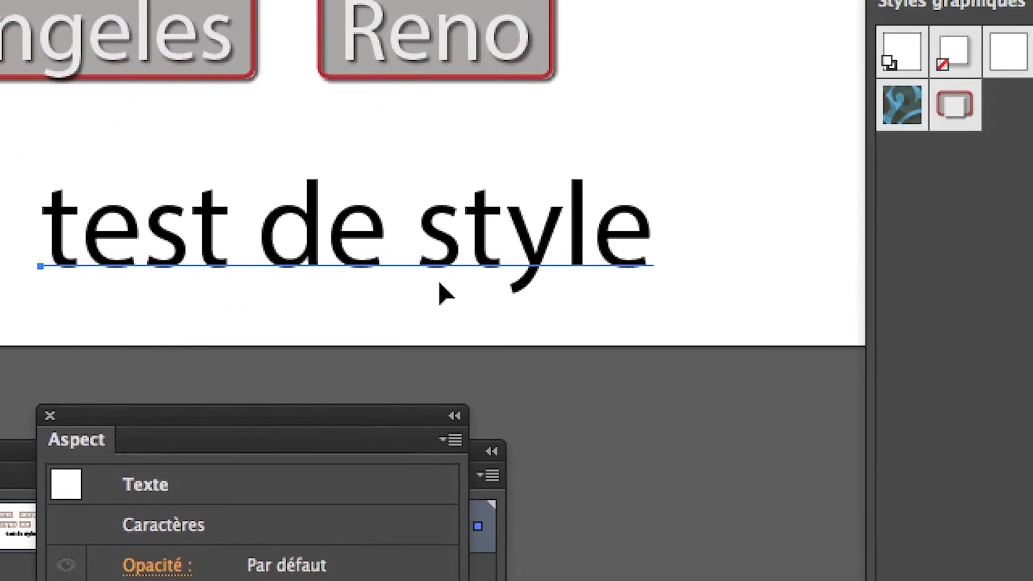
{"action": "left_click", "coordinate": [964, 119]}
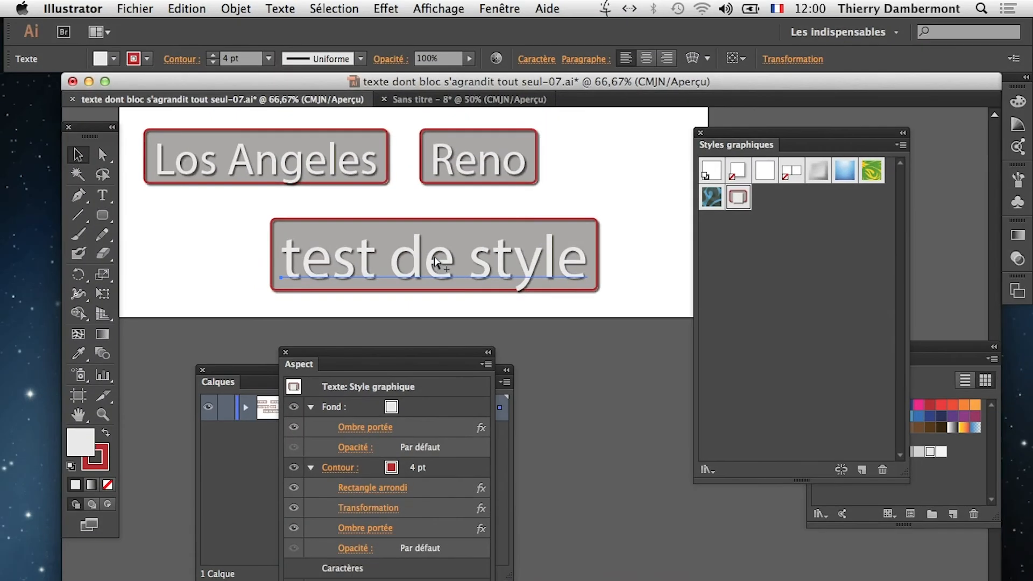
Move the Aspect and Styles graphiques panels clear of the labels, and open the Caractère panel beside the "test de style" label.
{"action": "left_click", "coordinate": [103, 197]}
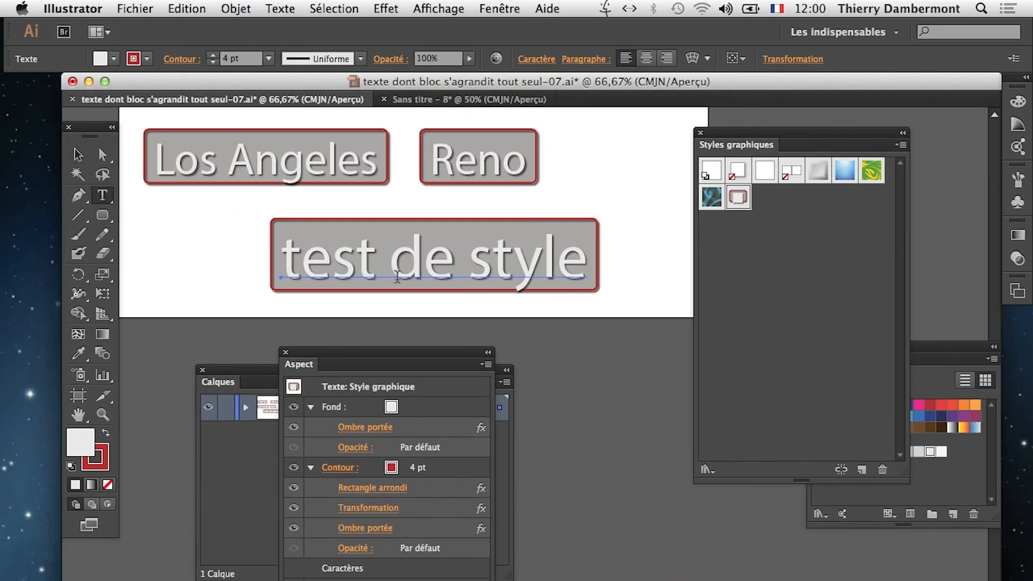
{"action": "left_click_drag", "start_coordinate": [343, 365], "coordinate": [195, 482]}
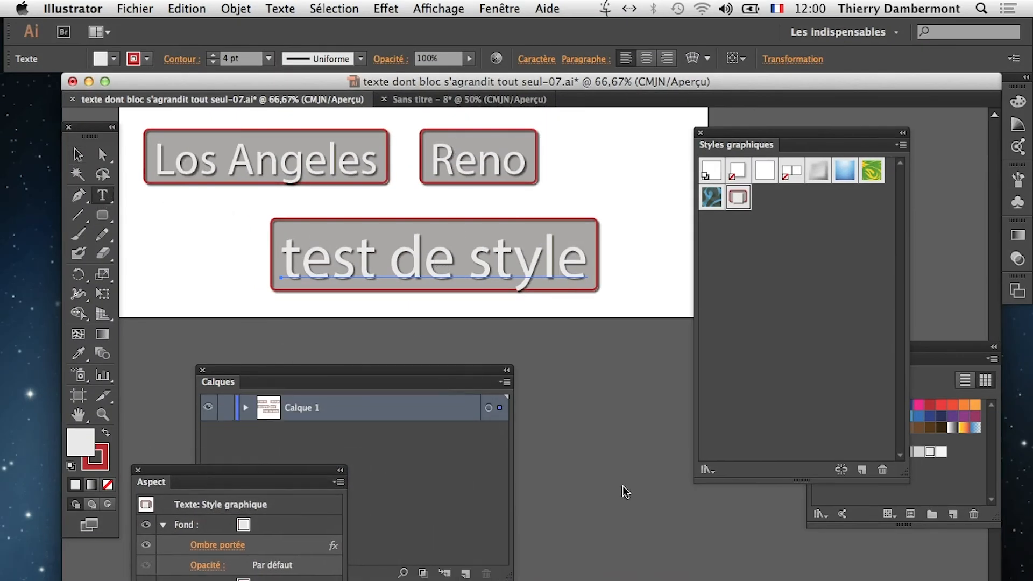
{"action": "left_click_drag", "start_coordinate": [770, 127], "coordinate": [602, 318]}
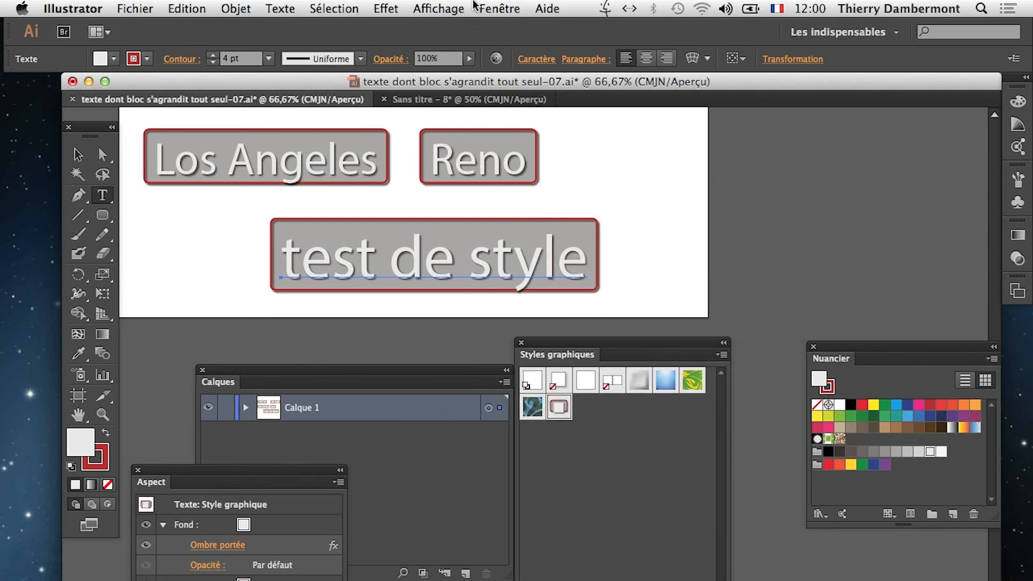
{"action": "left_click", "coordinate": [476, 7]}
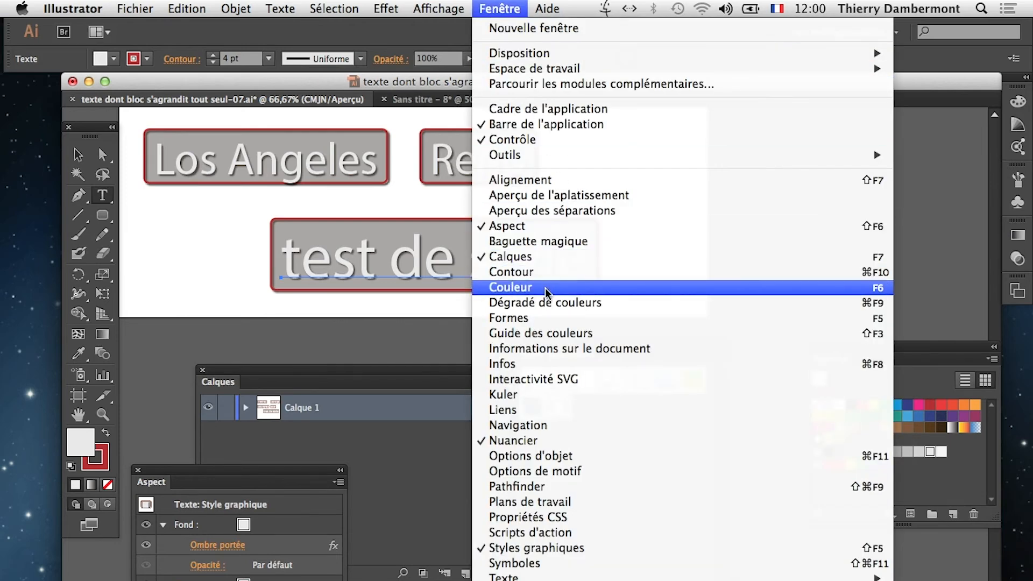
{"action": "mouse_move", "coordinate": [538, 577]}
{"action": "left_click", "coordinate": [424, 538]}
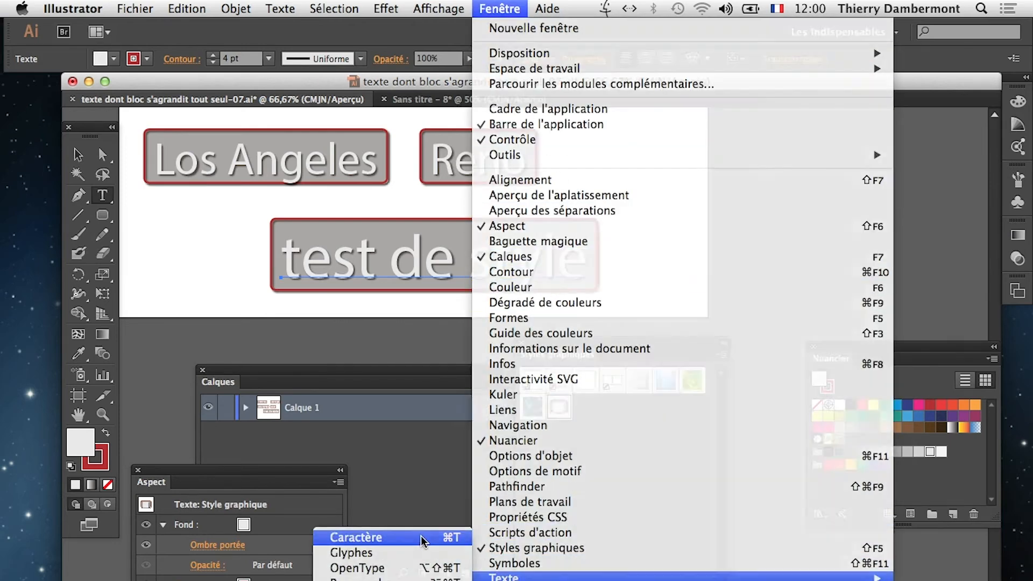
{"action": "left_click_drag", "start_coordinate": [605, 100], "coordinate": [682, 146]}
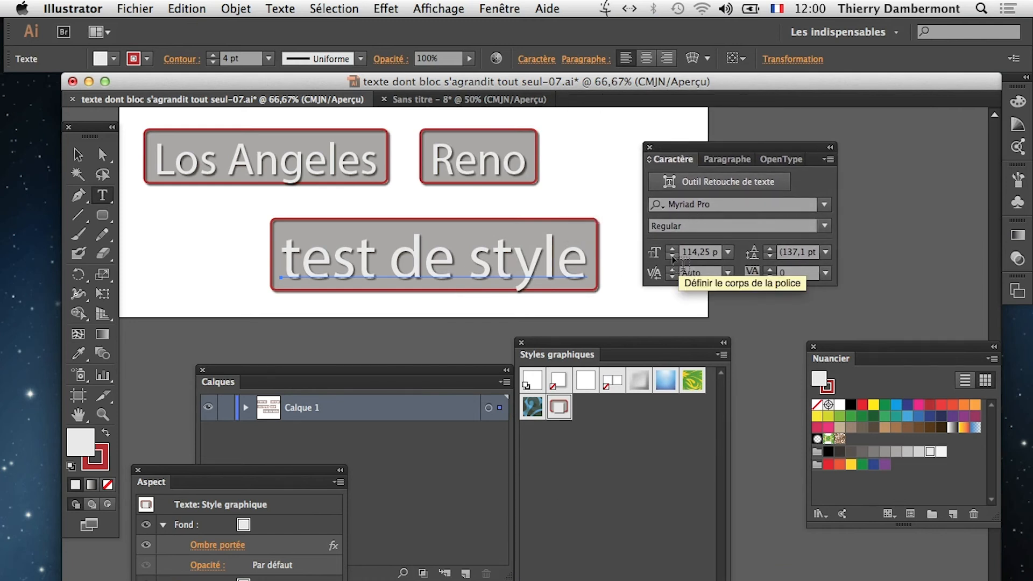
Reduce the font size of the "test de style" label stepwise through 100, 90 and 70 pt.
{"action": "left_click", "coordinate": [673, 259]}
{"action": "left_click", "coordinate": [672, 258]}
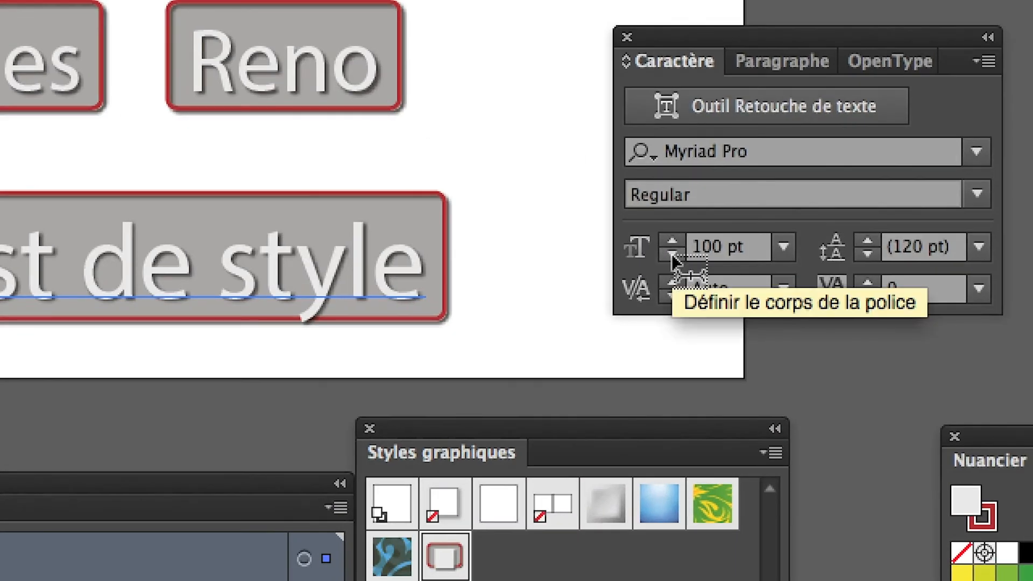
{"action": "left_click", "coordinate": [672, 257]}
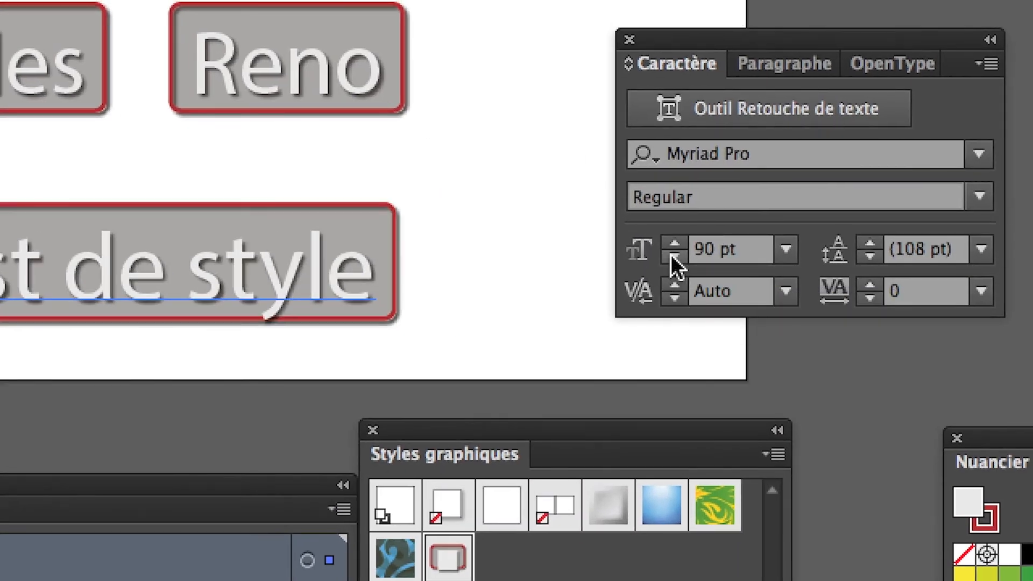
{"action": "left_click", "coordinate": [672, 257]}
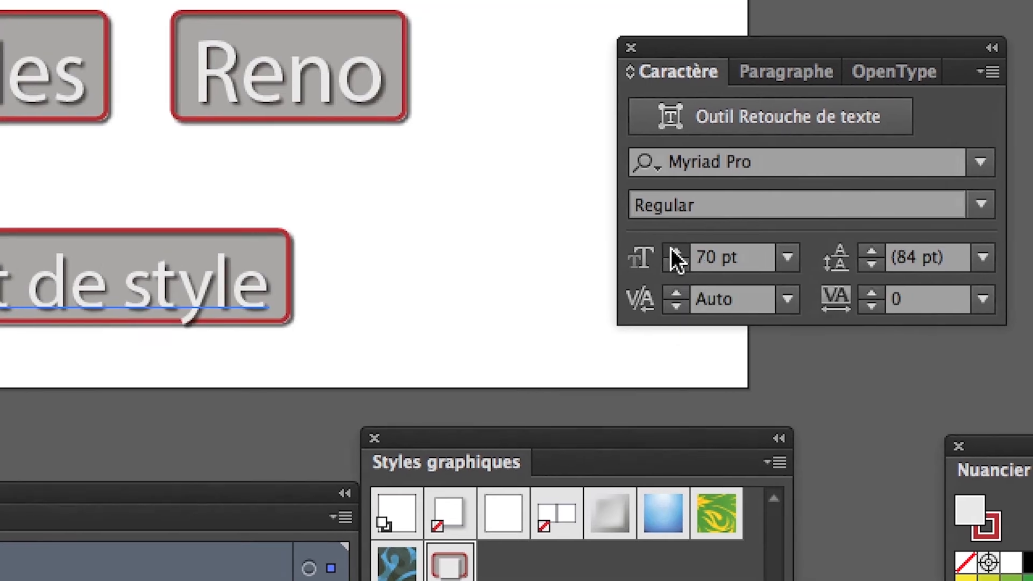
{"action": "left_click", "coordinate": [673, 243]}
{"action": "left_click", "coordinate": [638, 249]}
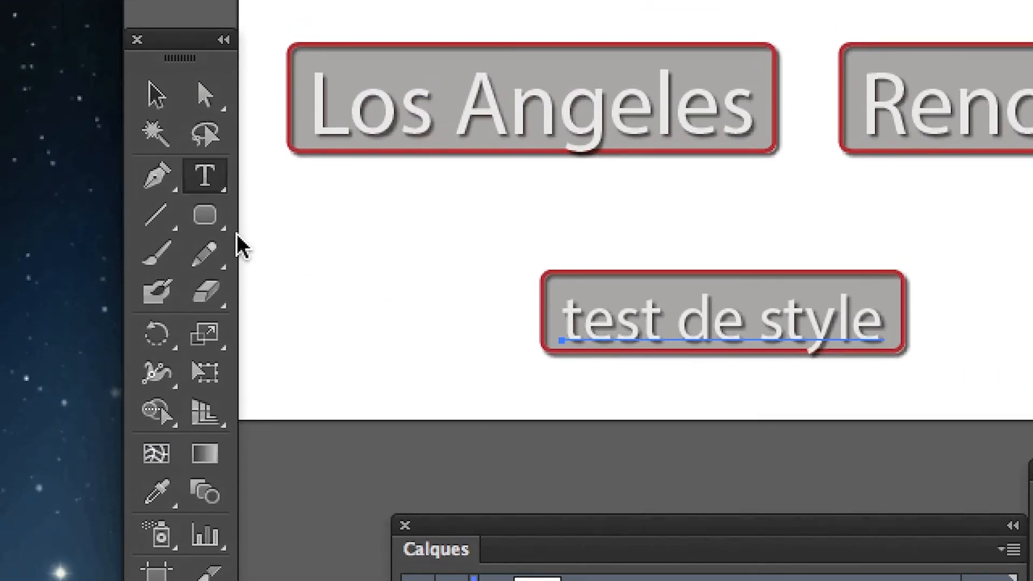
Rescale the "test de style" label repeatedly with Free Transform, finishing at about 69 pt beneath Los Angeles, and deselect it.
{"action": "left_click", "coordinate": [205, 281]}
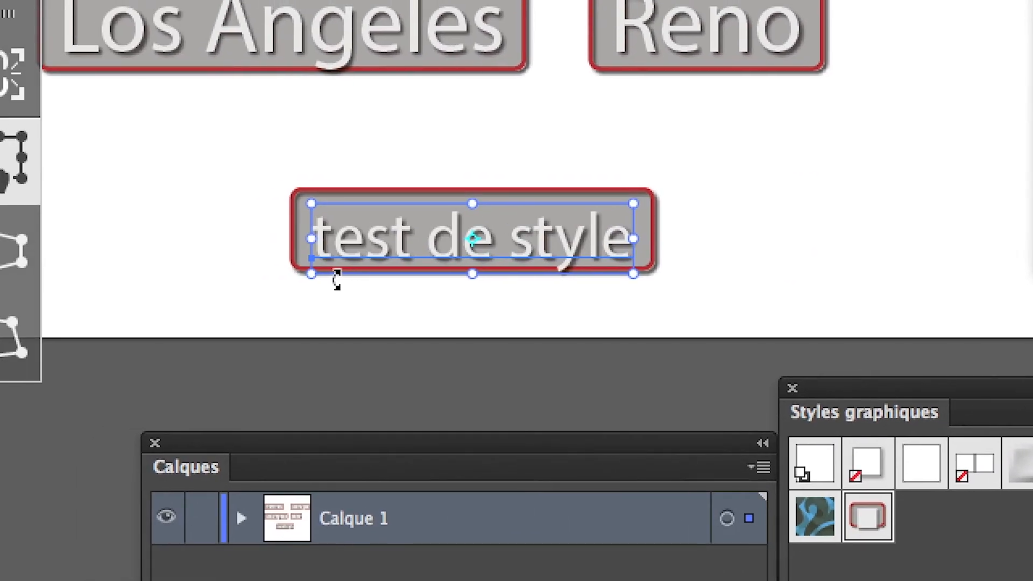
{"action": "left_click_drag", "start_coordinate": [329, 277], "coordinate": [460, 235]}
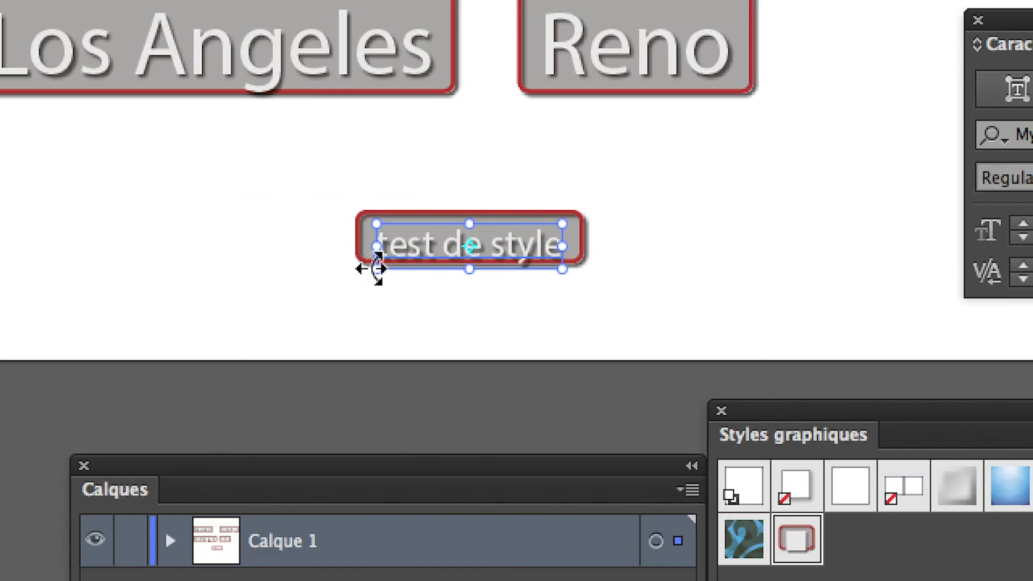
{"action": "left_click_drag", "start_coordinate": [371, 272], "coordinate": [11, 416]}
{"action": "left_click_drag", "start_coordinate": [248, 317], "coordinate": [657, 383]}
{"action": "scroll", "coordinate": [442, 266], "scroll_direction": "down", "scroll_amount": 4}
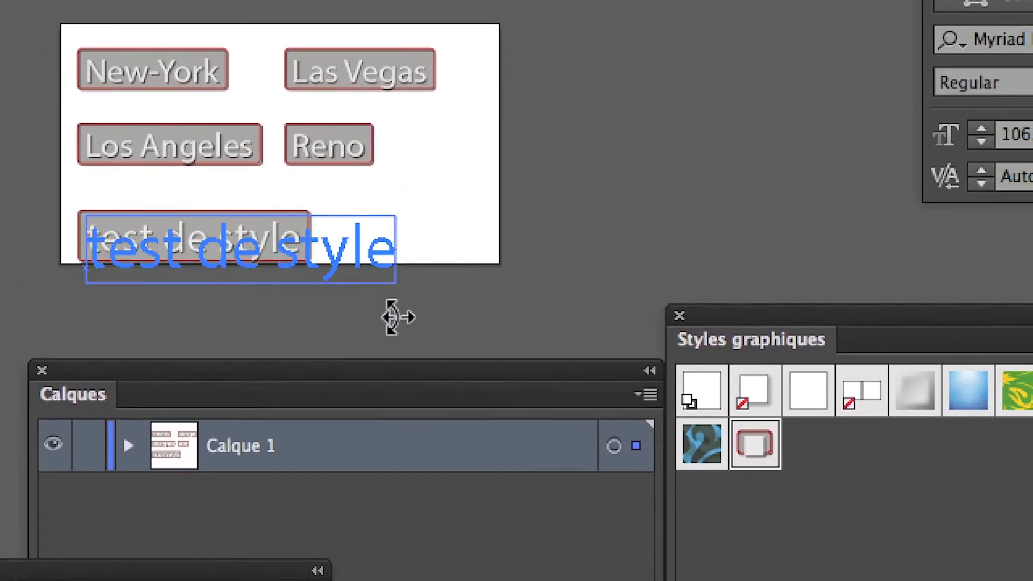
{"action": "left_click_drag", "start_coordinate": [437, 328], "coordinate": [156, 208]}
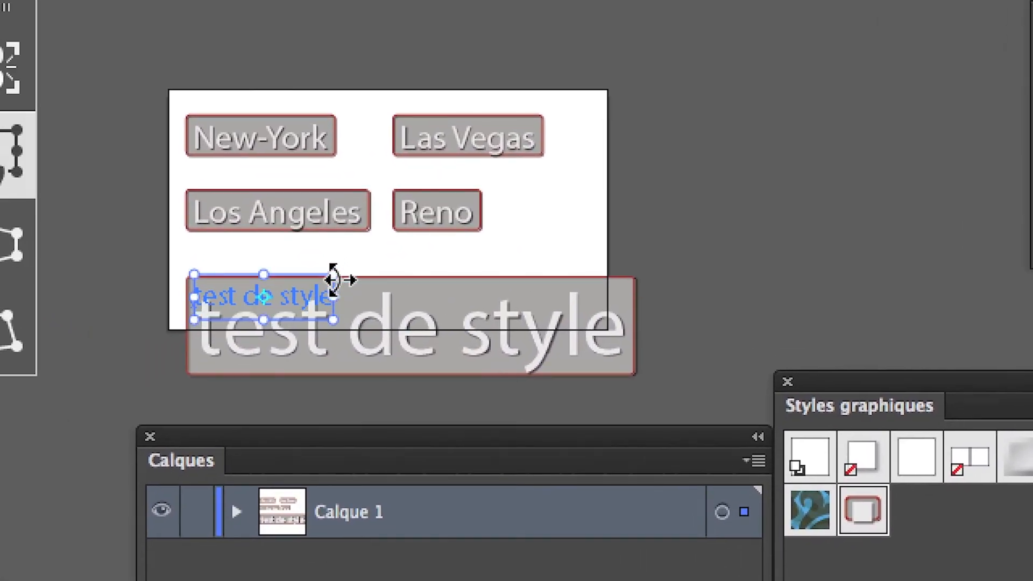
{"action": "left_click_drag", "start_coordinate": [333, 279], "coordinate": [337, 280]}
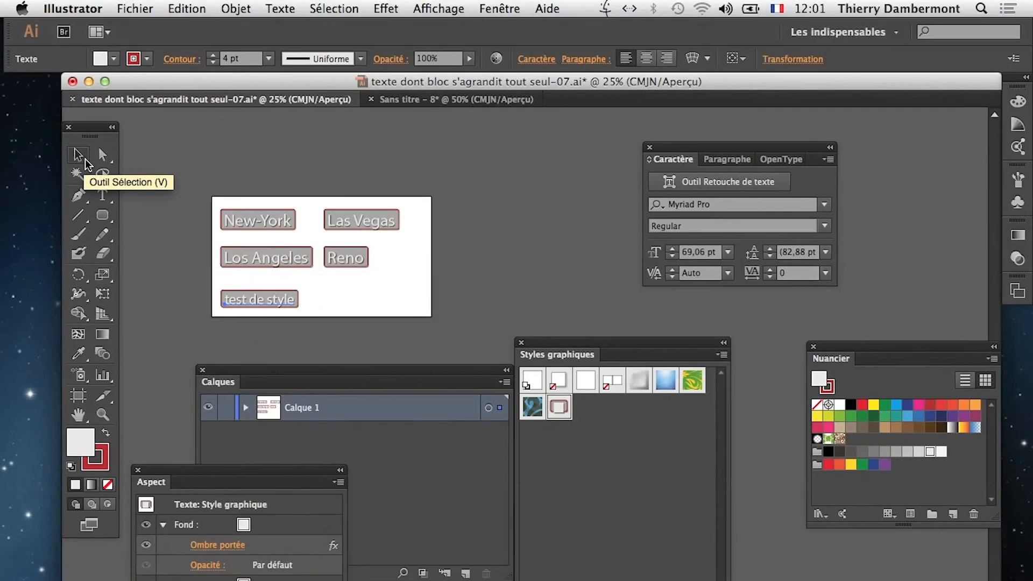
{"action": "left_click", "coordinate": [102, 154]}
{"action": "left_click", "coordinate": [178, 254]}
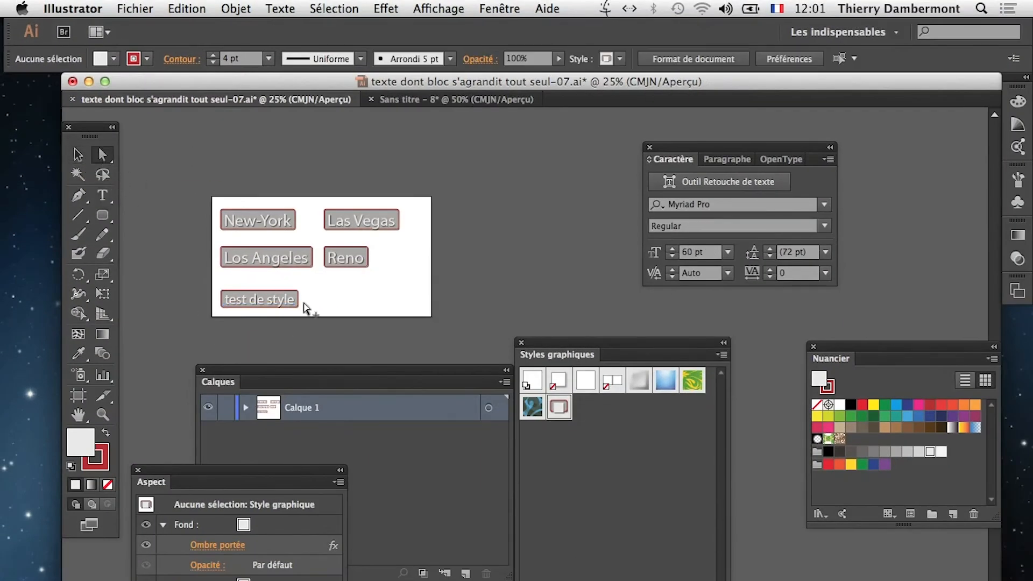
Draw a closed, curved three-point shape with the Pen tool in the blank area below and right of the Reno label.
{"action": "scroll", "coordinate": [305, 307], "scroll_direction": "up", "scroll_amount": 4}
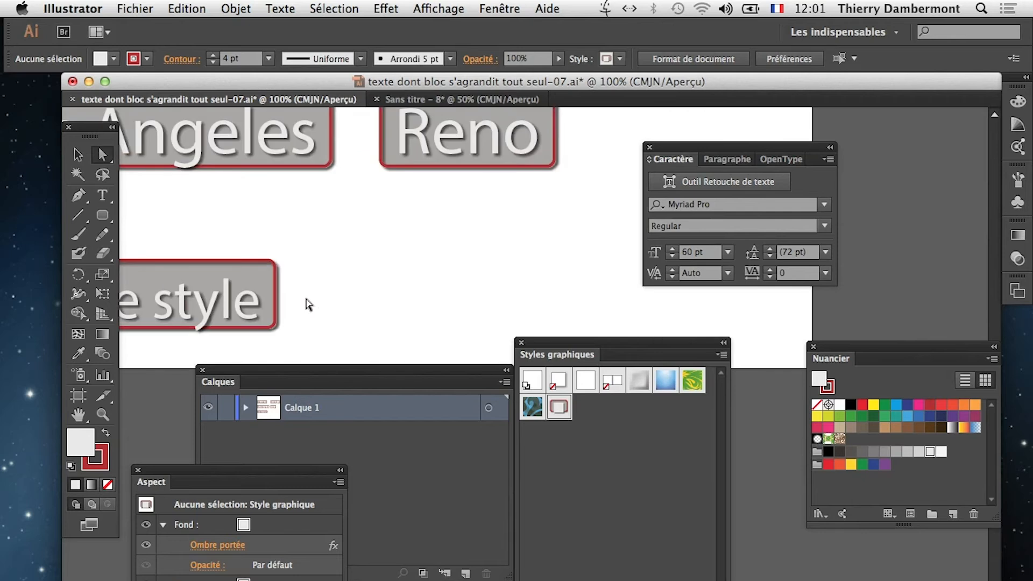
{"action": "scroll", "coordinate": [311, 290], "scroll_direction": "right", "scroll_amount": 5}
{"action": "scroll", "coordinate": [310, 291], "scroll_direction": "down", "scroll_amount": 1}
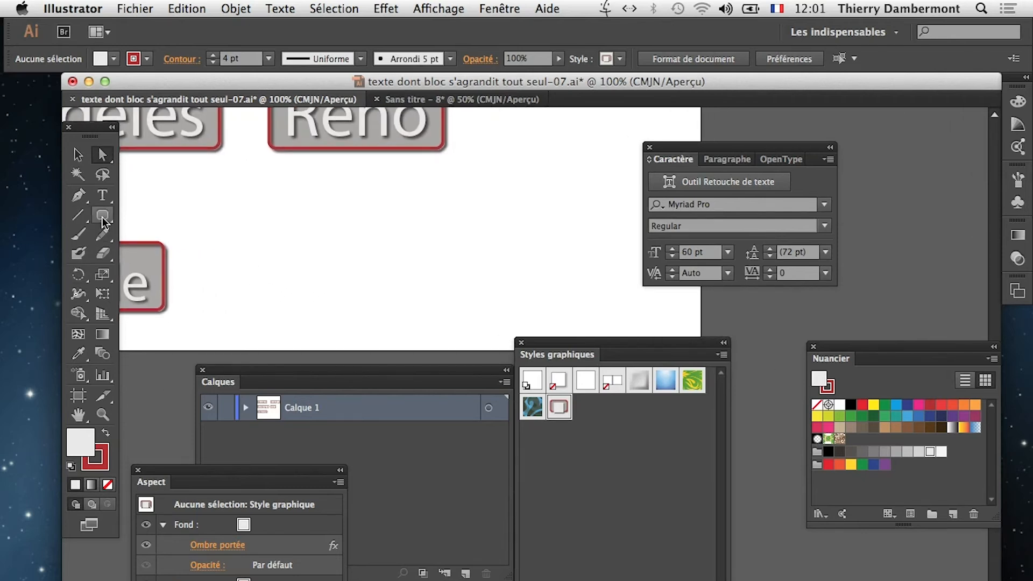
{"action": "key", "text": "p"}
{"action": "left_click", "coordinate": [415, 188]}
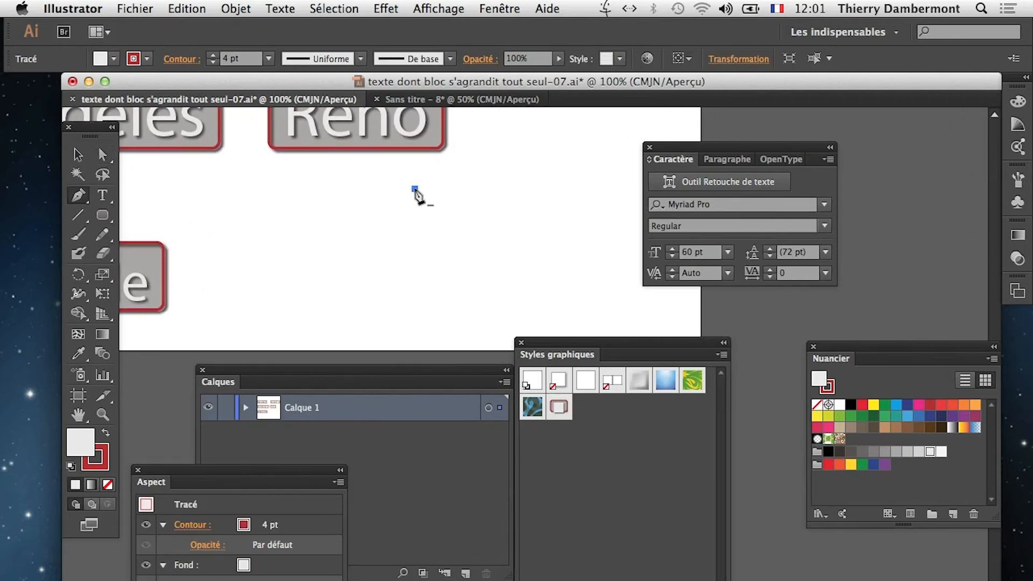
{"action": "left_click_drag", "start_coordinate": [366, 271], "coordinate": [317, 297]}
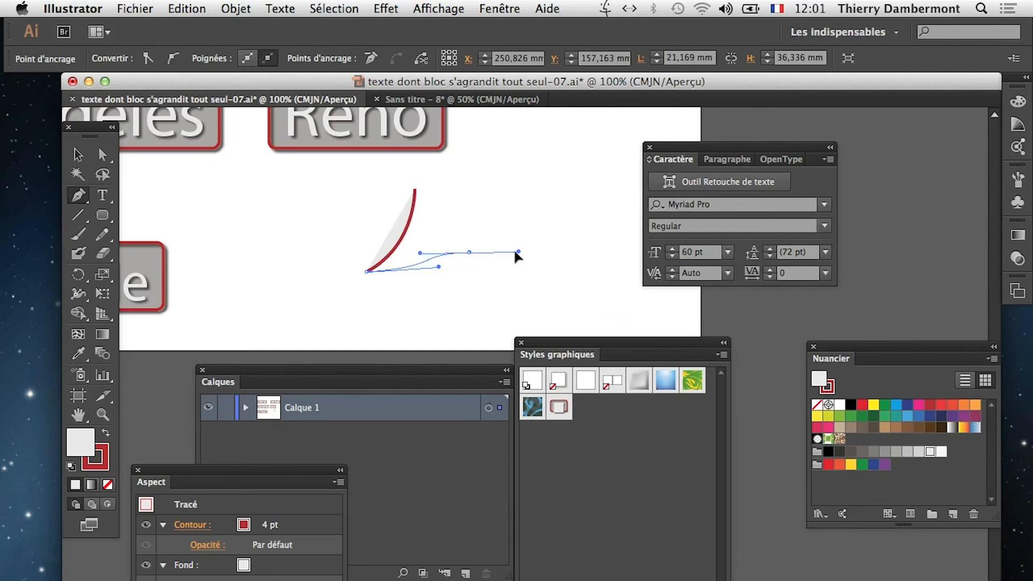
{"action": "left_click_drag", "start_coordinate": [517, 252], "coordinate": [522, 252]}
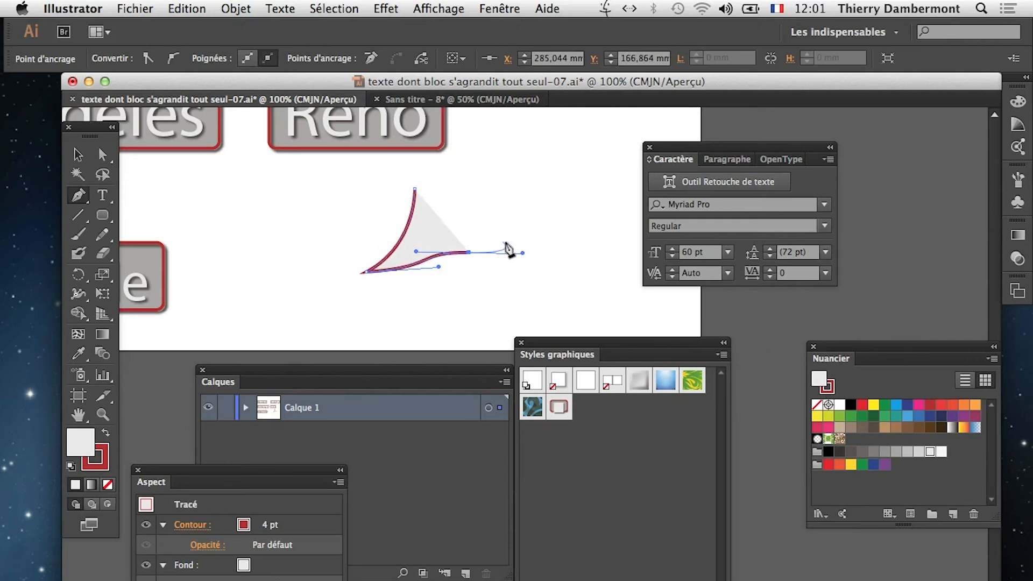
{"action": "left_click", "coordinate": [415, 190]}
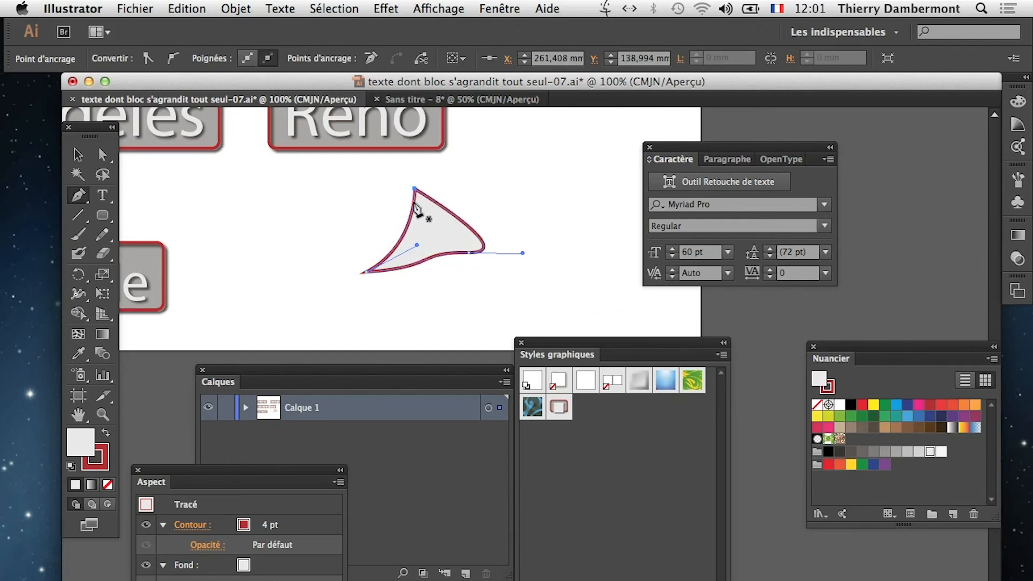
Try the saved label graphic style on the new curved shape, and undo it.
{"action": "left_click", "coordinate": [559, 411]}
{"action": "scroll", "coordinate": [433, 253], "scroll_direction": "up", "scroll_amount": 2}
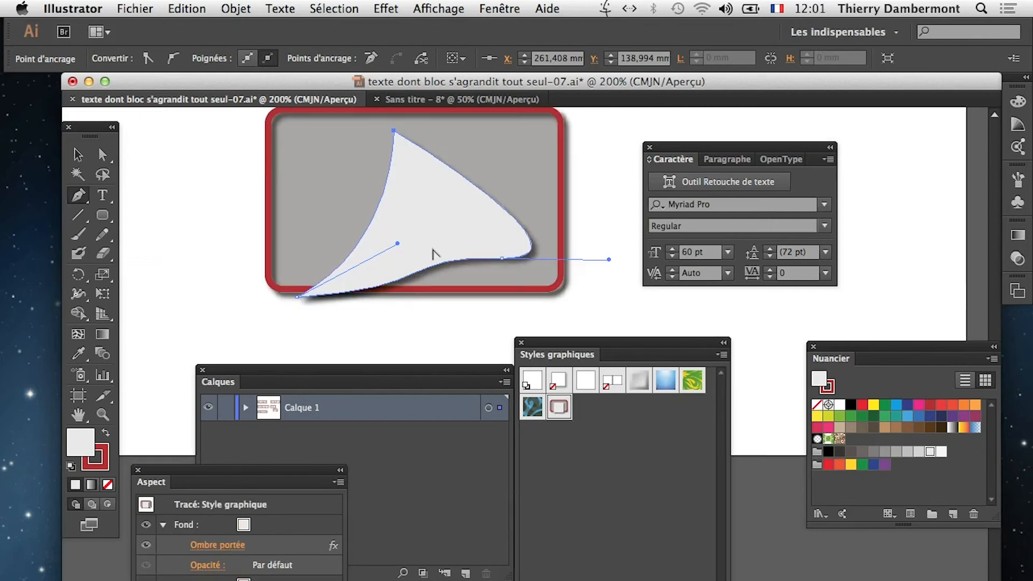
{"action": "key", "text": "super+z"}
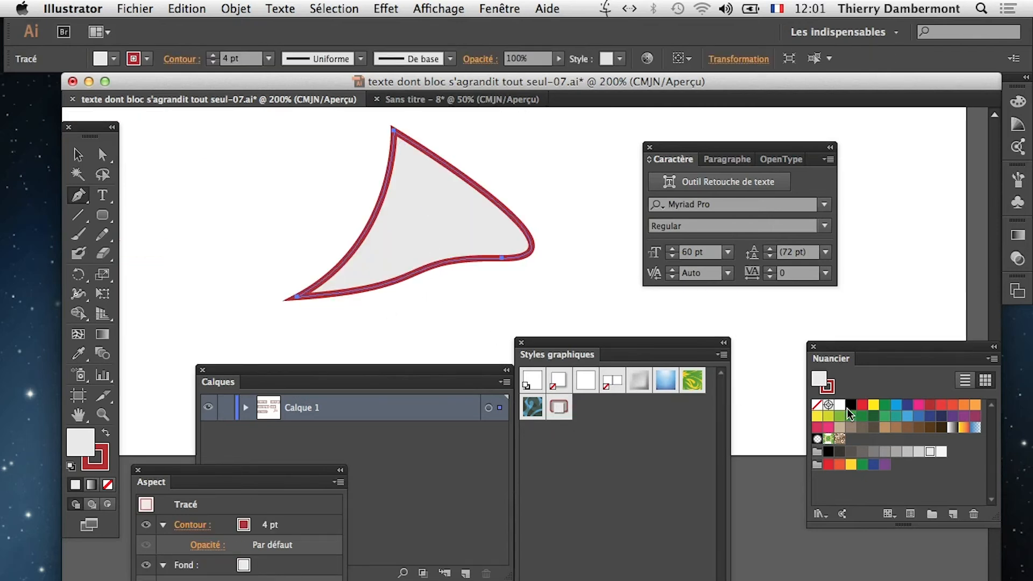
Remove the curved shape's stroke, fill it with dark blue, and deselect it.
{"action": "left_click", "coordinate": [107, 484]}
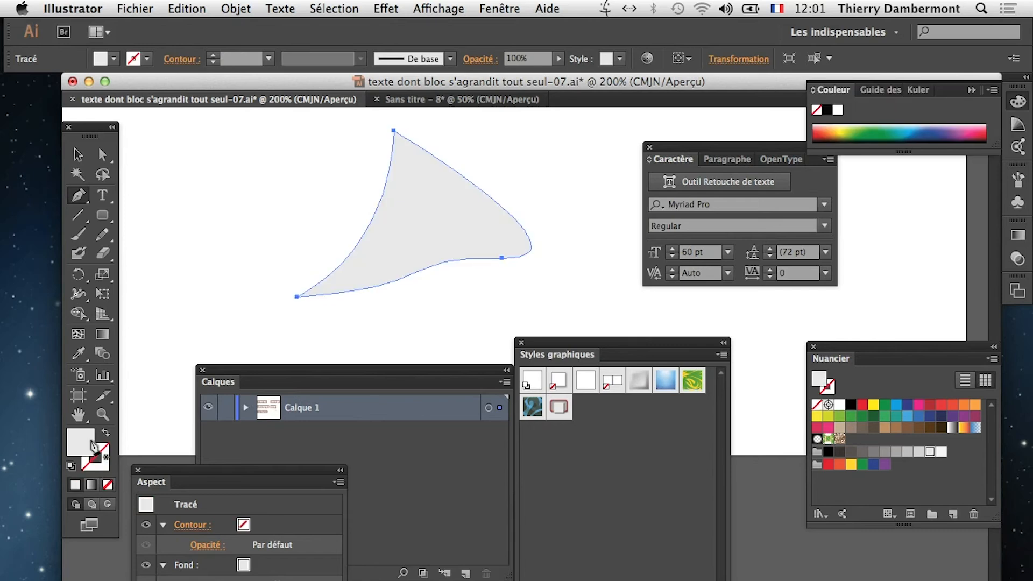
{"action": "left_click", "coordinate": [937, 418]}
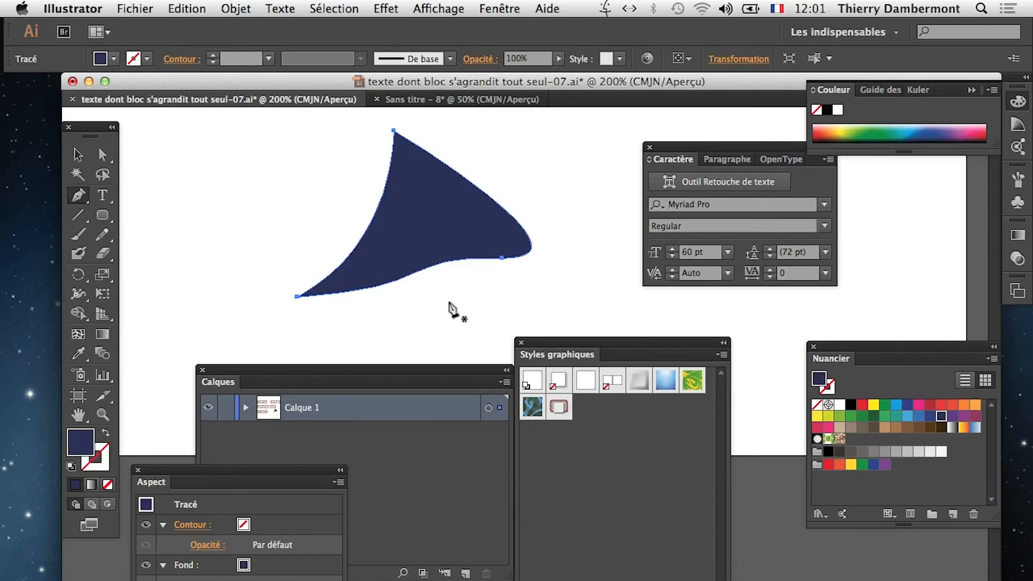
{"action": "key", "text": "v"}
{"action": "left_click", "coordinate": [307, 199]}
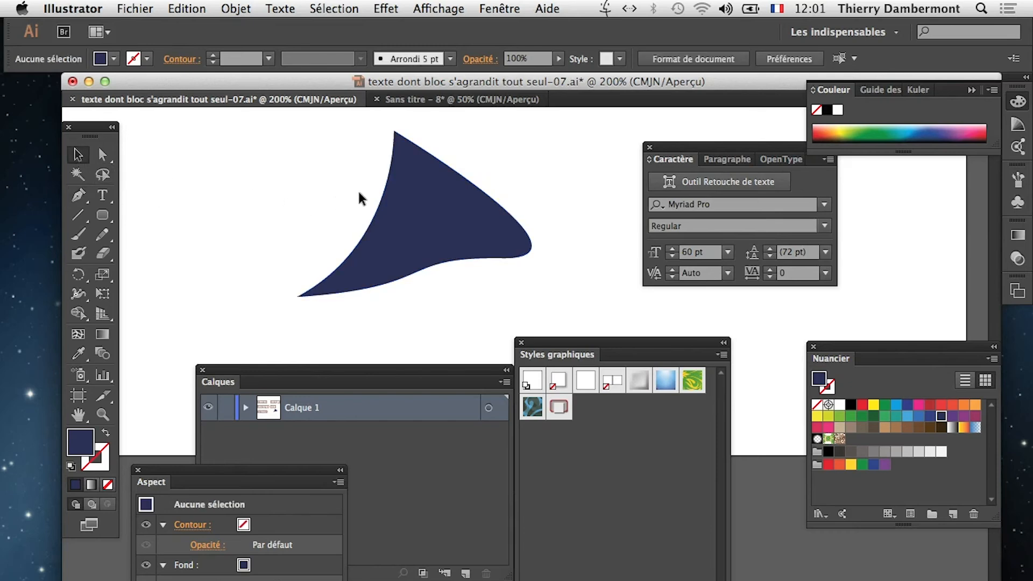
Try the saved label graphic style on the dark blue shape, and undo the application.
{"action": "left_click", "coordinate": [425, 207]}
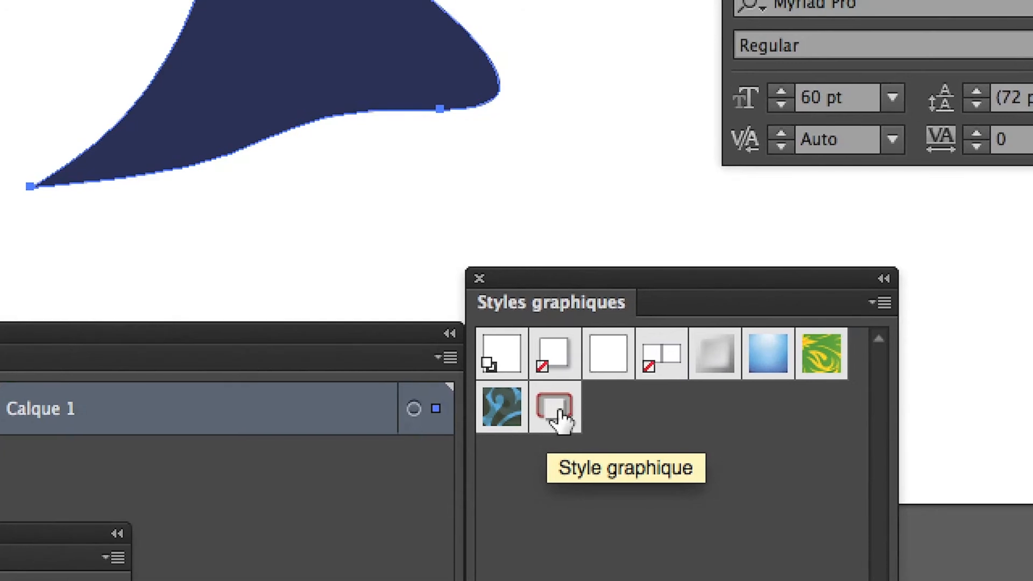
{"action": "left_click", "coordinate": [560, 417]}
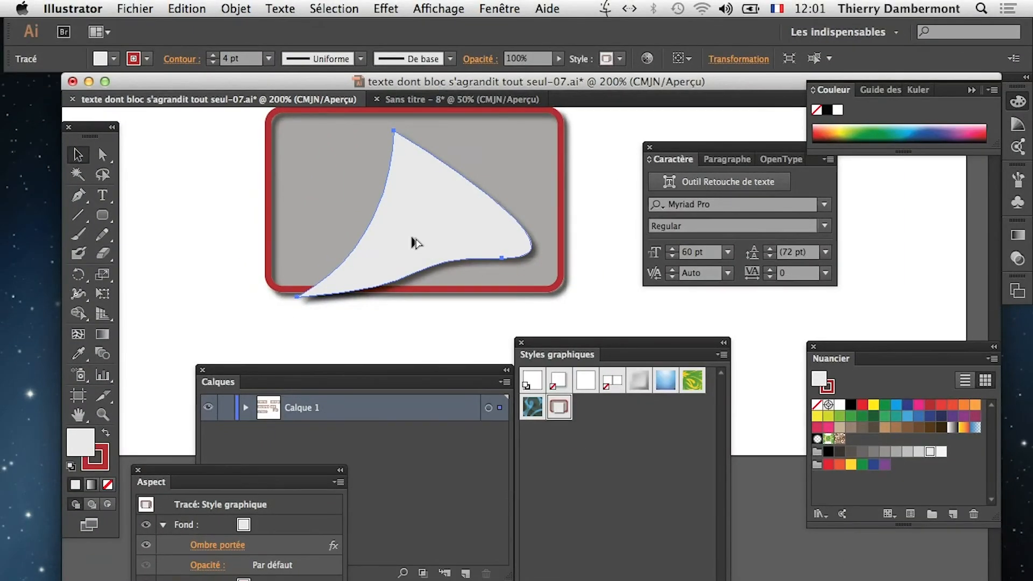
{"action": "scroll", "coordinate": [416, 243], "scroll_direction": "down", "scroll_amount": 1}
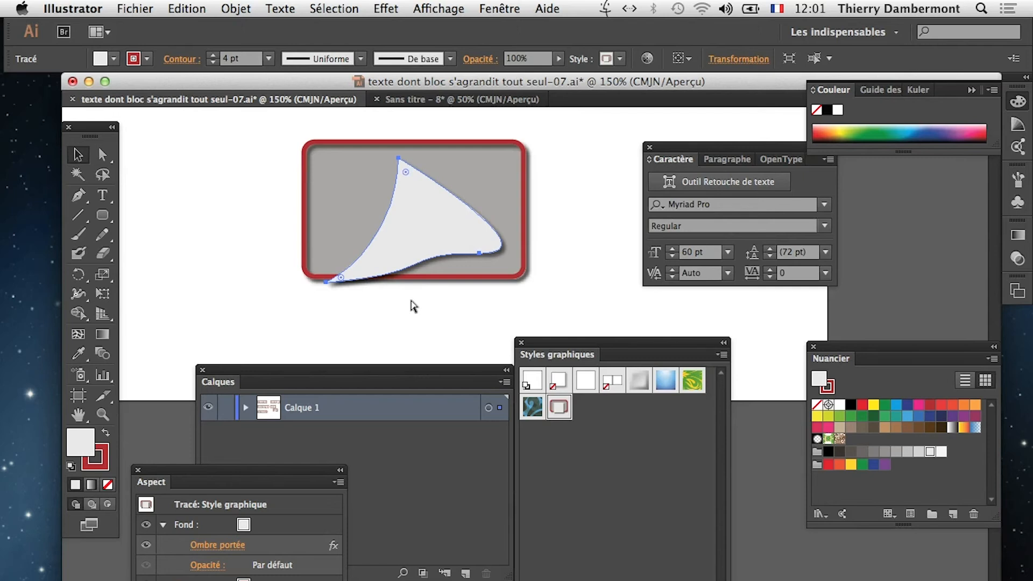
{"action": "key", "text": "super+z"}
Draw a second closed, curved three-point shape with the Pen tool, overlapping the lower part of the dark blue shape.
{"action": "left_click", "coordinate": [78, 195]}
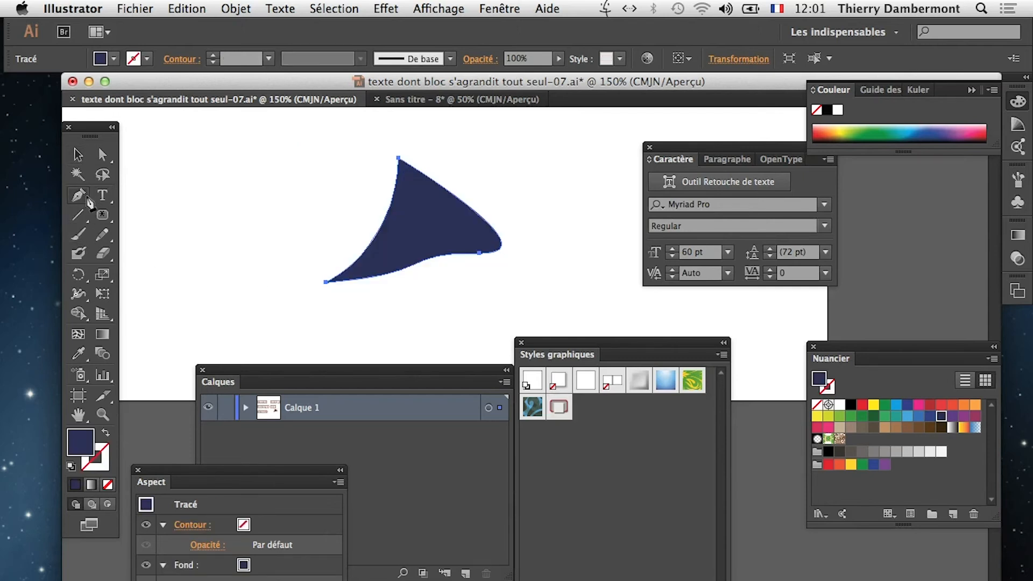
{"action": "left_click", "coordinate": [400, 312]}
{"action": "left_click_drag", "start_coordinate": [366, 188], "coordinate": [328, 156]}
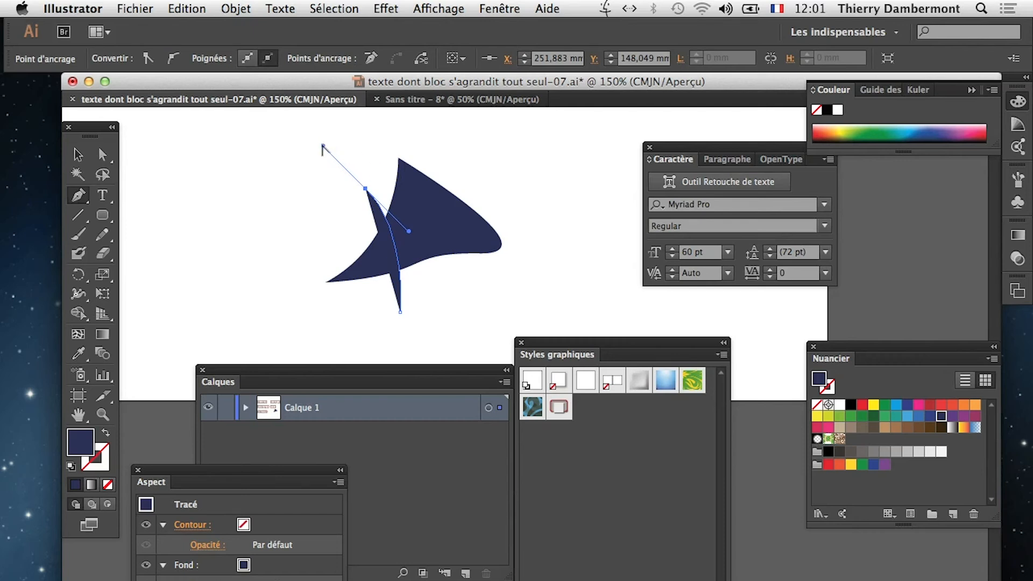
{"action": "left_click_drag", "start_coordinate": [422, 194], "coordinate": [422, 194]}
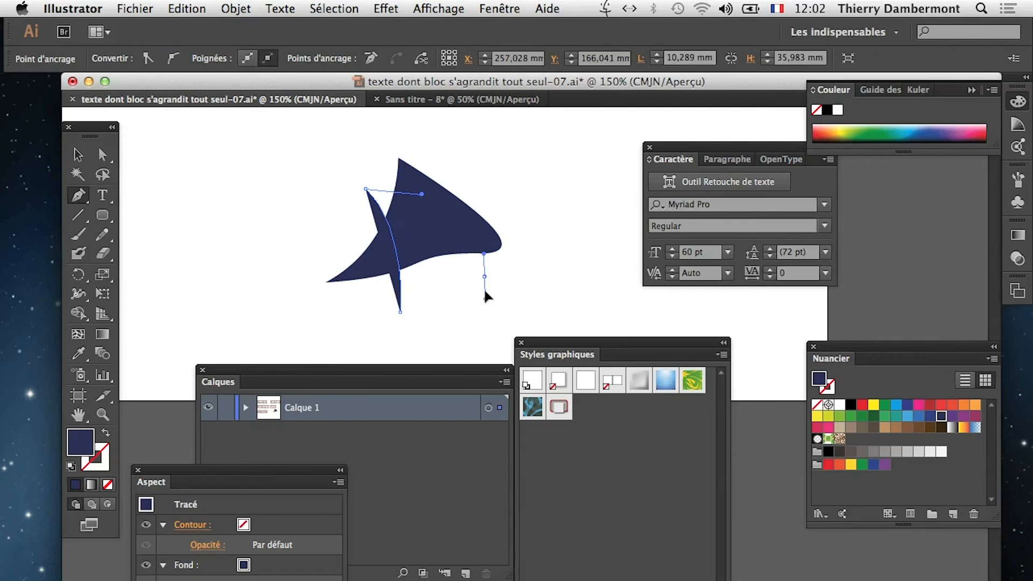
{"action": "left_click_drag", "start_coordinate": [484, 291], "coordinate": [485, 305]}
{"action": "left_click", "coordinate": [456, 293], "text": "super"}
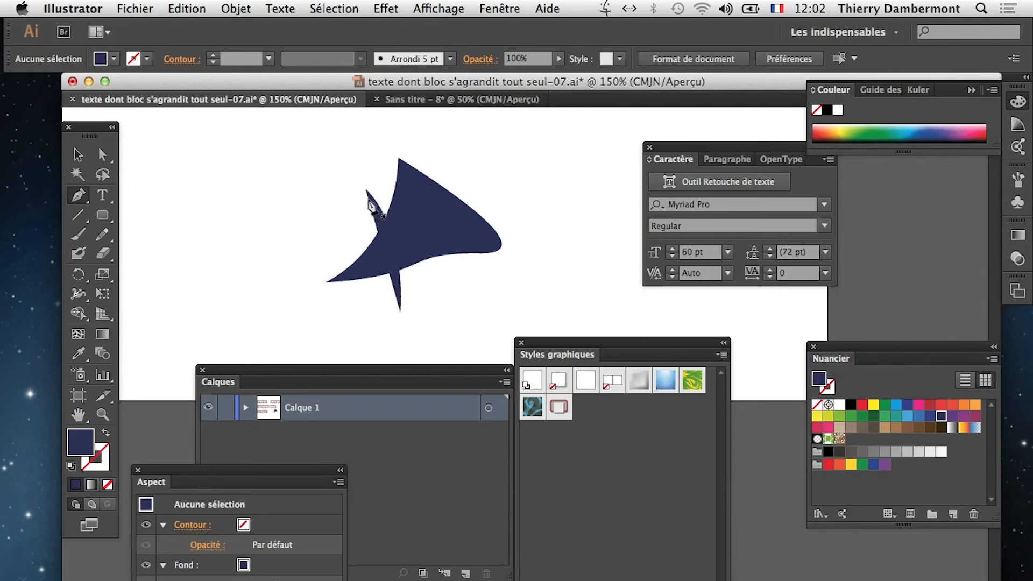
{"action": "left_click", "coordinate": [368, 199], "text": "super"}
{"action": "left_click", "coordinate": [366, 189]}
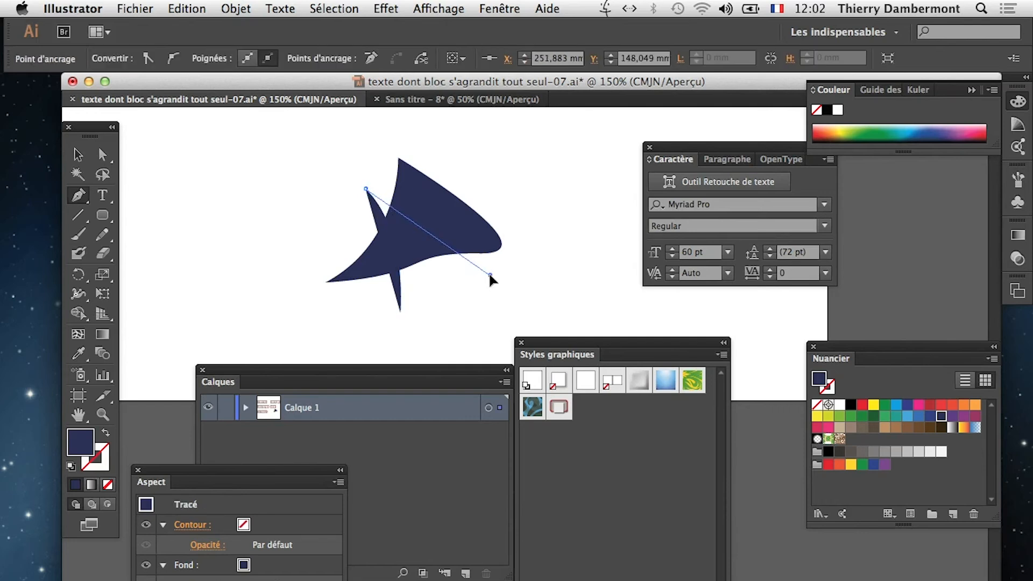
{"action": "left_click_drag", "start_coordinate": [489, 274], "coordinate": [485, 317]}
{"action": "left_click", "coordinate": [400, 312]}
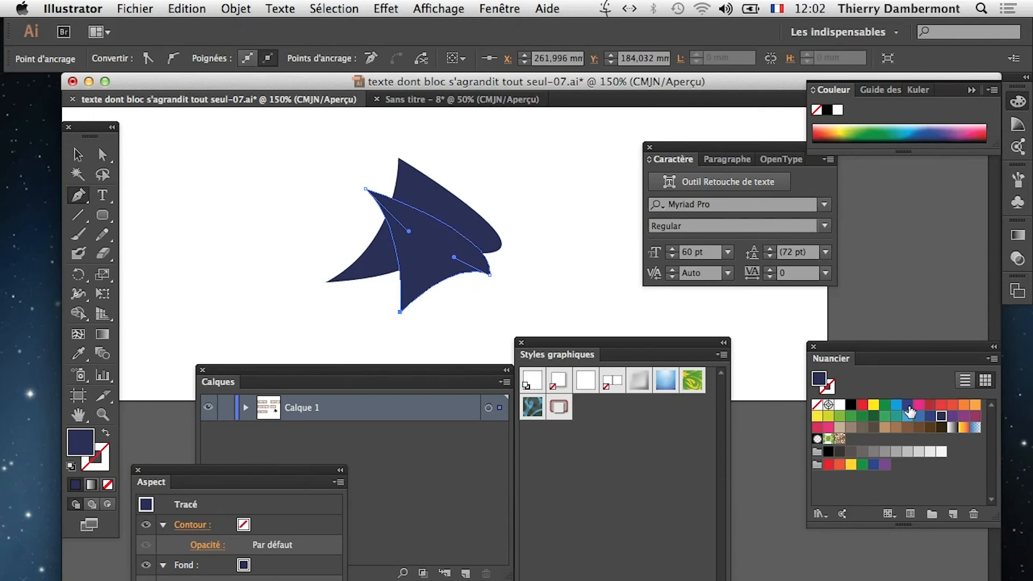
Fill the new curved shape with green and deselect it.
{"action": "left_click", "coordinate": [885, 408]}
{"action": "key", "text": "v"}
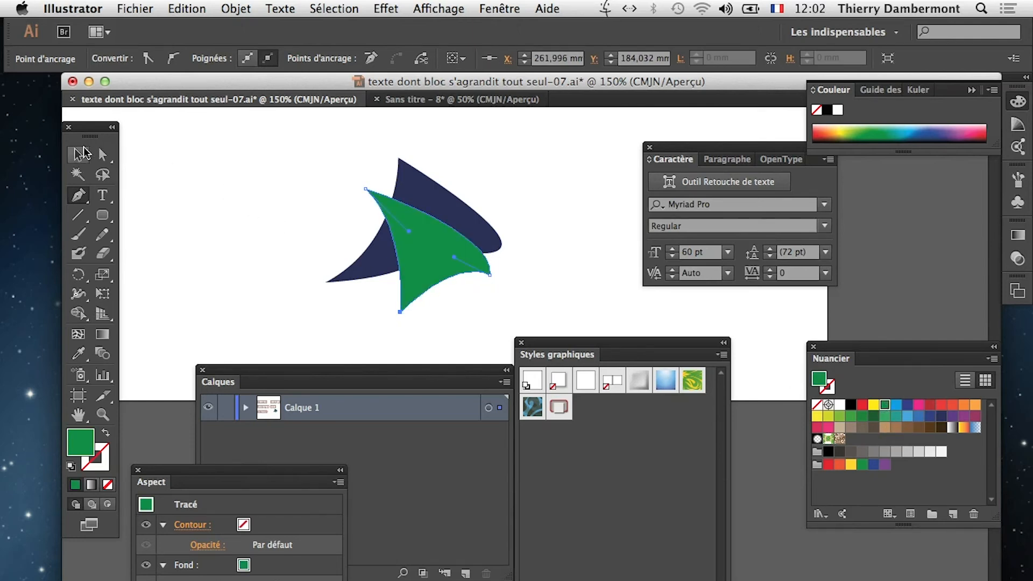
{"action": "left_click", "coordinate": [281, 207]}
Try the saved label graphic style on the ungrouped blue and green shapes together, and undo it.
{"action": "left_click_drag", "start_coordinate": [316, 163], "coordinate": [480, 289]}
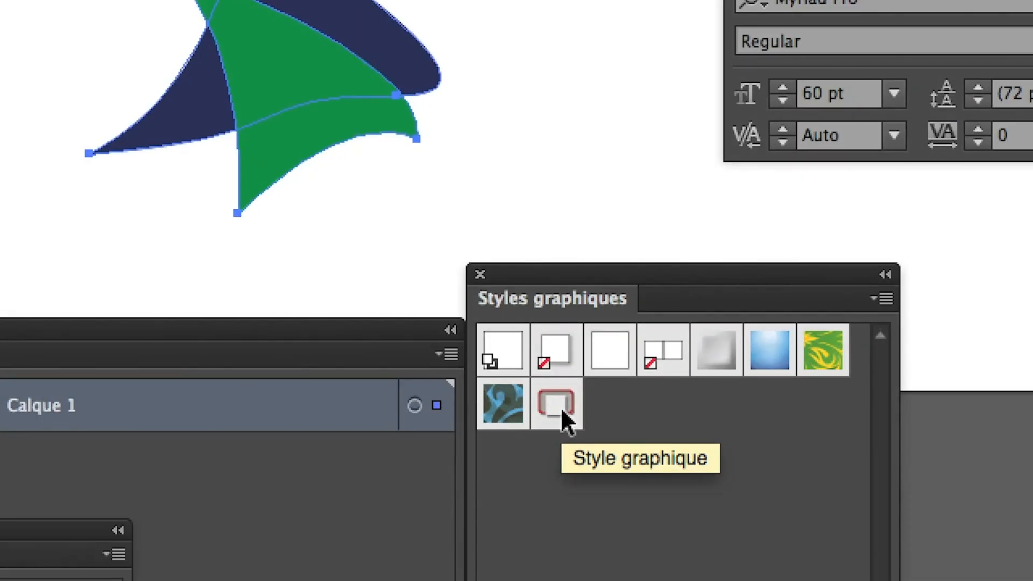
{"action": "left_click", "coordinate": [560, 409]}
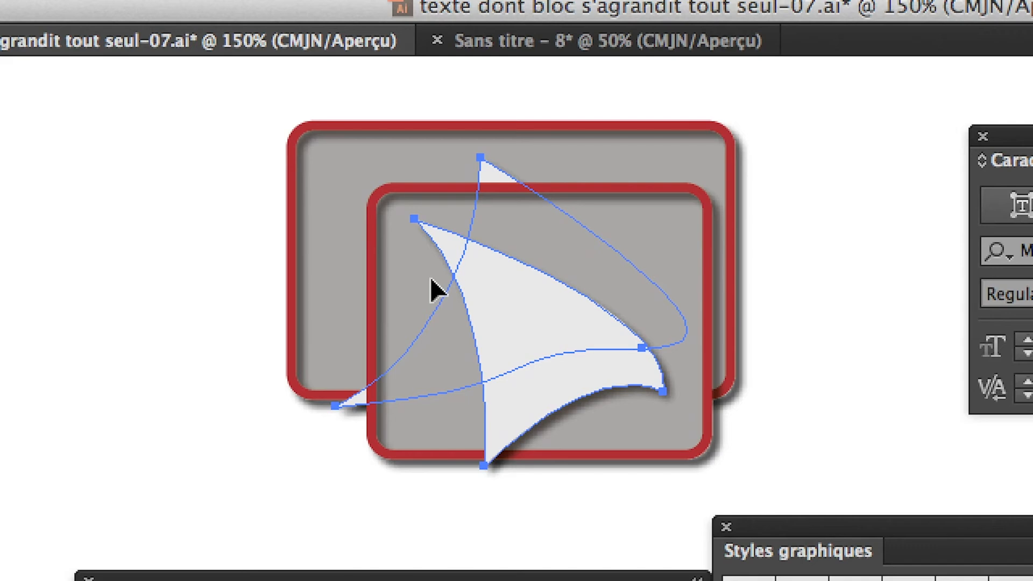
{"action": "key", "text": "ctrl+z"}
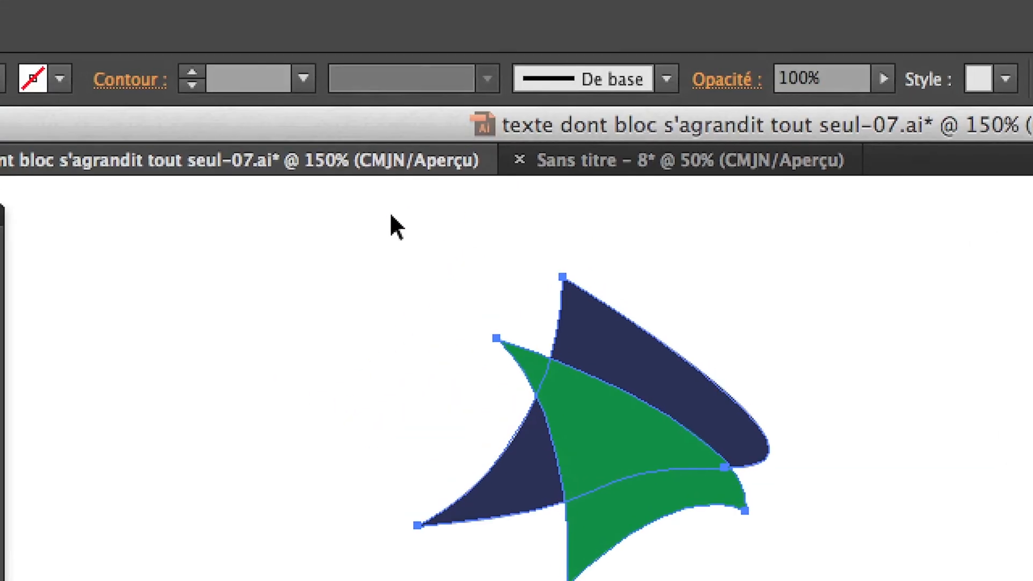
Group the blue and green shapes and apply the saved label graphic style to the group.
{"action": "left_click", "coordinate": [399, 17]}
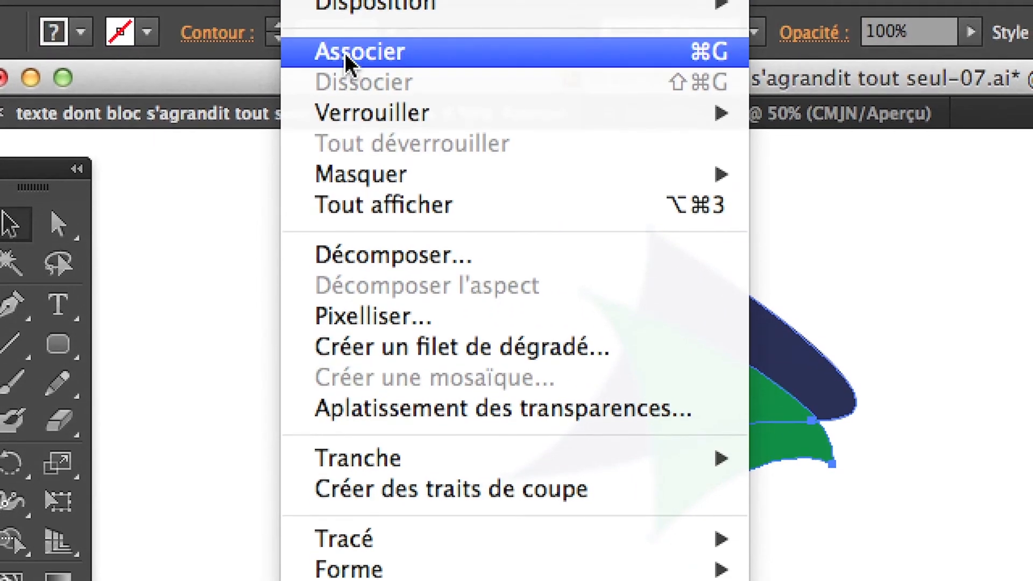
{"action": "left_click", "coordinate": [344, 54]}
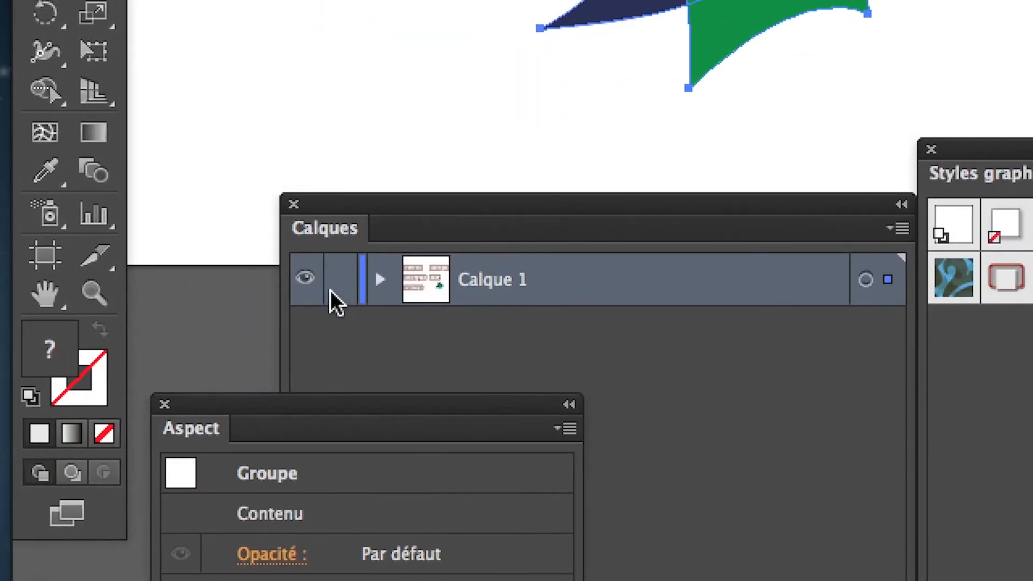
{"action": "left_click", "coordinate": [379, 281]}
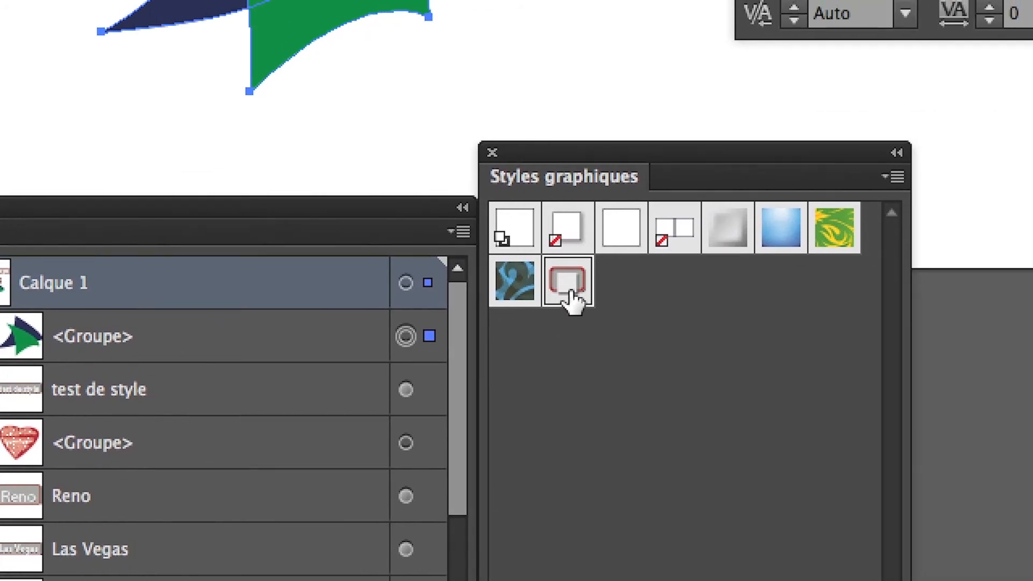
{"action": "left_click", "coordinate": [744, 263]}
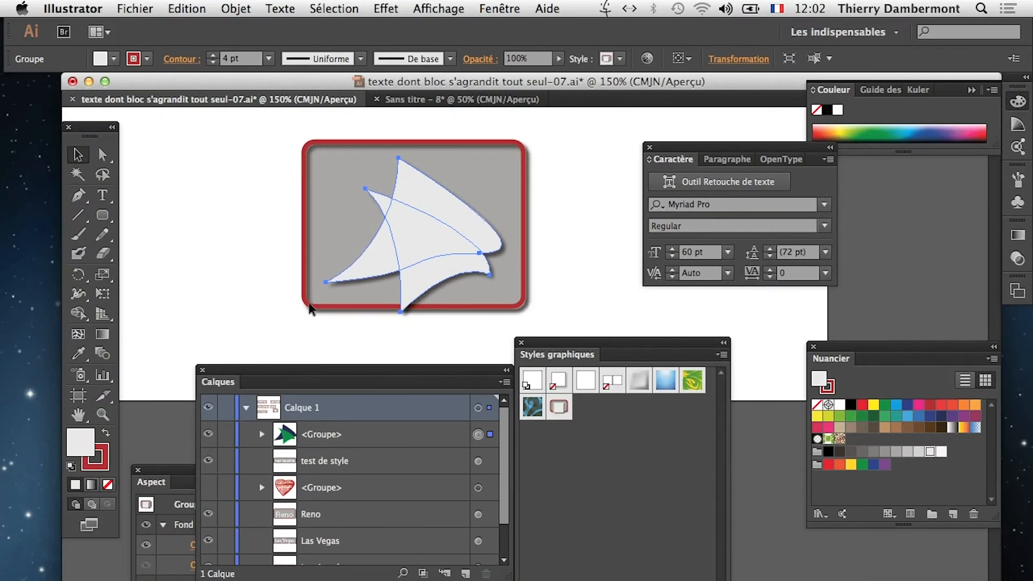
Select only the green shape inside the styled group and bring its appearance attributes into full view.
{"action": "left_click", "coordinate": [102, 154]}
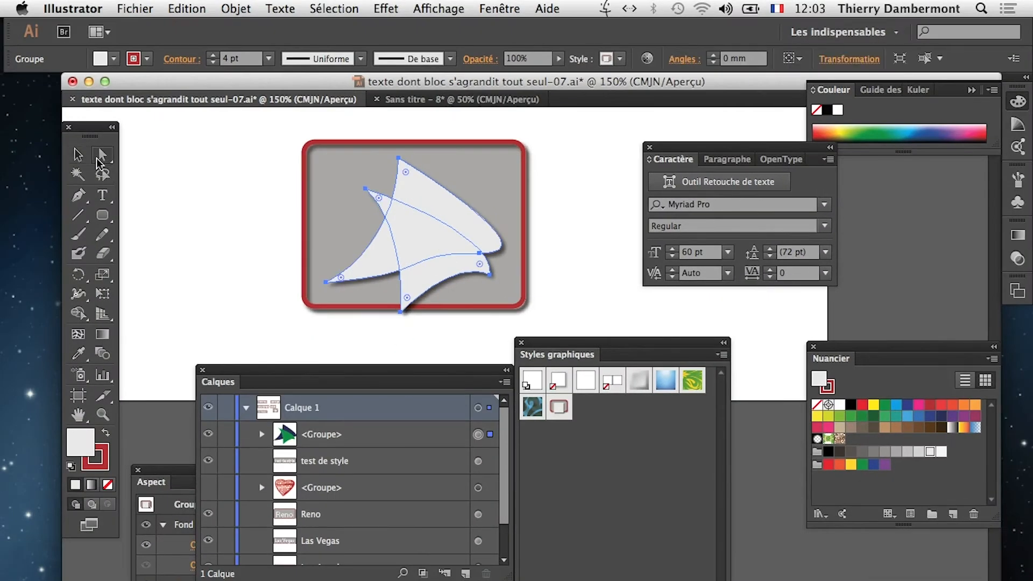
{"action": "left_click", "coordinate": [243, 249]}
{"action": "left_click", "coordinate": [404, 237]}
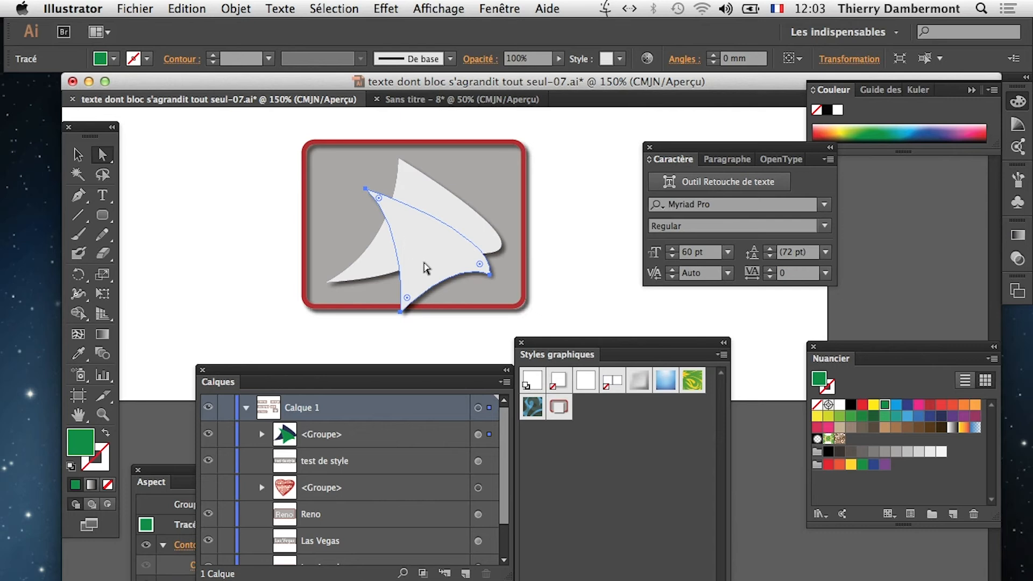
{"action": "left_click_drag", "start_coordinate": [615, 352], "coordinate": [705, 373]}
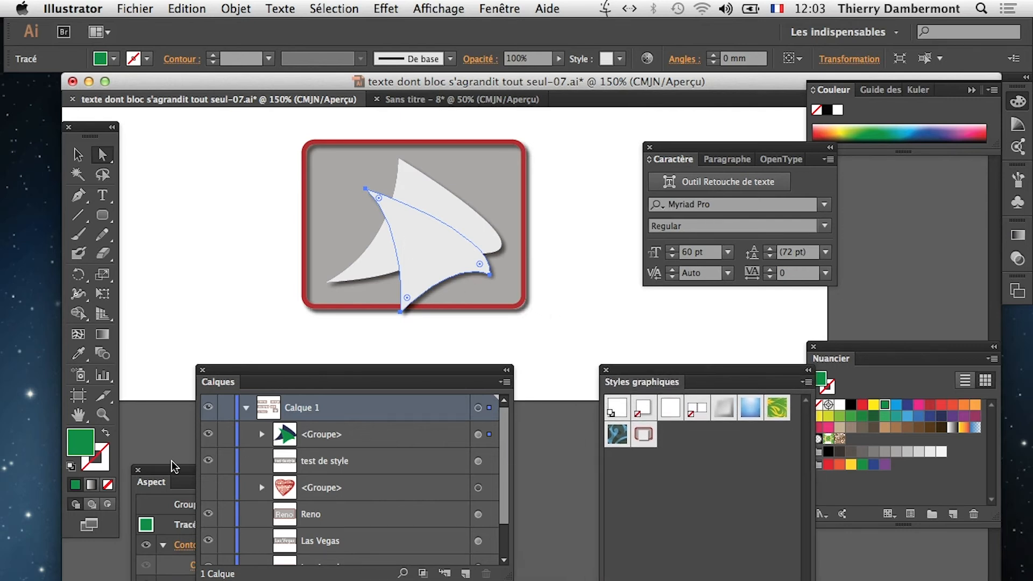
{"action": "left_click_drag", "start_coordinate": [170, 474], "coordinate": [586, 160]}
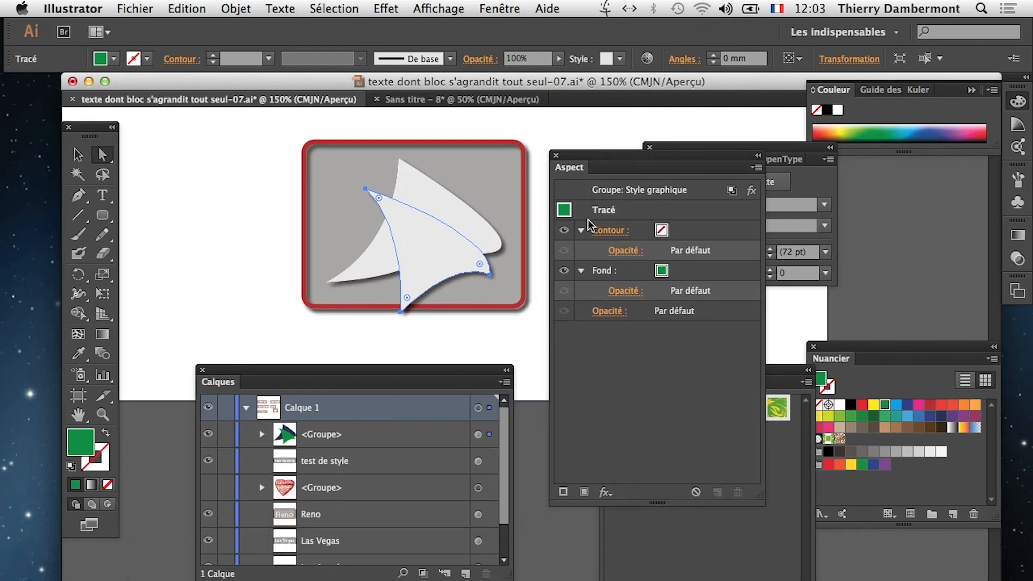
Select the whole styled group, hide the uppermost light fill in its appearance, and show it again.
{"action": "left_click", "coordinate": [78, 155]}
{"action": "left_click", "coordinate": [232, 198]}
{"action": "left_click", "coordinate": [435, 240]}
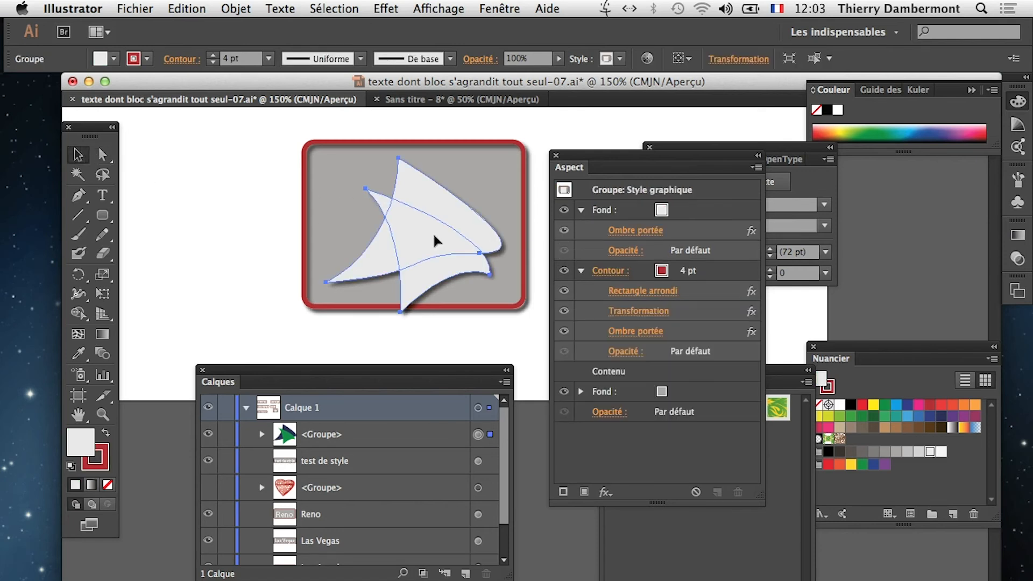
{"action": "left_click", "coordinate": [564, 211]}
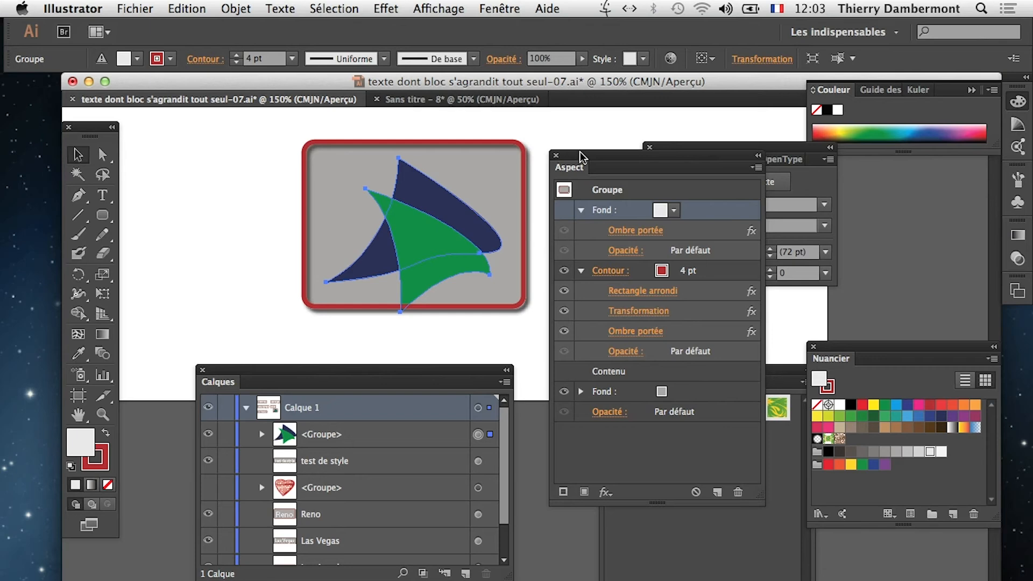
{"action": "left_click", "coordinate": [564, 210]}
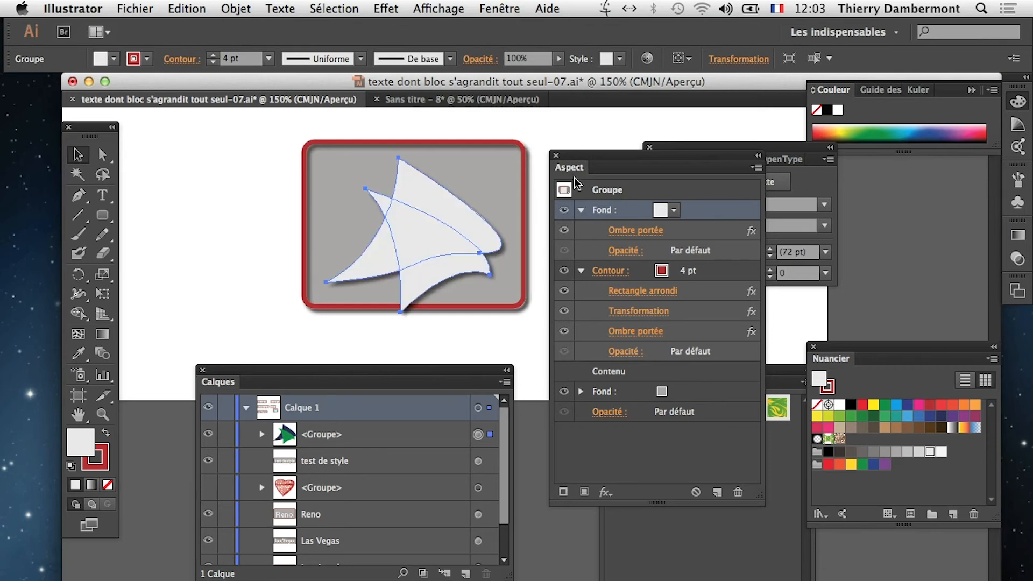
Examine which paths the styled group contains in the layer list, and collapse the group again.
{"action": "left_click_drag", "start_coordinate": [573, 159], "coordinate": [563, 131]}
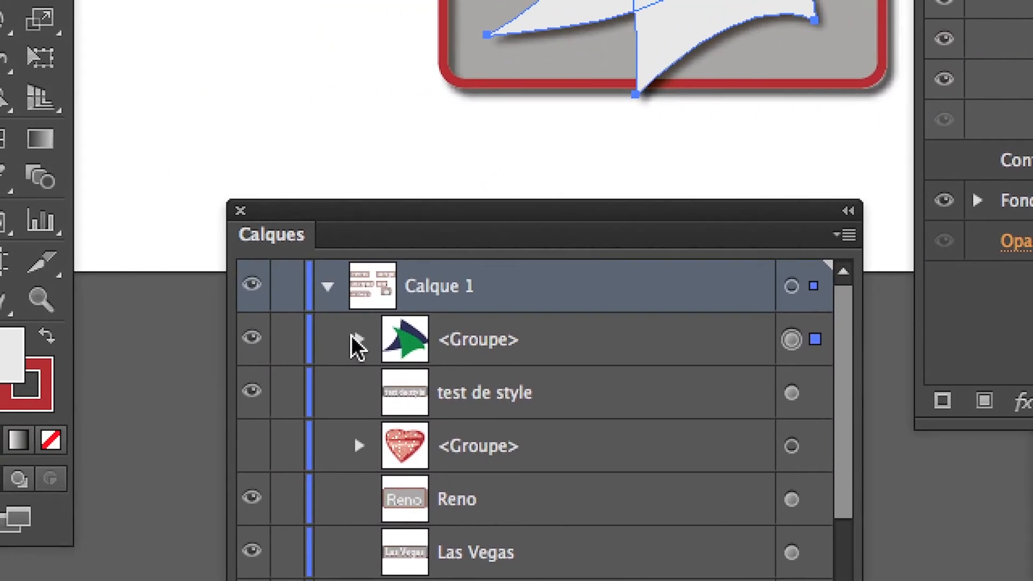
{"action": "left_click", "coordinate": [71, 335]}
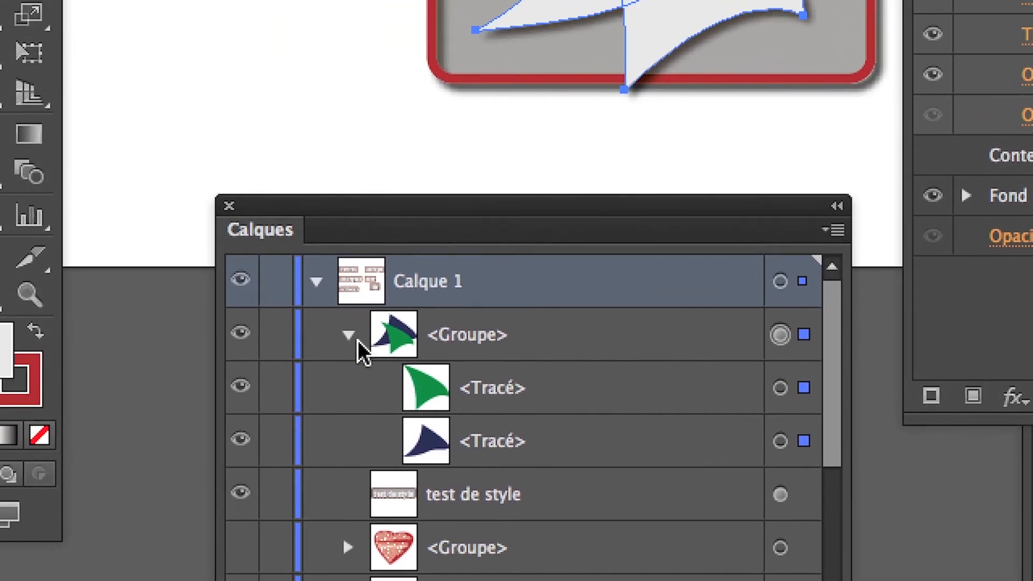
{"action": "left_click", "coordinate": [356, 340]}
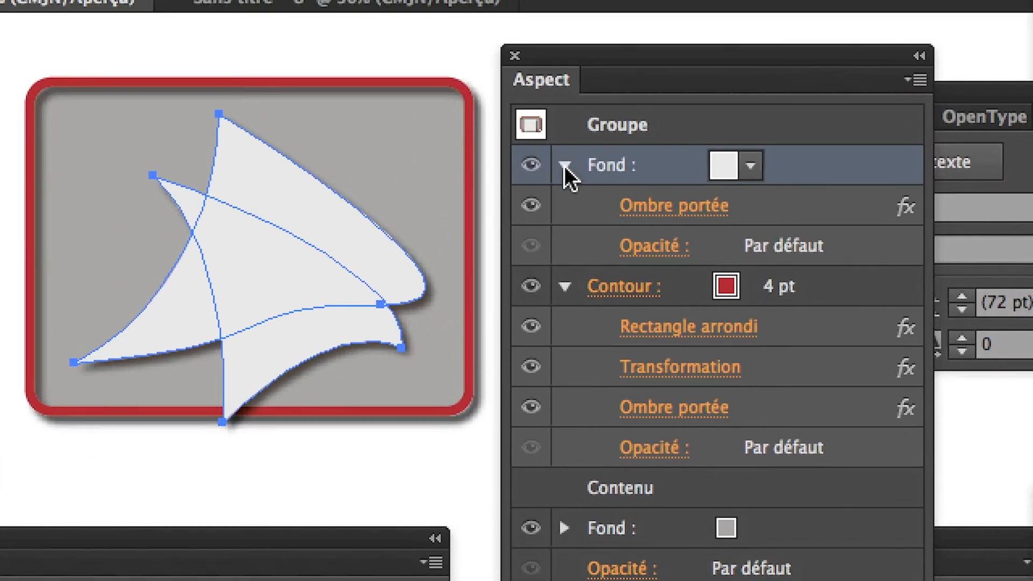
Hide the uppermost light fill in the group's appearance so the shapes keep their own colours, and deselect the group.
{"action": "left_click", "coordinate": [564, 166]}
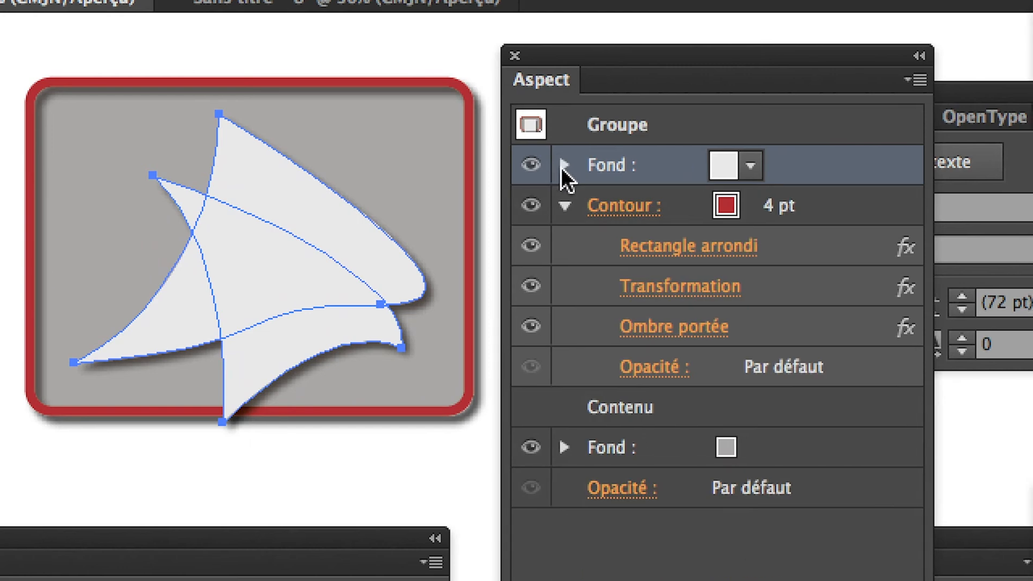
{"action": "left_click", "coordinate": [563, 165]}
{"action": "left_click", "coordinate": [532, 166]}
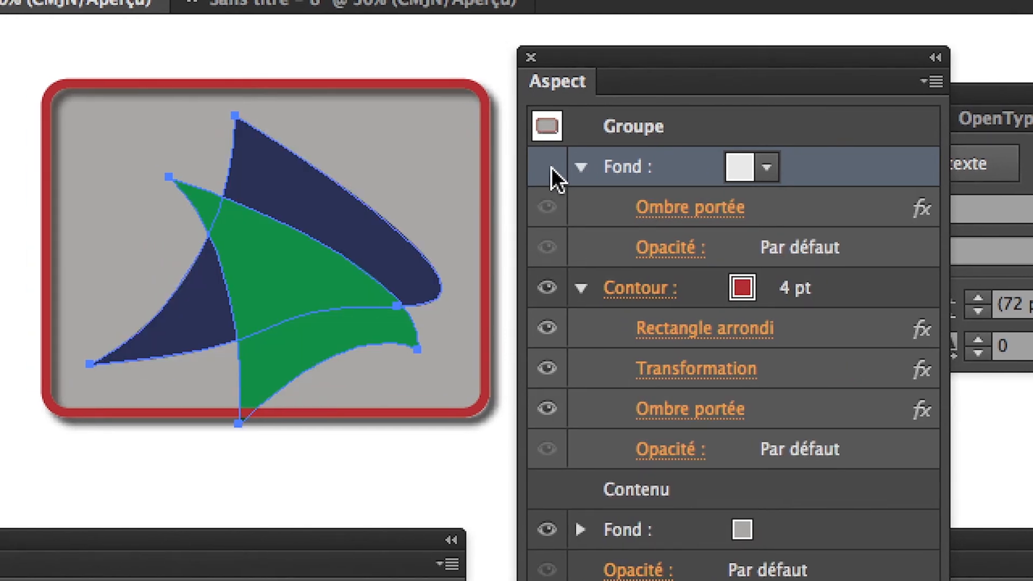
{"action": "left_click", "coordinate": [549, 166]}
{"action": "left_click", "coordinate": [549, 167]}
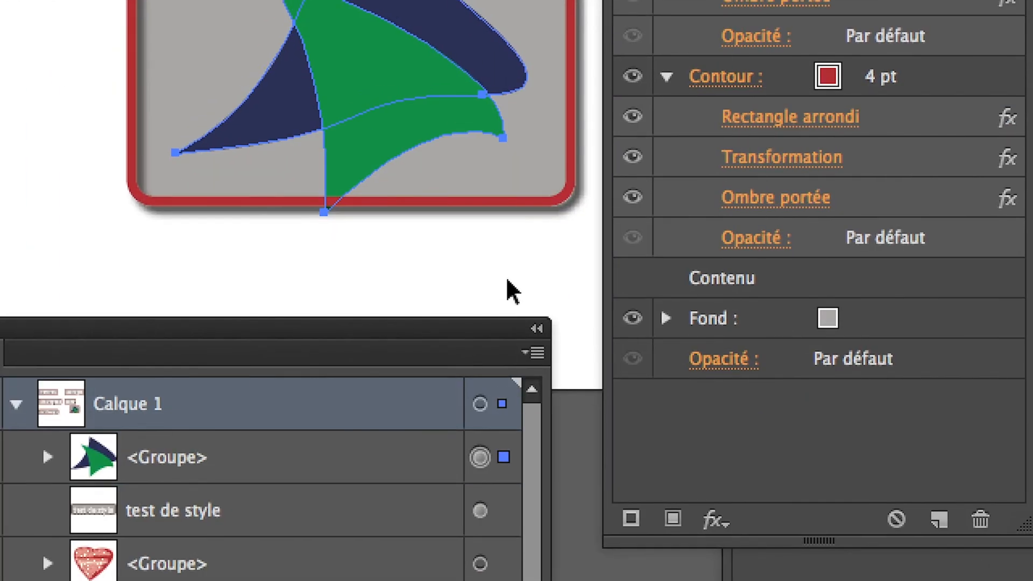
{"action": "left_click", "coordinate": [510, 290]}
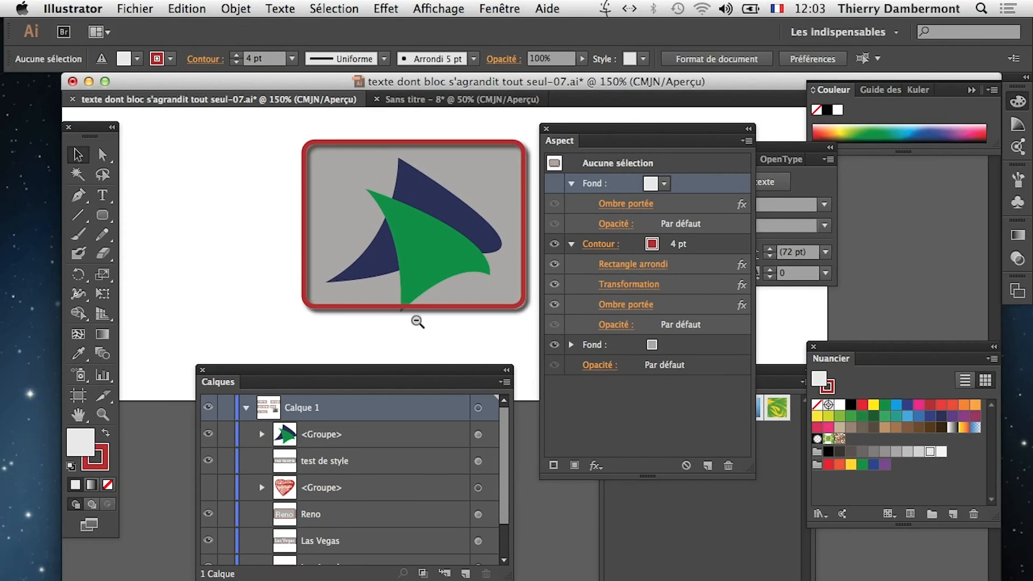
Save the document under the new name "texte dont bloc s'agrandit tout seul-08.ai" with the Illustrator CC options.
{"action": "left_click", "coordinate": [416, 323], "text": "alt"}
{"action": "left_click", "coordinate": [412, 331], "text": "alt"}
{"action": "left_click", "coordinate": [415, 327], "text": "alt"}
{"action": "left_click", "coordinate": [453, 310], "text": "alt"}
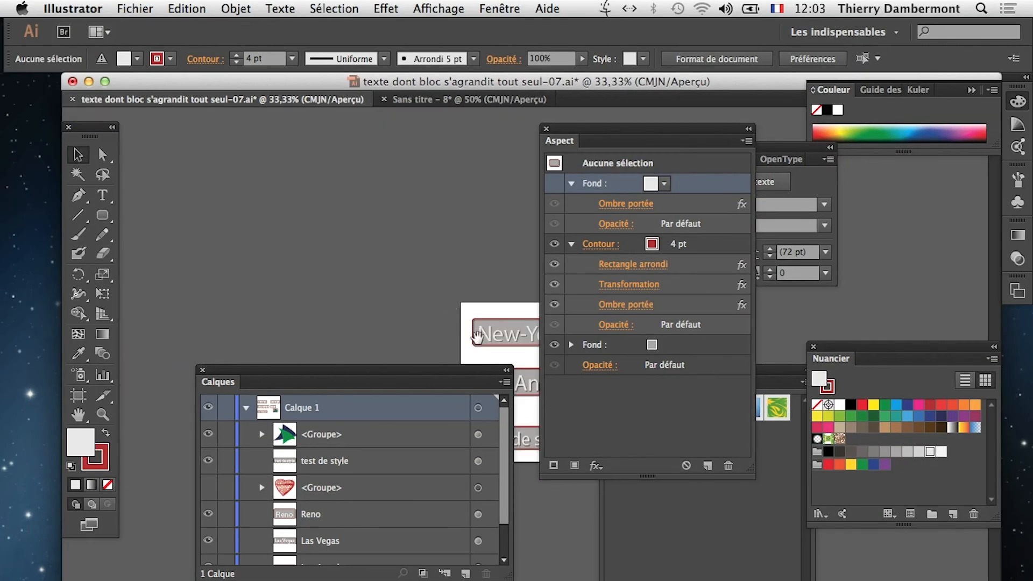
{"action": "left_click_drag", "start_coordinate": [477, 336], "coordinate": [255, 175]}
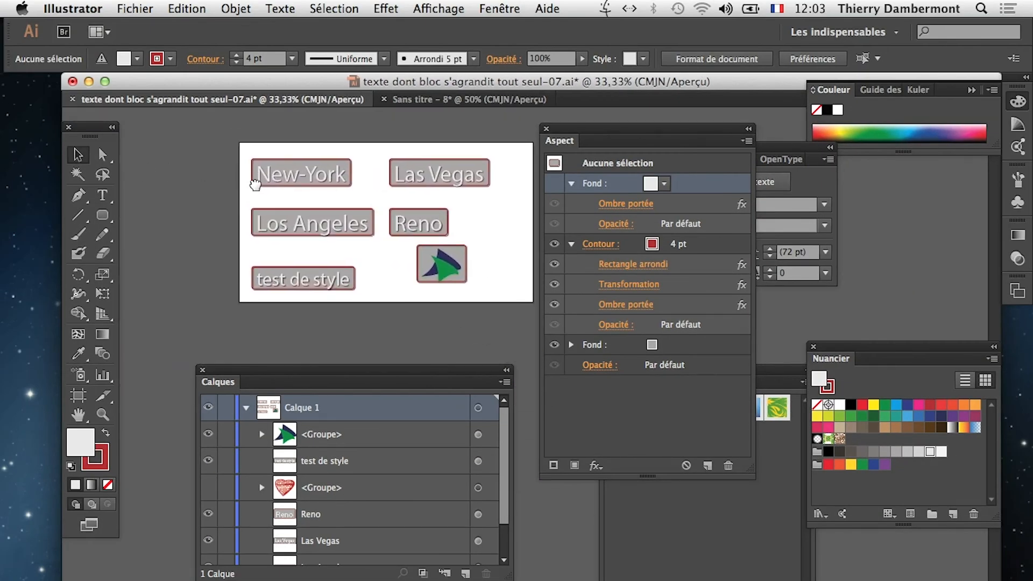
{"action": "left_click", "coordinate": [154, 15]}
{"action": "left_click", "coordinate": [186, 143]}
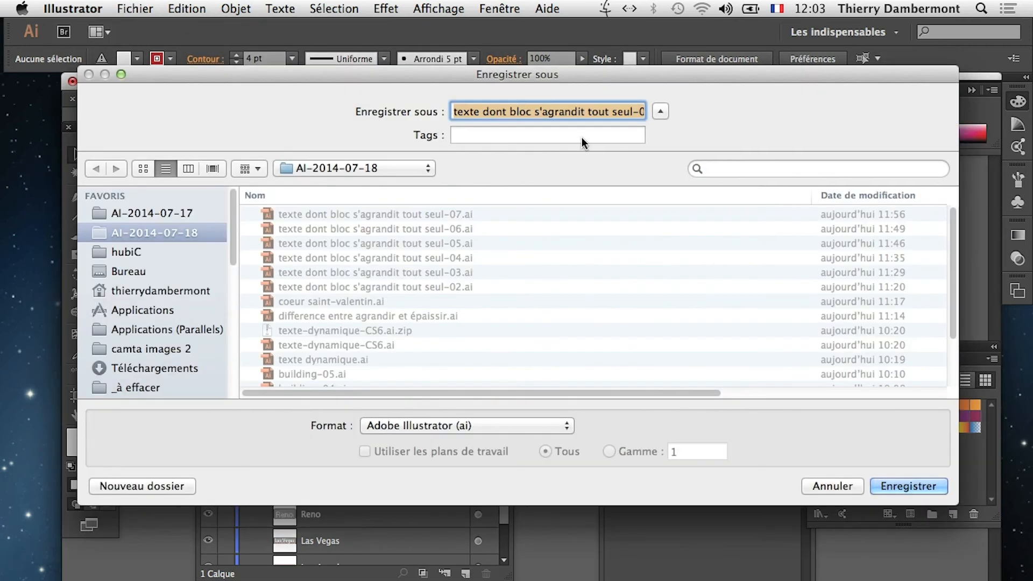
{"action": "left_click", "coordinate": [622, 111]}
{"action": "left_click_drag", "start_coordinate": [631, 111], "coordinate": [625, 110]}
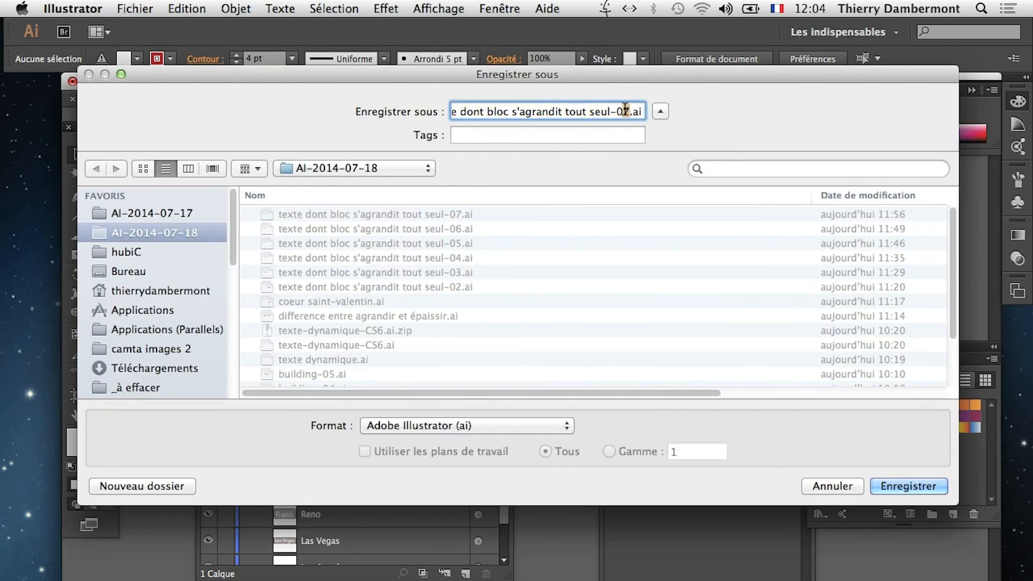
{"action": "type", "text": "8"}
{"action": "left_click", "coordinate": [888, 484]}
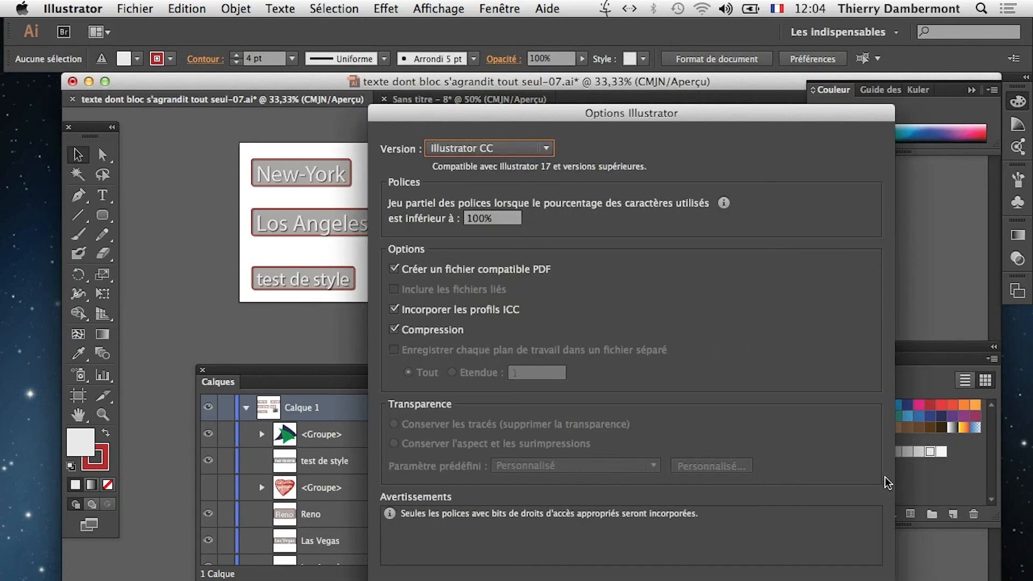
{"action": "key", "text": "Return"}
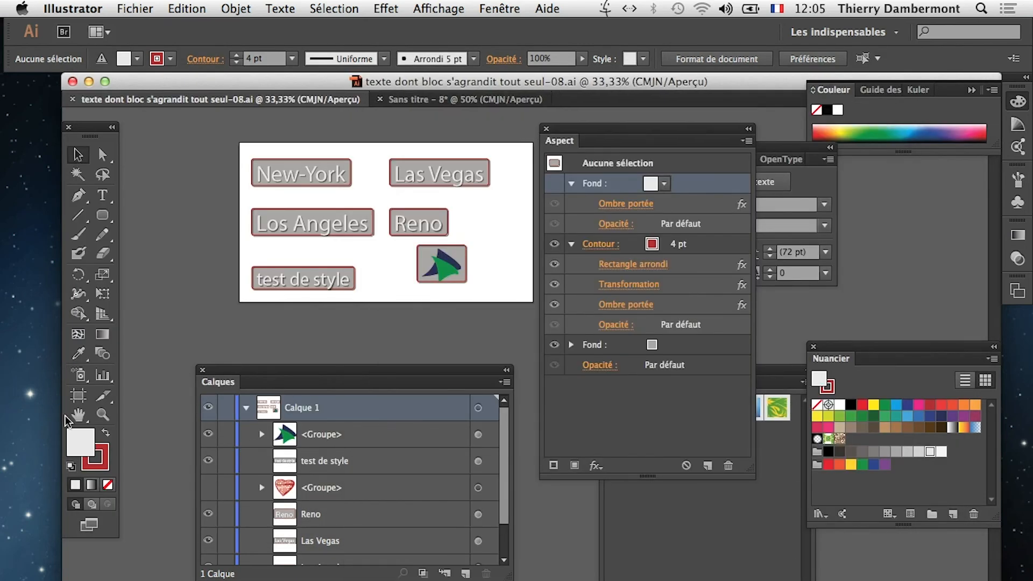
{"action": "left_click", "coordinate": [78, 417]}
{"action": "left_click_drag", "start_coordinate": [221, 345], "coordinate": [176, 329]}
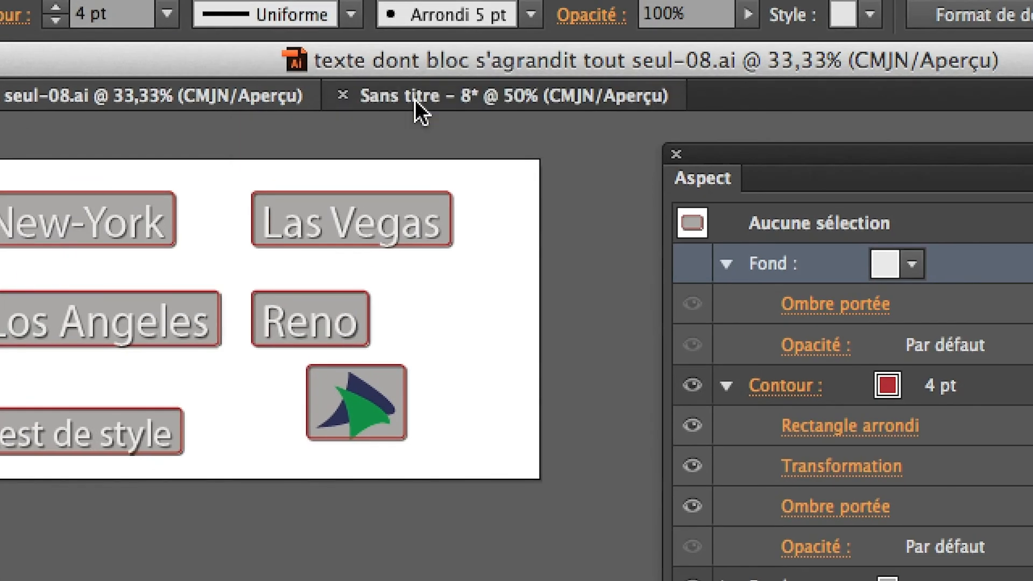
Select the DU TEXTE text in the Sans titre - 8 document and shrink the appearance and graphic style palettes around the artwork.
{"action": "left_click", "coordinate": [415, 99]}
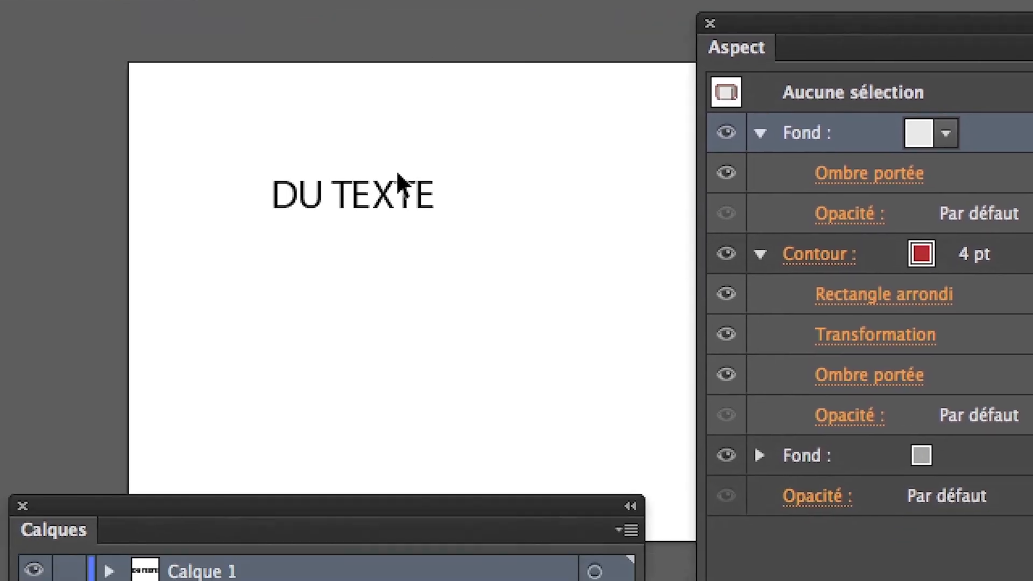
{"action": "left_click", "coordinate": [411, 189]}
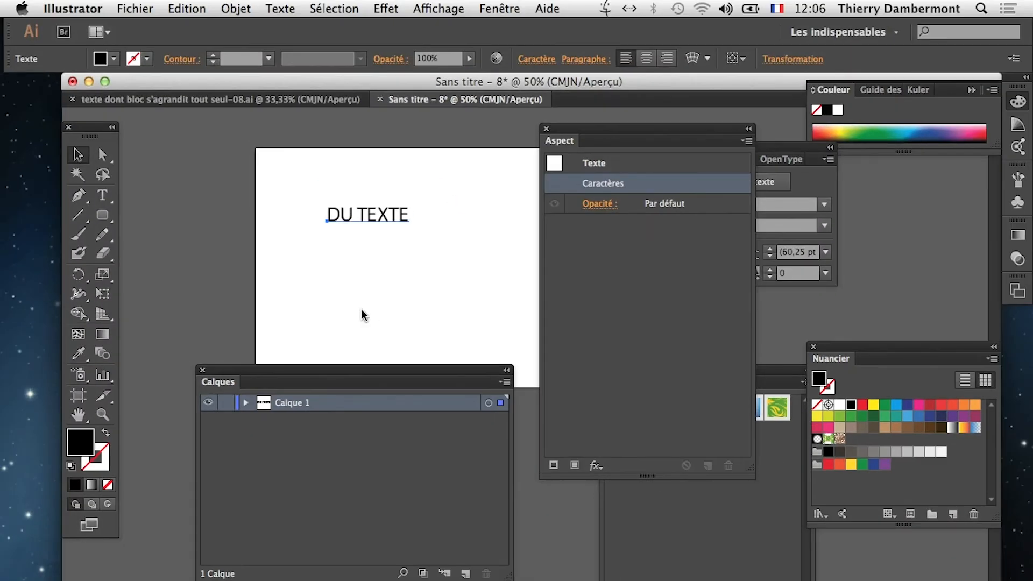
{"action": "left_click_drag", "start_coordinate": [744, 472], "coordinate": [726, 326]}
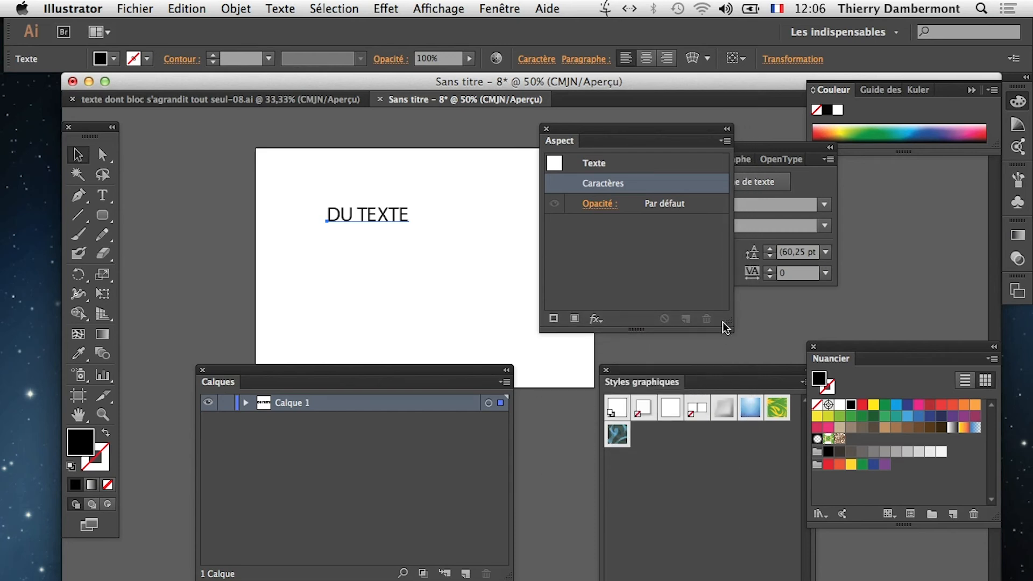
{"action": "left_click_drag", "start_coordinate": [663, 383], "coordinate": [378, 264]}
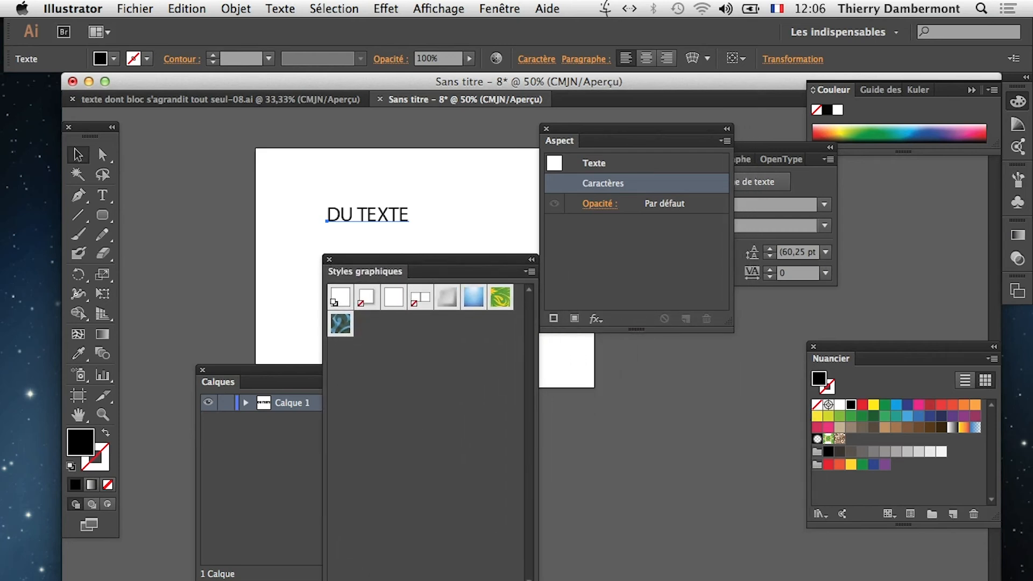
{"action": "left_click_drag", "start_coordinate": [535, 579], "coordinate": [502, 356]}
Compare the graphic styles available in both documents, and enlarge the graphic style palette and place it beside the layer list.
{"action": "left_click", "coordinate": [232, 100]}
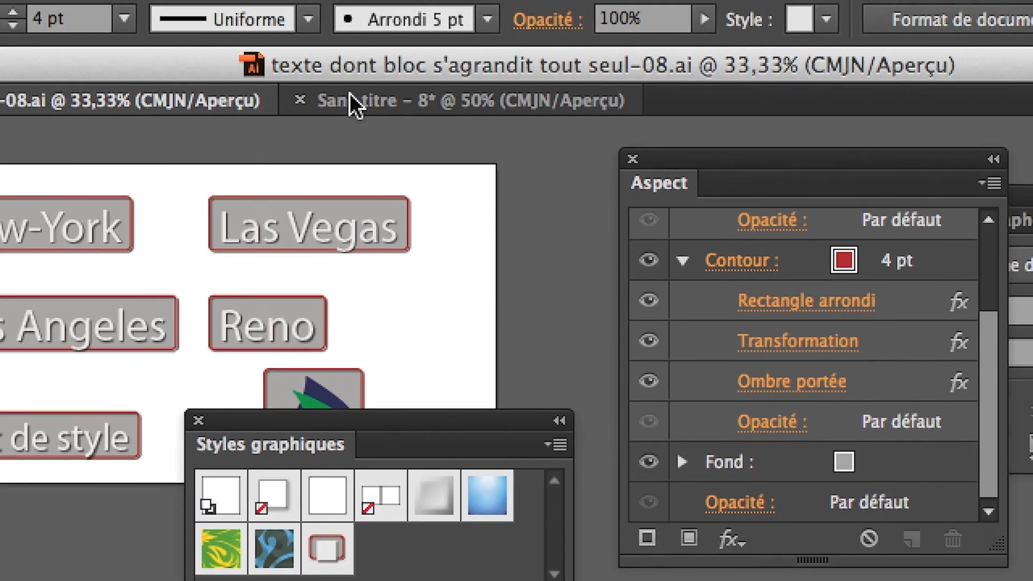
{"action": "left_click", "coordinate": [351, 94]}
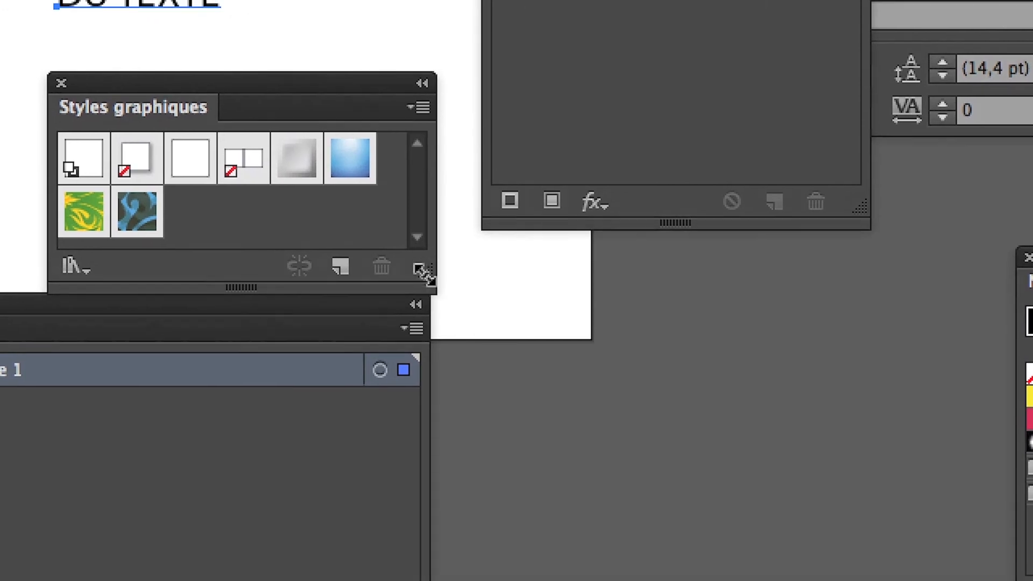
{"action": "left_click_drag", "start_coordinate": [572, 321], "coordinate": [574, 406]}
{"action": "left_click_drag", "start_coordinate": [167, 88], "coordinate": [650, 309]}
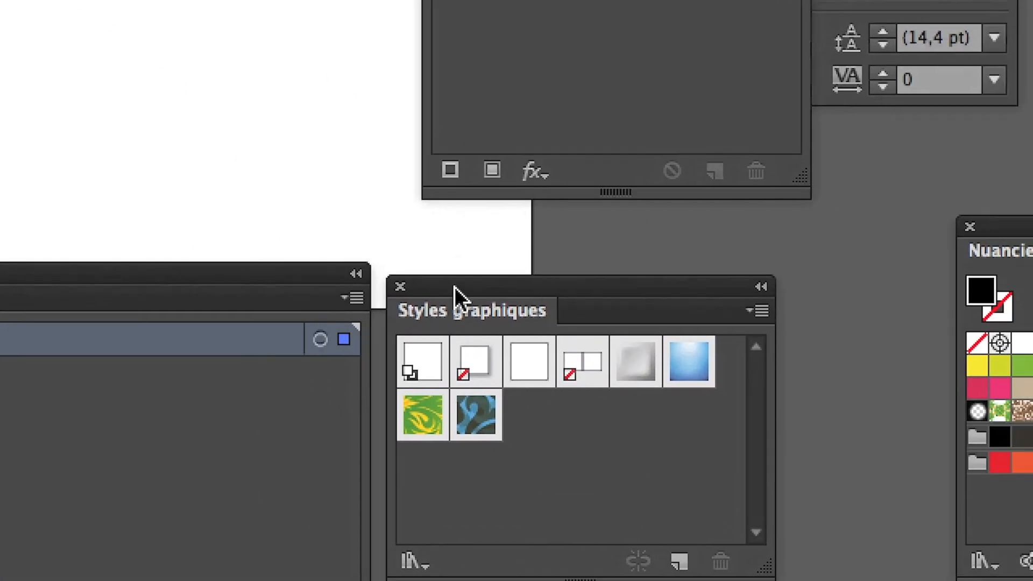
{"action": "left_click_drag", "start_coordinate": [483, 286], "coordinate": [459, 270]}
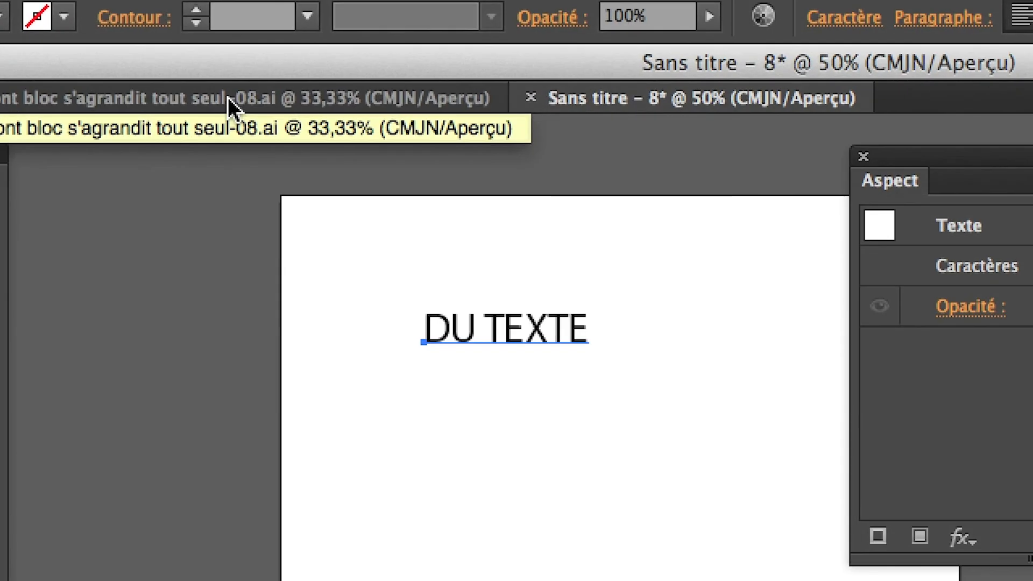
Examine which text labels in the city label document are linked to the saved graphic style by selecting them one after another.
{"action": "left_click", "coordinate": [227, 98]}
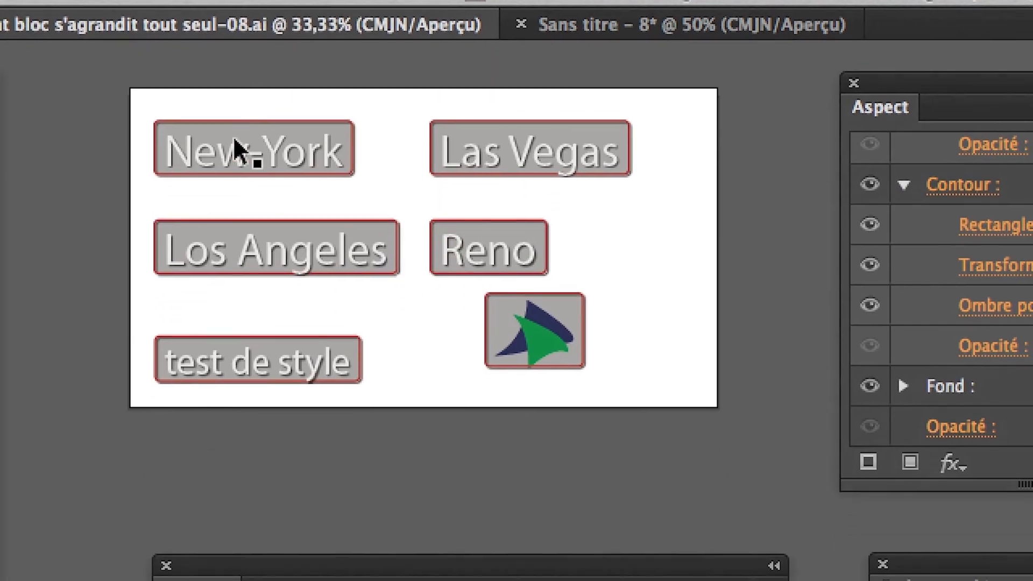
{"action": "left_click", "coordinate": [234, 141]}
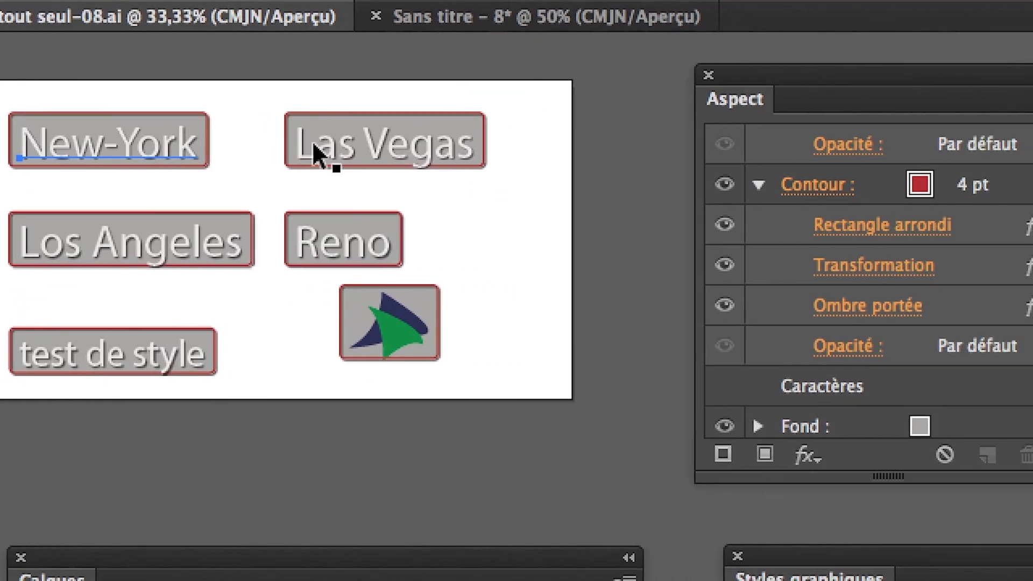
{"action": "left_click", "coordinate": [465, 149]}
{"action": "left_click", "coordinate": [204, 231]}
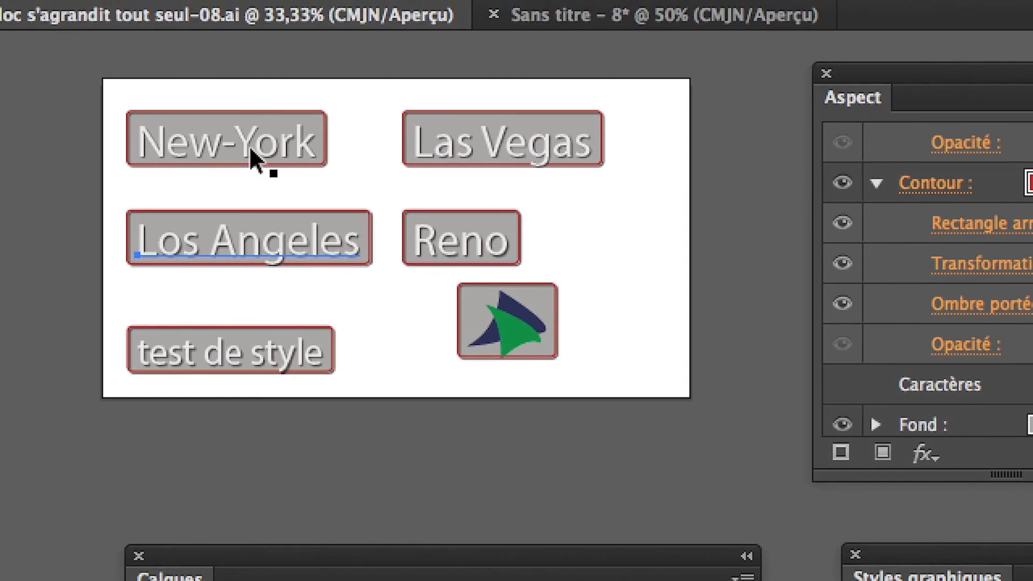
{"action": "left_click", "coordinate": [250, 150]}
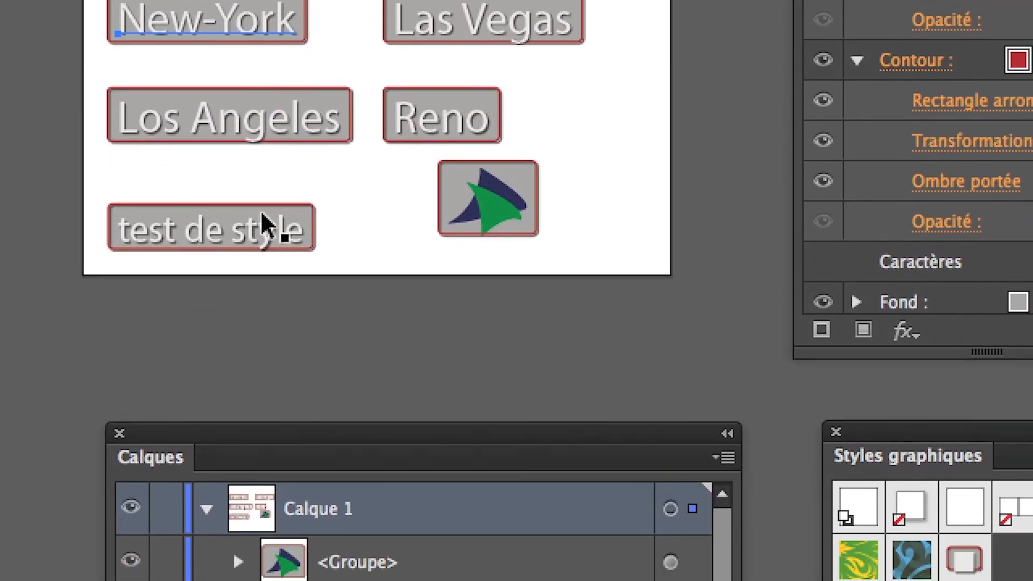
{"action": "left_click", "coordinate": [275, 344]}
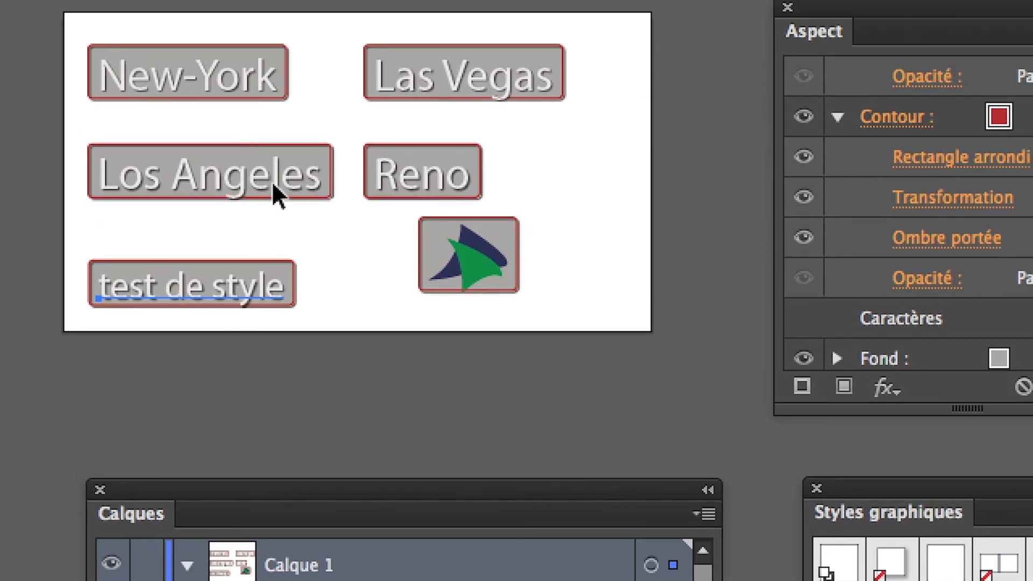
{"action": "left_click", "coordinate": [272, 181]}
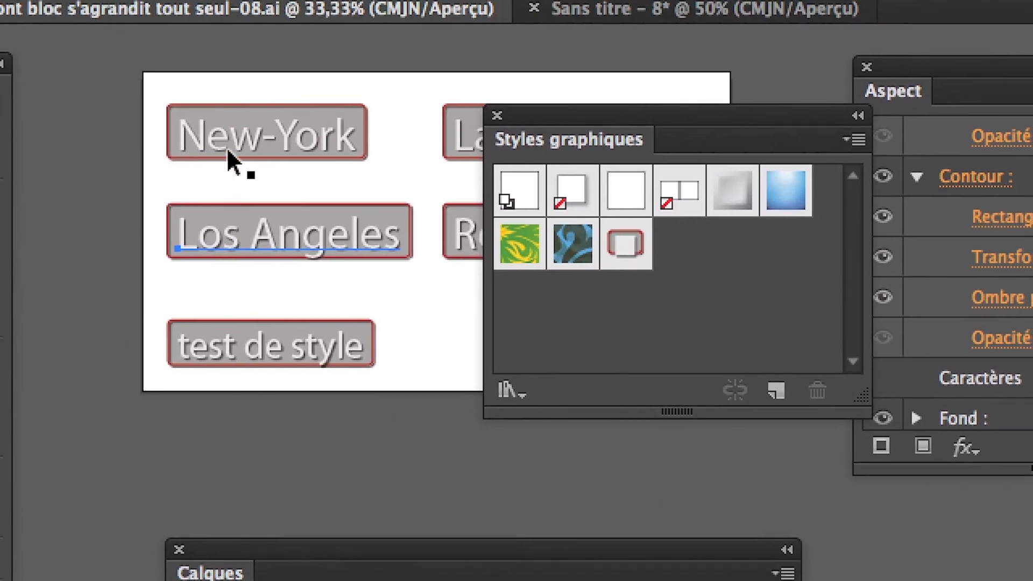
{"action": "left_click", "coordinate": [227, 151]}
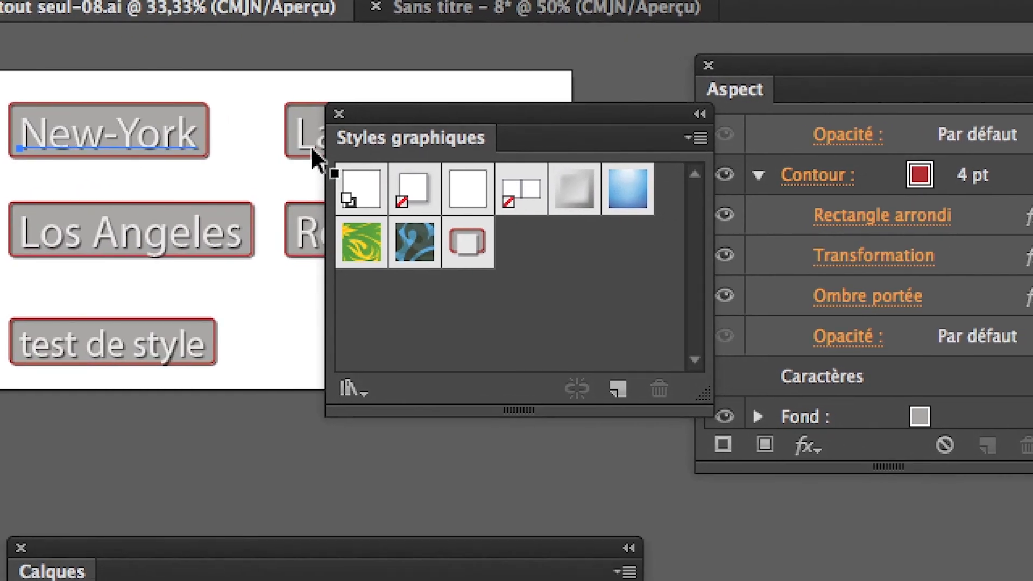
{"action": "left_click", "coordinate": [467, 148]}
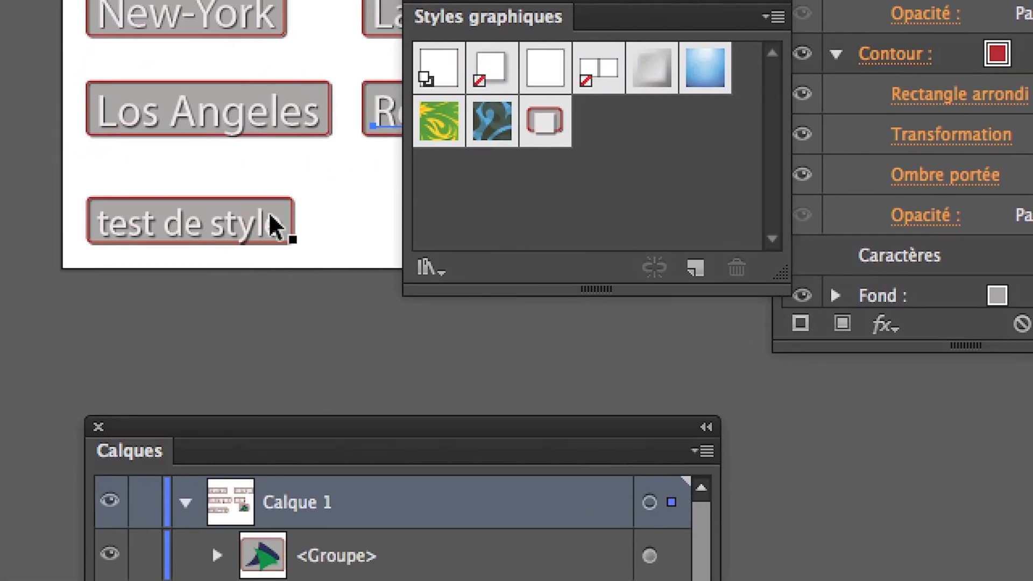
{"action": "left_click", "coordinate": [186, 328]}
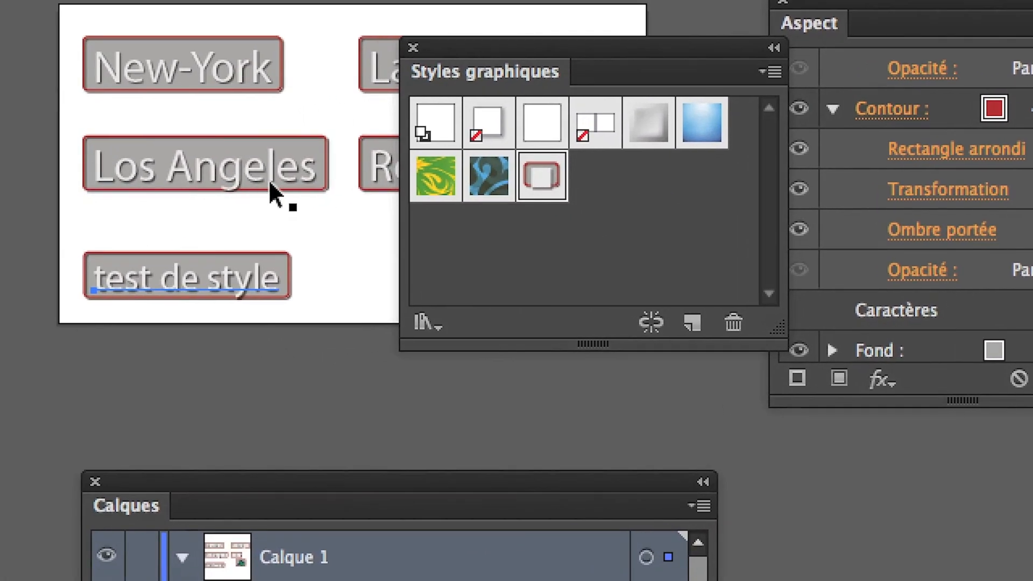
{"action": "left_click", "coordinate": [104, 198]}
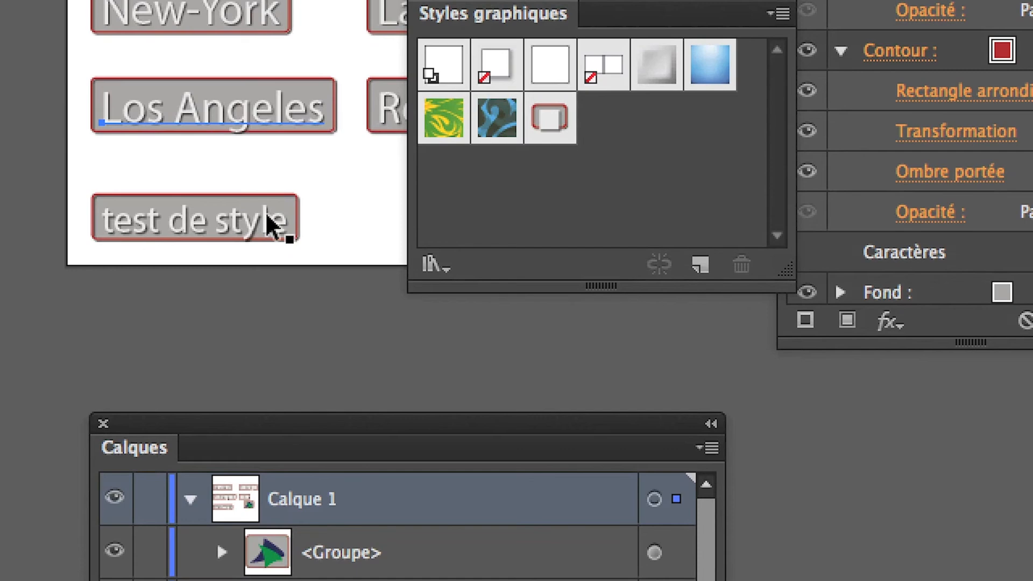
{"action": "left_click", "coordinate": [275, 288]}
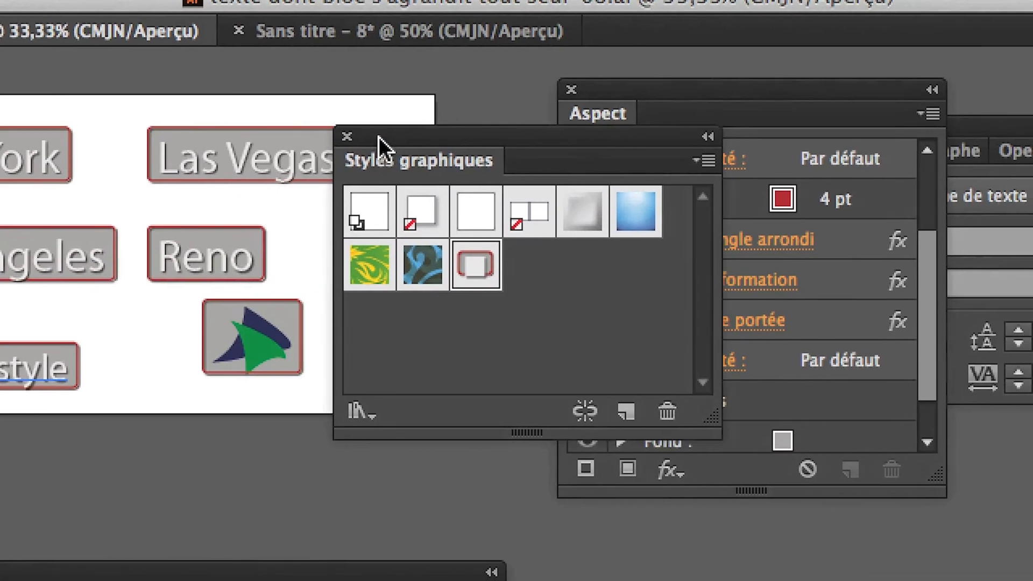
Apply the saved red-outlined graphic style to the Las Vegas label, and check the style link of the "test de style" label.
{"action": "left_click_drag", "start_coordinate": [379, 137], "coordinate": [446, 146]}
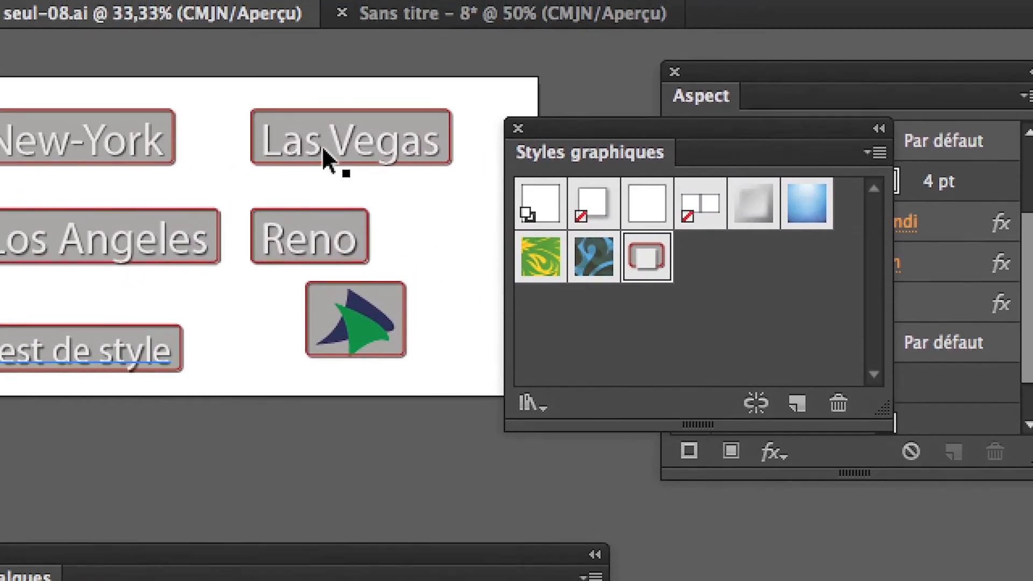
{"action": "left_click", "coordinate": [110, 67]}
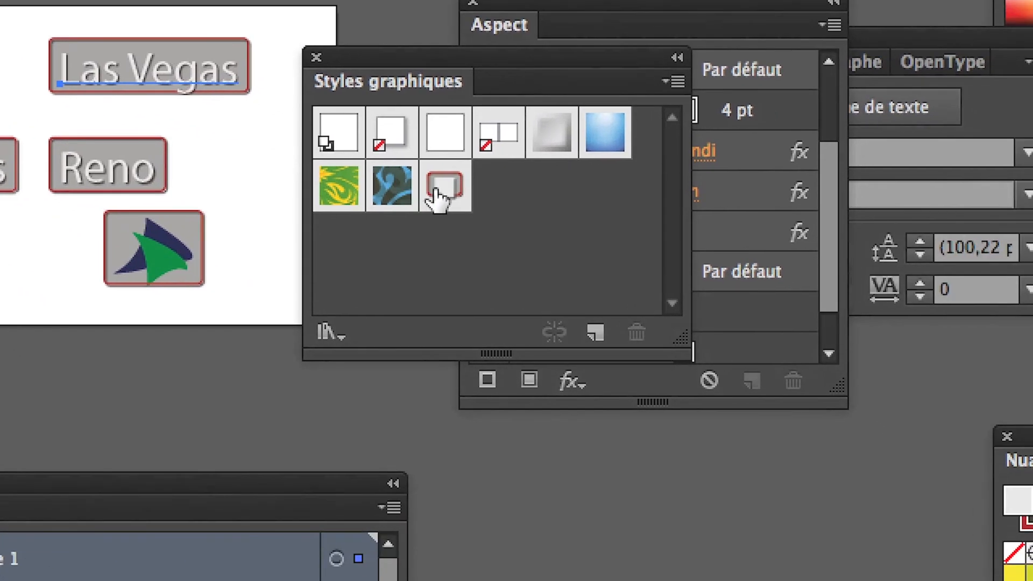
{"action": "left_click", "coordinate": [482, 214]}
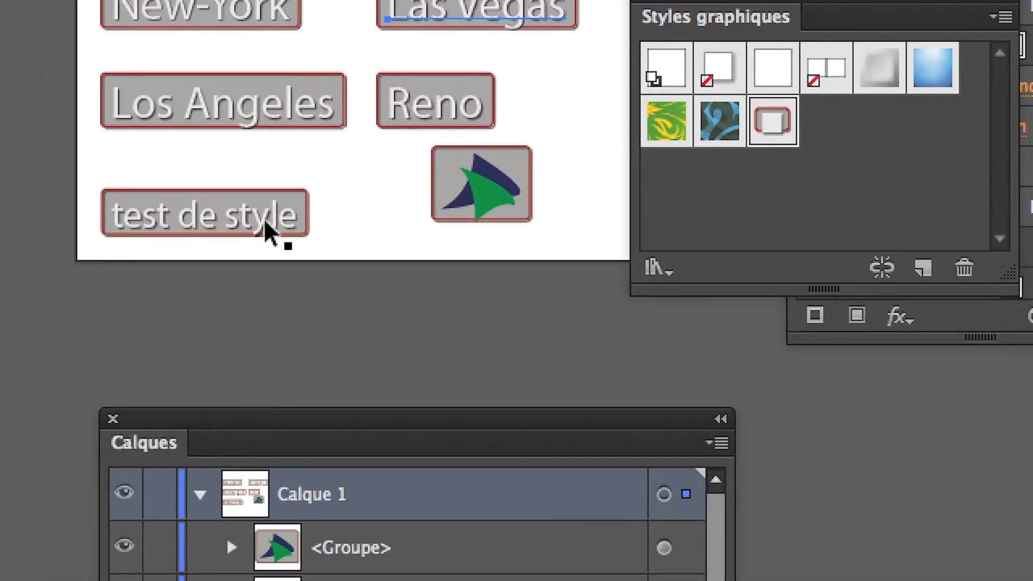
{"action": "left_click", "coordinate": [232, 278]}
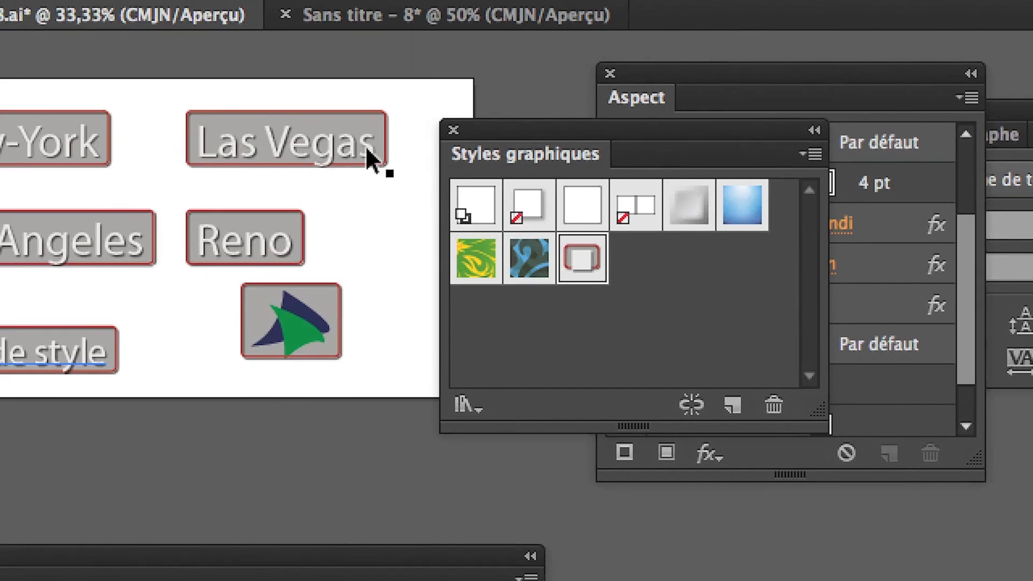
Copy the Las Vegas label into the Sans titre - 8 document and place it just beneath the DU TEXTE text.
{"action": "left_click", "coordinate": [298, 106]}
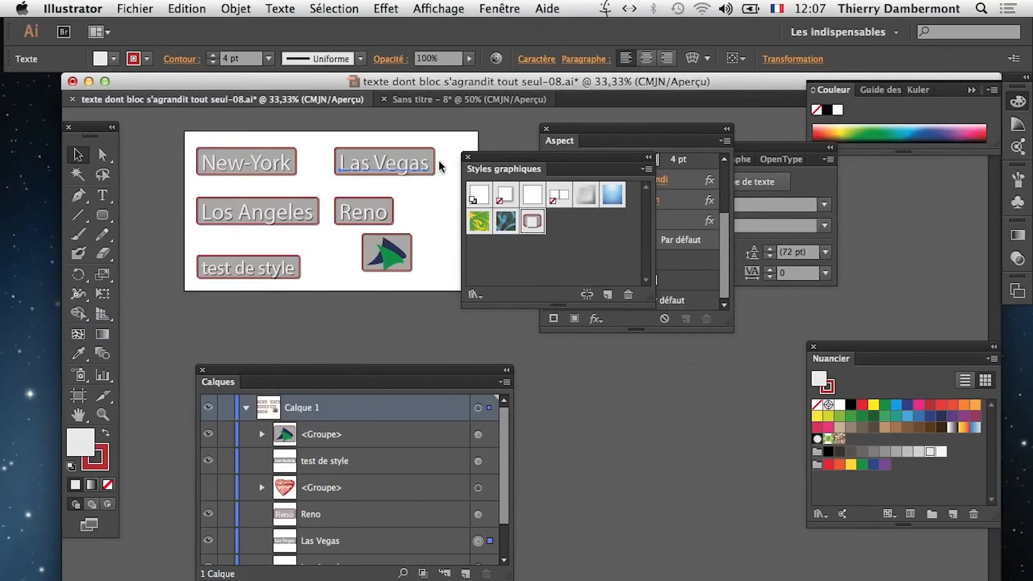
{"action": "left_click", "coordinate": [486, 102]}
{"action": "key", "text": "super+v"}
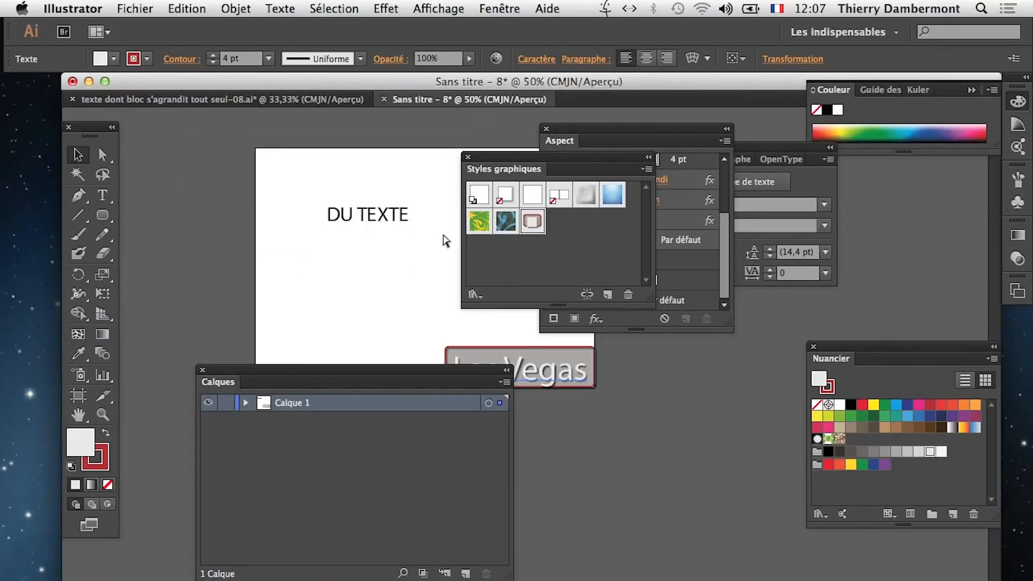
{"action": "left_click_drag", "start_coordinate": [513, 362], "coordinate": [344, 268]}
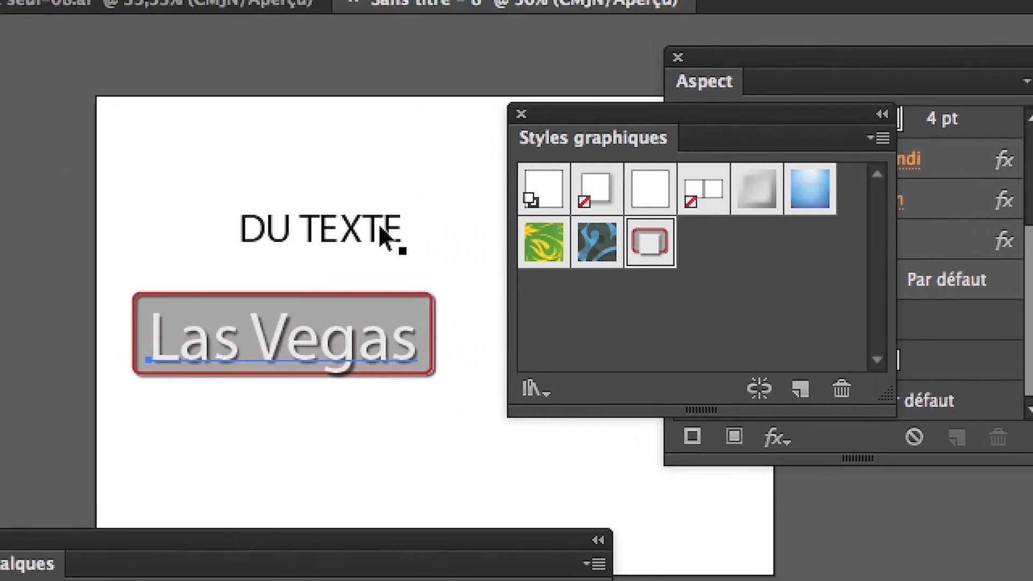
Apply the red-outlined graphic style brought in with the label to the DU TEXTE text, and delete the pasted Las Vegas label.
{"action": "left_click", "coordinate": [227, 222]}
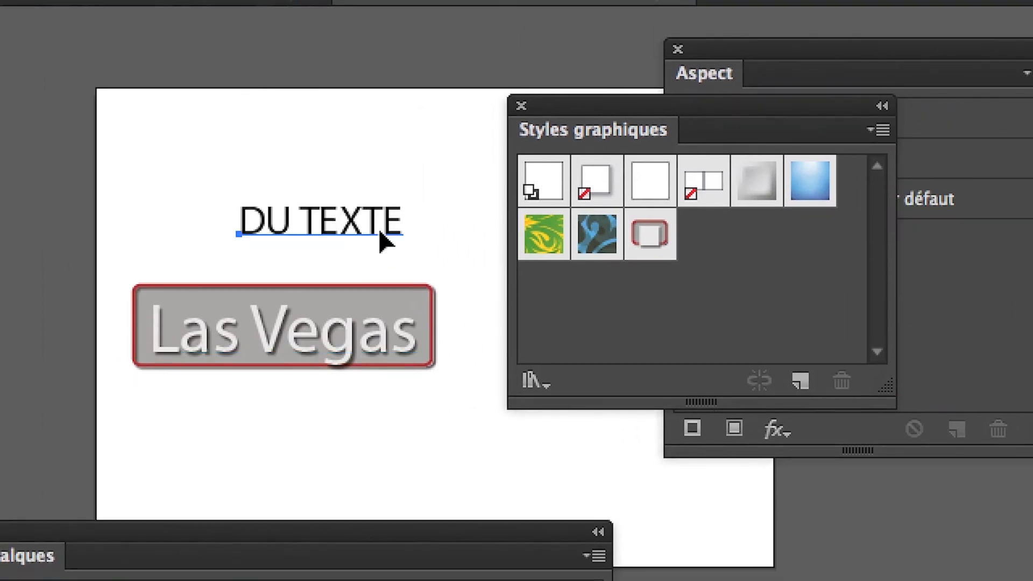
{"action": "left_click", "coordinate": [511, 244]}
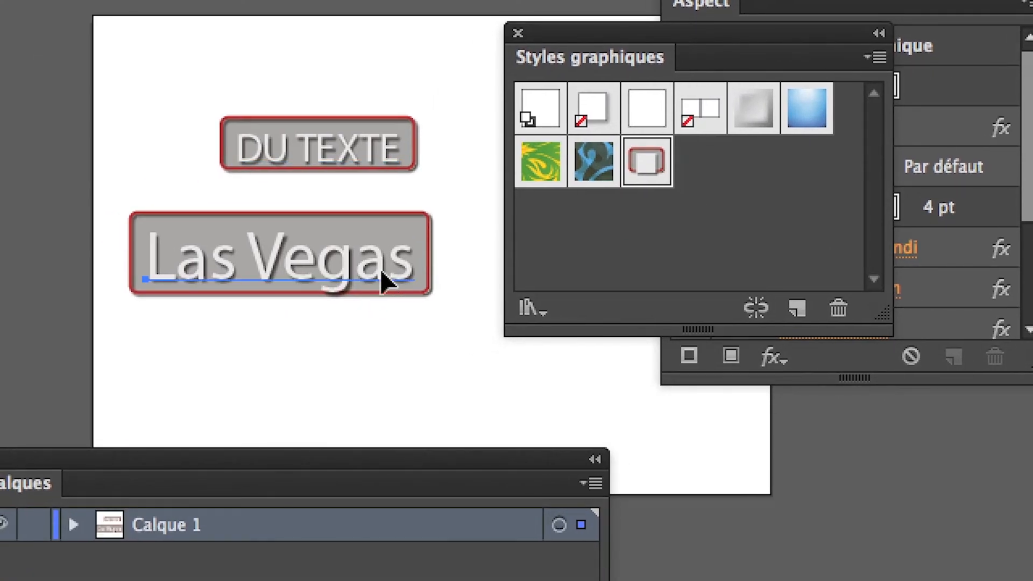
{"action": "key", "text": "Delete"}
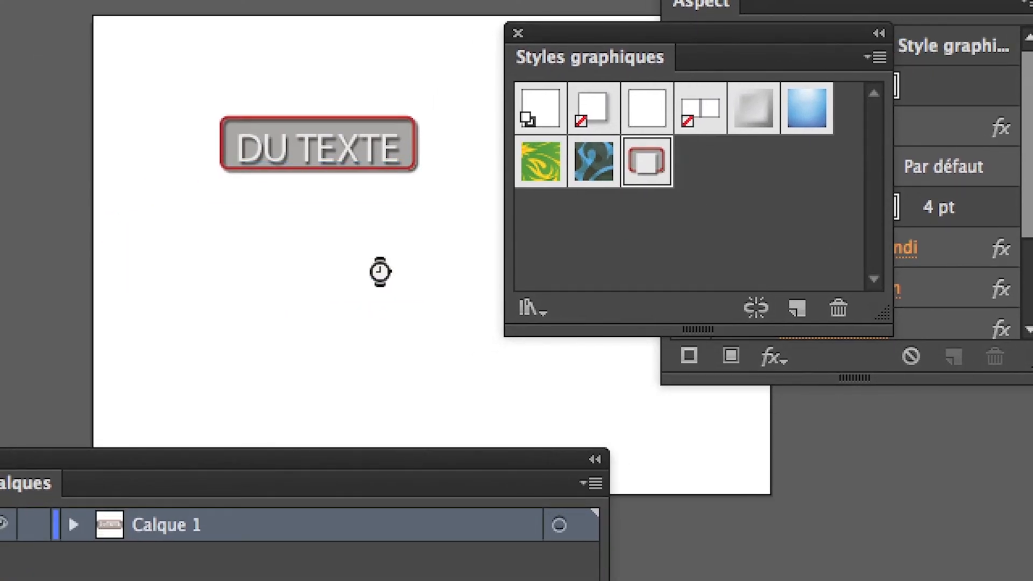
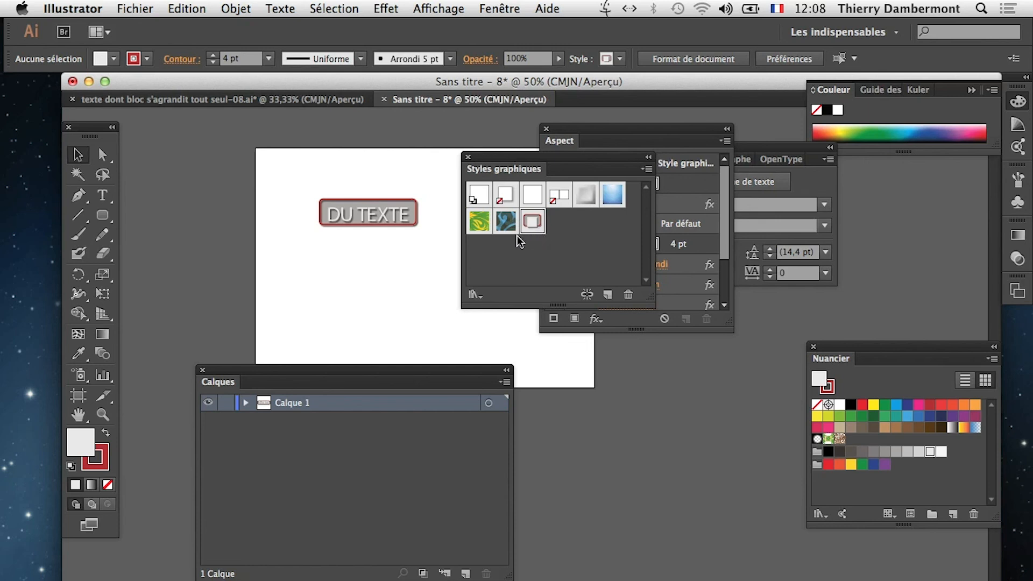
Create a new landscape A4 document, 297 by 210 mm, with one artboard and no bleed.
{"action": "left_click", "coordinate": [134, 8]}
{"action": "left_click", "coordinate": [141, 28]}
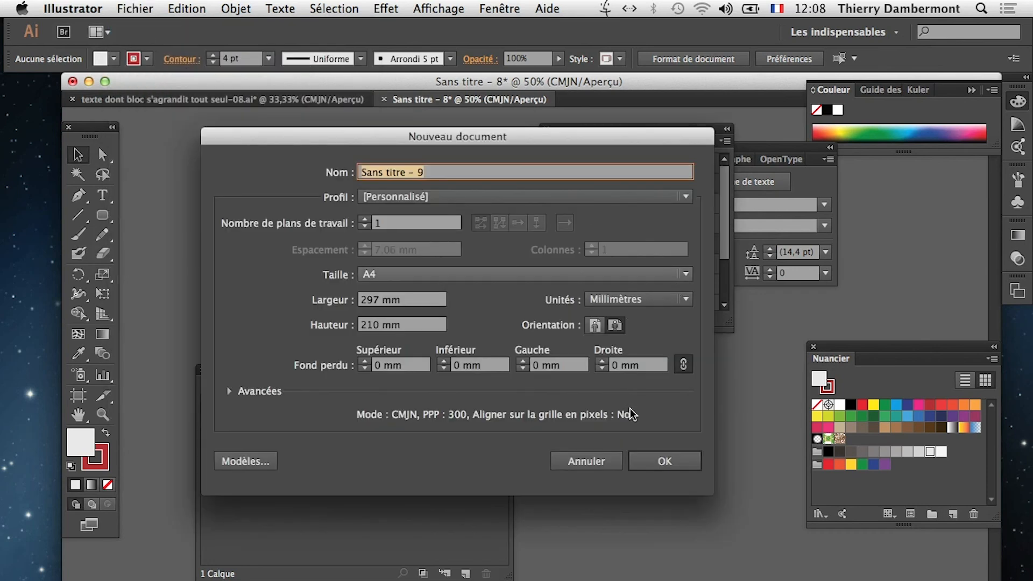
{"action": "key", "text": "Return"}
Add the point text "TEXTE" to the new artboard and enlarge it with Free Transform.
{"action": "key", "text": "super+minus"}
{"action": "key", "text": "super+minus"}
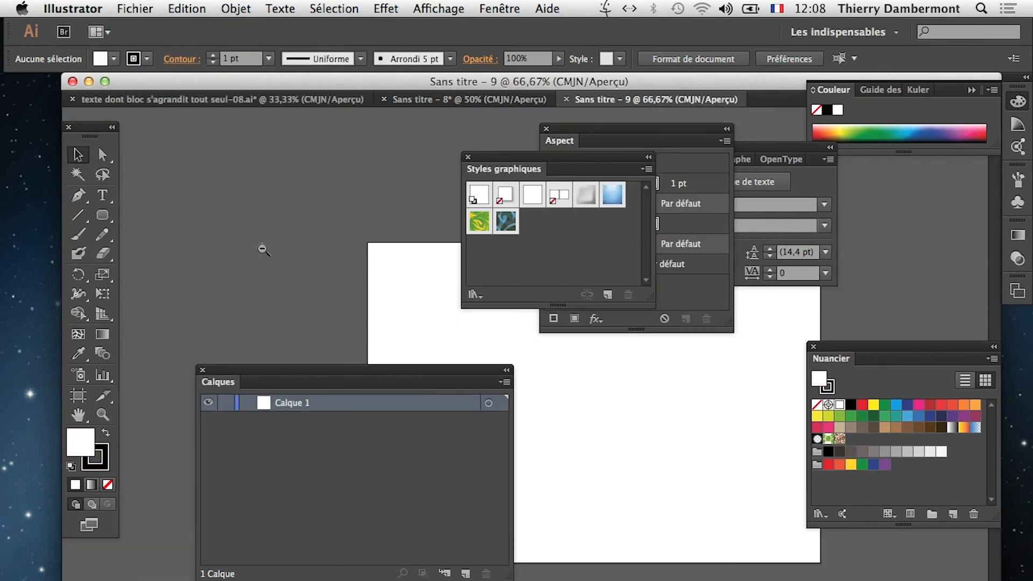
{"action": "left_click", "coordinate": [103, 195]}
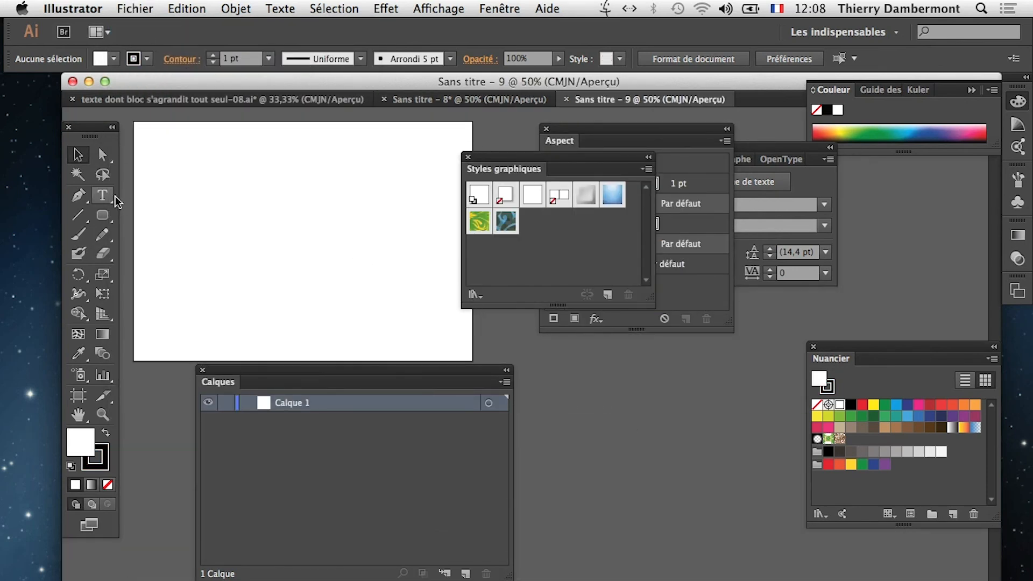
{"action": "left_click", "coordinate": [242, 208]}
{"action": "type", "text": "TEXTE"}
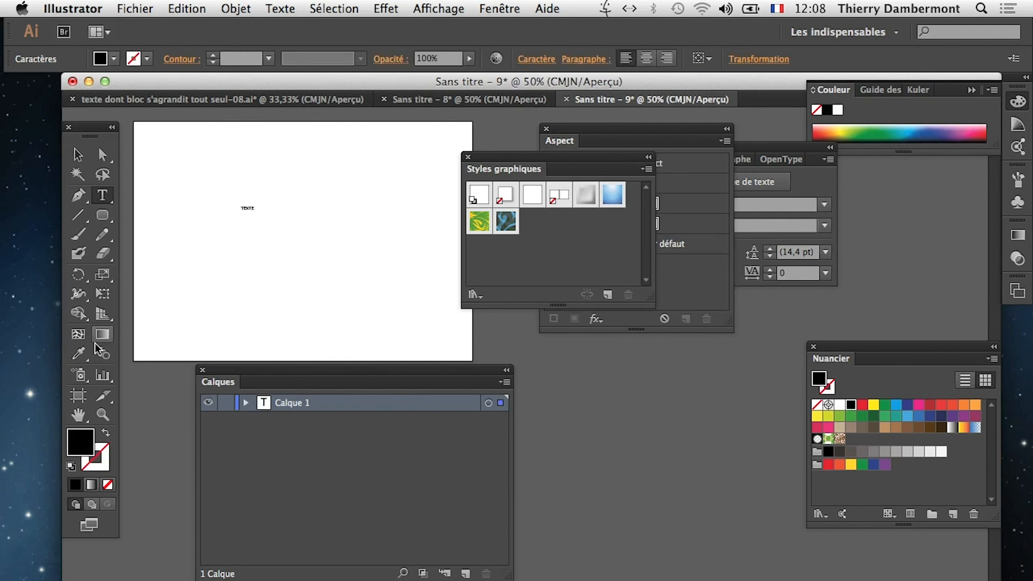
{"action": "left_click", "coordinate": [102, 294]}
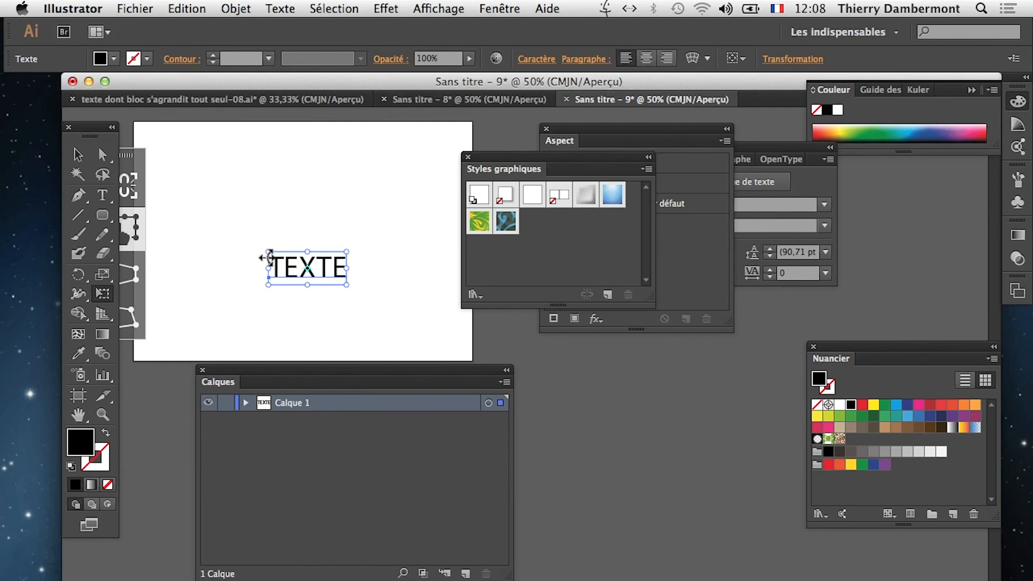
Enlarge the TEXTE text further with Free Transform, extending it toward the artboard's upper-left corner, and leave it selected with the Selection tool.
{"action": "left_click_drag", "start_coordinate": [271, 254], "coordinate": [203, 225]}
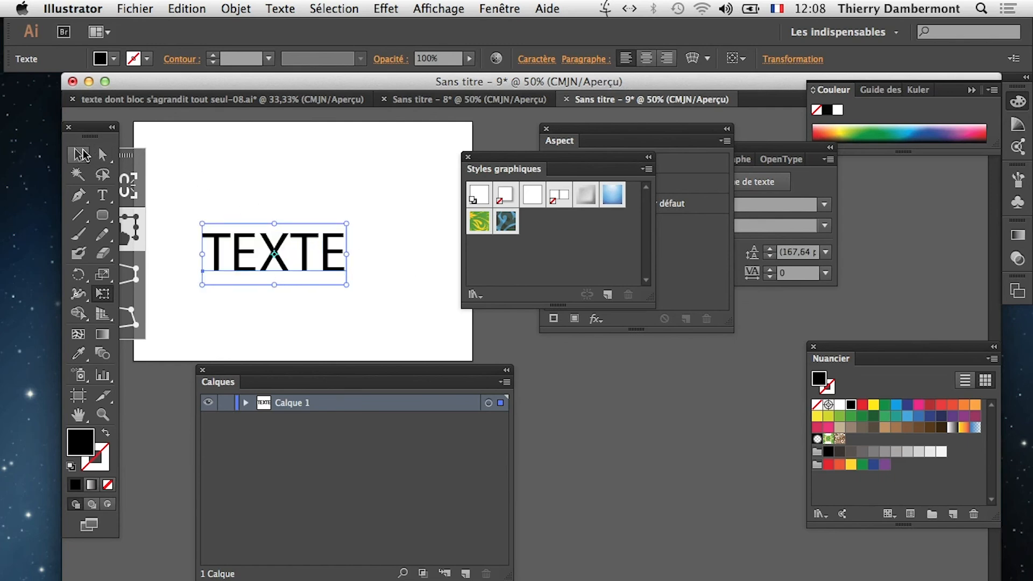
{"action": "left_click", "coordinate": [81, 155]}
{"action": "left_click", "coordinate": [242, 175]}
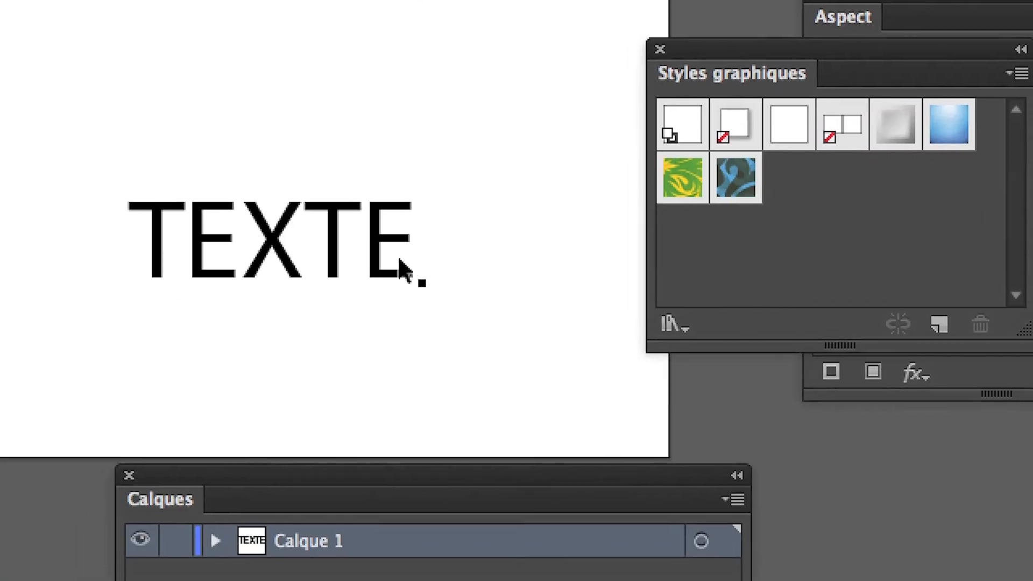
{"action": "left_click", "coordinate": [403, 269]}
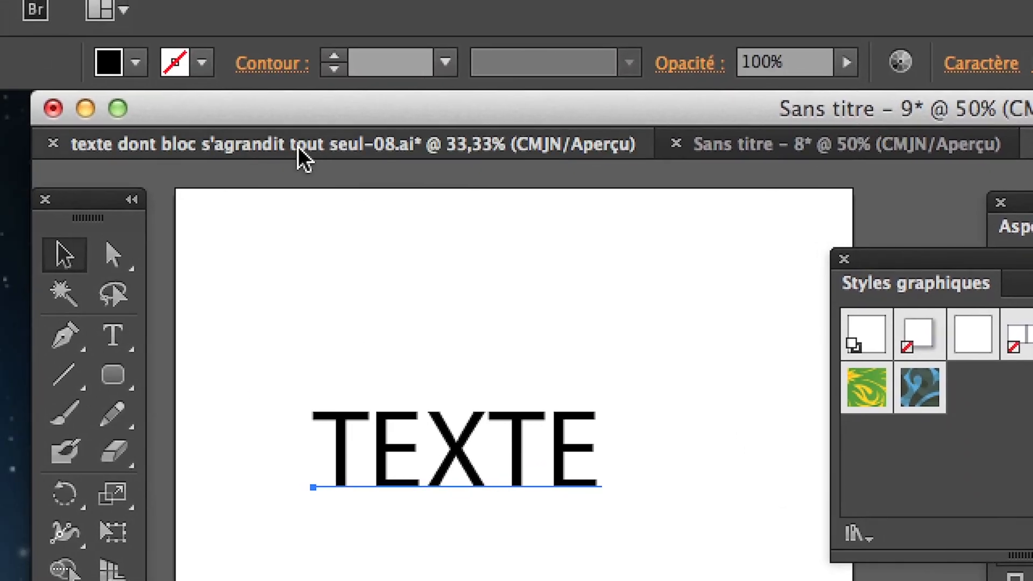
Save the graphic styles of texte dont bloc s'agrandit tout seul-08.ai as a library named "panneaux pour les villes sur la carte" in the Styles graphiques folder.
{"action": "left_click", "coordinate": [297, 156]}
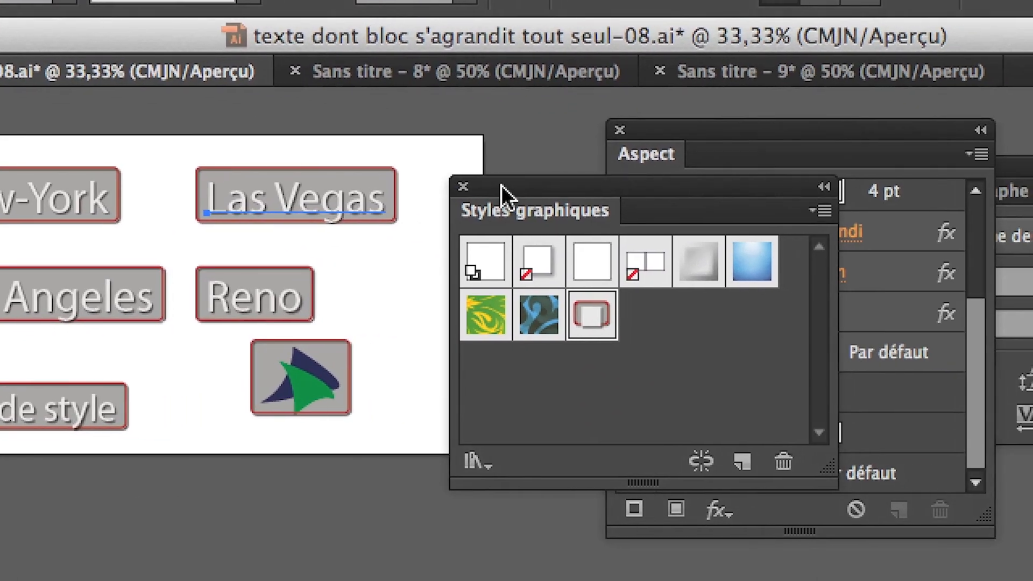
{"action": "left_click_drag", "start_coordinate": [864, 263], "coordinate": [502, 215]}
{"action": "left_click_drag", "start_coordinate": [378, 173], "coordinate": [408, 198]}
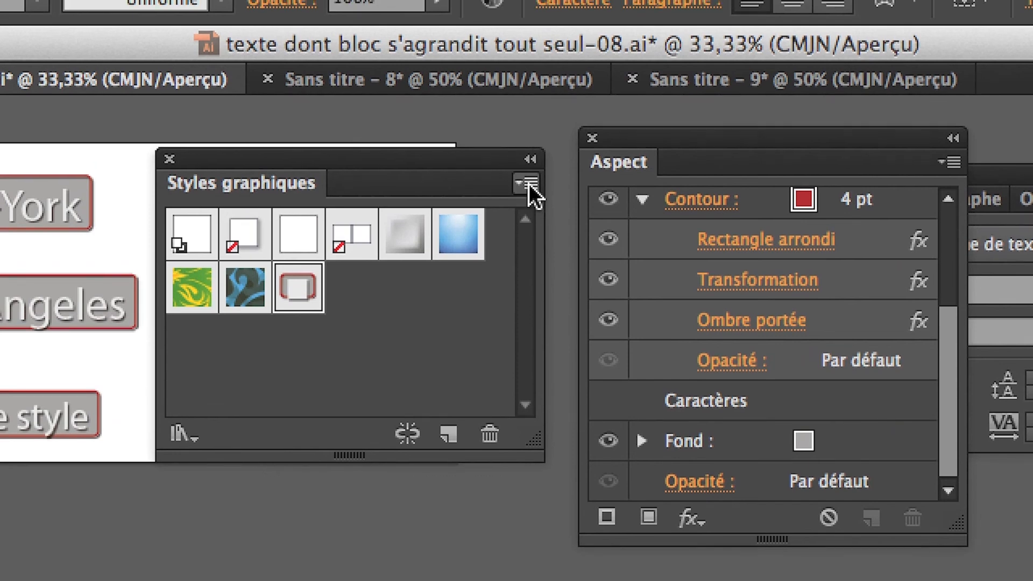
{"action": "left_click", "coordinate": [528, 183]}
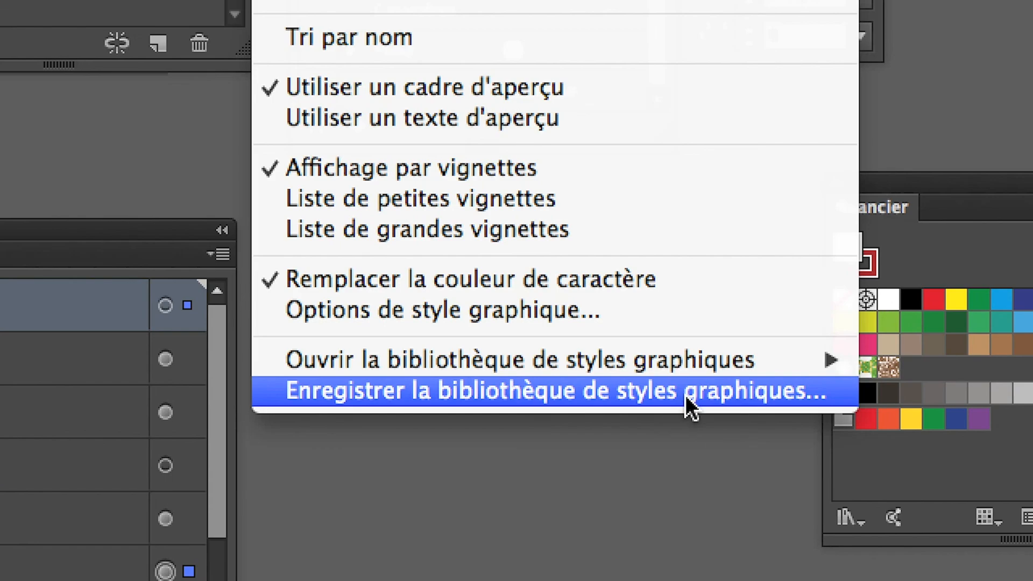
{"action": "left_click", "coordinate": [685, 395]}
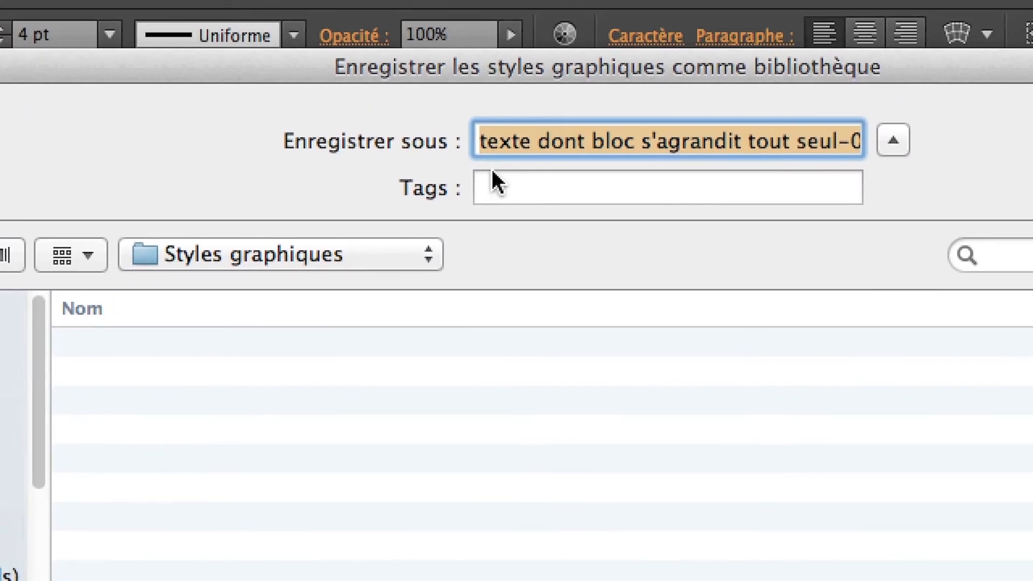
{"action": "key", "text": "BackSpace"}
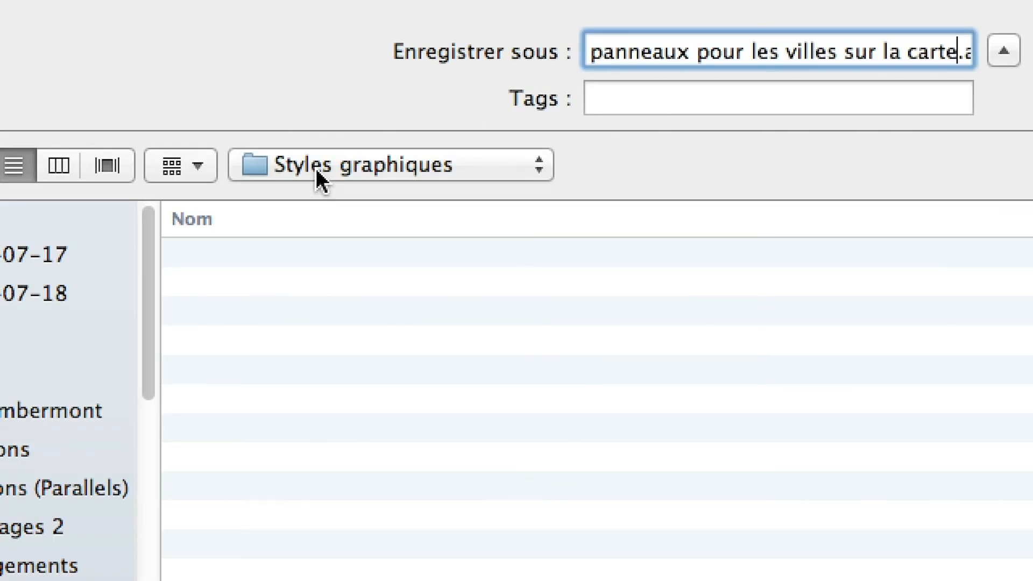
{"action": "left_click", "coordinate": [315, 169]}
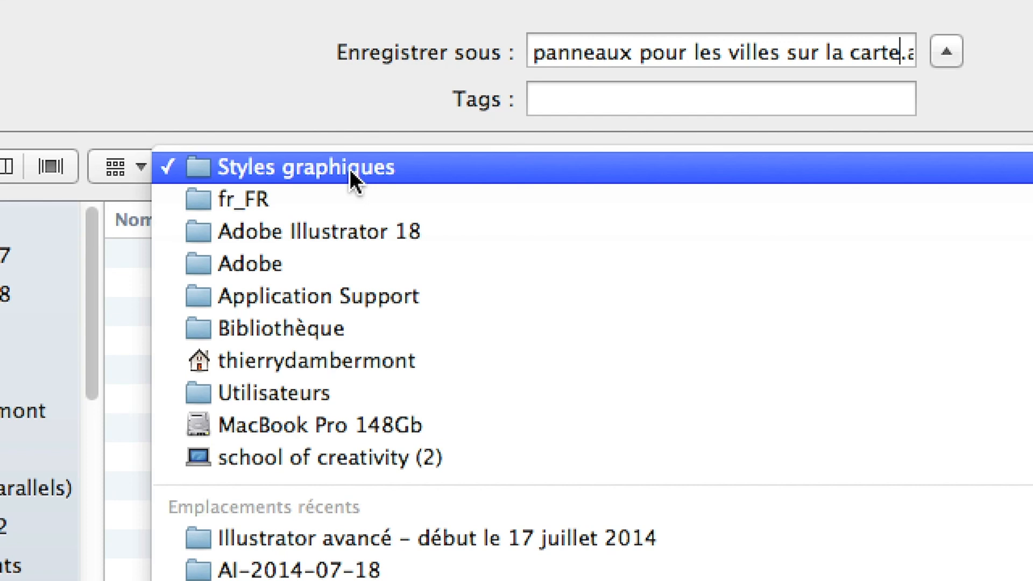
{"action": "left_click", "coordinate": [351, 171]}
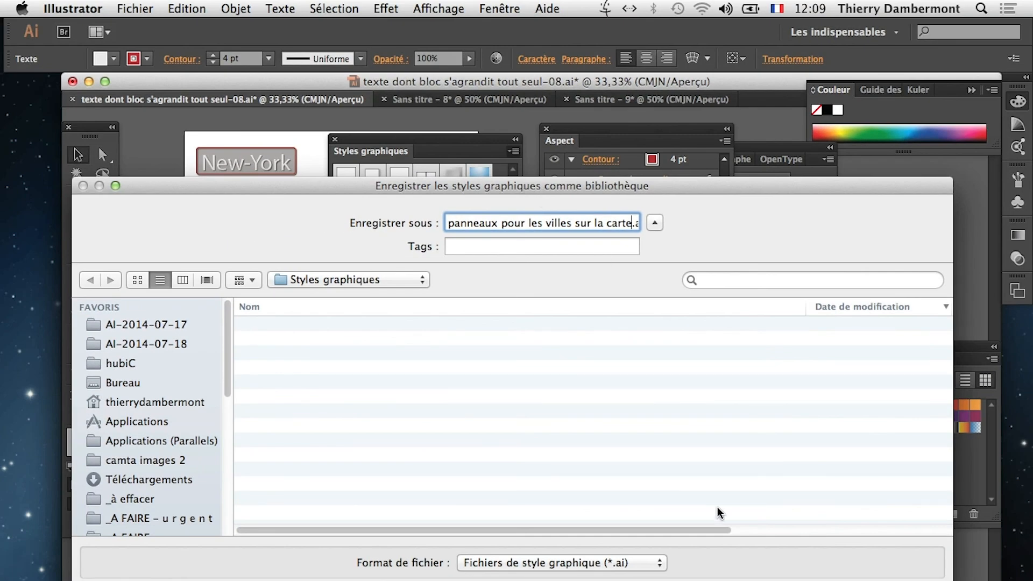
{"action": "key", "text": "Return"}
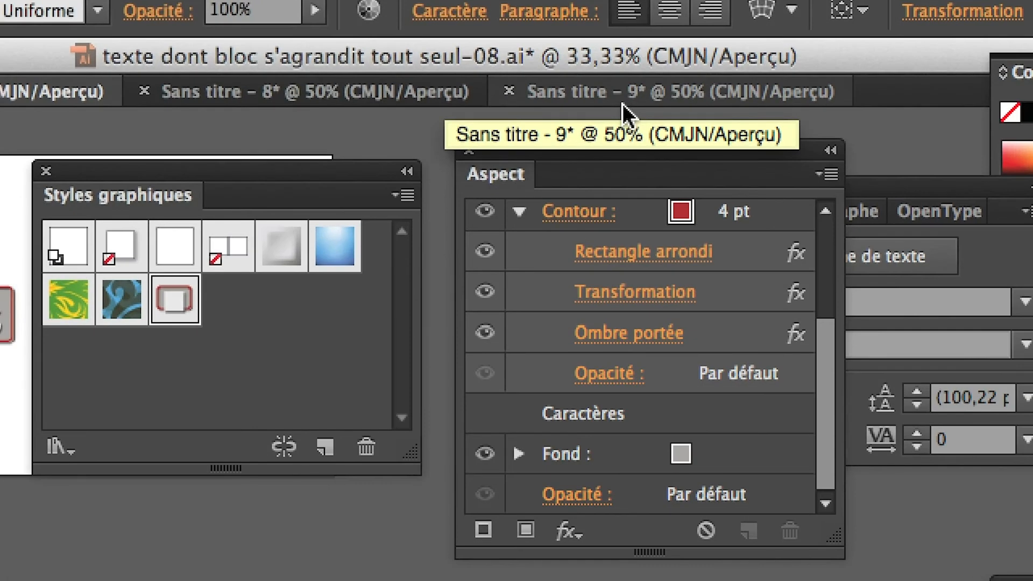
Open the user graphic style library "panneaux pour les villes sur la carte" in the Sans titre - 9 document.
{"action": "left_click", "coordinate": [622, 104]}
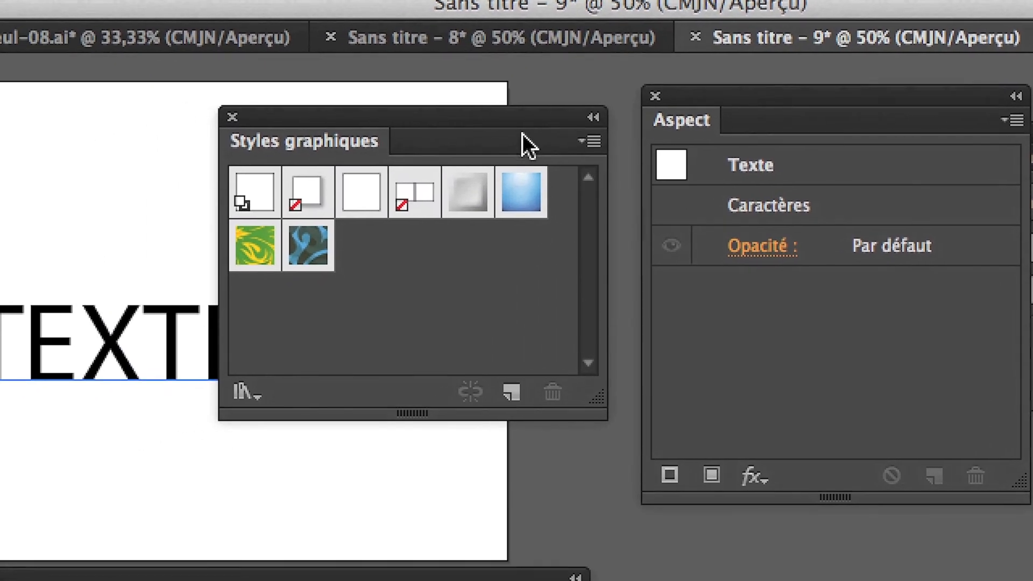
{"action": "left_click_drag", "start_coordinate": [522, 135], "coordinate": [376, 135]}
{"action": "left_click", "coordinate": [451, 144]}
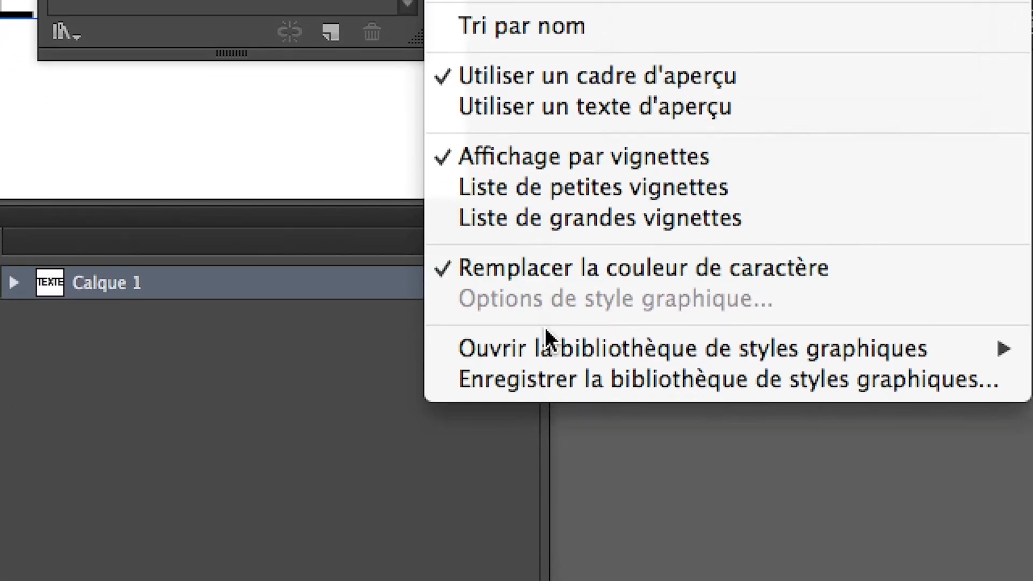
{"action": "mouse_move", "coordinate": [635, 349]}
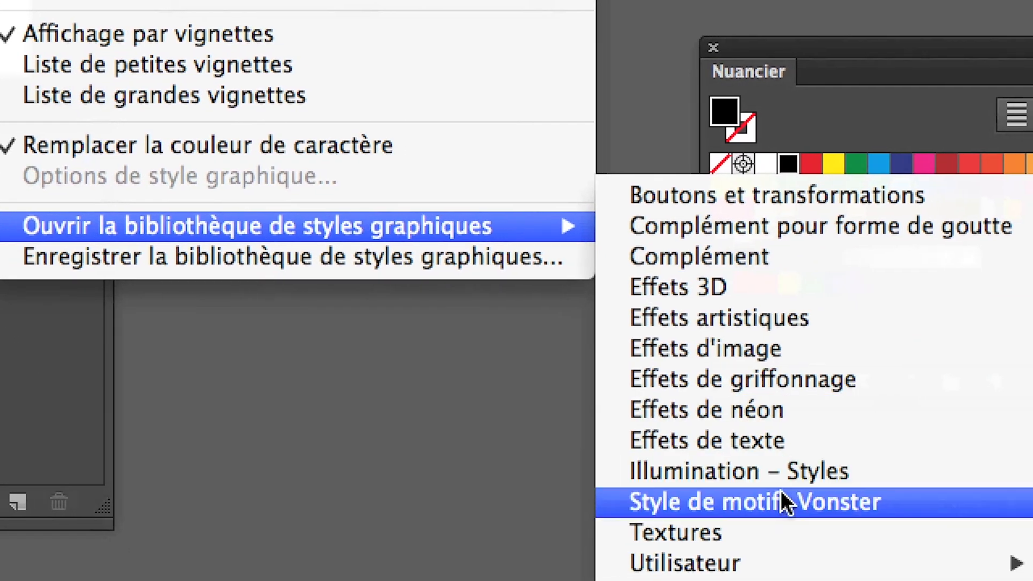
{"action": "mouse_move", "coordinate": [829, 565]}
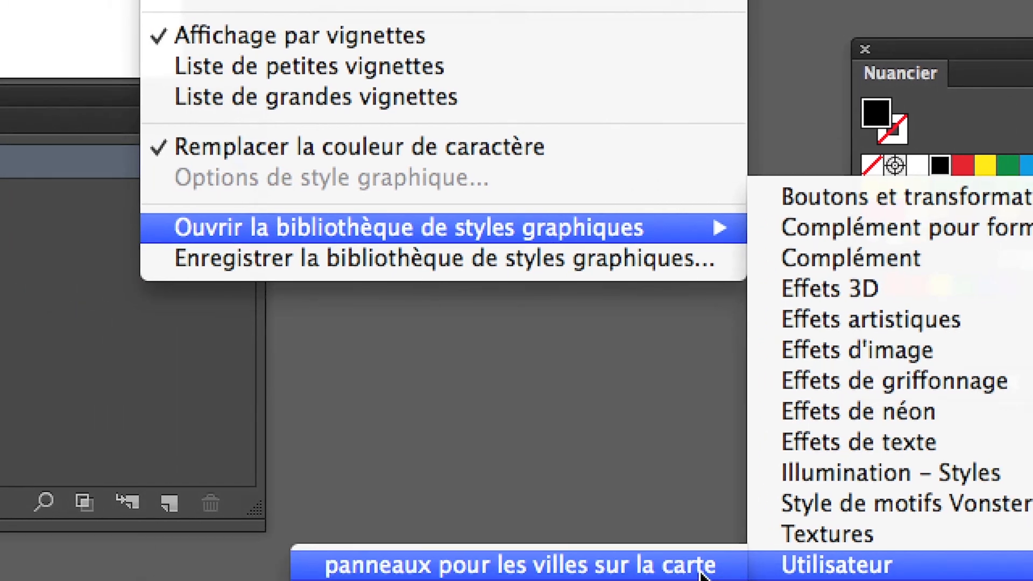
{"action": "left_click", "coordinate": [520, 571]}
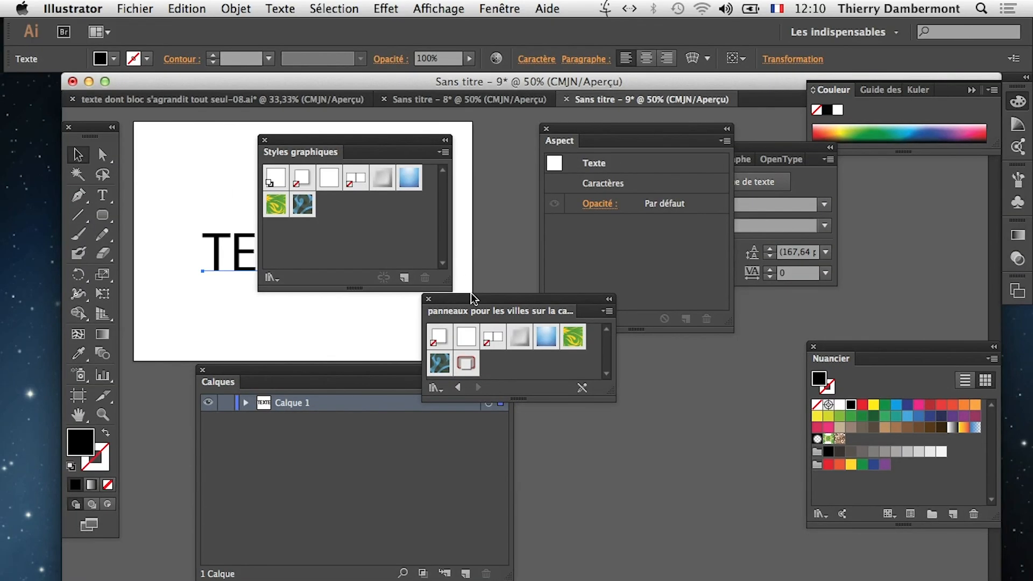
Widen the loaded style library panel and apply its red-outlined graphic style to the TEXTE text.
{"action": "left_click_drag", "start_coordinate": [473, 298], "coordinate": [401, 231]}
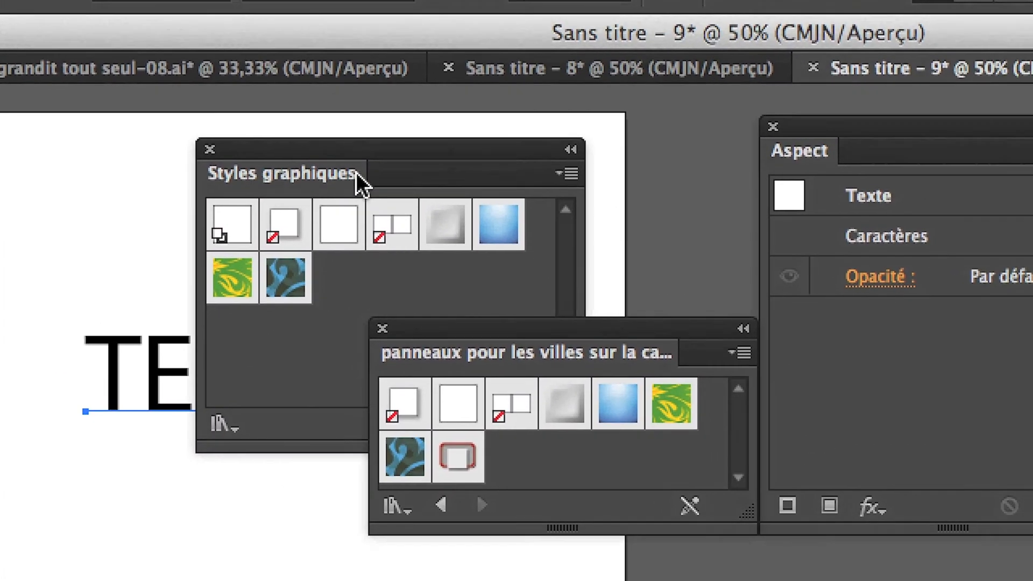
{"action": "left_click_drag", "start_coordinate": [438, 329], "coordinate": [453, 312]}
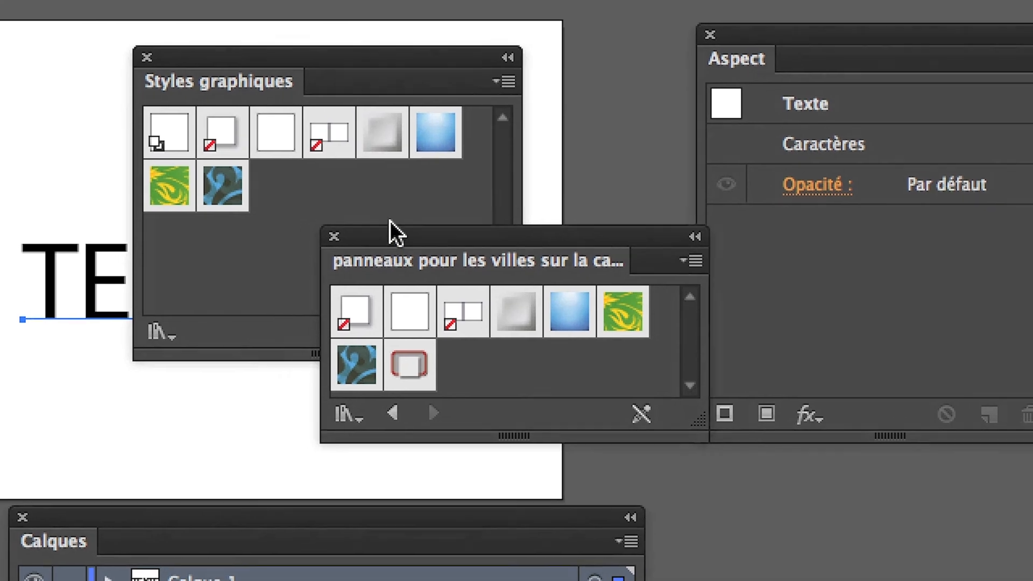
{"action": "left_click_drag", "start_coordinate": [389, 221], "coordinate": [411, 221]}
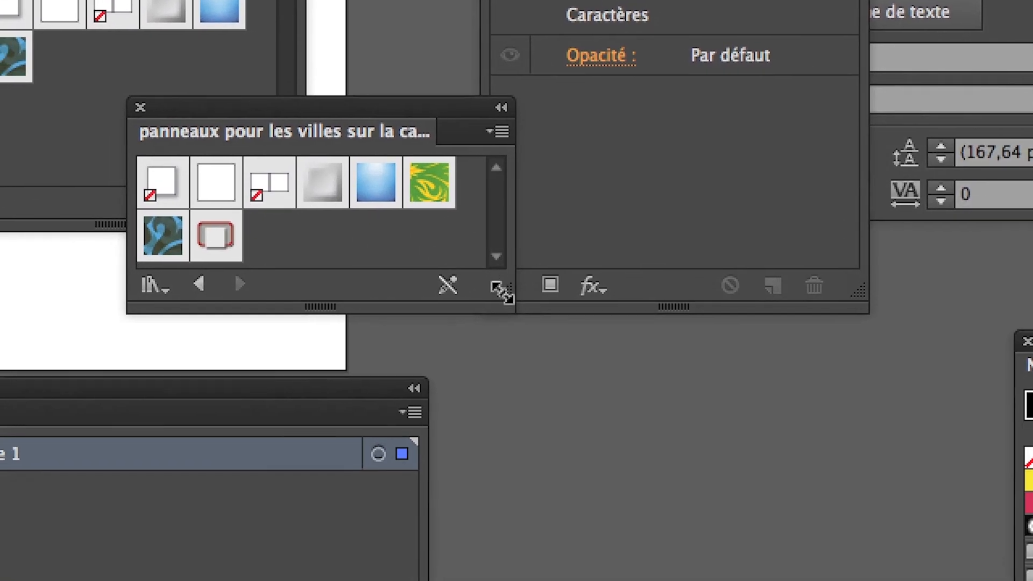
{"action": "left_click_drag", "start_coordinate": [503, 293], "coordinate": [683, 342]}
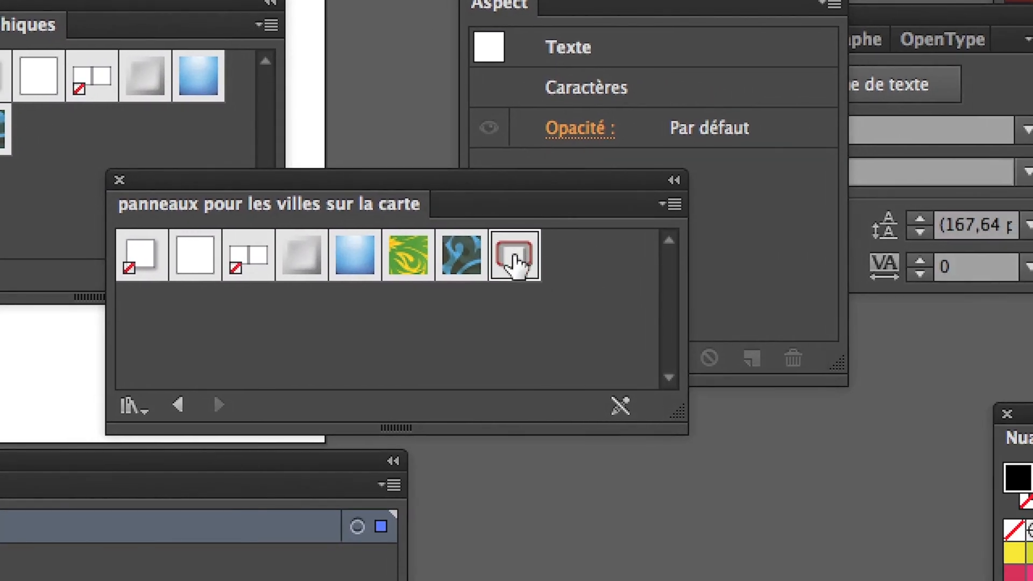
{"action": "left_click", "coordinate": [691, 278]}
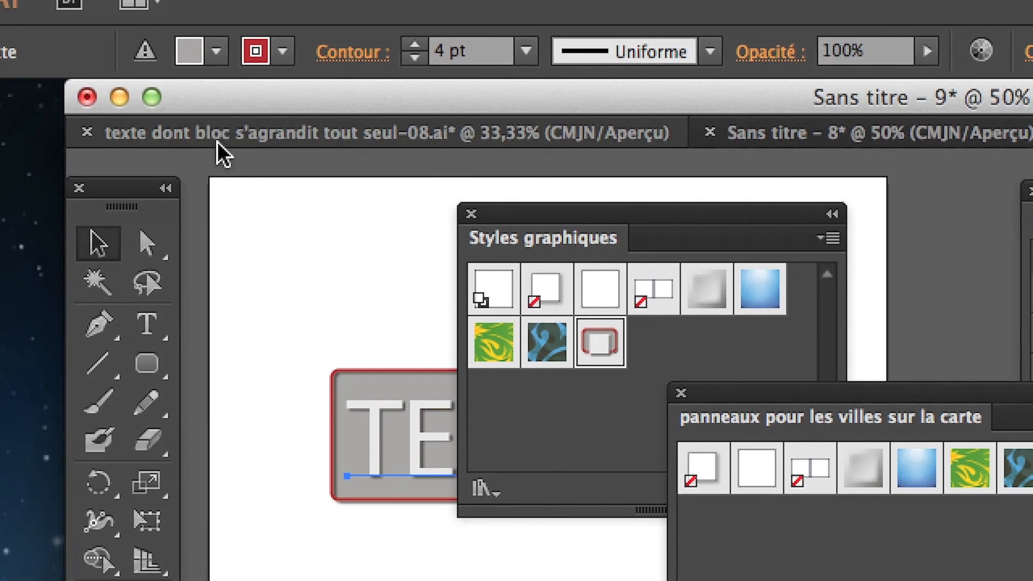
Return to texte dont bloc s'agrandit tout seul-08.ai, close the loaded style library, and review the command that saves a graphic style library.
{"action": "left_click", "coordinate": [217, 141]}
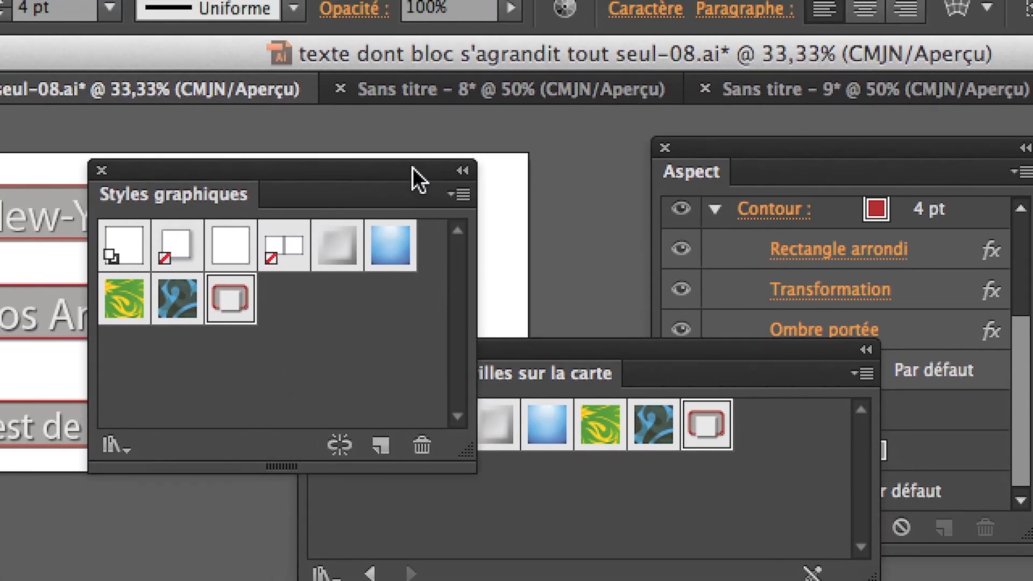
{"action": "left_click_drag", "start_coordinate": [414, 155], "coordinate": [186, 141]}
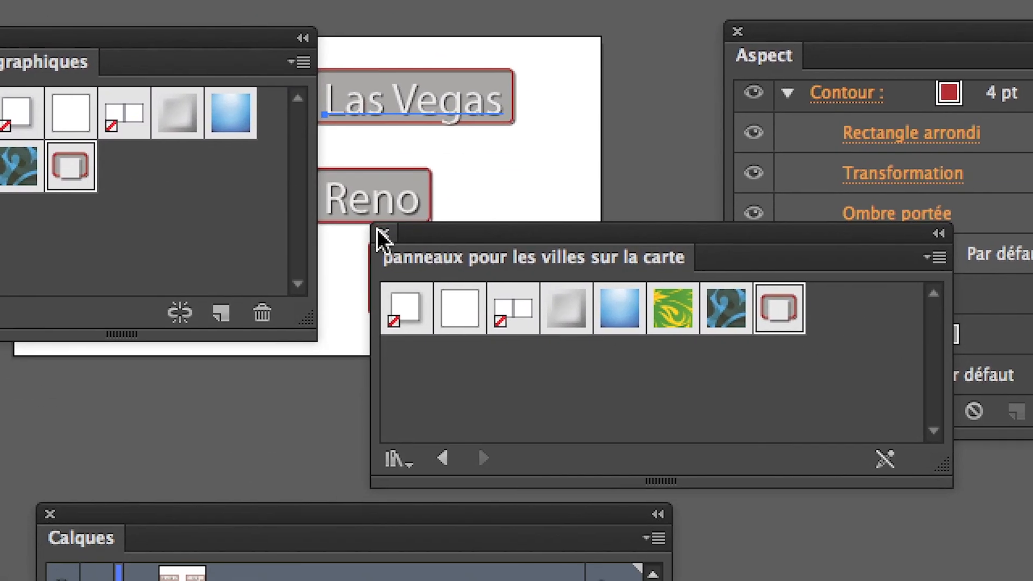
{"action": "left_click", "coordinate": [379, 233]}
{"action": "left_click", "coordinate": [299, 62]}
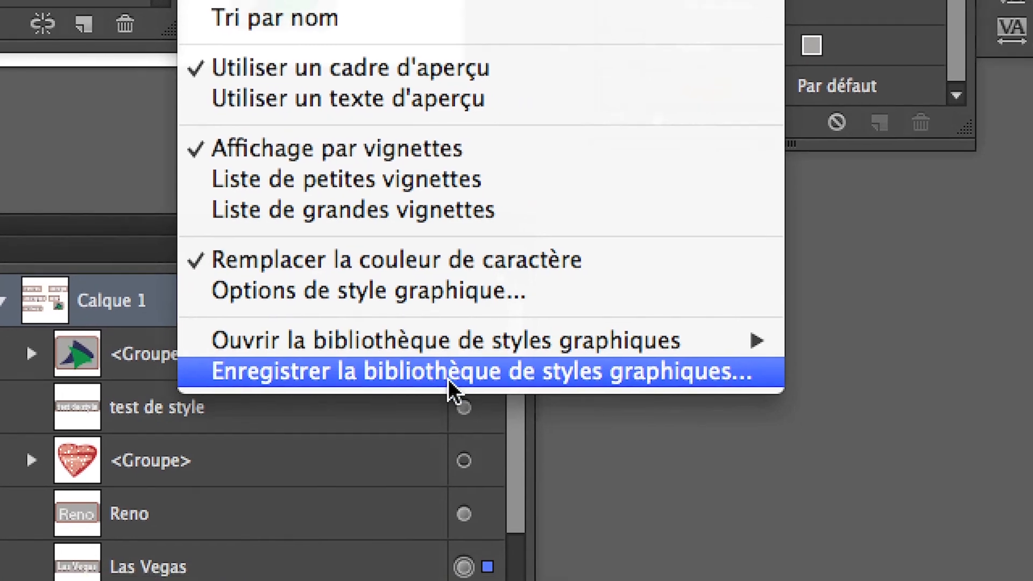
{"action": "left_click", "coordinate": [444, 376]}
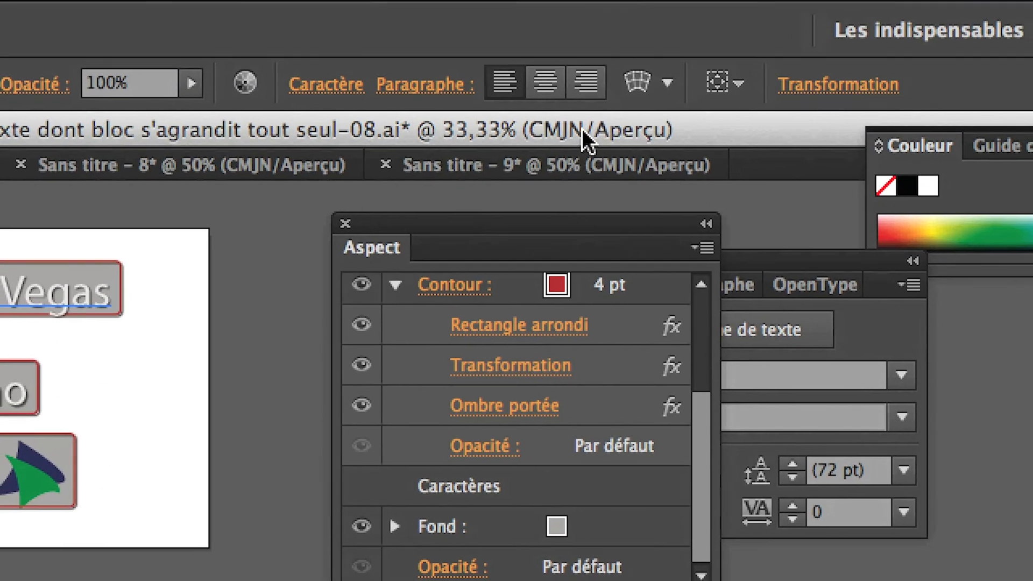
Reopen the user library "panneaux pour les villes sur la carte" in Sans titre - 9 and narrow its panel.
{"action": "left_click", "coordinate": [578, 166]}
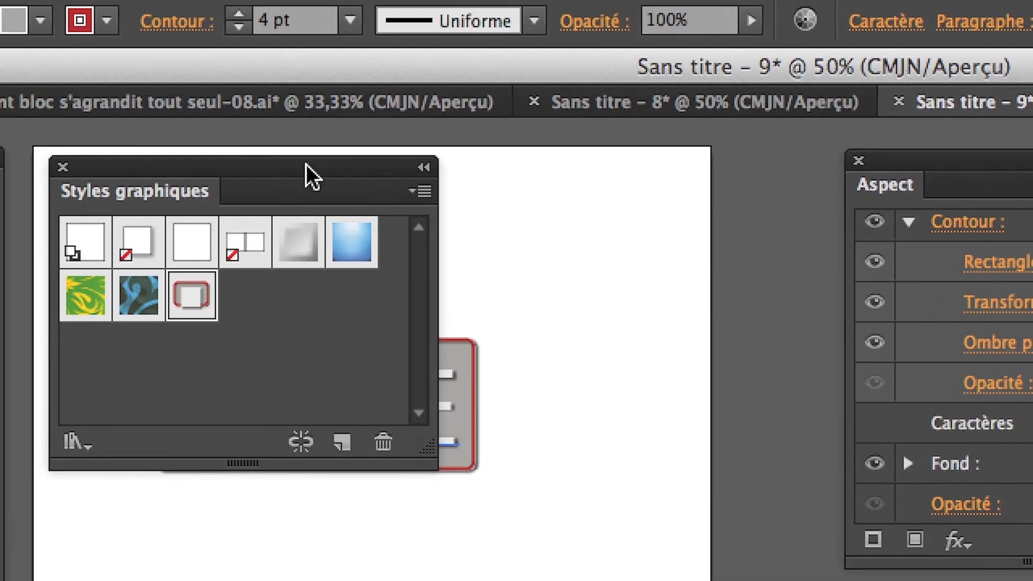
{"action": "left_click_drag", "start_coordinate": [181, 164], "coordinate": [404, 172]}
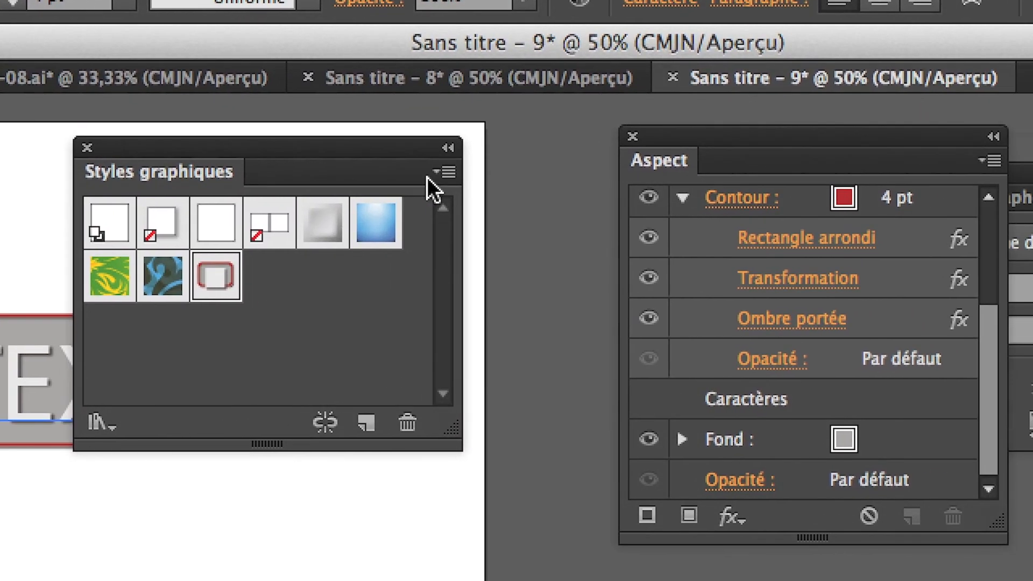
{"action": "left_click", "coordinate": [449, 172]}
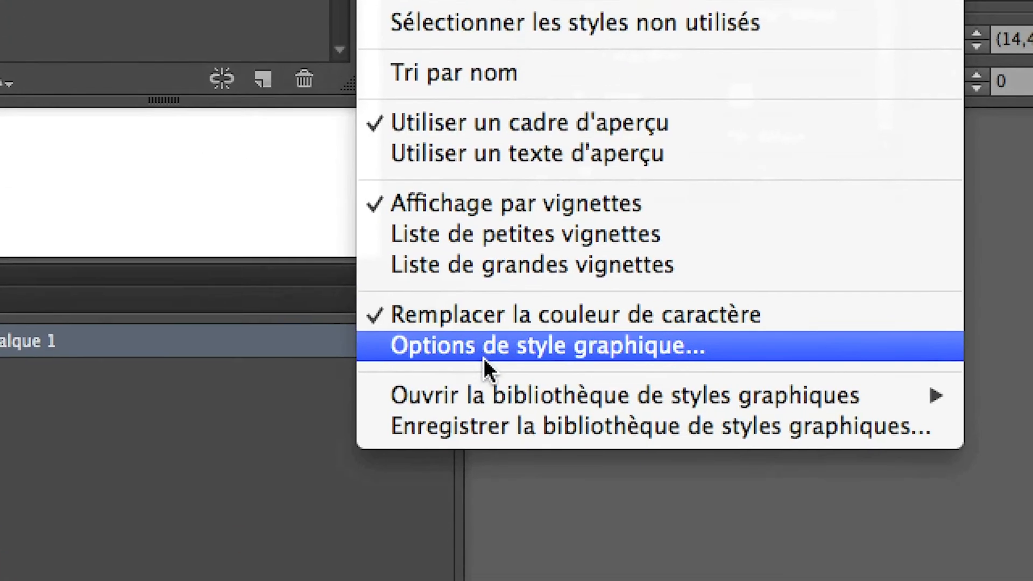
{"action": "mouse_move", "coordinate": [562, 580]}
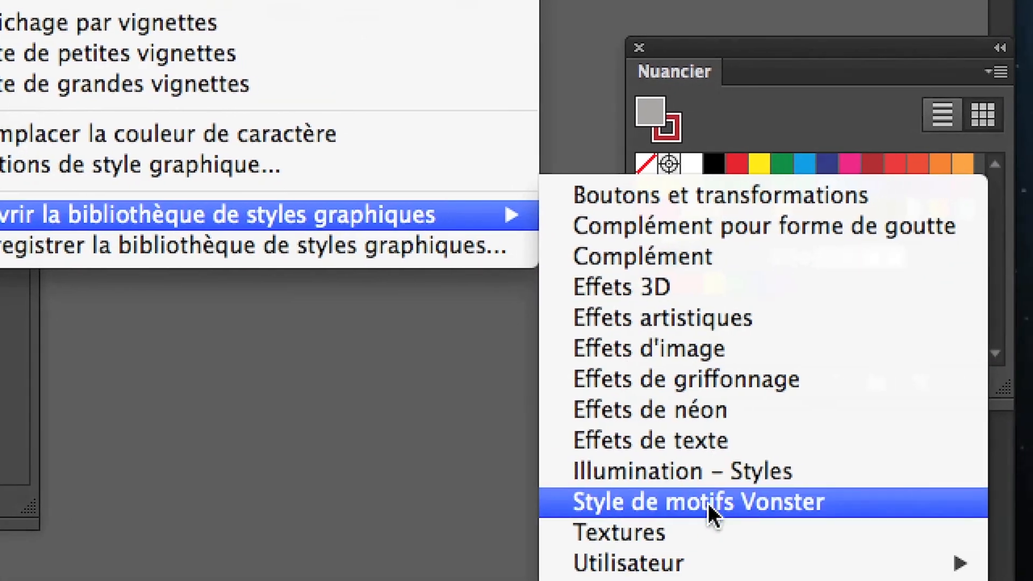
{"action": "mouse_move", "coordinate": [641, 565]}
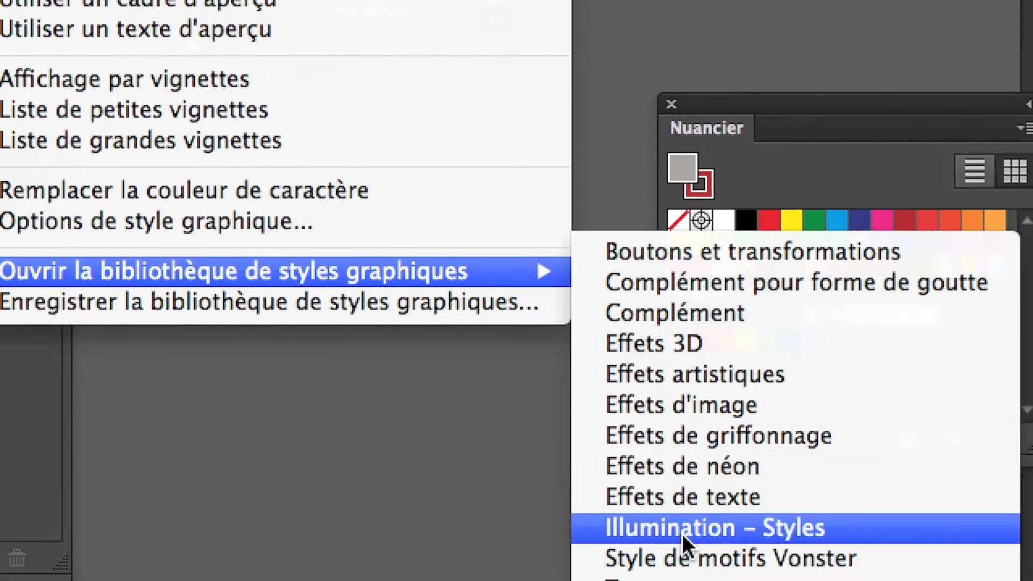
{"action": "mouse_move", "coordinate": [640, 580]}
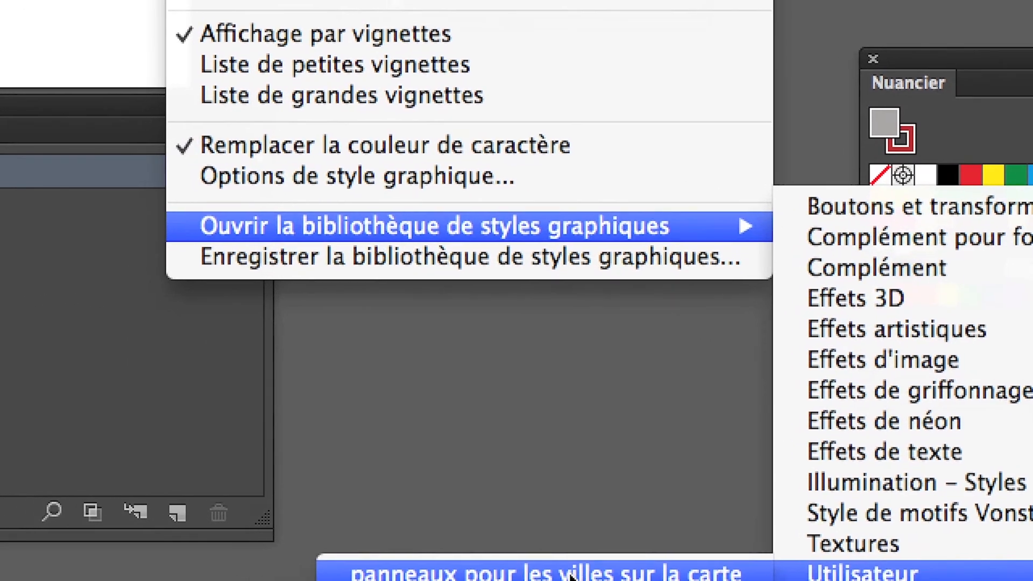
{"action": "left_click", "coordinate": [566, 574]}
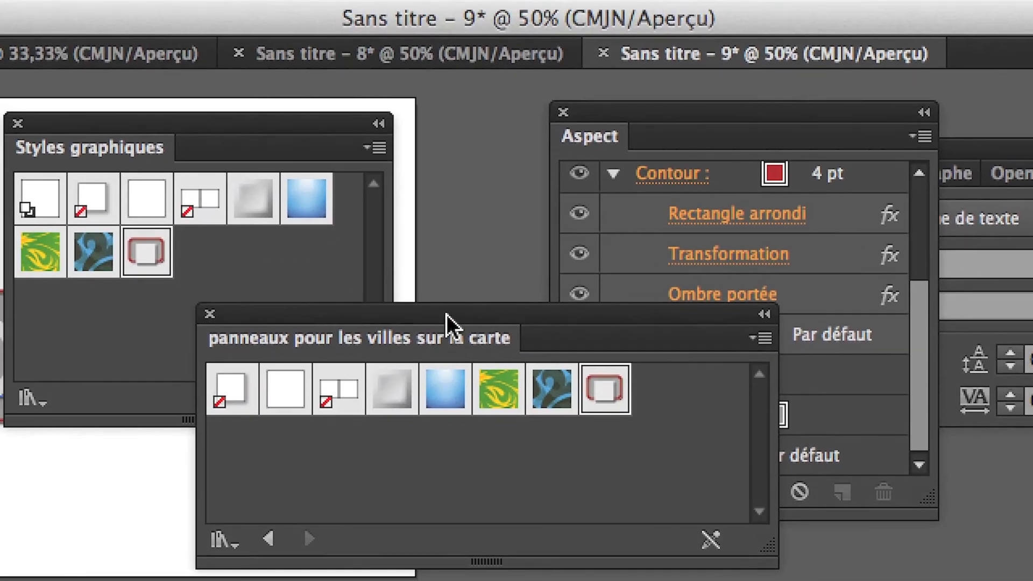
{"action": "mouse_move", "coordinate": [446, 314]}
{"action": "left_mouse_down"}
{"action": "mouse_move", "coordinate": [373, 316]}
{"action": "mouse_move", "coordinate": [359, 295]}
{"action": "mouse_move", "coordinate": [536, 334]}
{"action": "mouse_move", "coordinate": [396, 337]}
{"action": "mouse_move", "coordinate": [448, 312]}
{"action": "left_mouse_up"}
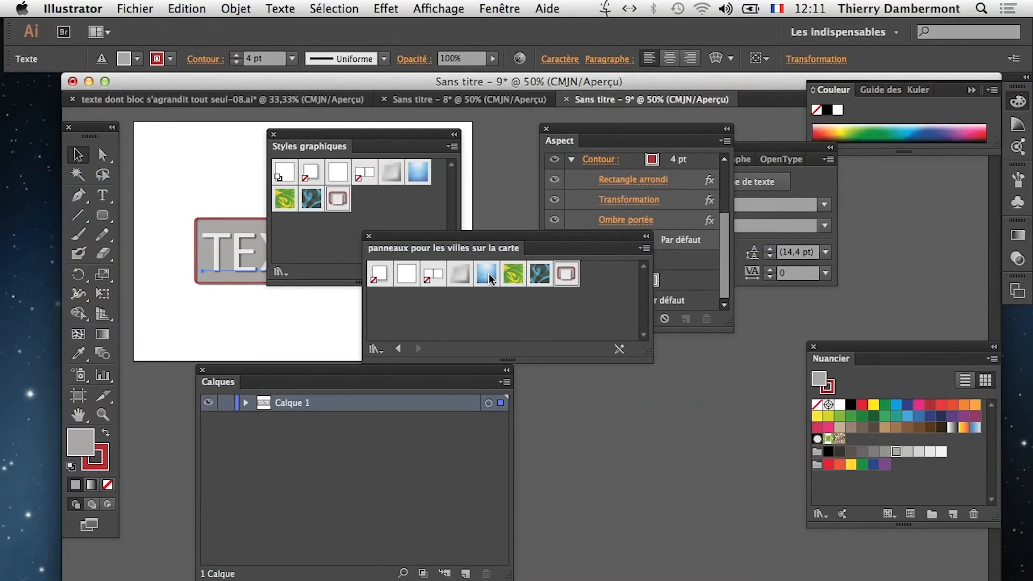
{"action": "left_click_drag", "start_coordinate": [643, 351], "coordinate": [470, 374]}
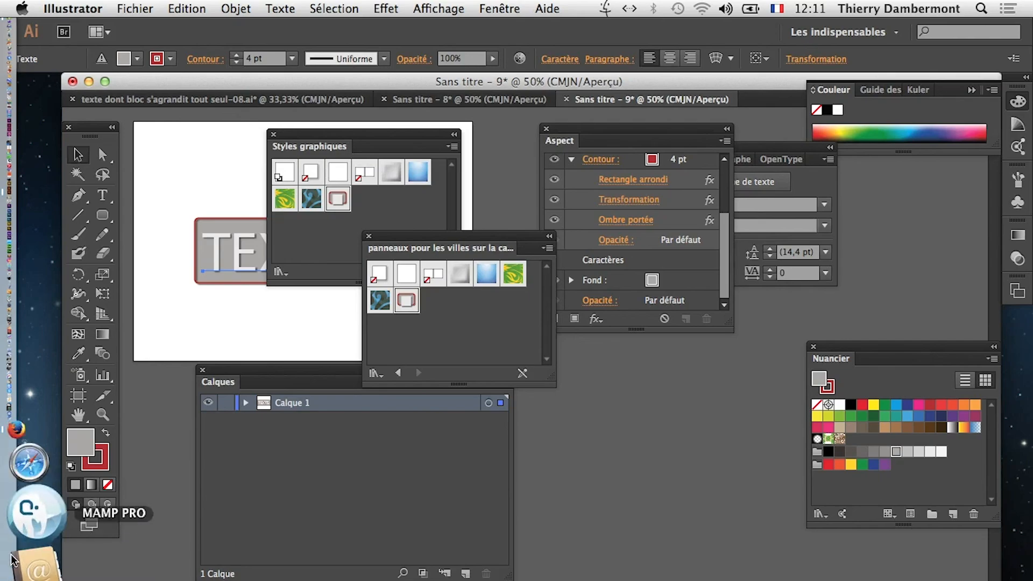
Switch to Firefox and open a new browser window.
{"action": "left_click", "coordinate": [27, 535]}
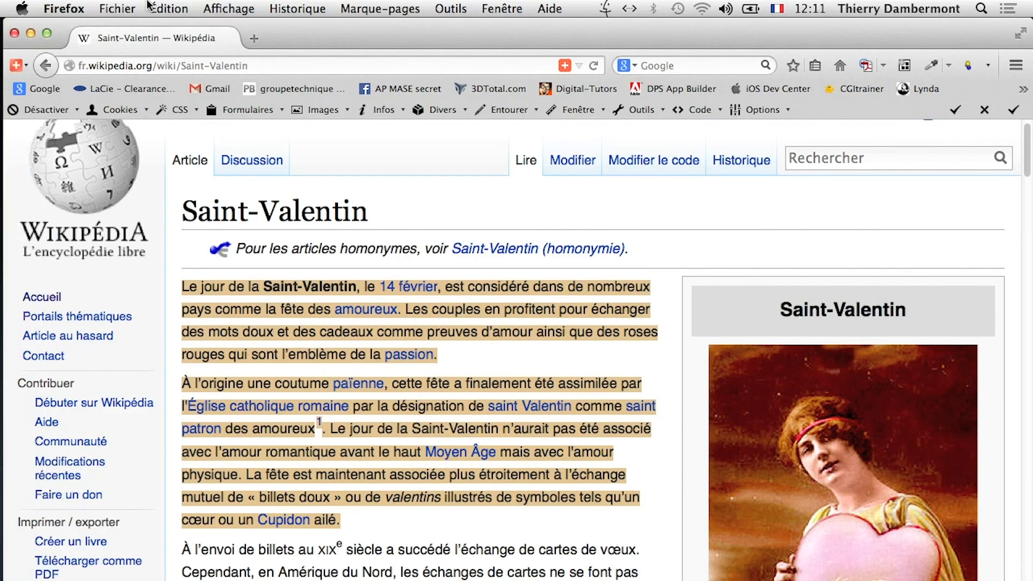
{"action": "left_click", "coordinate": [122, 9]}
{"action": "left_click", "coordinate": [133, 44]}
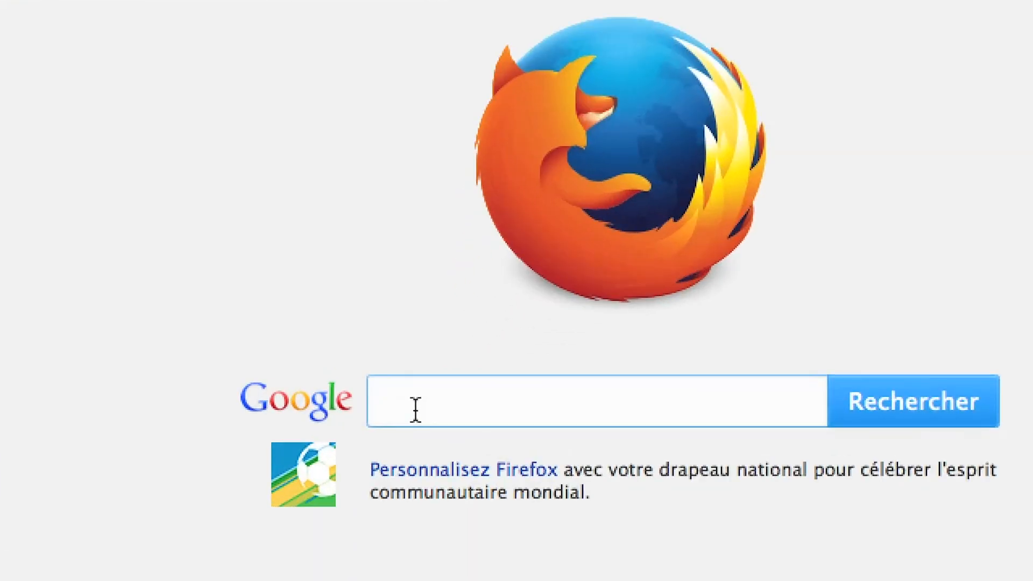
Search Google for "download illustrator style" and browse the image results for downloadable graphic styles.
{"action": "type", "text": "download"}
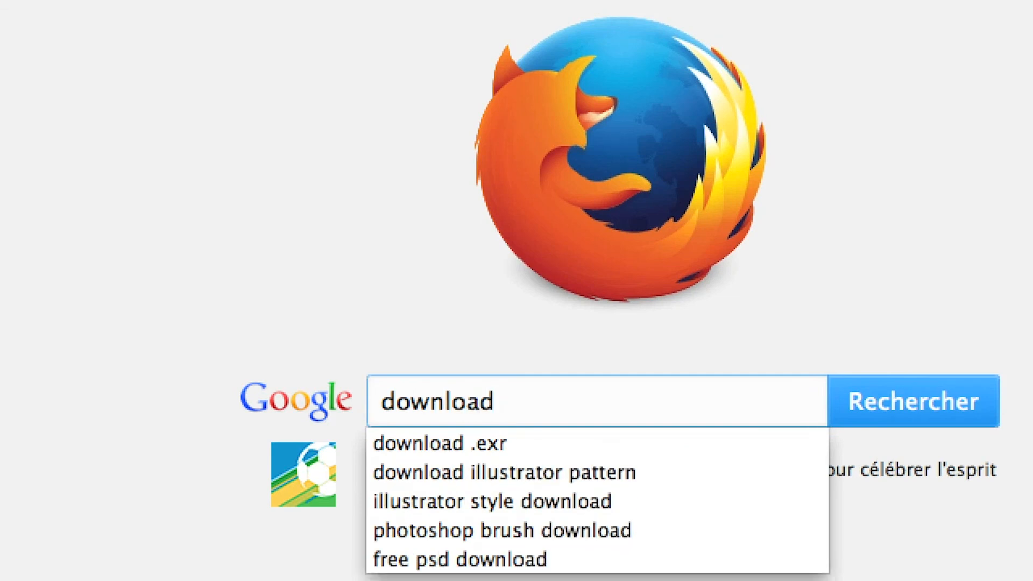
{"action": "type", "text": " ilustra"}
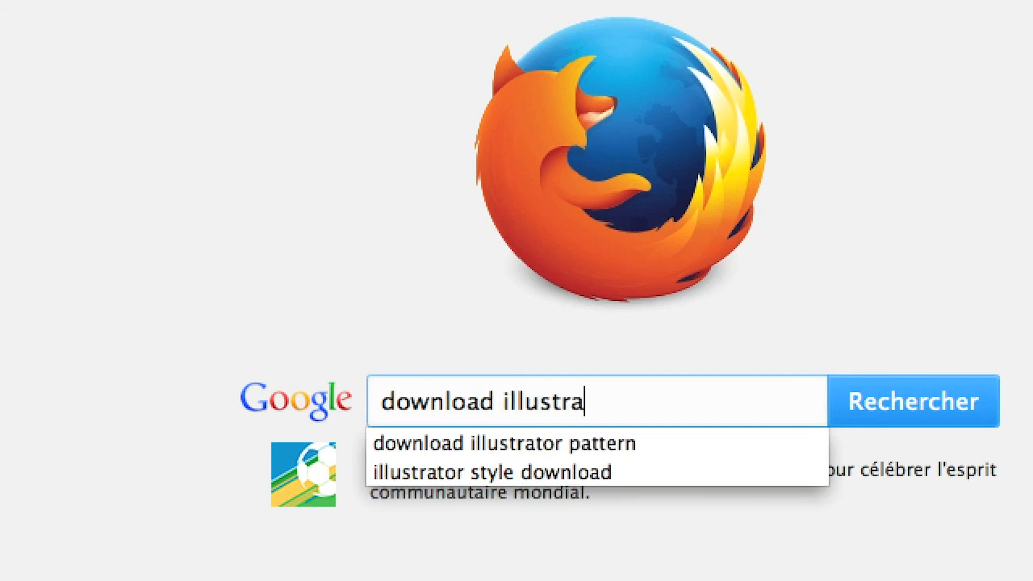
{"action": "type", "text": "tor sty"}
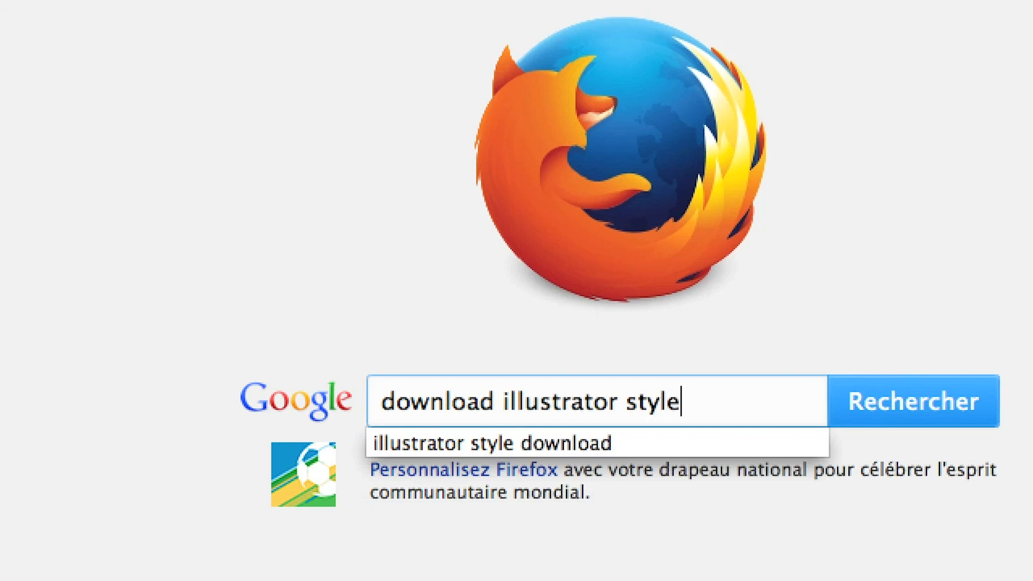
{"action": "type", "text": "le"}
{"action": "key", "text": "Return"}
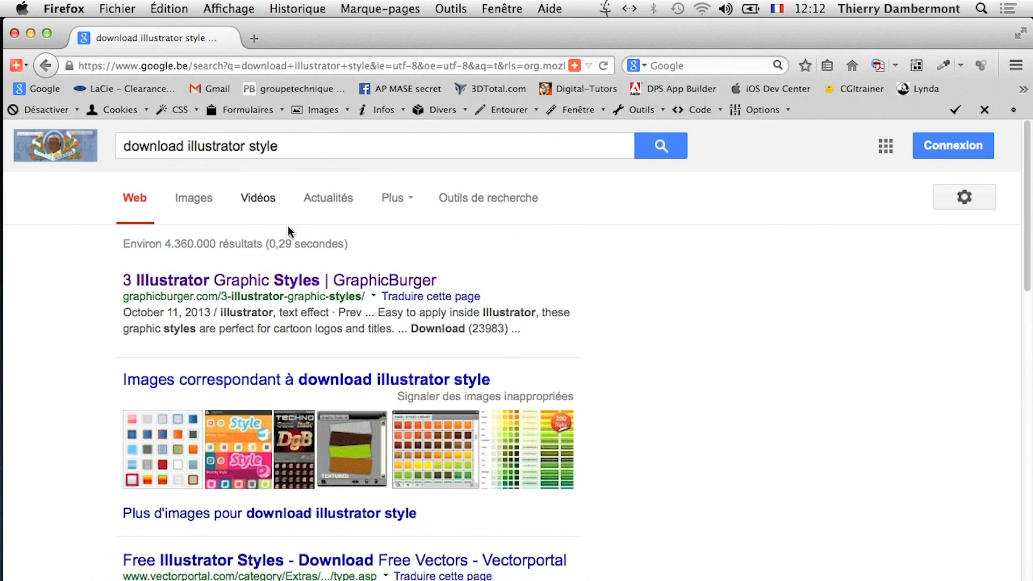
{"action": "left_click", "coordinate": [184, 210]}
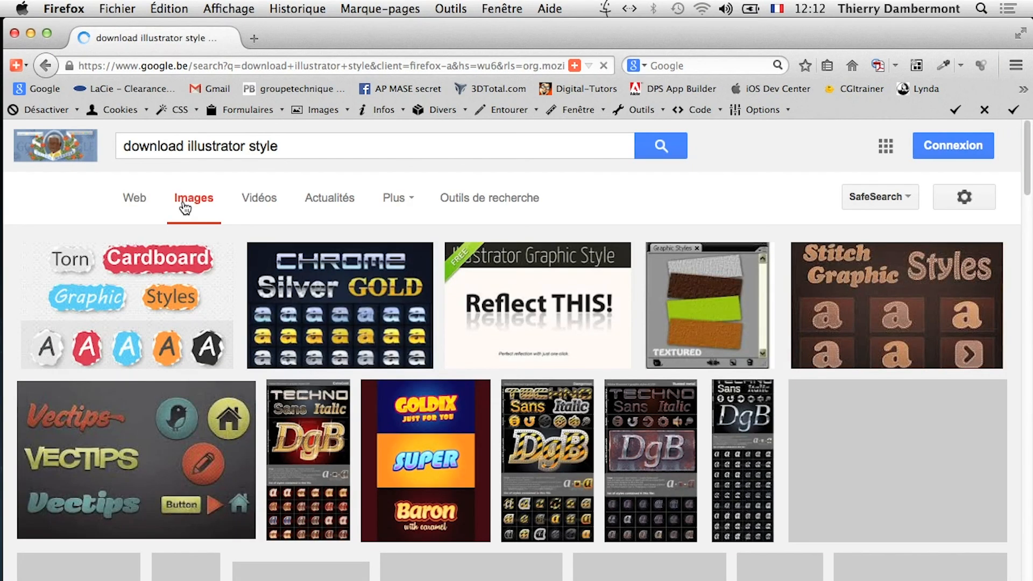
{"action": "scroll", "coordinate": [202, 296], "scroll_direction": "down", "scroll_amount": 3}
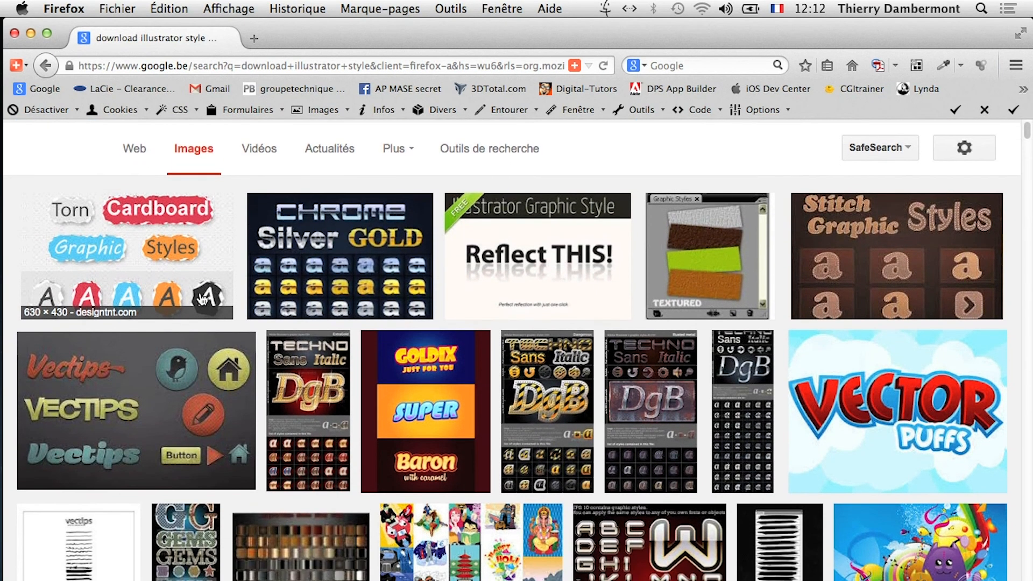